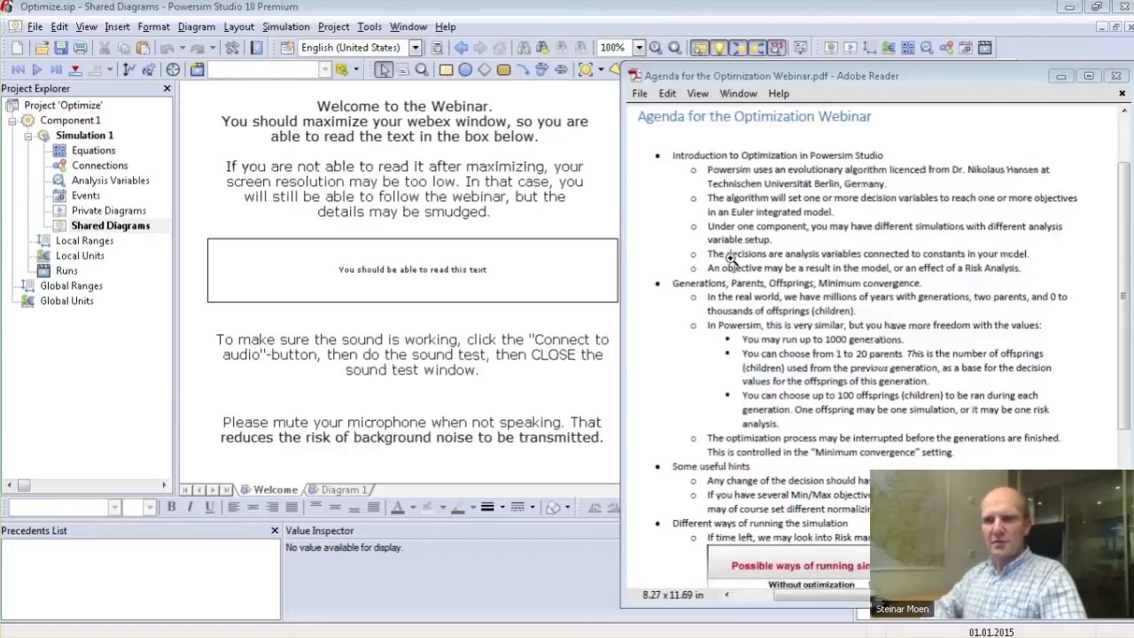
# View the analysis variables of Simulation 1 and return to its shared diagrams
pyautogui.click(95, 184)
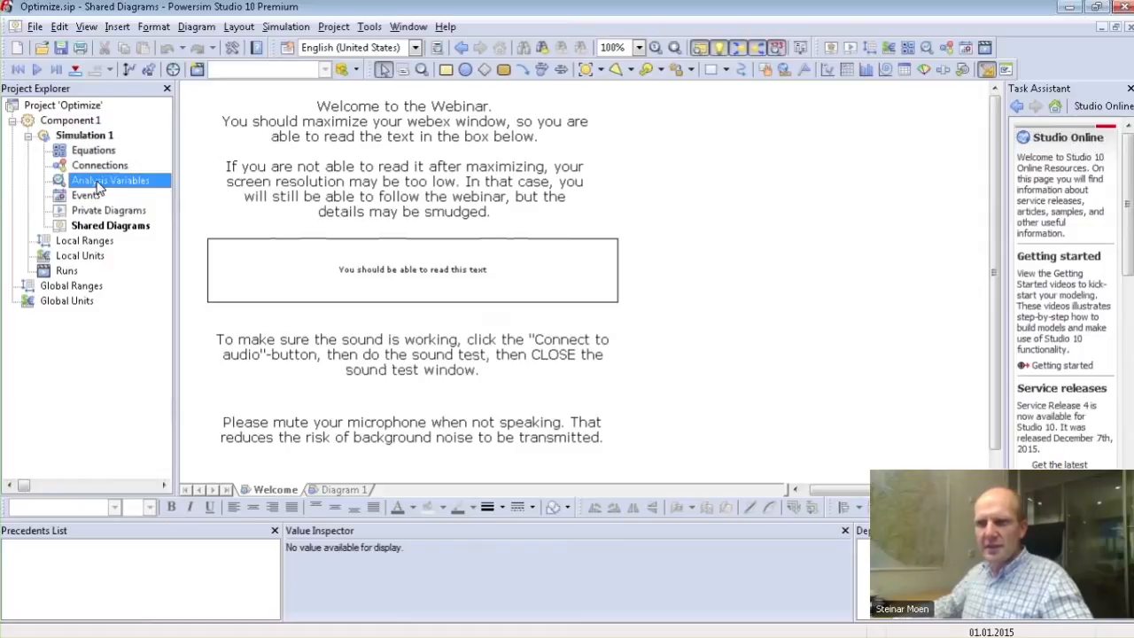
pyautogui.doubleClick(100, 182)
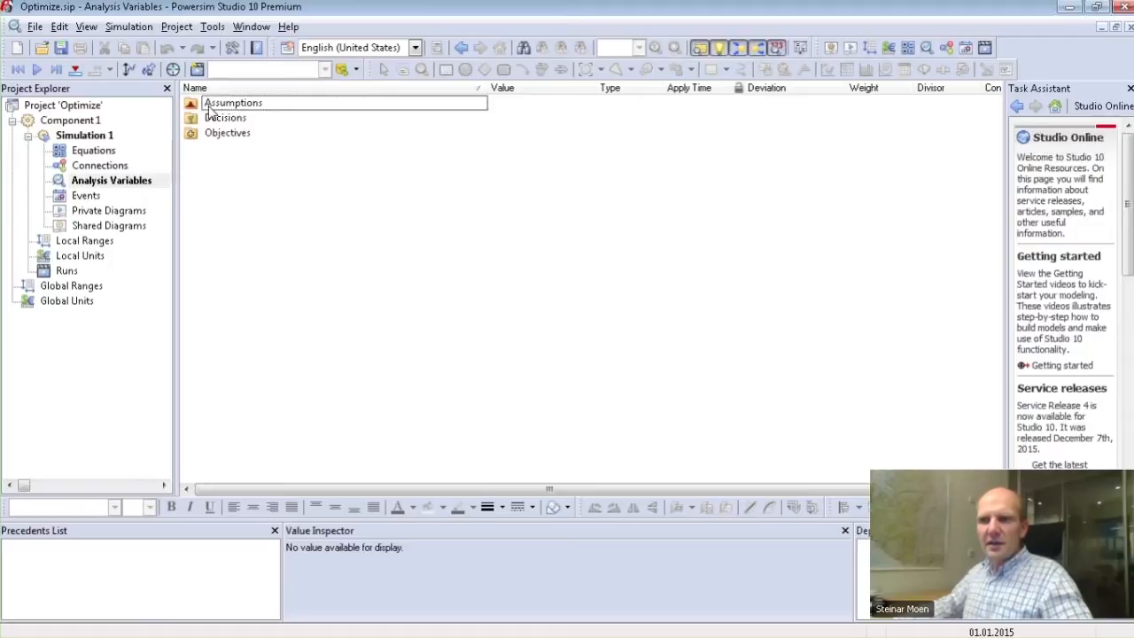
pyautogui.doubleClick(108, 225)
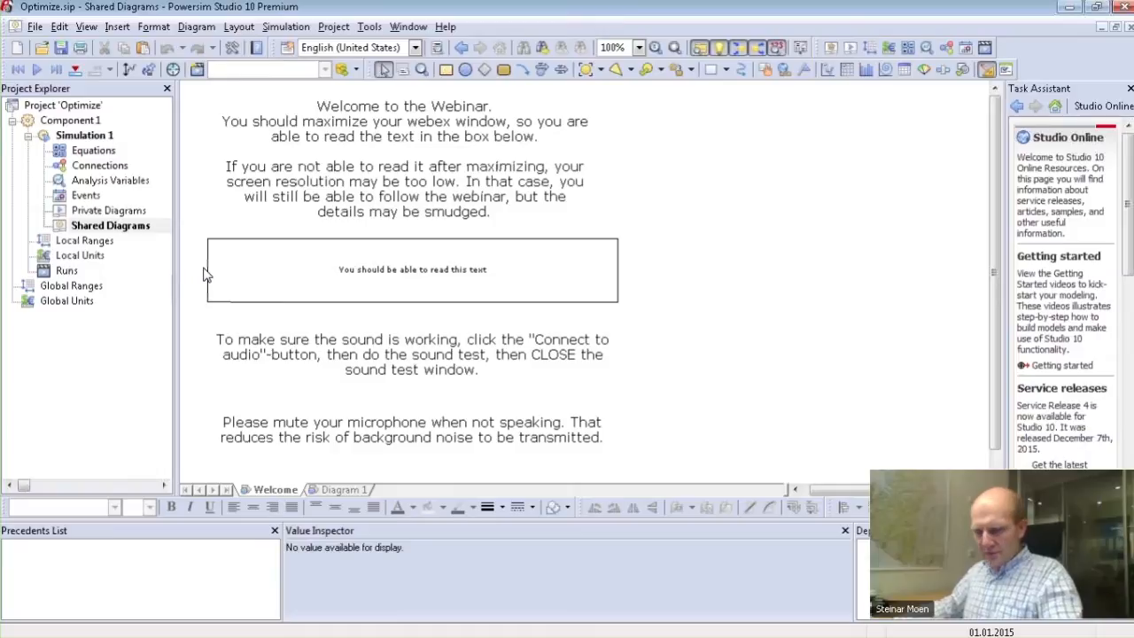
# Switch to the optimization webinar agenda in Adobe Reader and review its topics through the possible ways of running simulations
pyautogui.hotkey('alt', 'Tab')
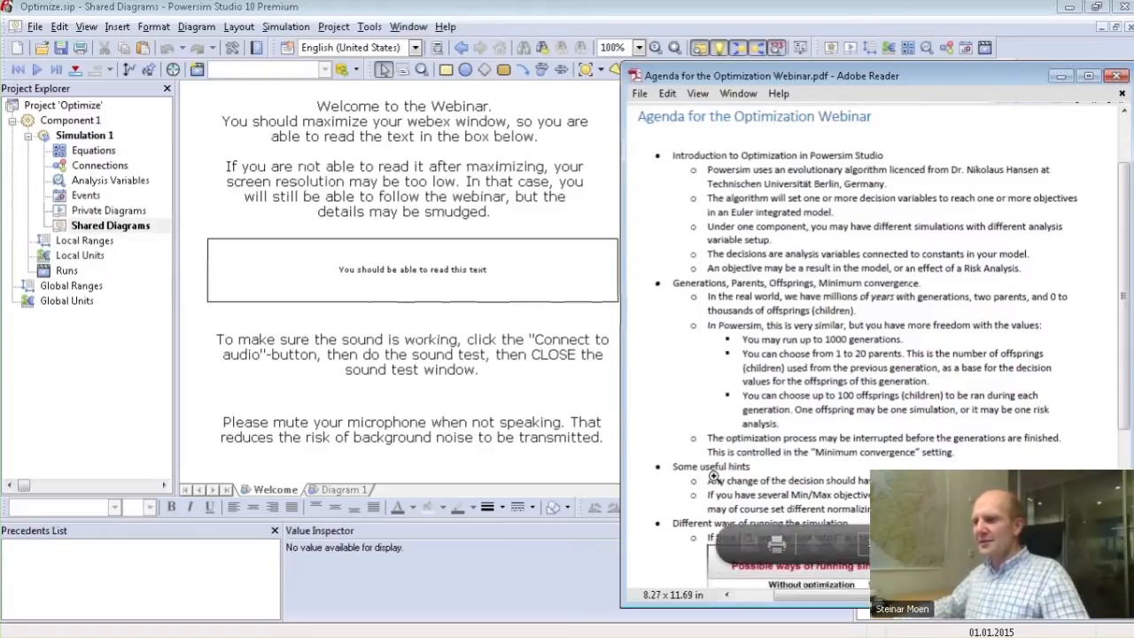
pyautogui.scroll(-5, 713, 478)
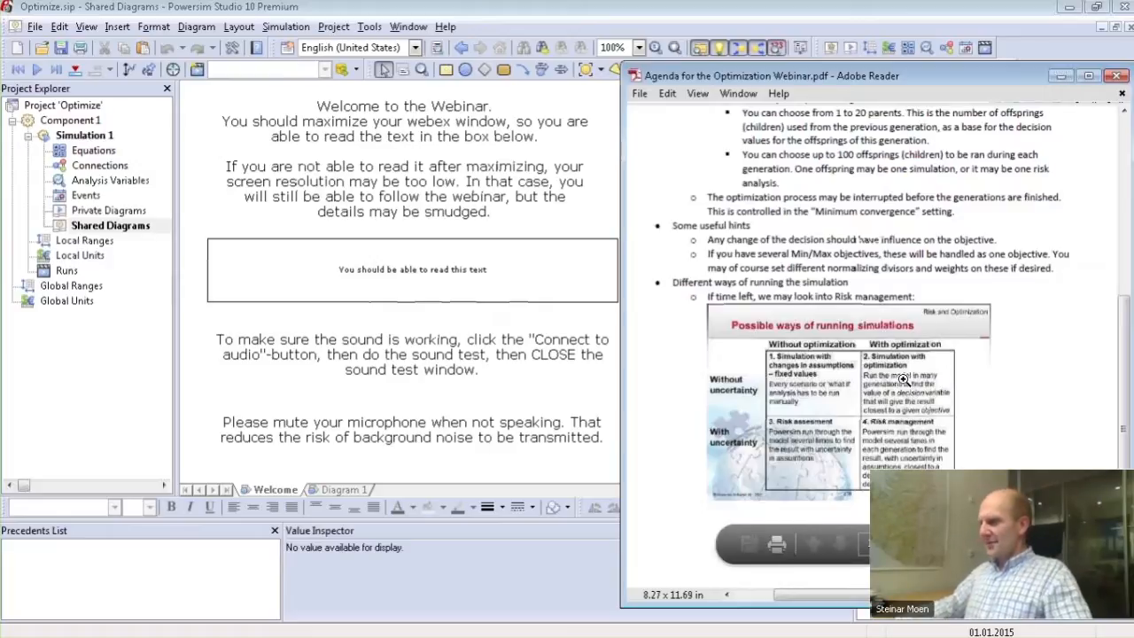
pyautogui.scroll(5, 846, 312)
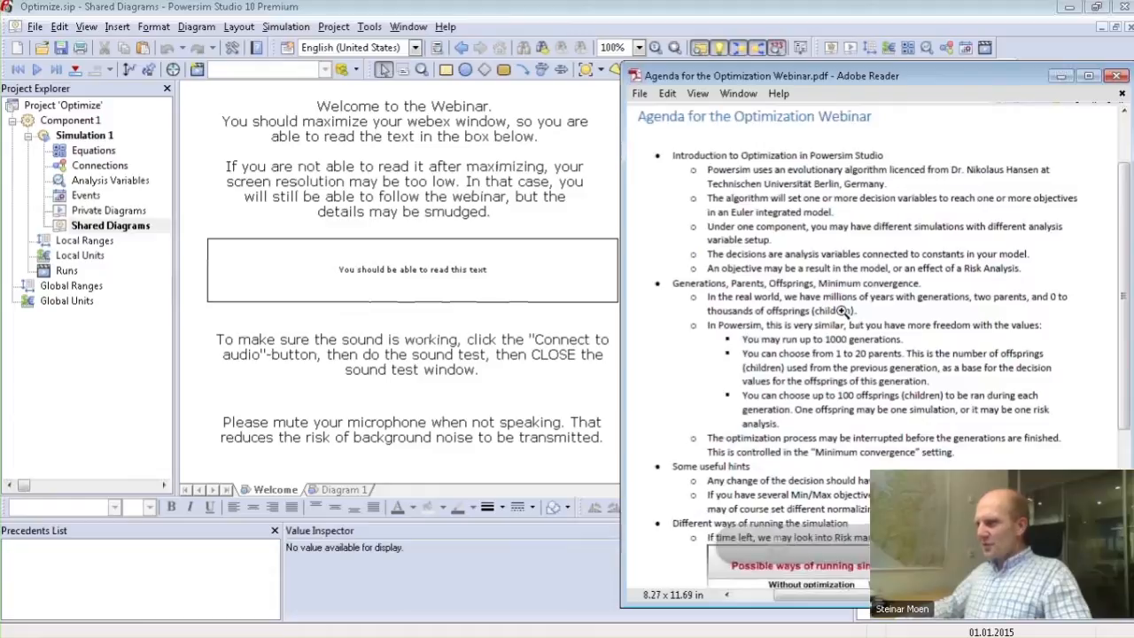
pyautogui.scroll(1, 842, 310)
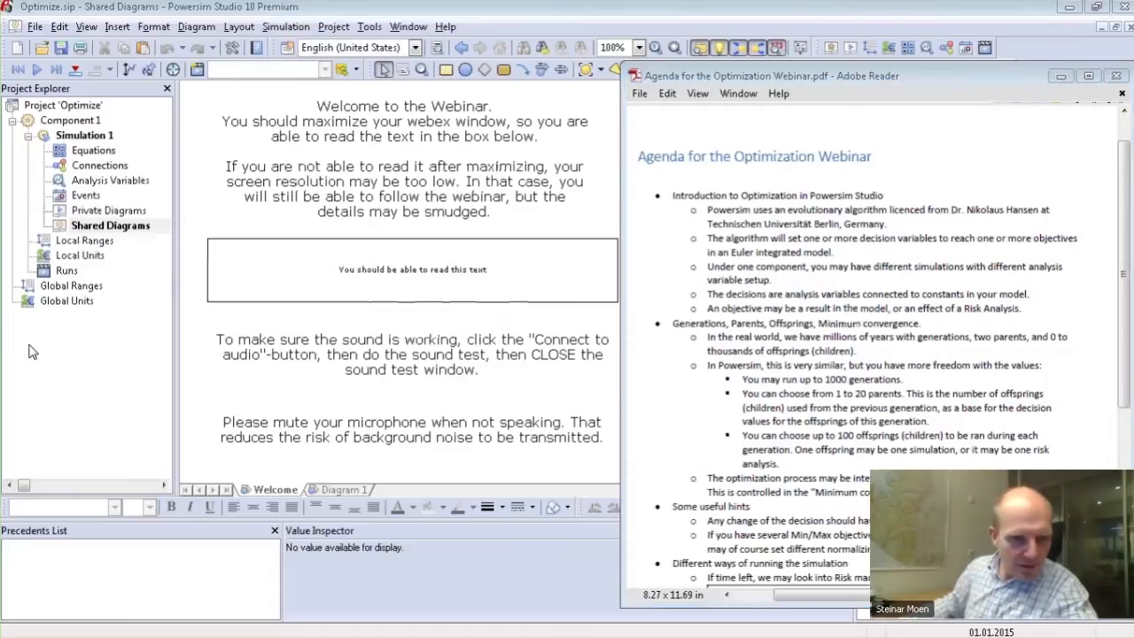
# Switch to the SimulationProject5 project in Powersim Studio and set its simulation timestep to 360 days
pyautogui.hotkey('alt', 'Tab')
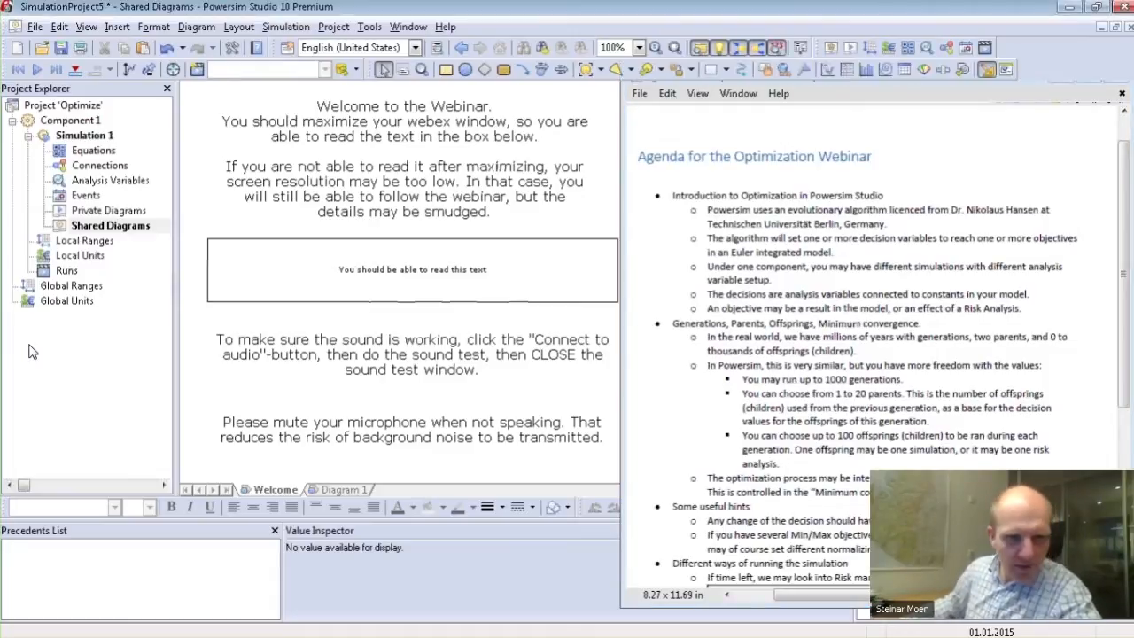
pyautogui.hotkey('alt', 's')
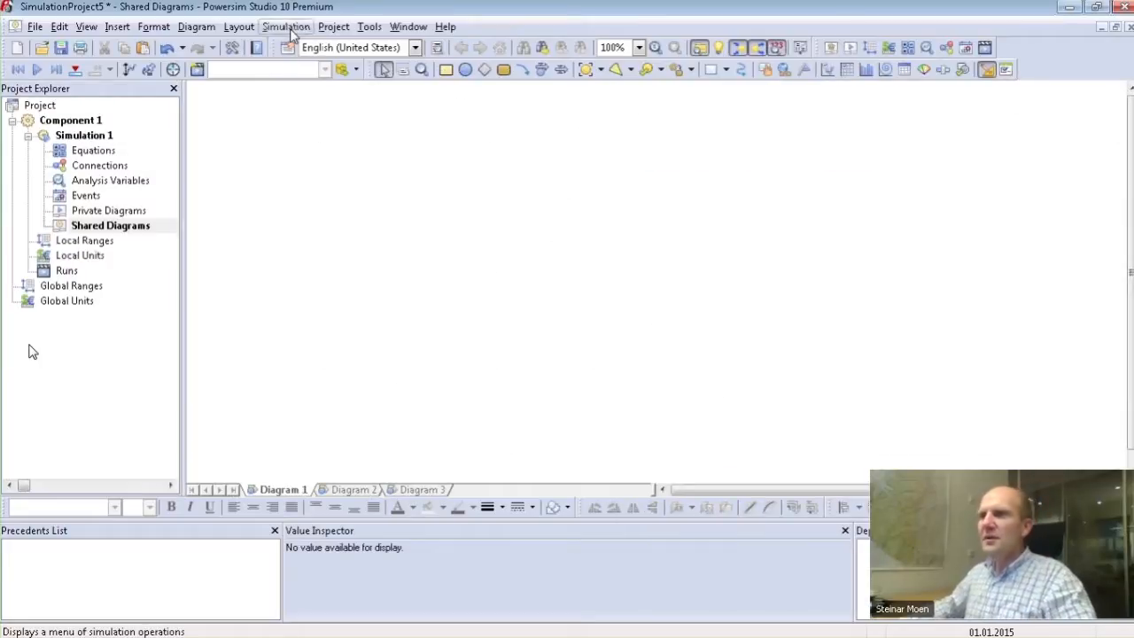
pyautogui.click(166, 472)
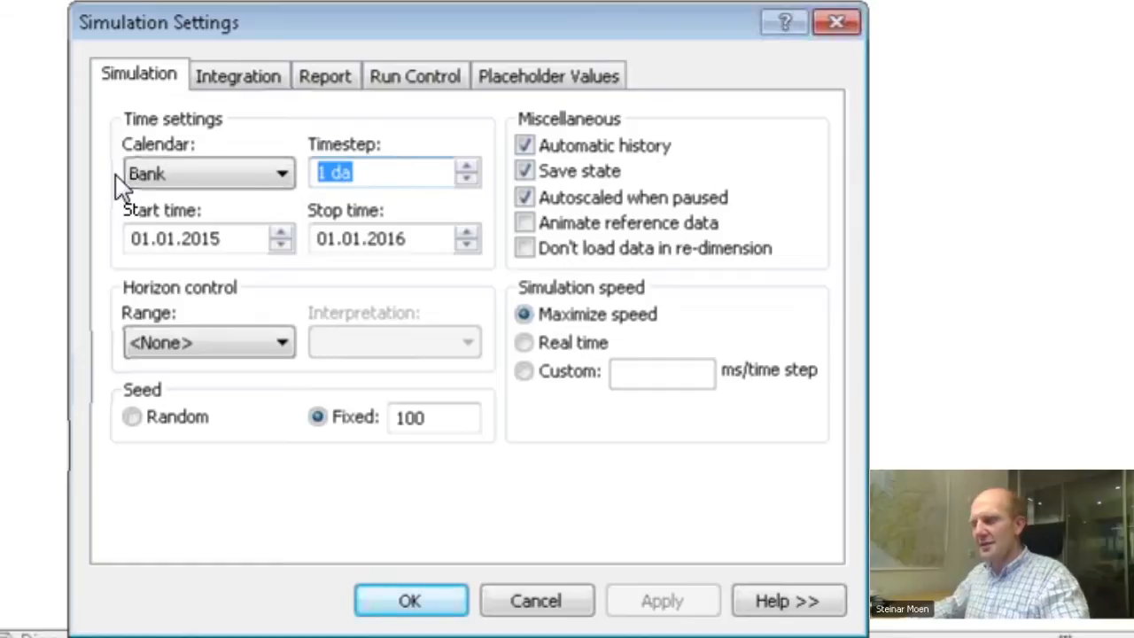
pyautogui.write('360')
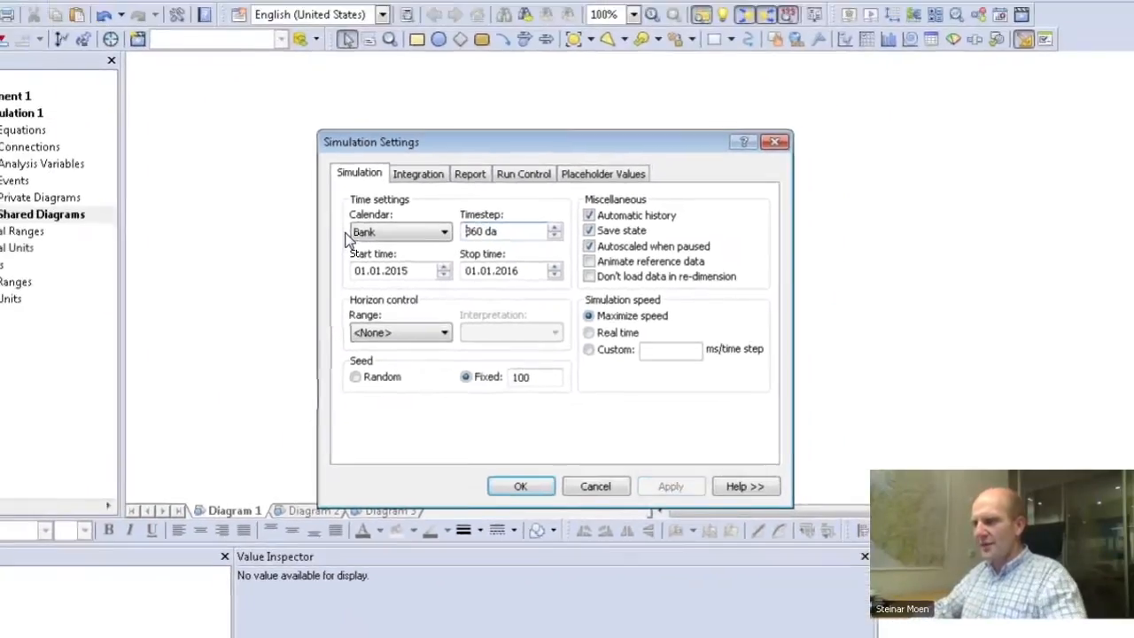
pyautogui.press('Return')
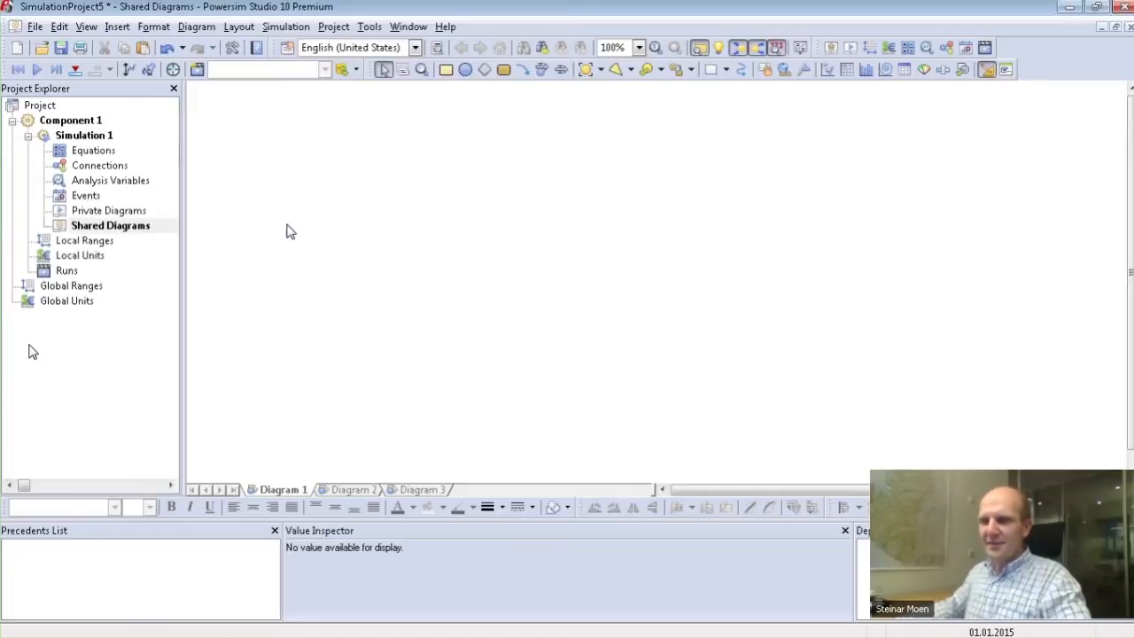
# Add a constant named Input to Diagram 1 and define its value as 4
pyautogui.click(485, 69)
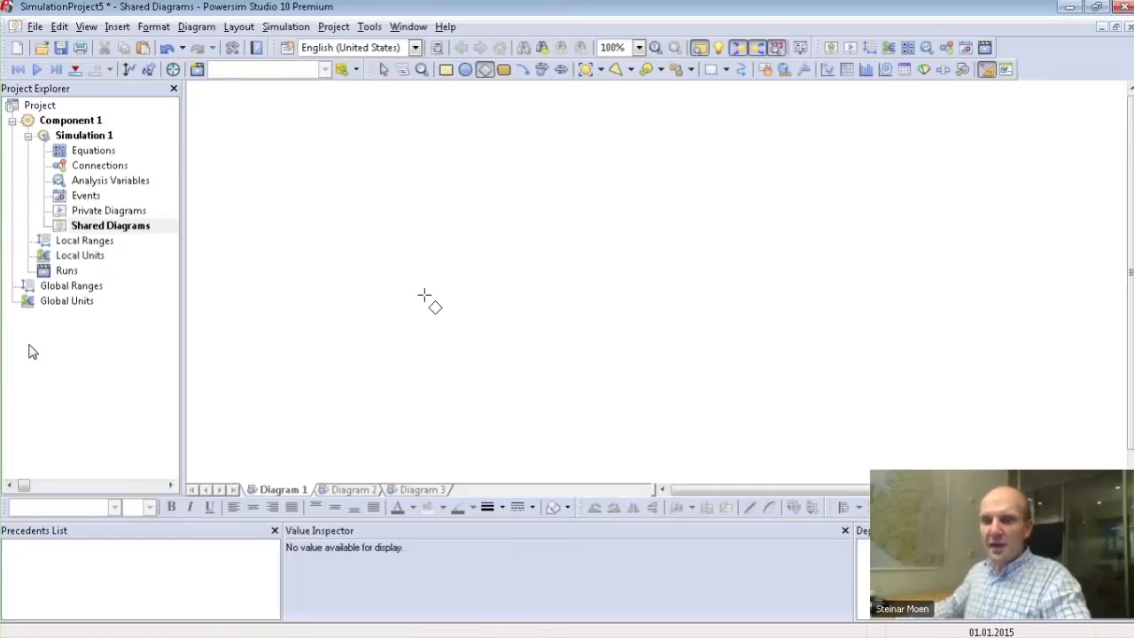
pyautogui.click(427, 244)
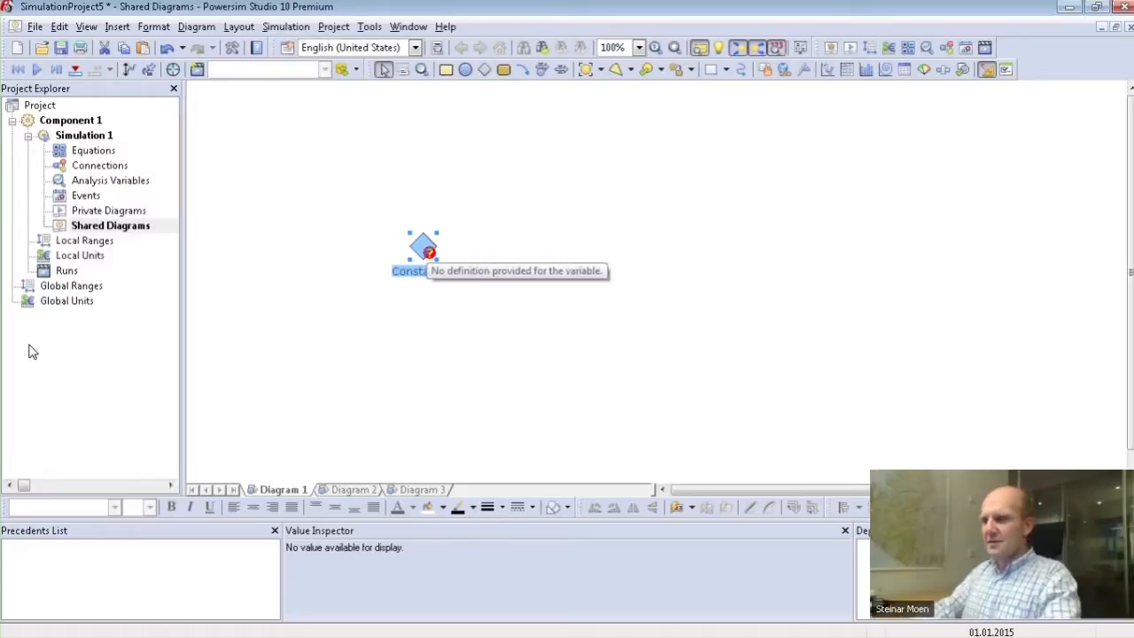
pyautogui.press('BackSpace')
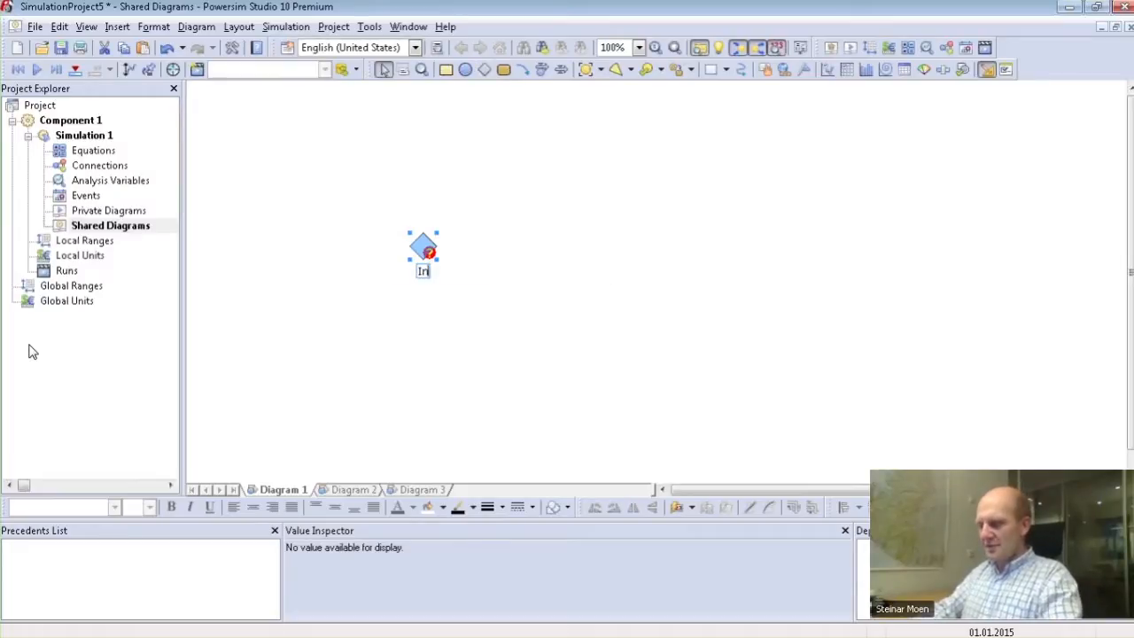
pyautogui.write('Input')
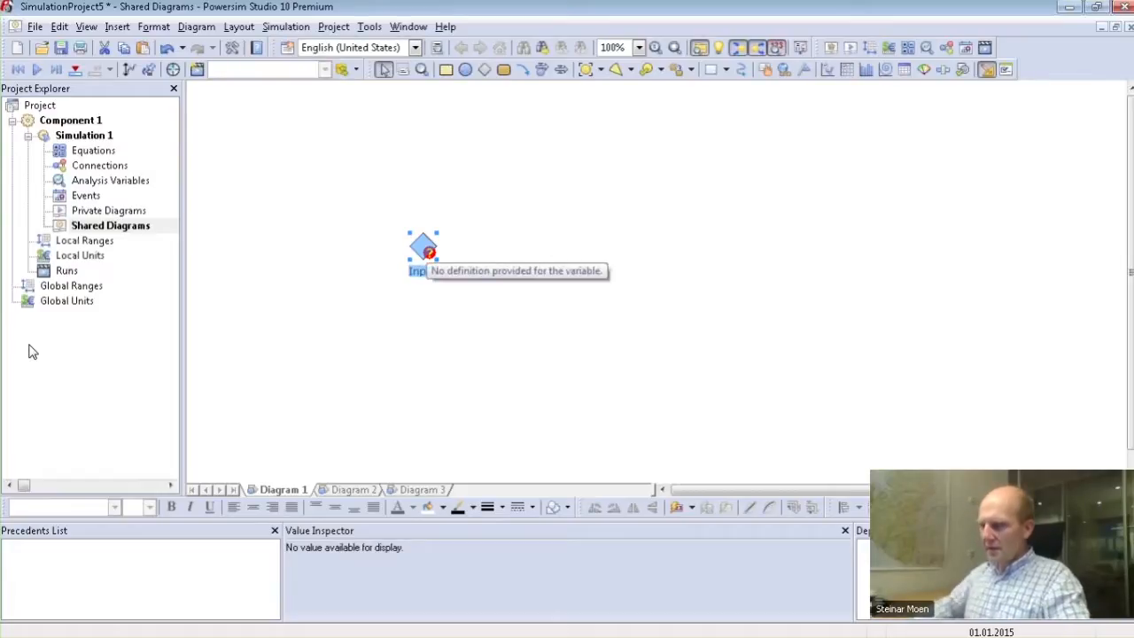
pyautogui.press('BackSpace')
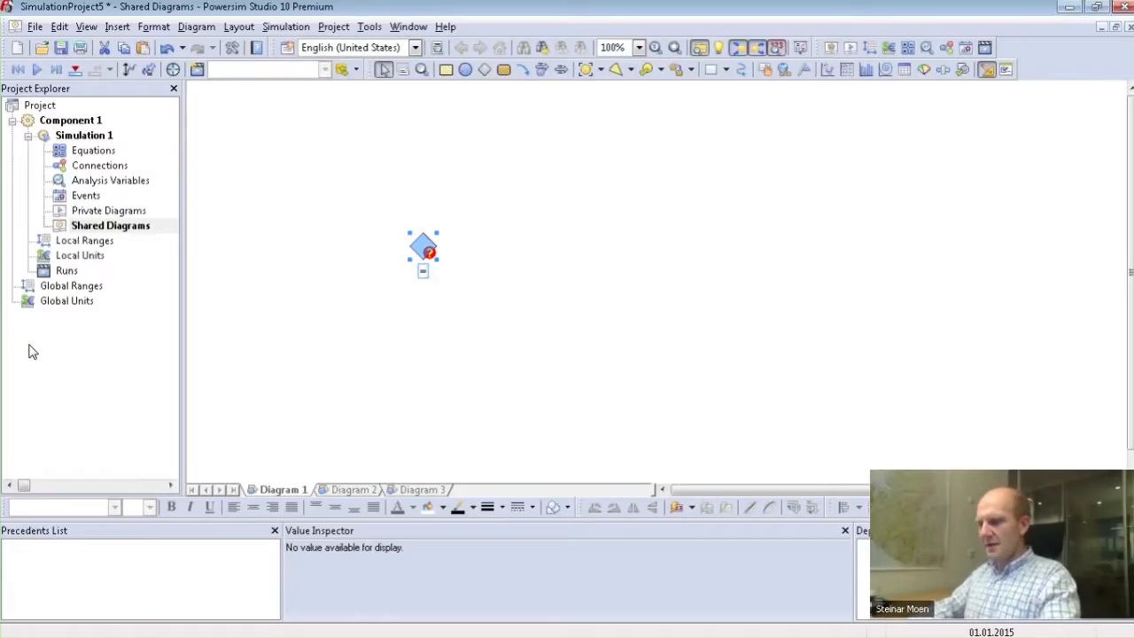
pyautogui.press('Return')
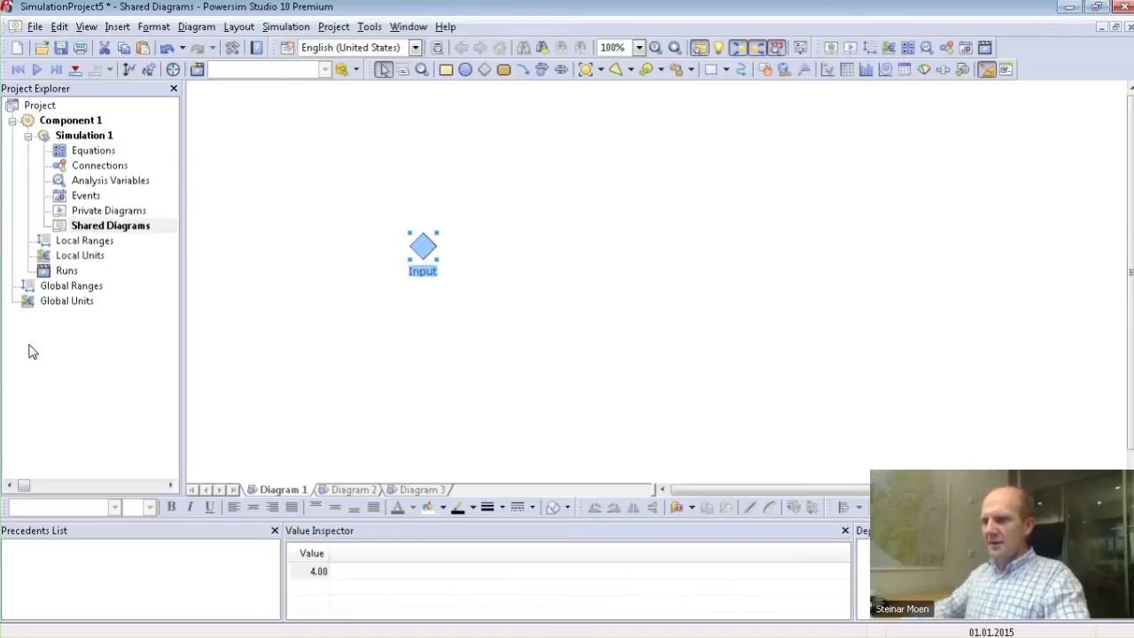
# Turn off automatic scaling for the Input constant, fixing its scale at minimum 0 and maximum 10
pyautogui.hotkey('alt', 'Return')
pyautogui.click(202, 72)
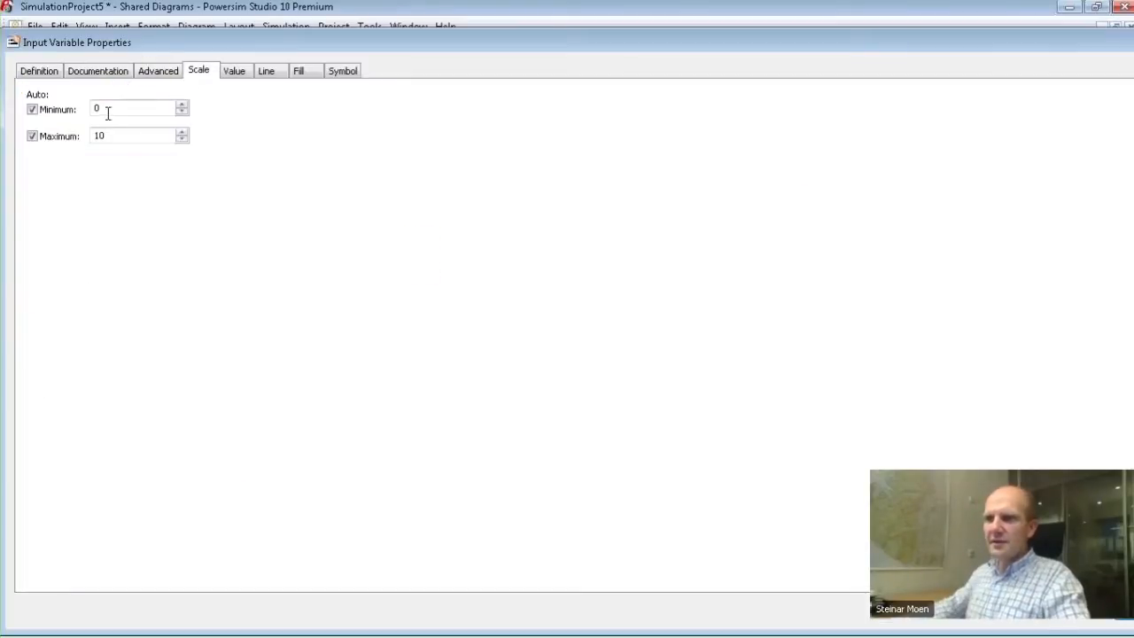
pyautogui.click(32, 110)
pyautogui.click(32, 136)
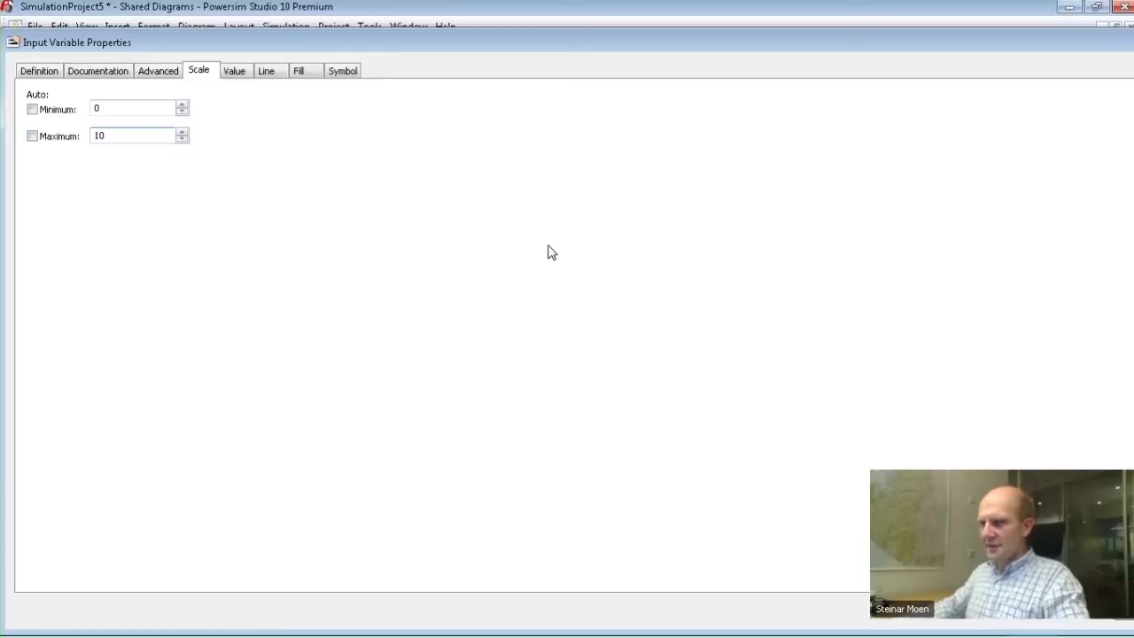
pyautogui.moveTo(91, 42); pyautogui.dragTo(436, 183)
pyautogui.click(590, 481)
pyautogui.click(496, 248)
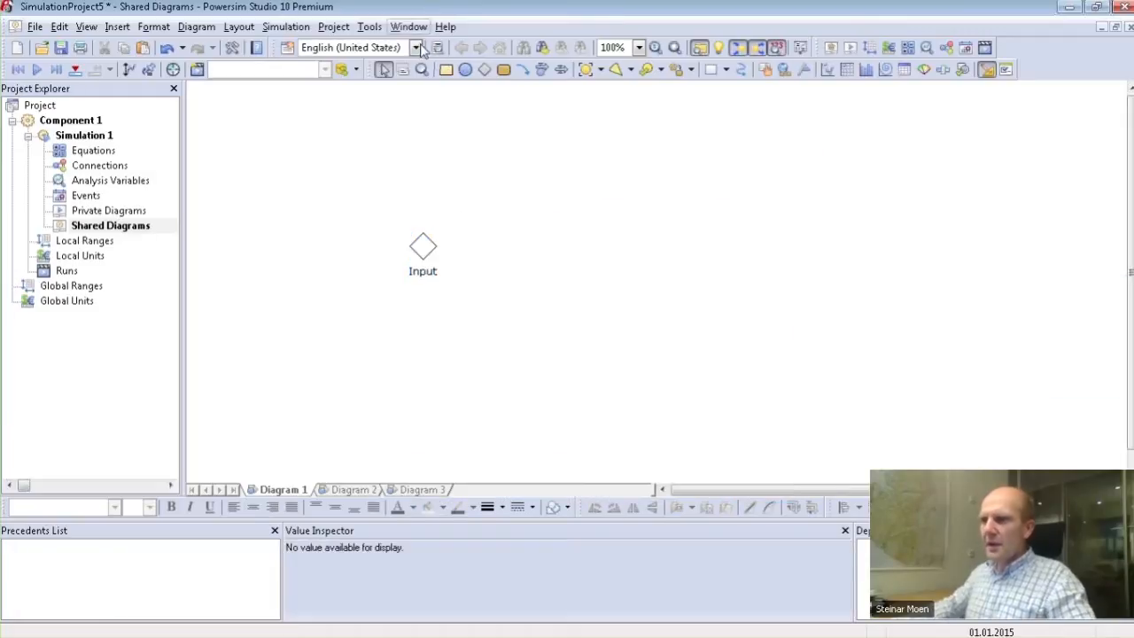
# Add an auxiliary beside the Input constant and link Input to it
pyautogui.click(466, 71)
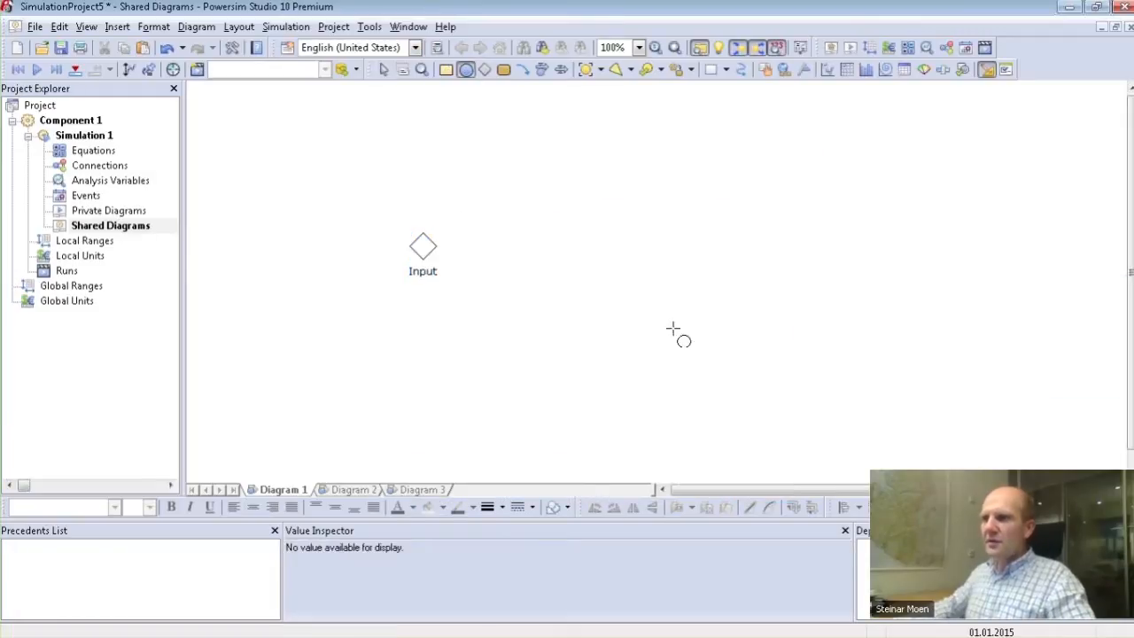
pyautogui.click(617, 244)
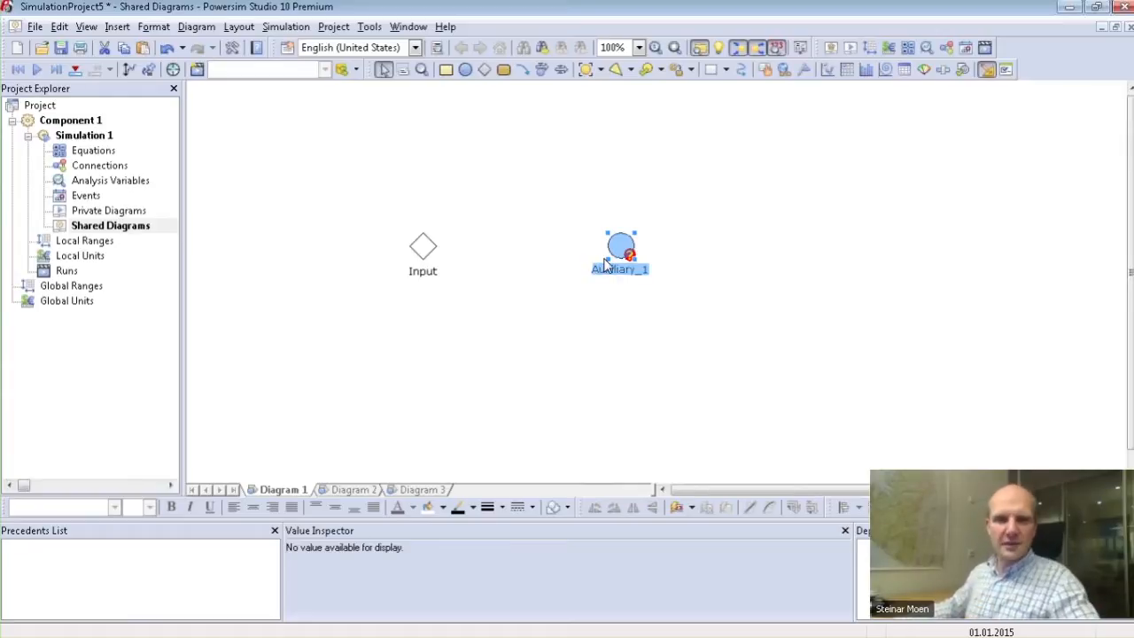
pyautogui.click(522, 70)
pyautogui.click(435, 247)
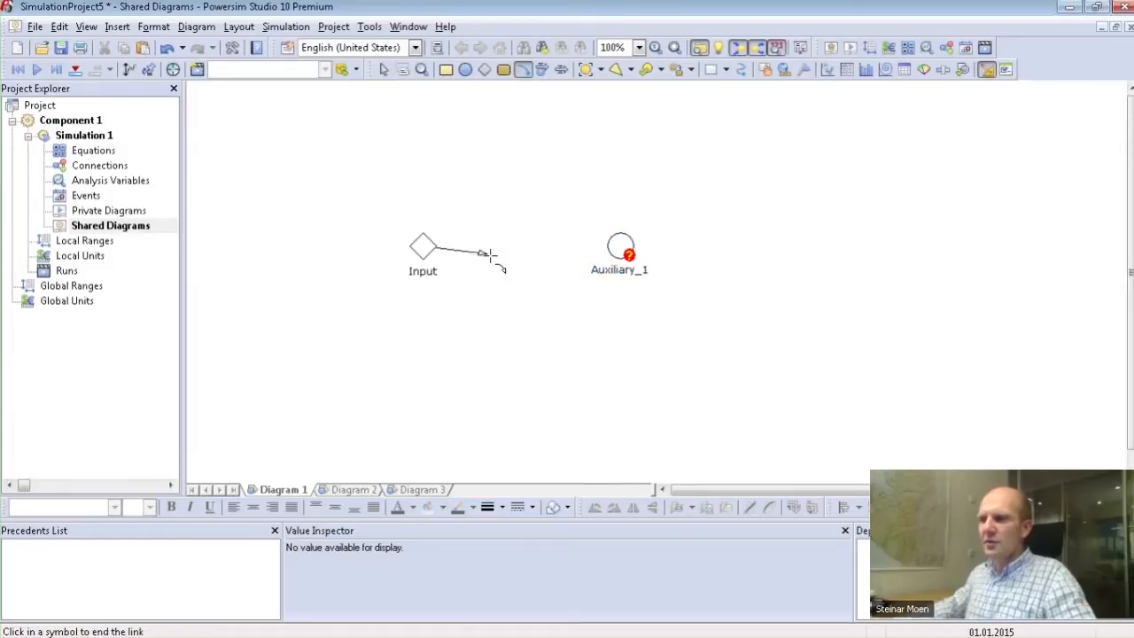
pyautogui.click(621, 245)
# Start the auxiliary's definition with graph( and open the graph editor in the Function Wizard
pyautogui.doubleClick(621, 246)
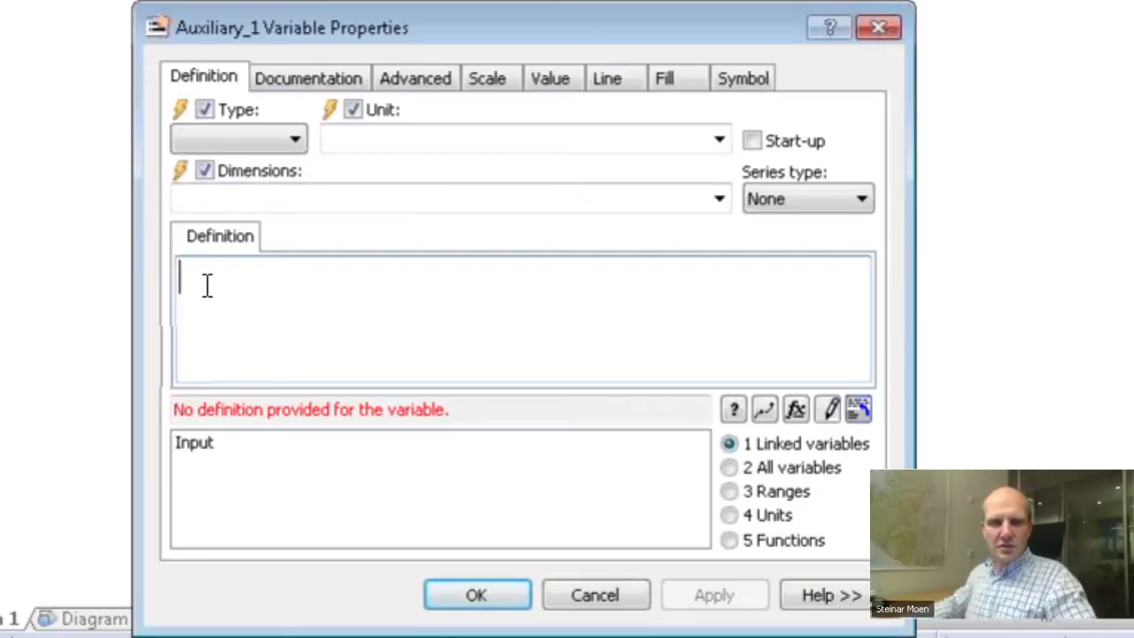
pyautogui.write('graph(')
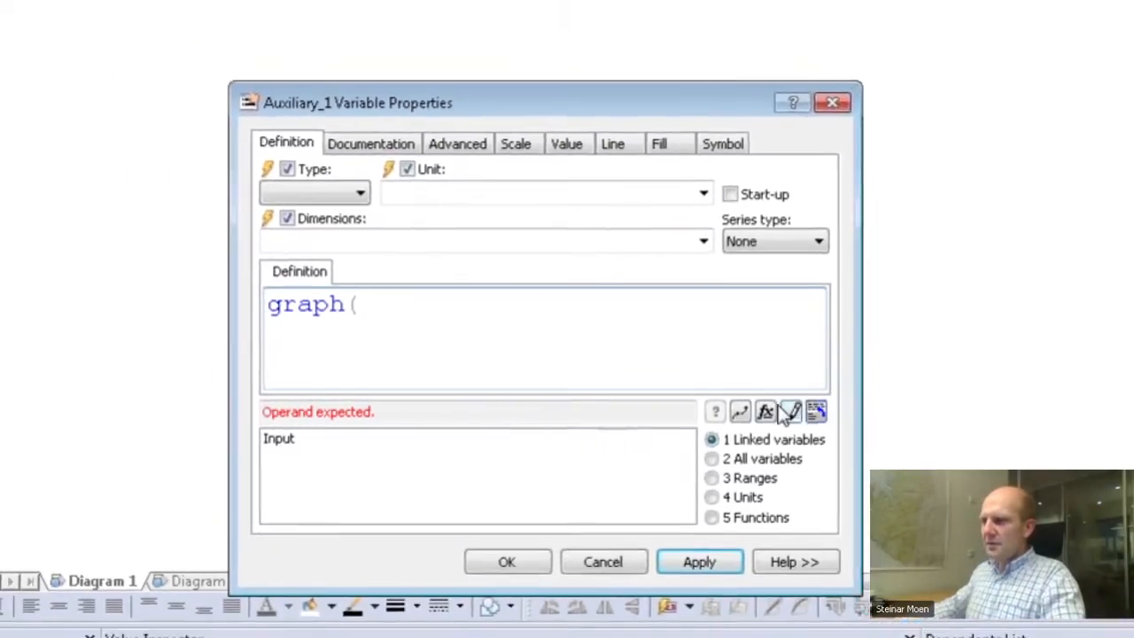
pyautogui.click(766, 413)
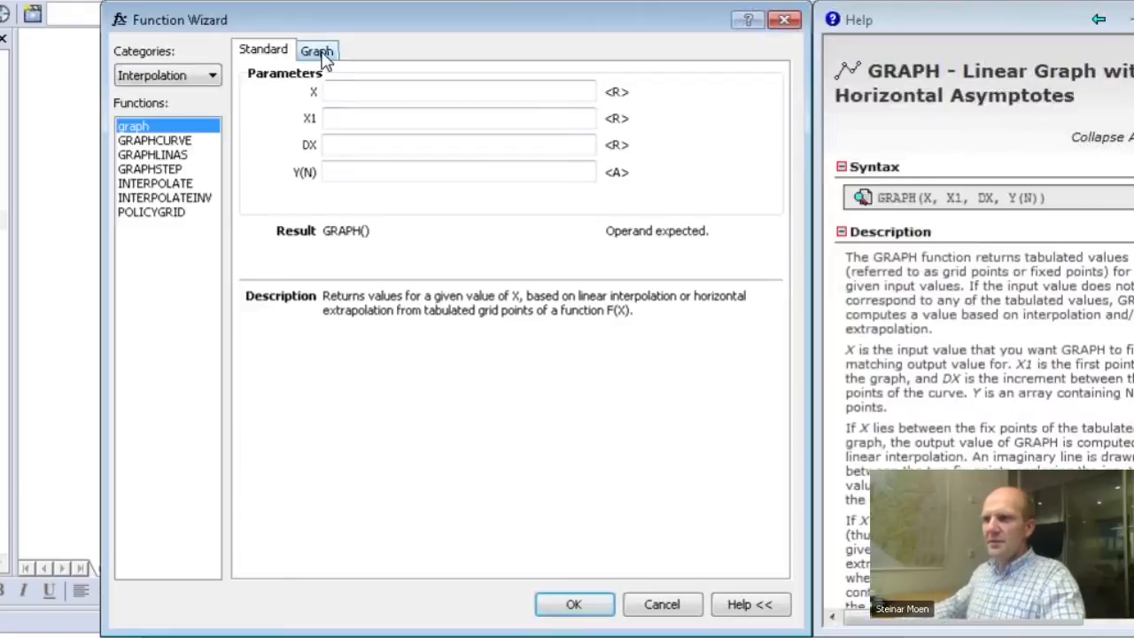
pyautogui.click(319, 53)
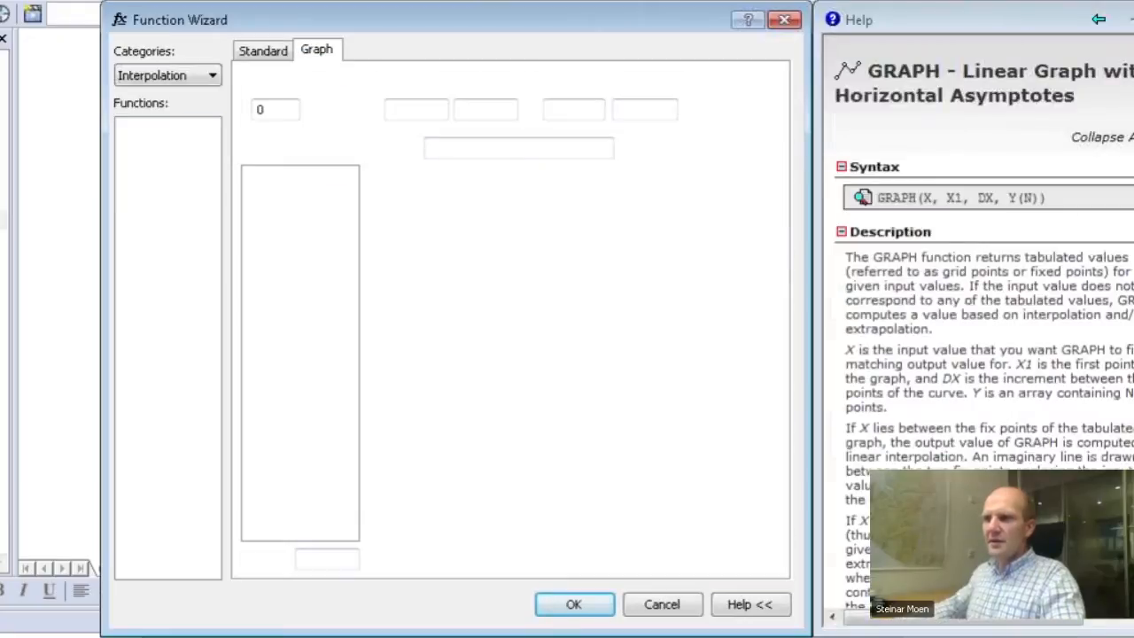
# Set 11 grid points from X 0 with step 1, and draw a U-shaped curve falling from about 7.43 to 2.8 and rising to 7.62
pyautogui.doubleClick(279, 108)
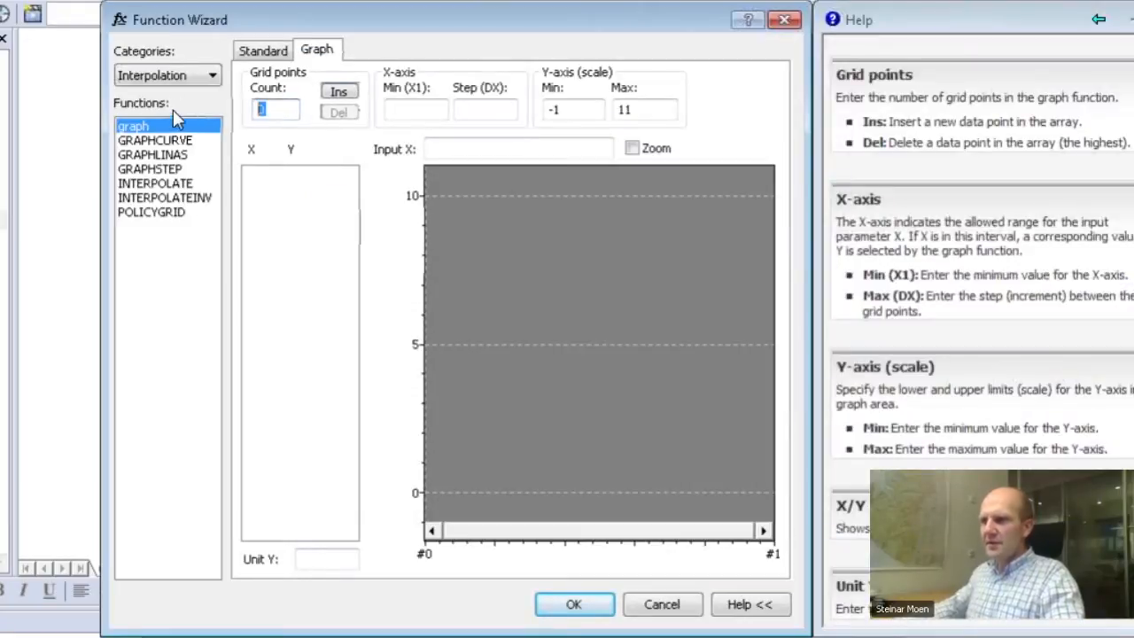
pyautogui.write('11')
pyautogui.click(410, 111)
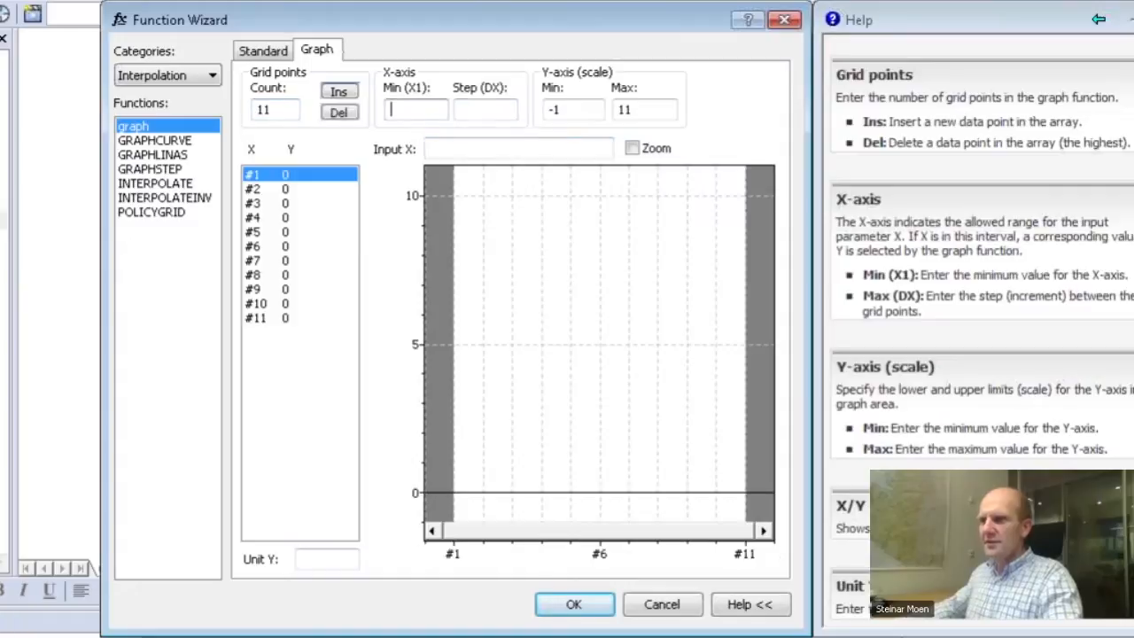
pyautogui.write('0')
pyautogui.click(459, 109)
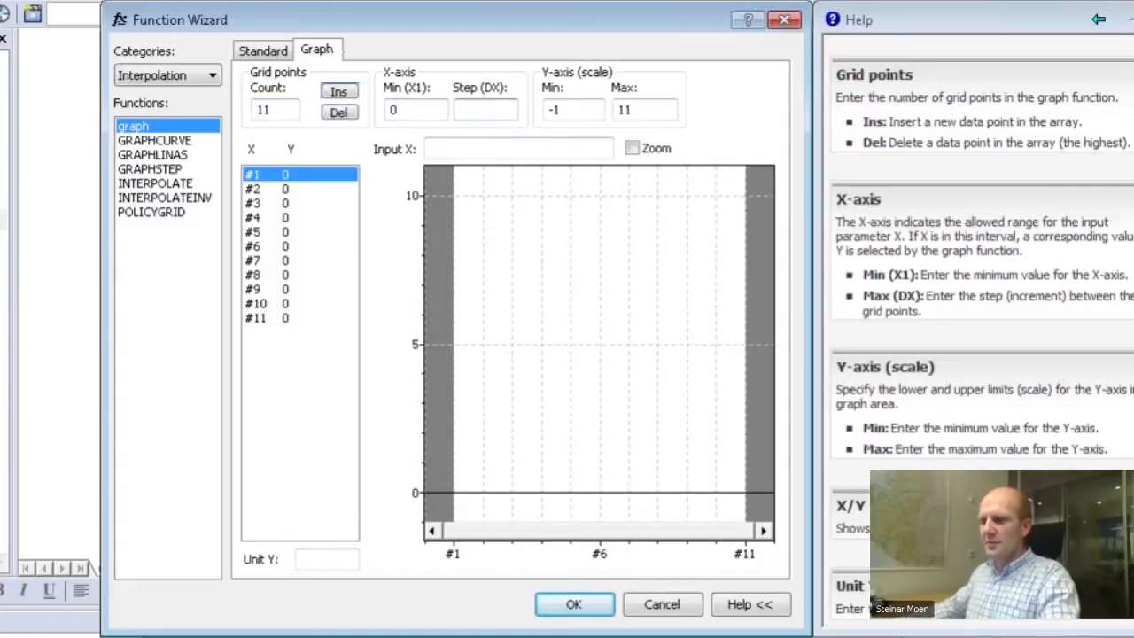
pyautogui.click(577, 108)
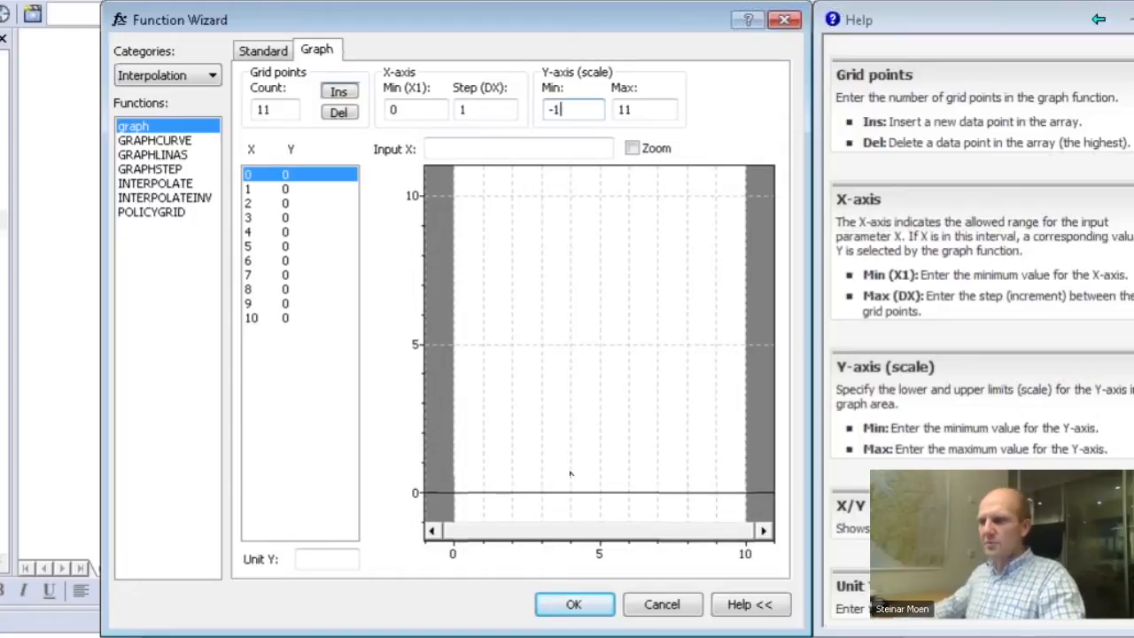
pyautogui.click(450, 481)
pyautogui.moveTo(450, 481)
pyautogui.mouseDown()
pyautogui.moveTo(455, 244)
pyautogui.moveTo(567, 398)
pyautogui.moveTo(696, 362)
pyautogui.moveTo(770, 256)
pyautogui.mouseUp()
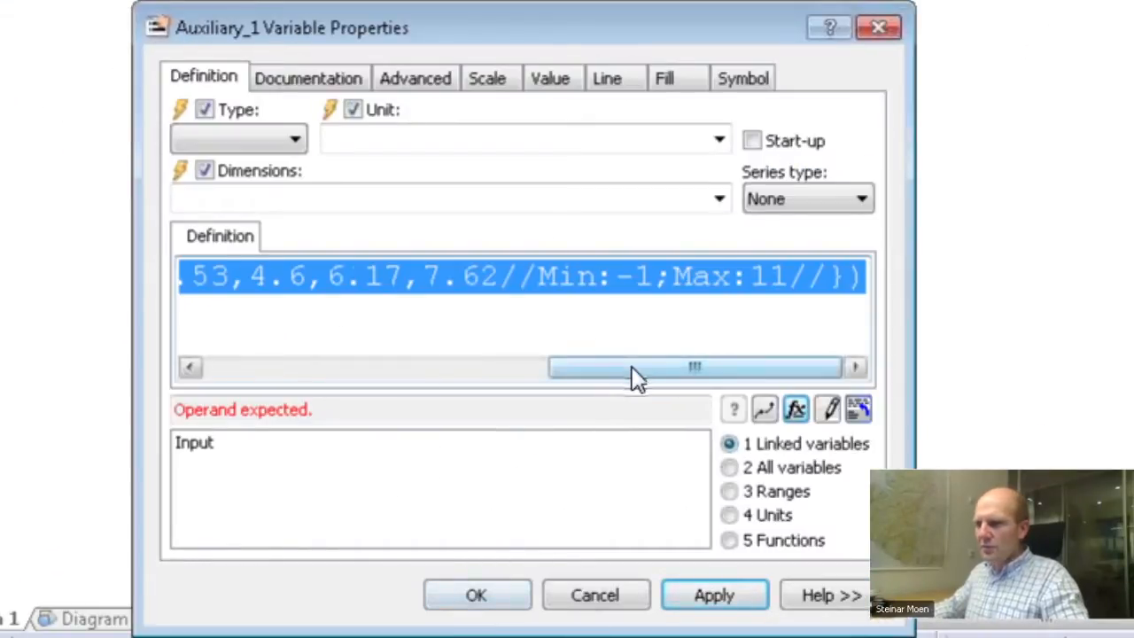
# Insert the linked variable Input as the first argument of the auxiliary's graph function
pyautogui.moveTo(636, 377); pyautogui.dragTo(293, 371)
pyautogui.click(302, 276)
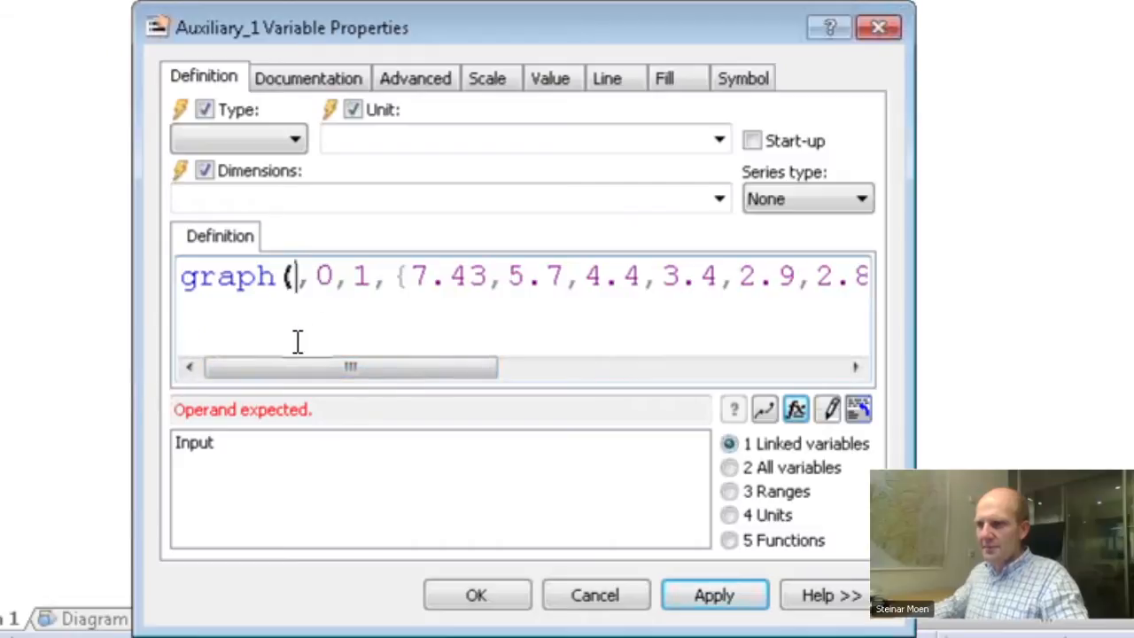
pyautogui.doubleClick(195, 443)
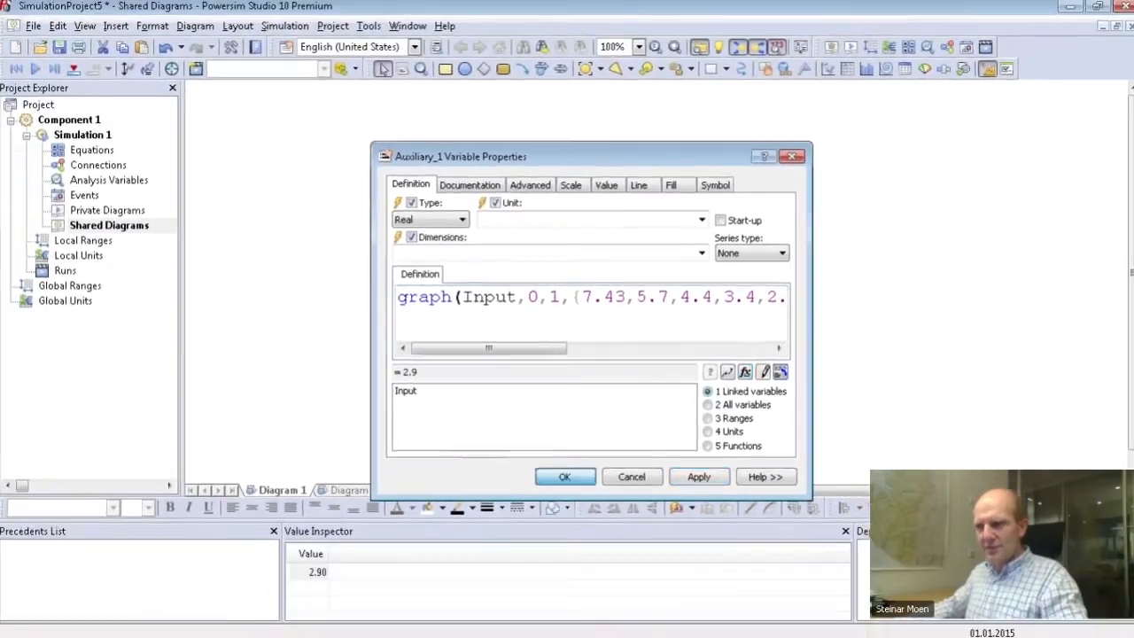
# Confirm the auxiliary's definition and show auto reports for both Input and Auxiliary_1 in the diagram
pyautogui.press('Return')
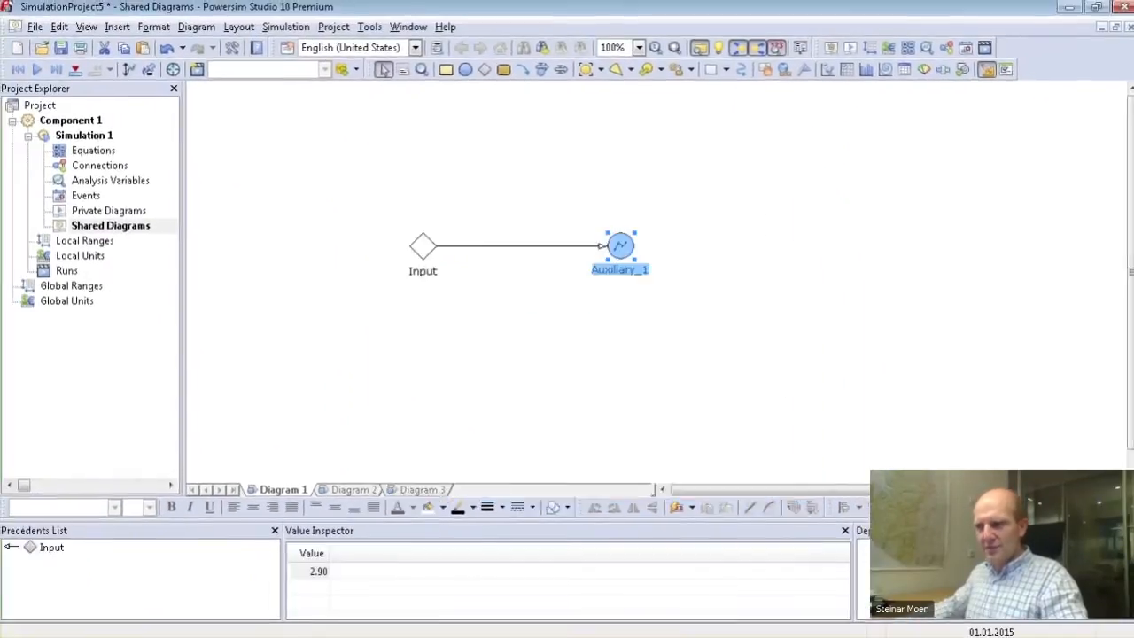
pyautogui.keyDown('shift'); pyautogui.click(422, 245); pyautogui.keyUp('shift')
pyautogui.rightClick(423, 245)
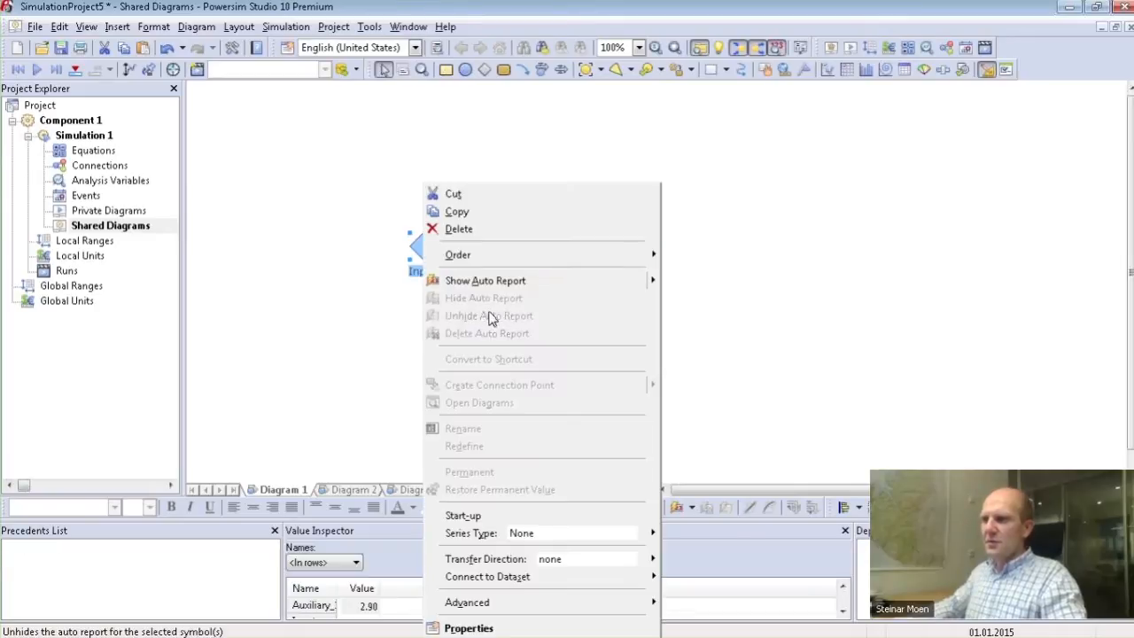
pyautogui.click(497, 280)
# Draw a slider control linked to Input below the model, and move it to 10 and then to about 7.09
pyautogui.click(943, 69)
pyautogui.moveTo(225, 309); pyautogui.dragTo(717, 437)
pyautogui.moveTo(420, 247); pyautogui.dragTo(266, 386)
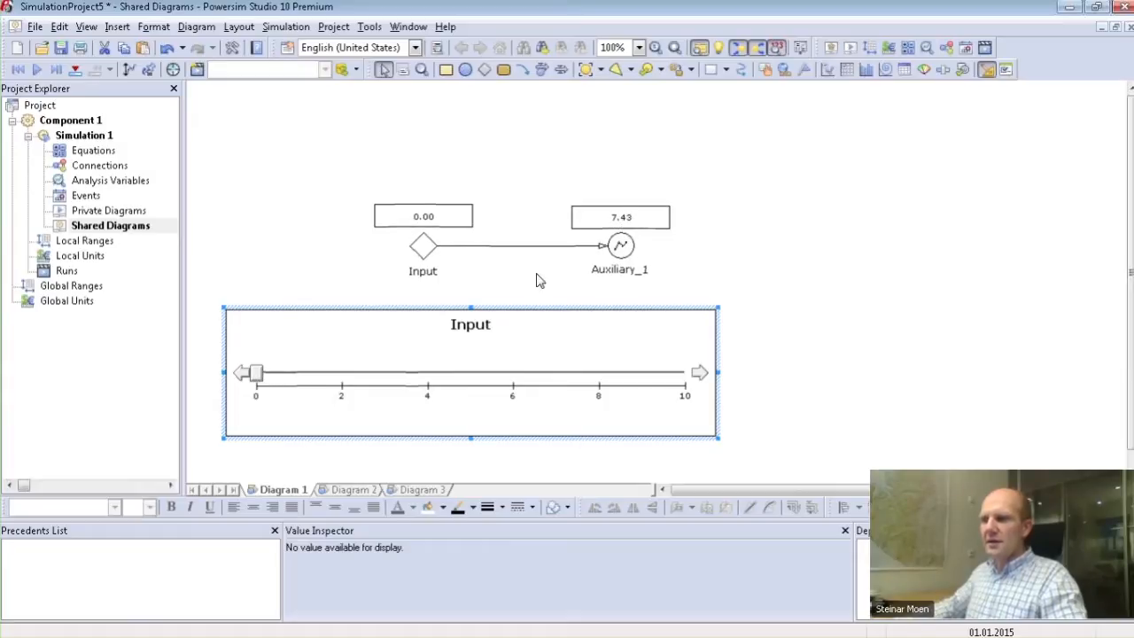
pyautogui.moveTo(260, 377); pyautogui.dragTo(723, 399)
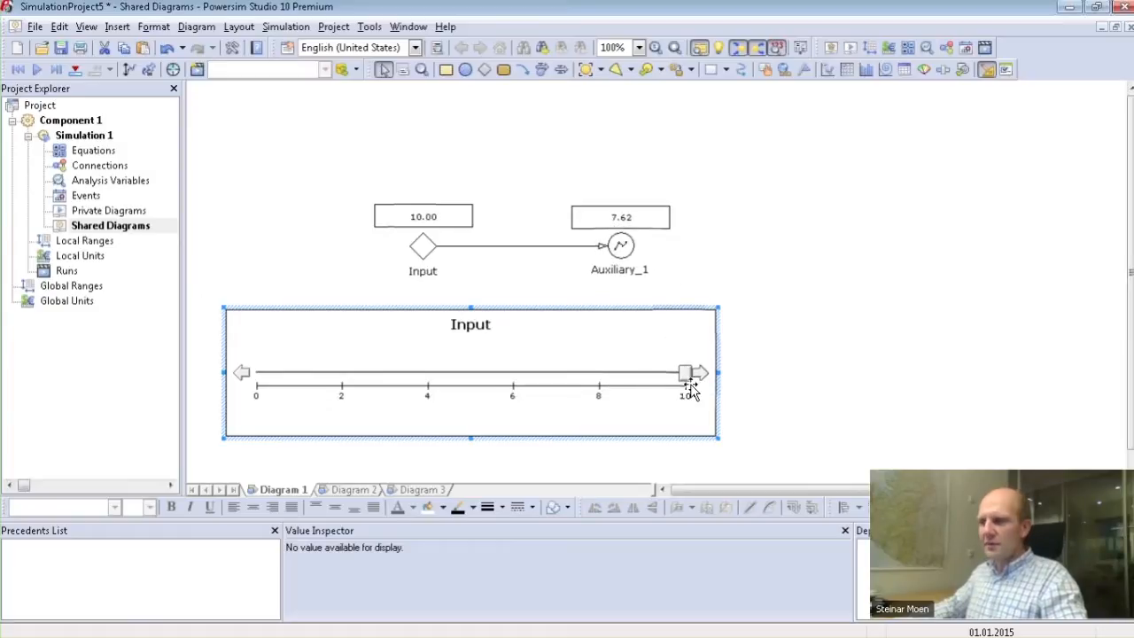
pyautogui.moveTo(684, 375); pyautogui.dragTo(559, 373)
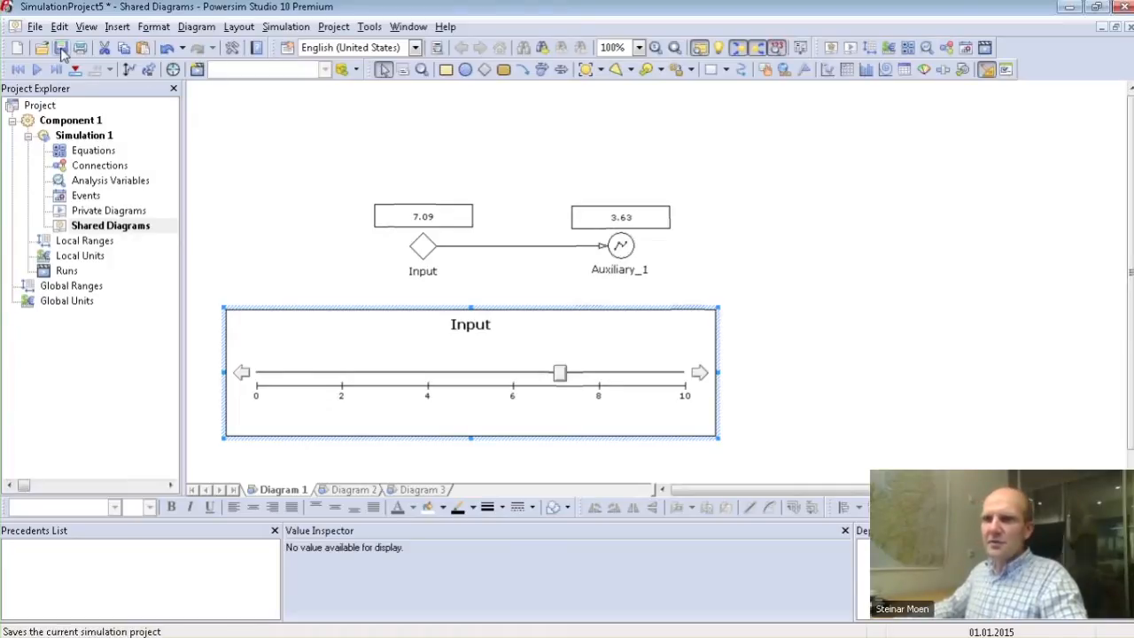
# Save the project in the Webinar folder as Opt
pyautogui.click(62, 48)
pyautogui.write('Op')
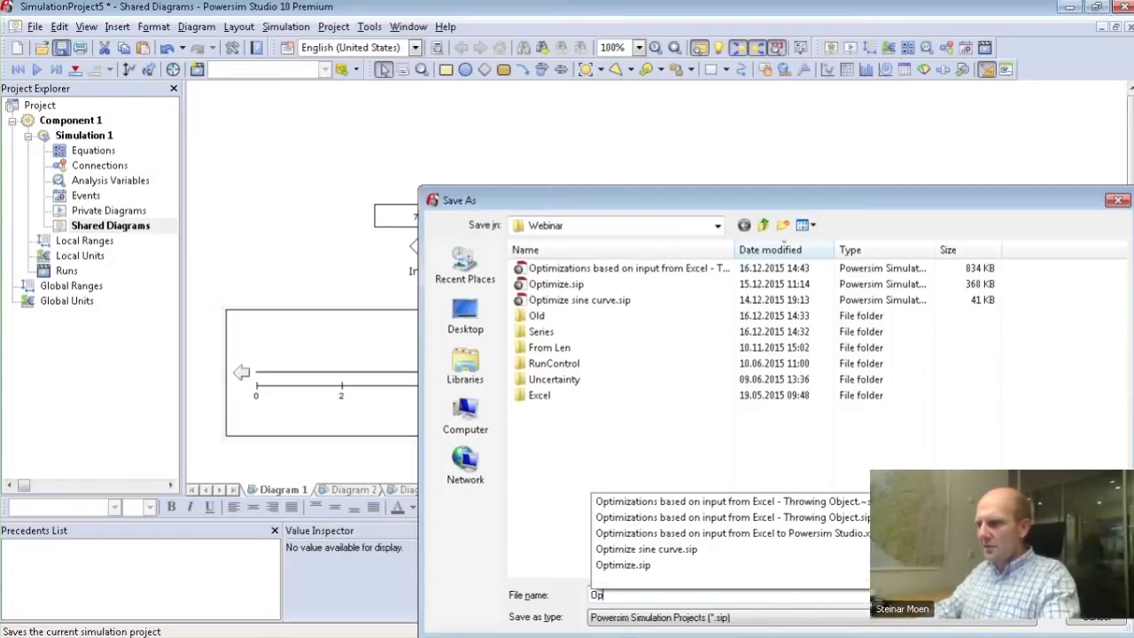
pyautogui.write('t')
pyautogui.press('Return')
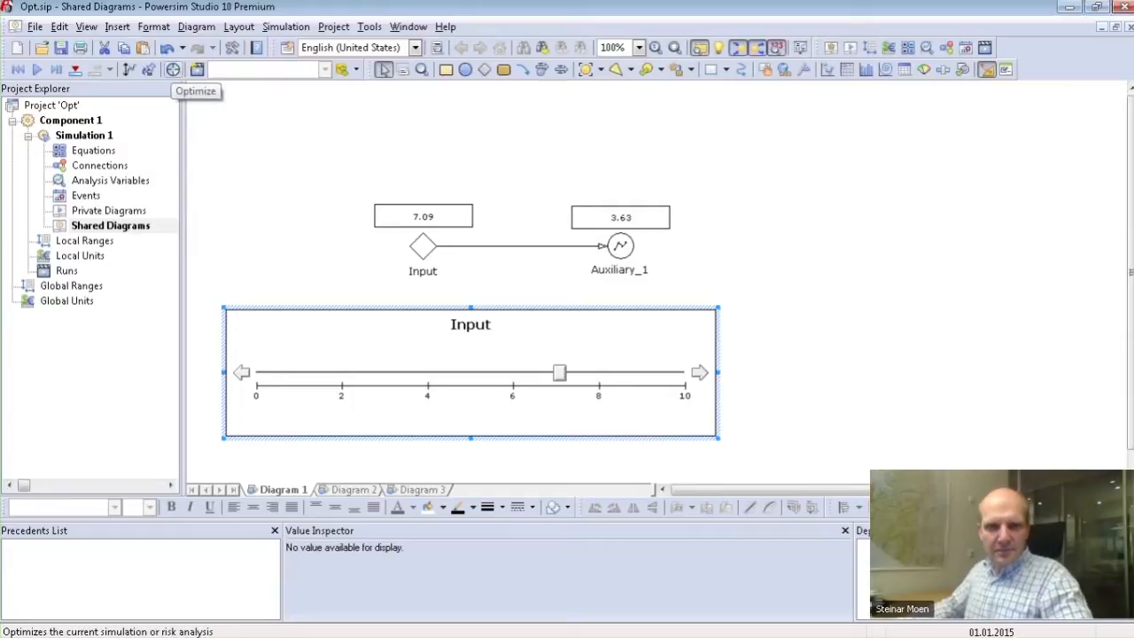
# Start an optimization of the simulation and open its analysis variables for defining decisions and objectives
pyautogui.click(174, 71)
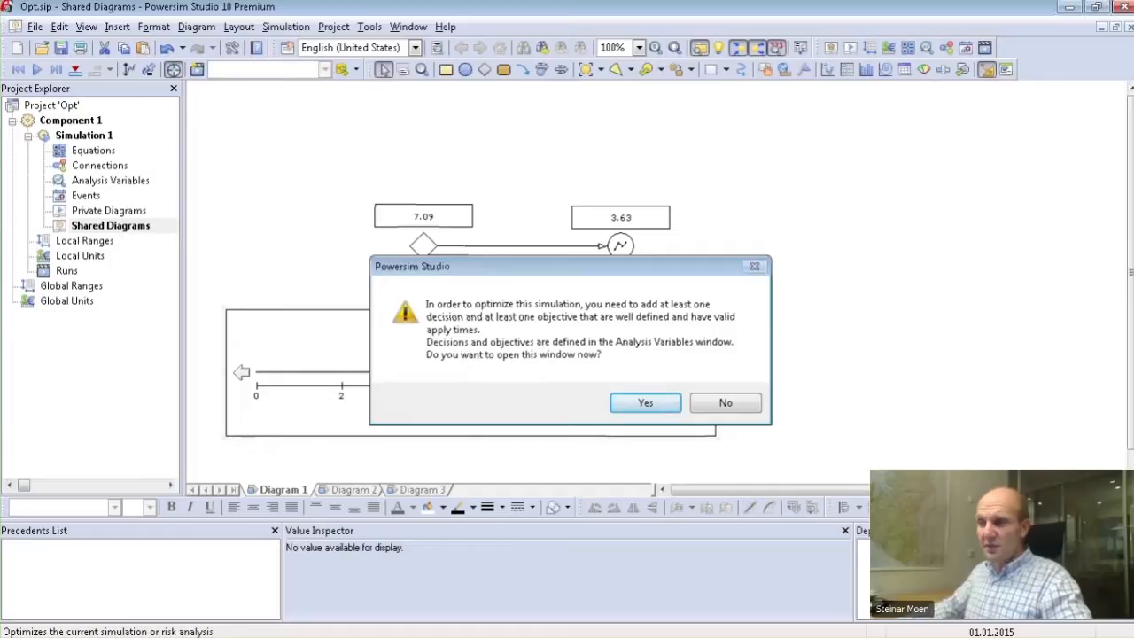
pyautogui.click(644, 404)
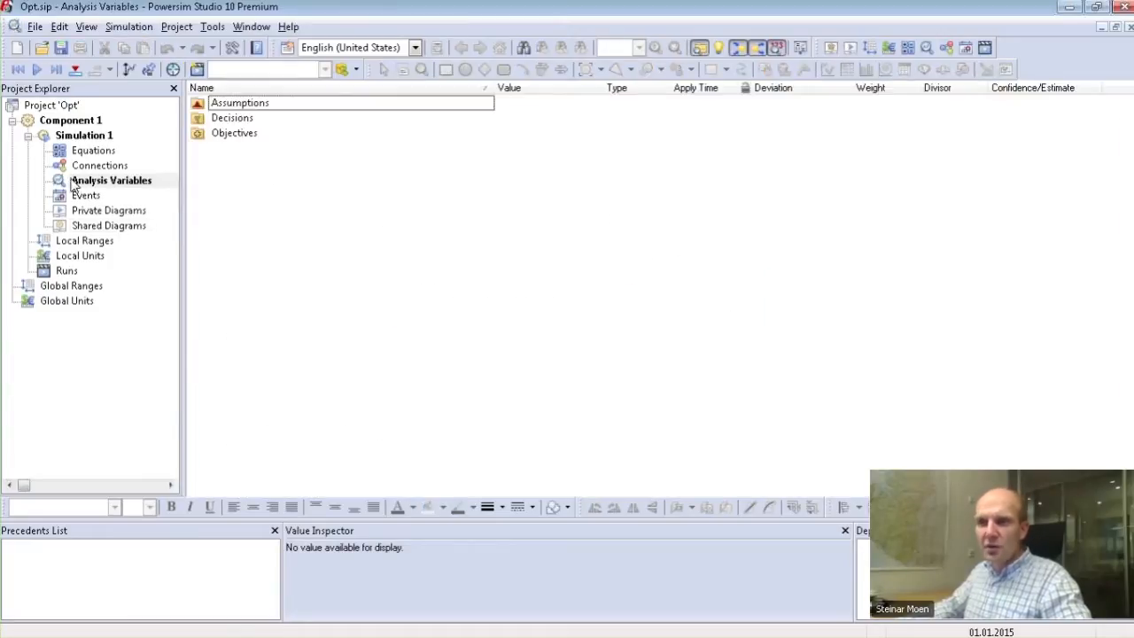
pyautogui.doubleClick(79, 227)
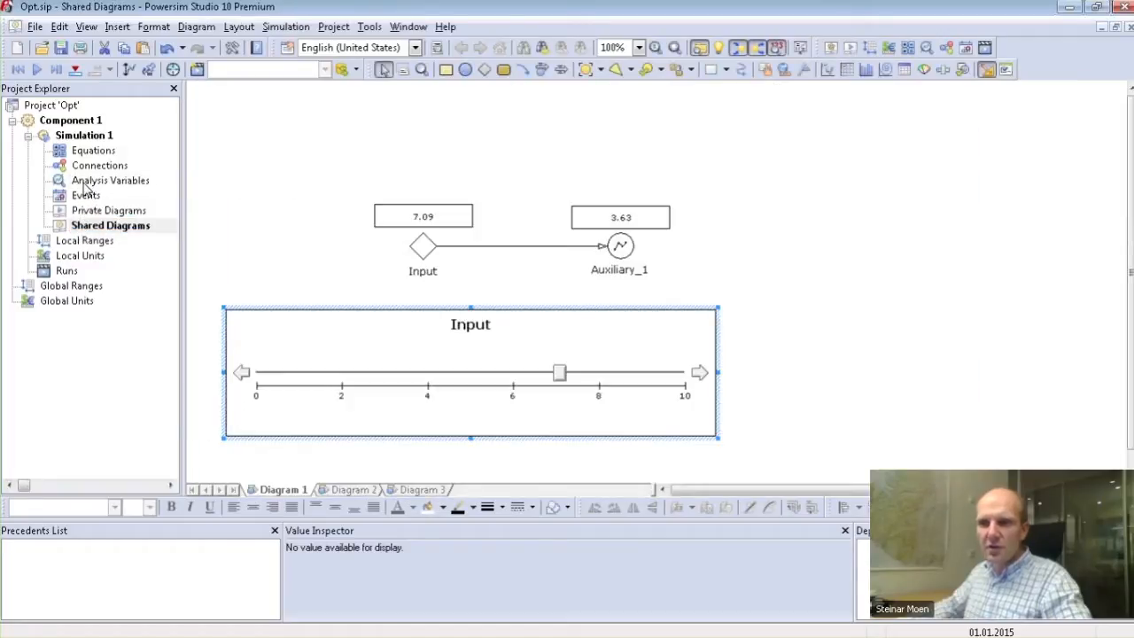
pyautogui.doubleClick(81, 180)
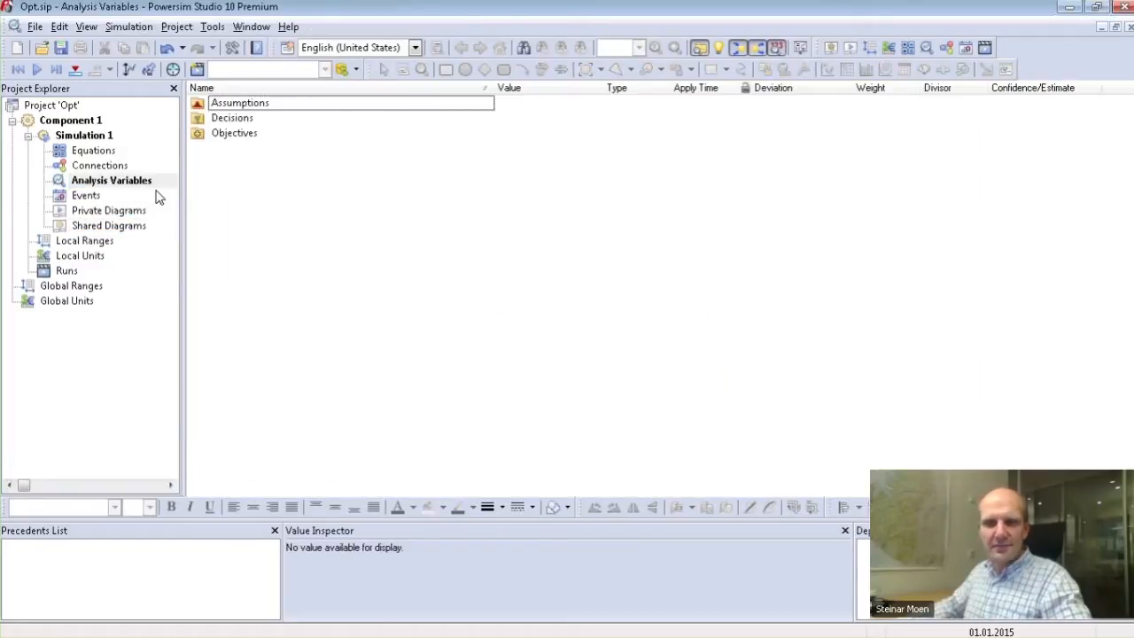
# Add Input as a decision in the analysis variables
pyautogui.click(203, 123)
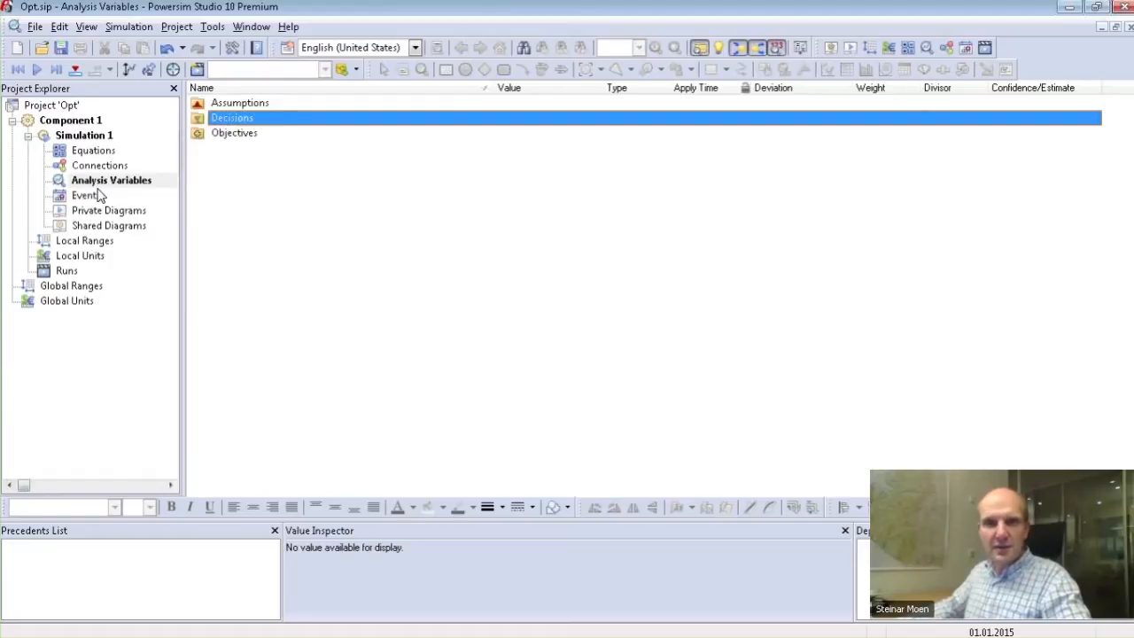
pyautogui.rightClick(197, 125)
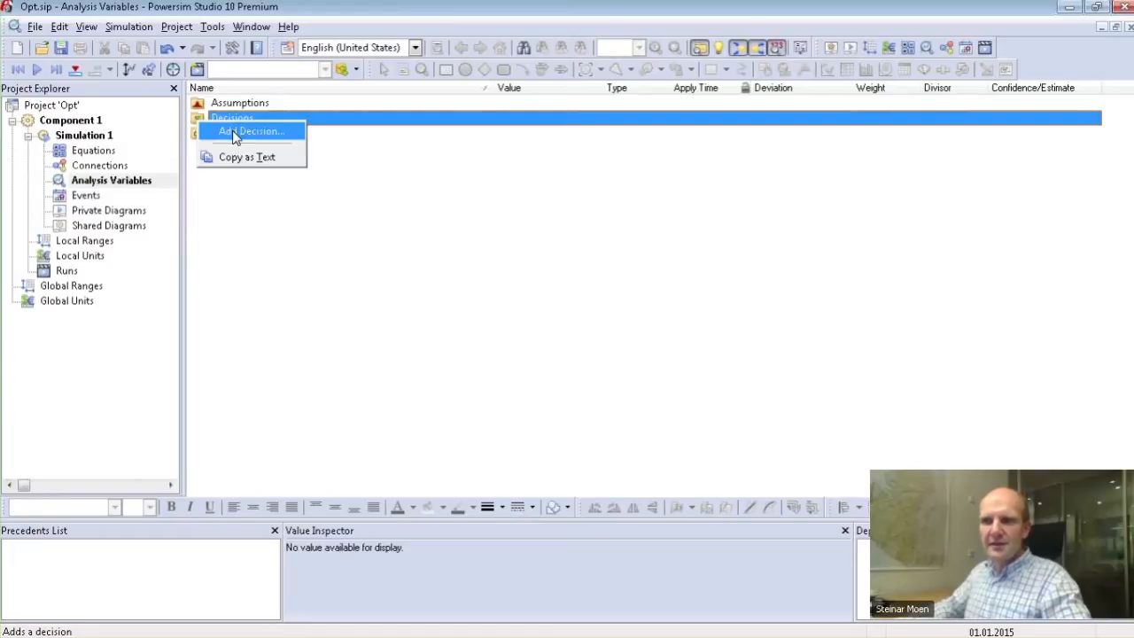
pyautogui.click(236, 133)
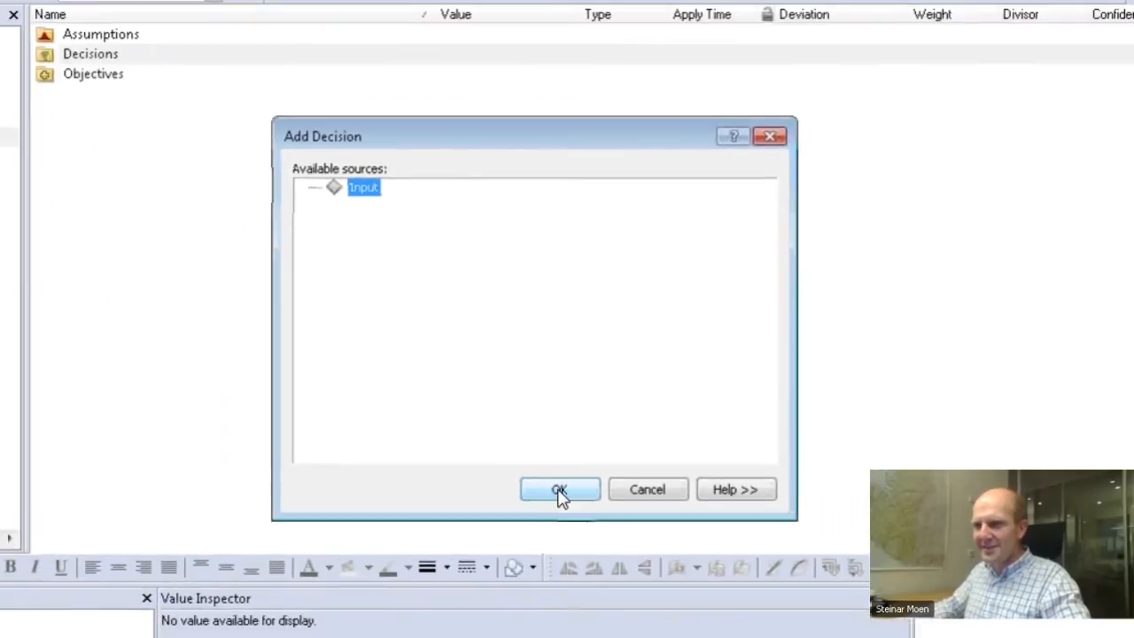
pyautogui.click(559, 490)
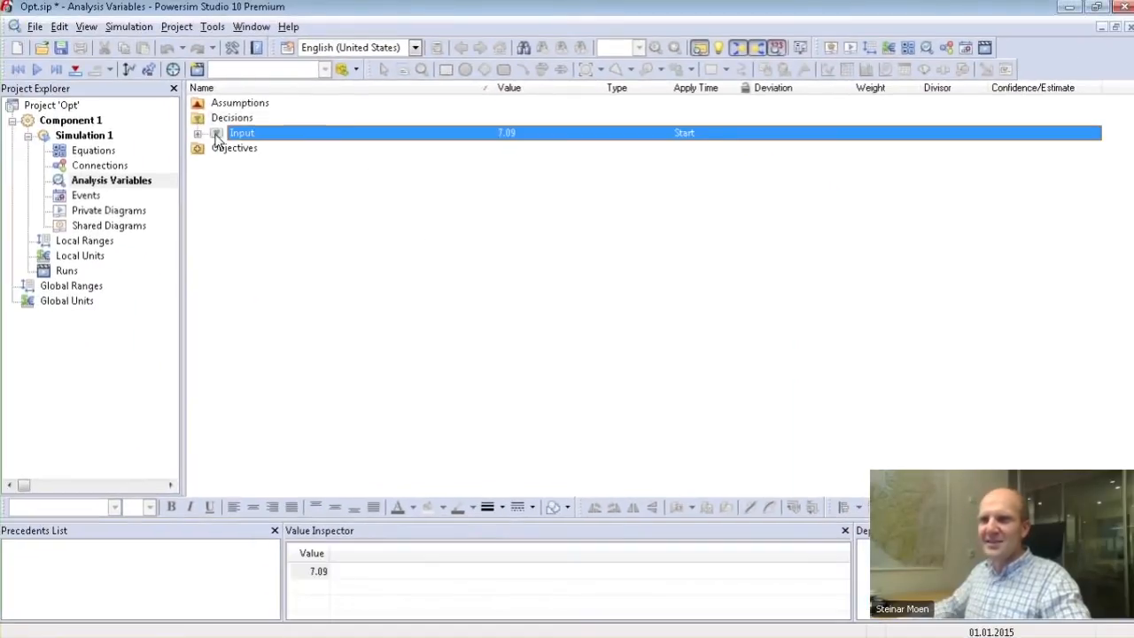
# Set the Input decision's minimum value to 0 and its maximum value to 10
pyautogui.click(198, 134)
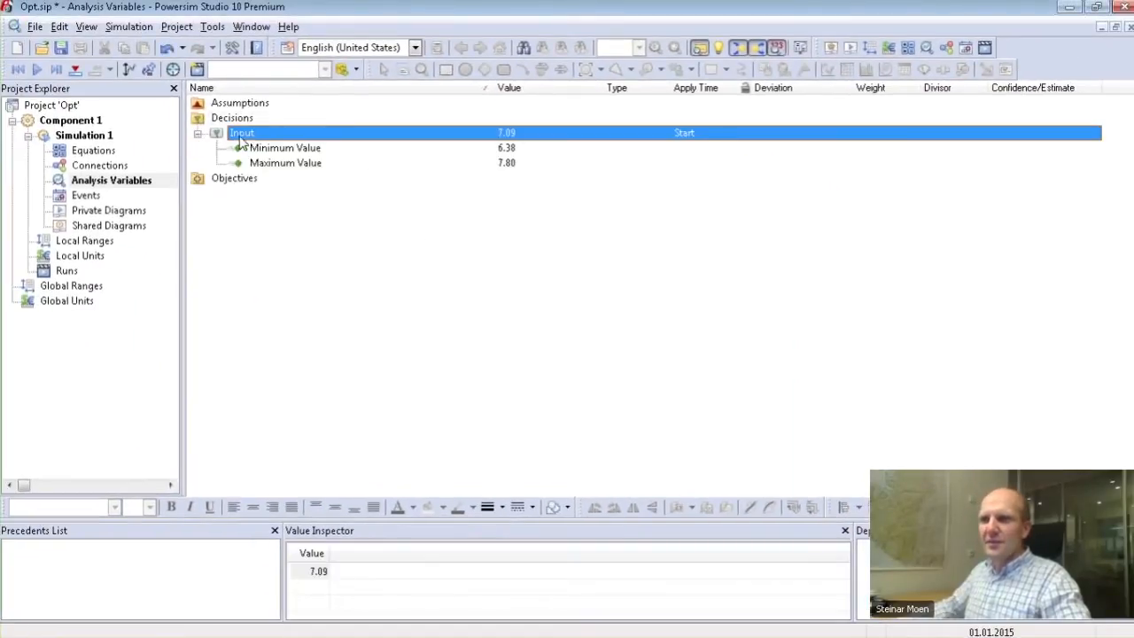
pyautogui.click(501, 148)
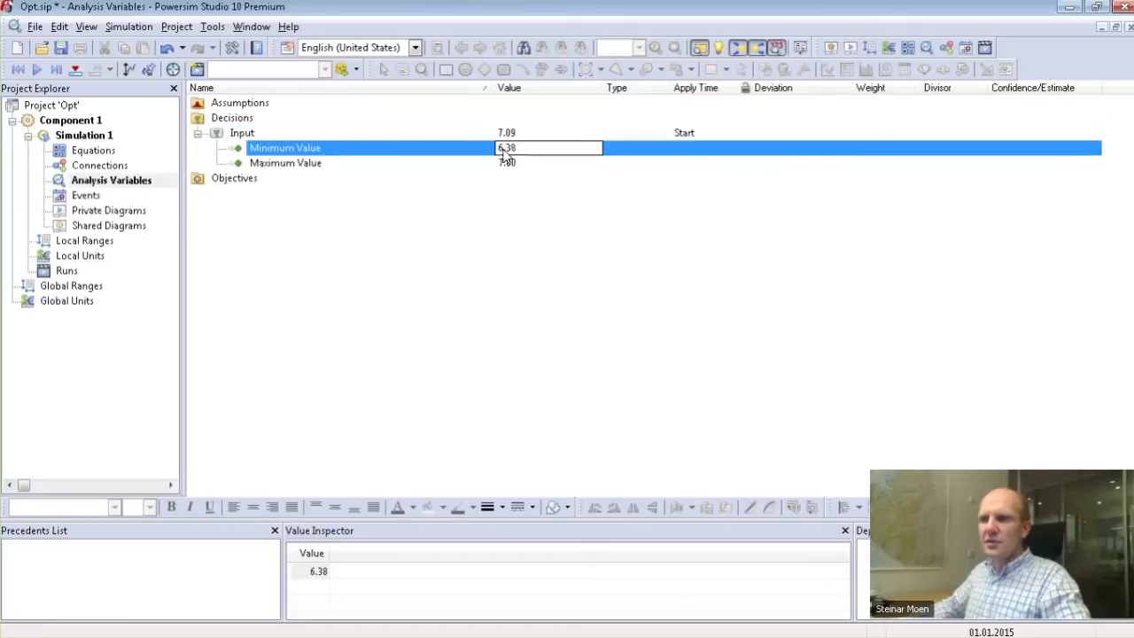
pyautogui.write('1')
pyautogui.hotkey('shift', 'Home')
pyautogui.write('0')
pyautogui.press('Return')
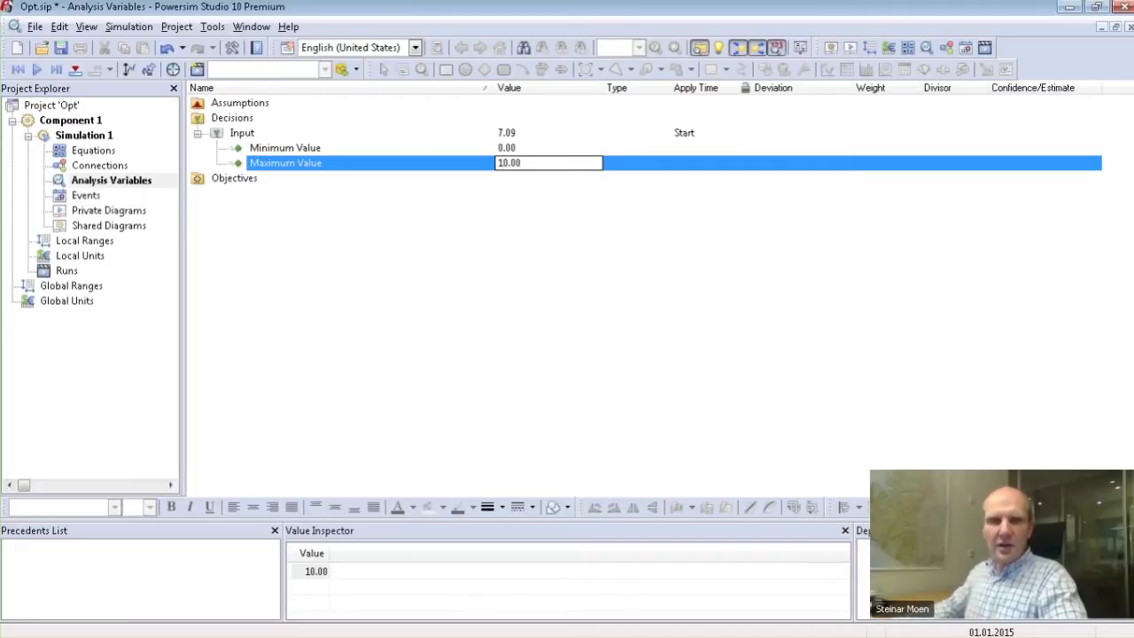
# Add Auxiliary_1 as an objective and expand it to its Limit entry
pyautogui.rightClick(200, 179)
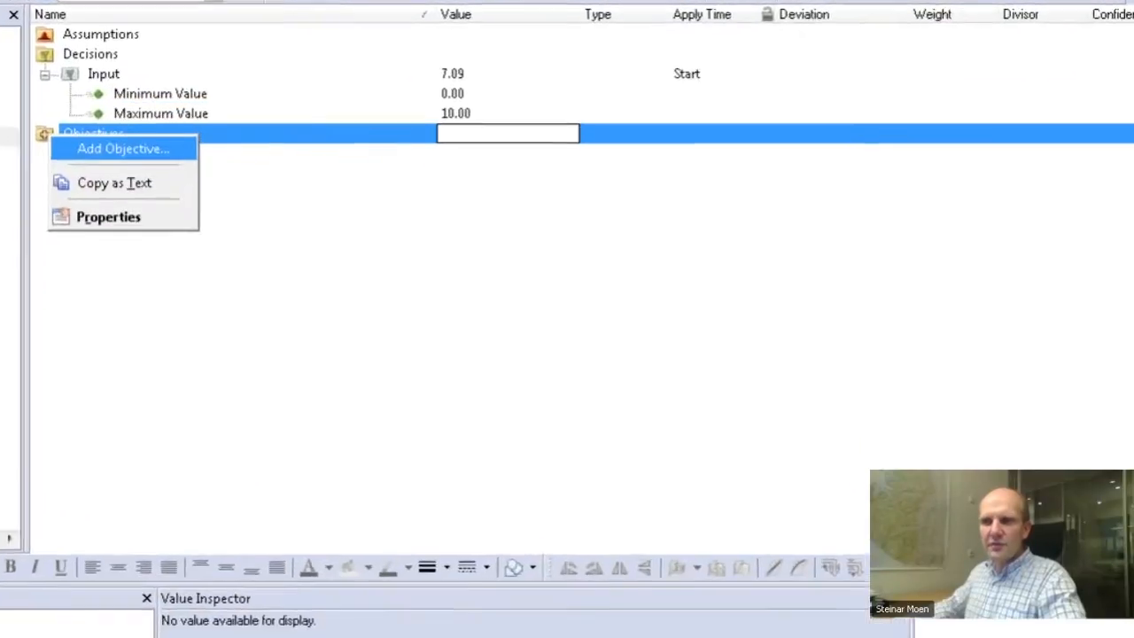
pyautogui.click(123, 148)
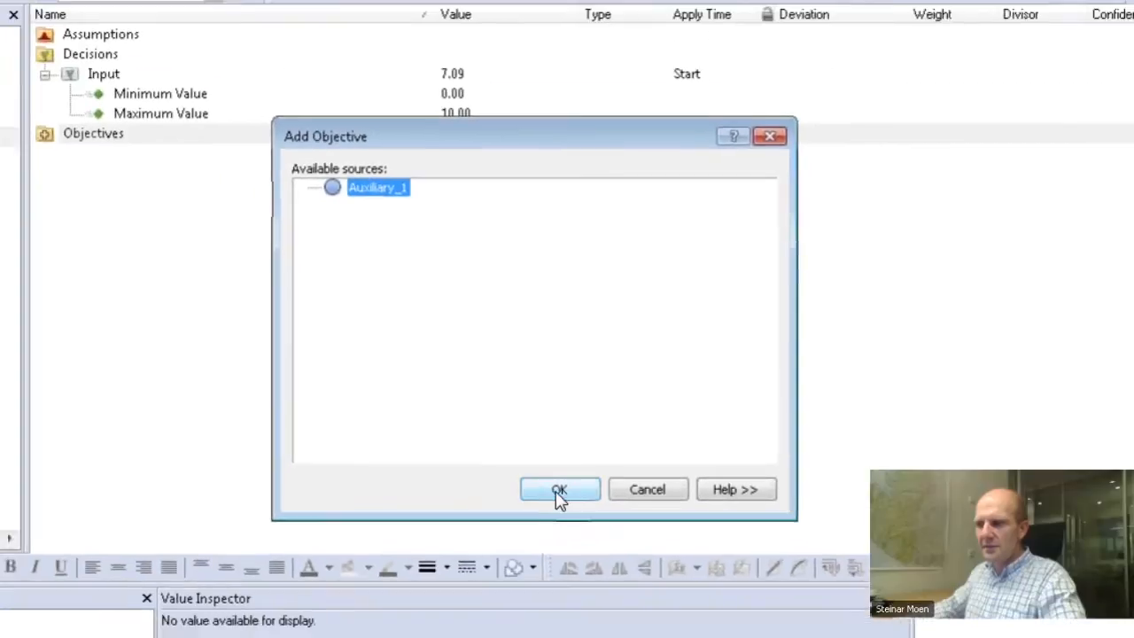
pyautogui.click(491, 590)
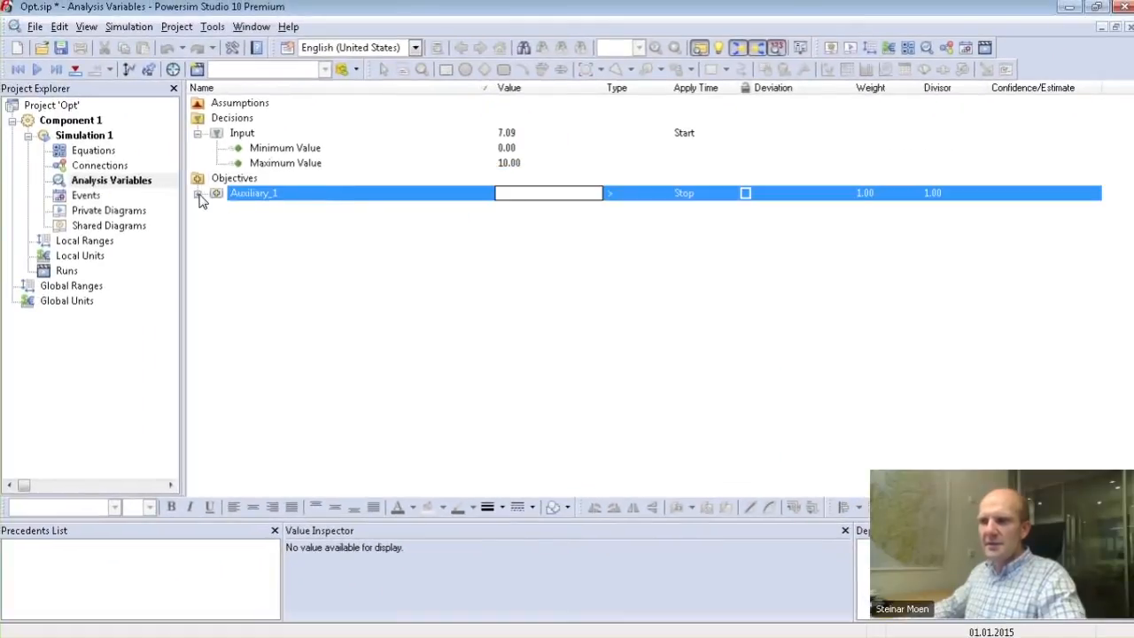
pyautogui.click(198, 194)
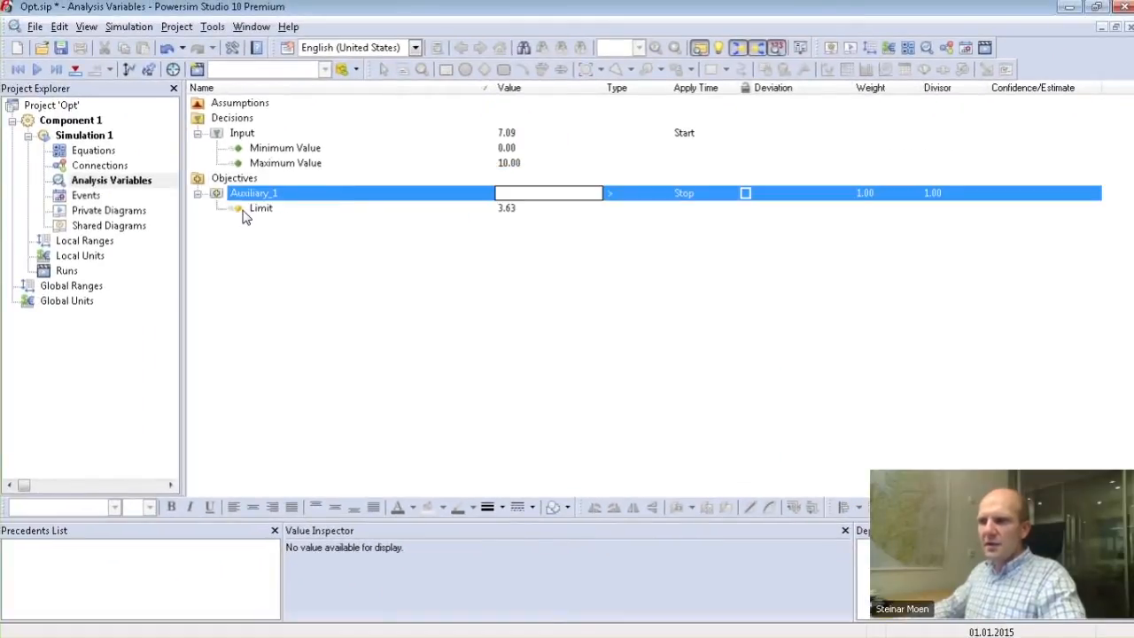
pyautogui.click(243, 212)
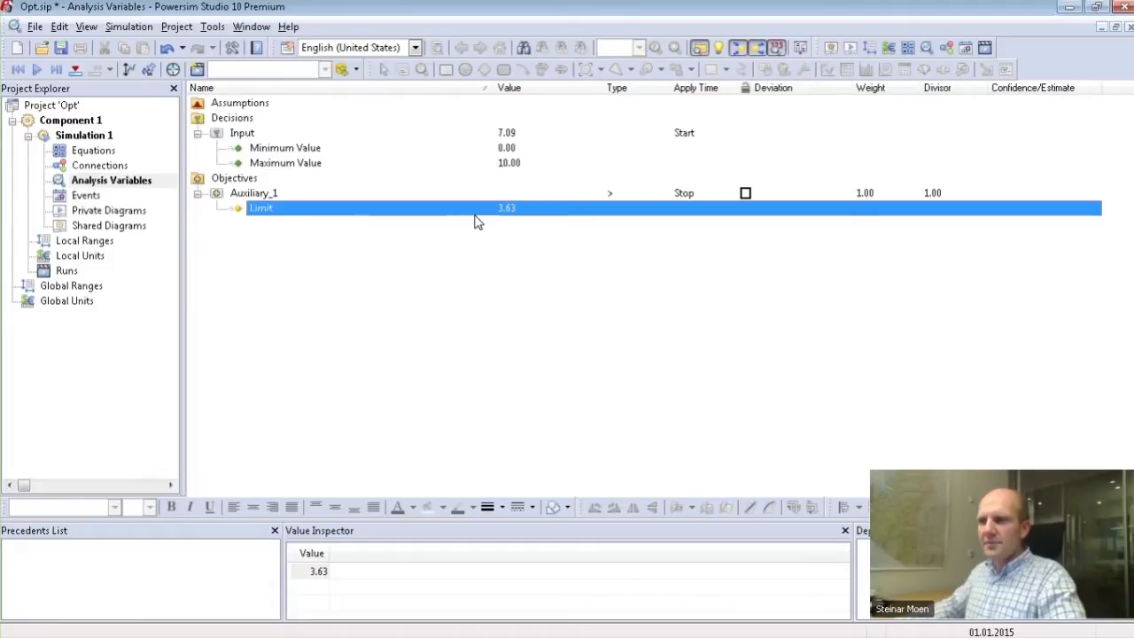
# Try the In operator for the Auxiliary_1 objective, then set its operator to Minimum
pyautogui.doubleClick(241, 193)
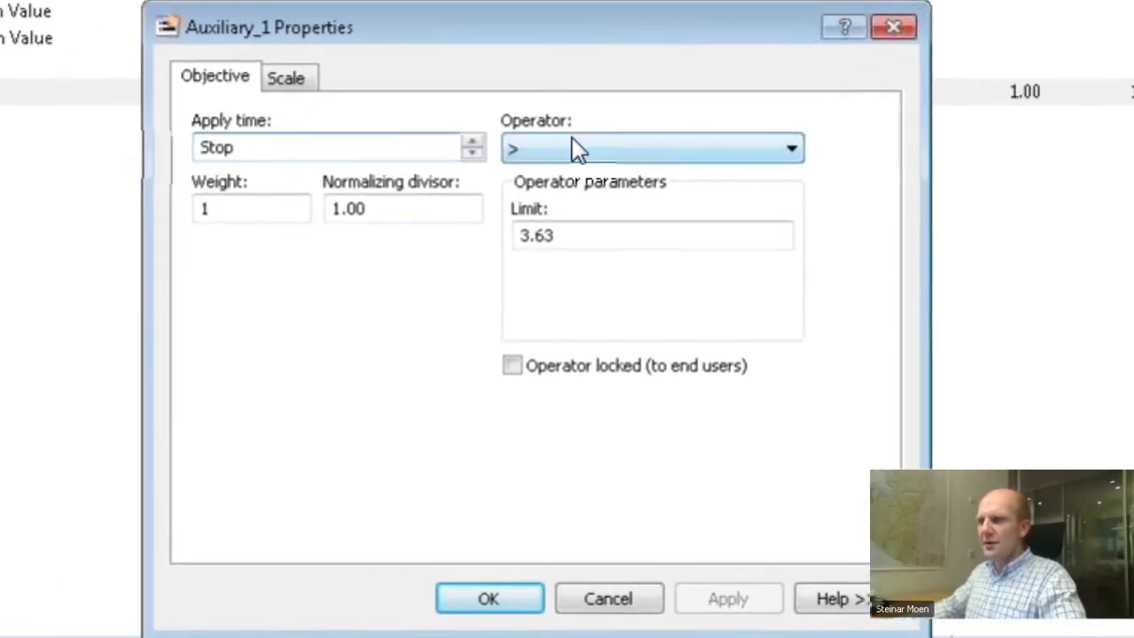
pyautogui.click(528, 148)
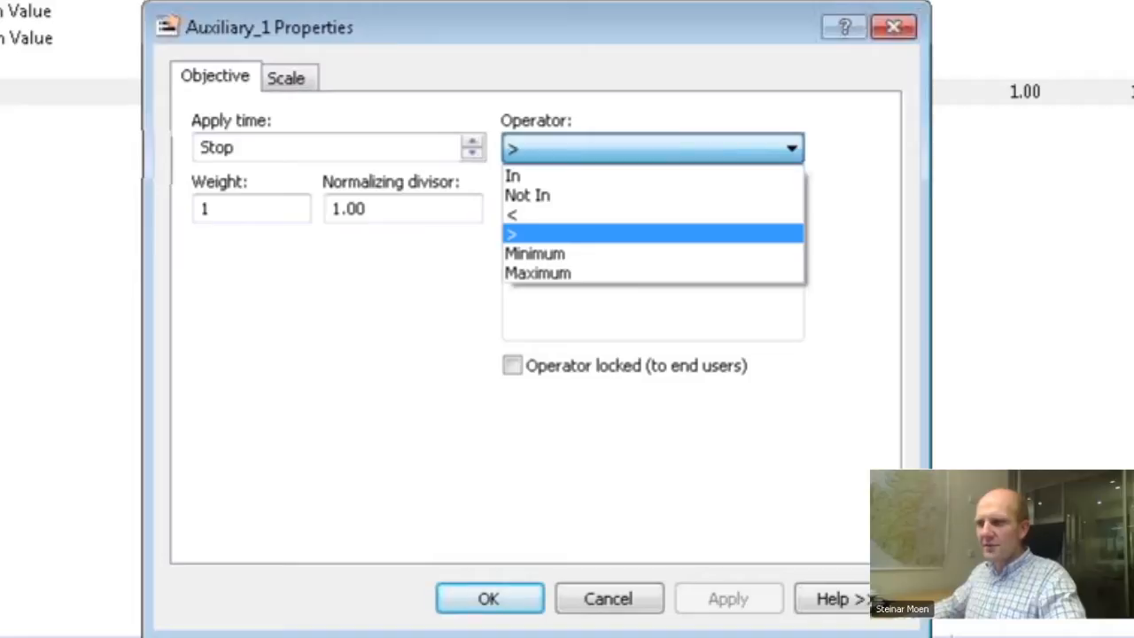
pyautogui.click(517, 175)
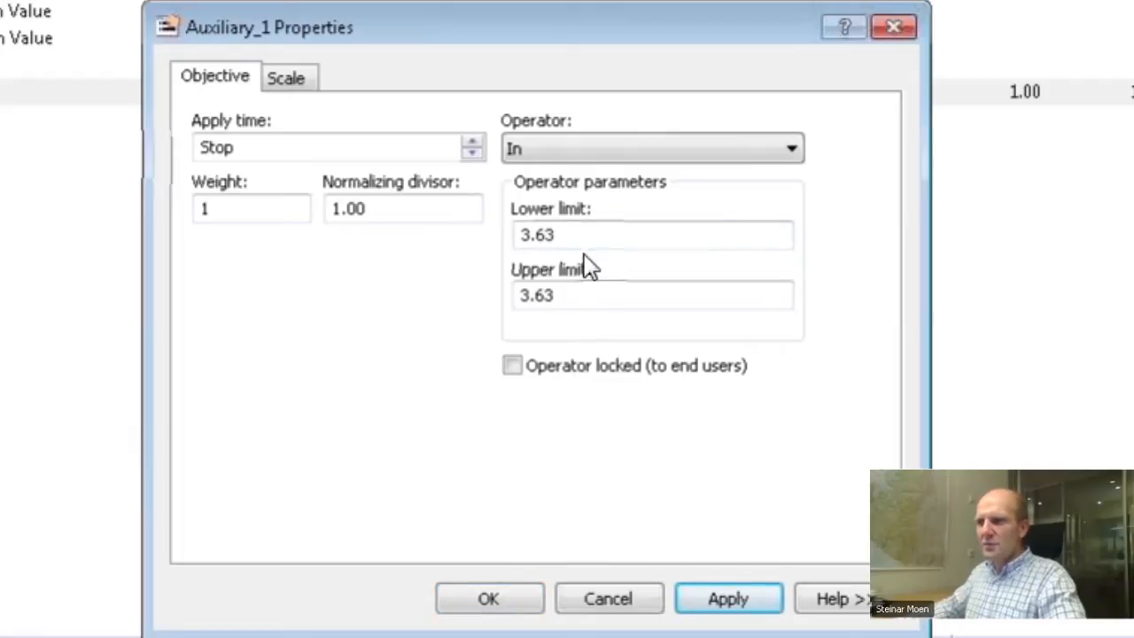
pyautogui.click(549, 152)
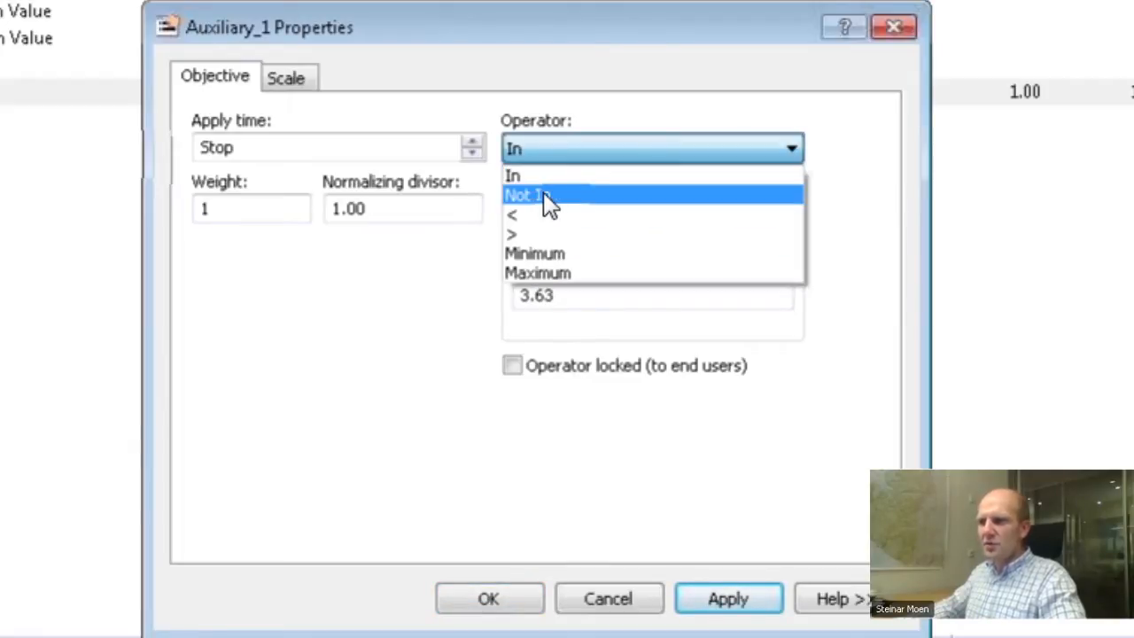
pyautogui.click(546, 257)
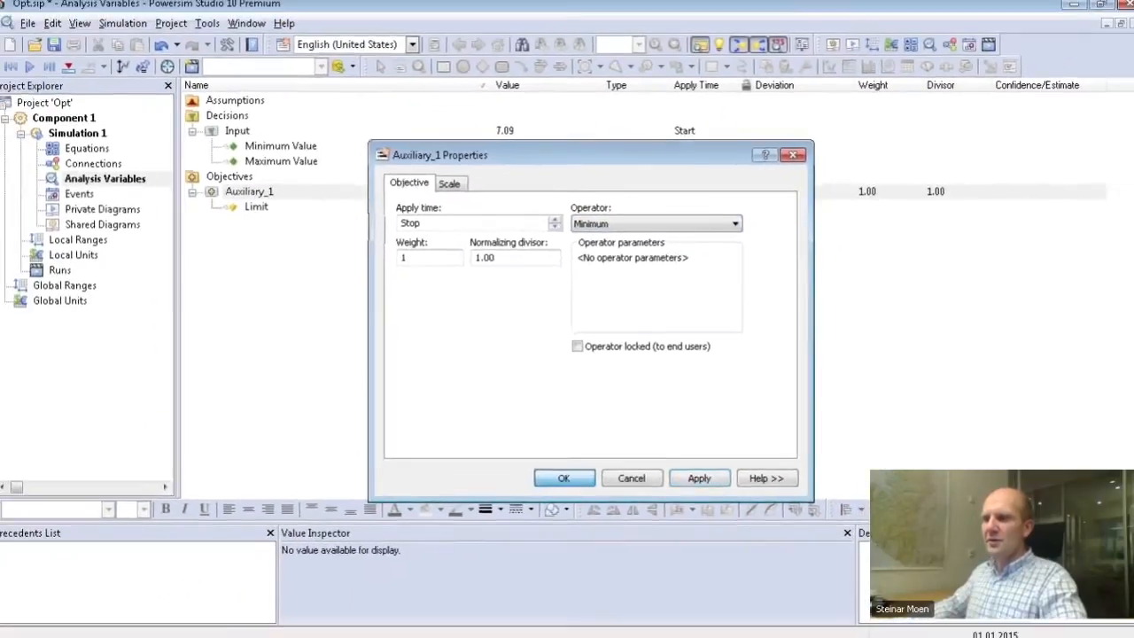
pyautogui.click(515, 556)
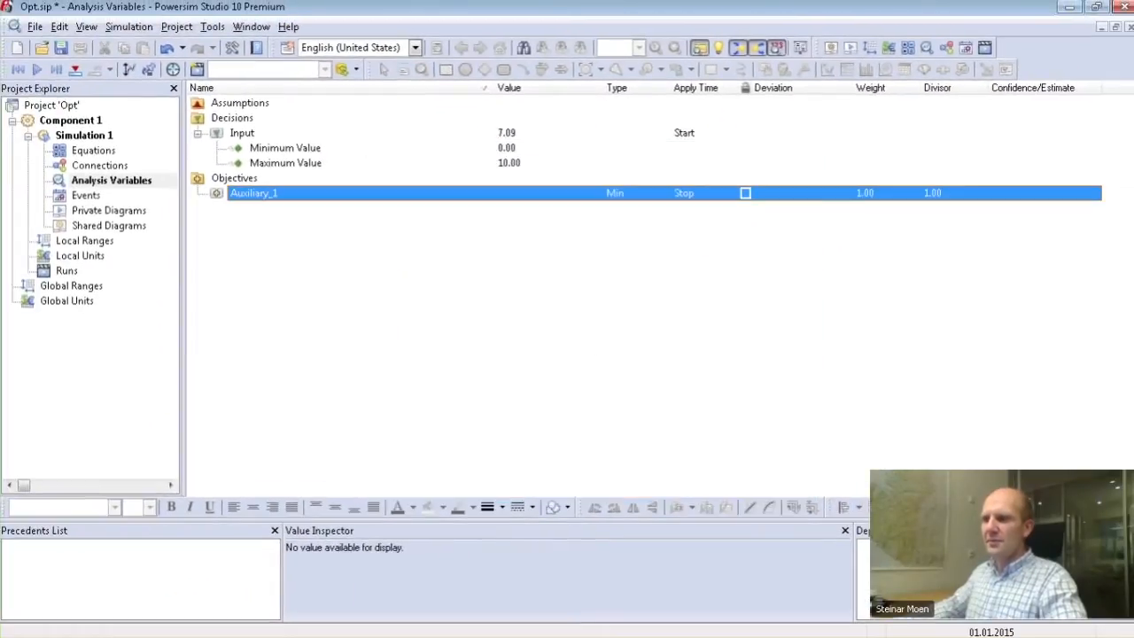
# Return to the shared diagram, run the optimization with the default solver settings and accept the optimized decision
pyautogui.click(108, 226)
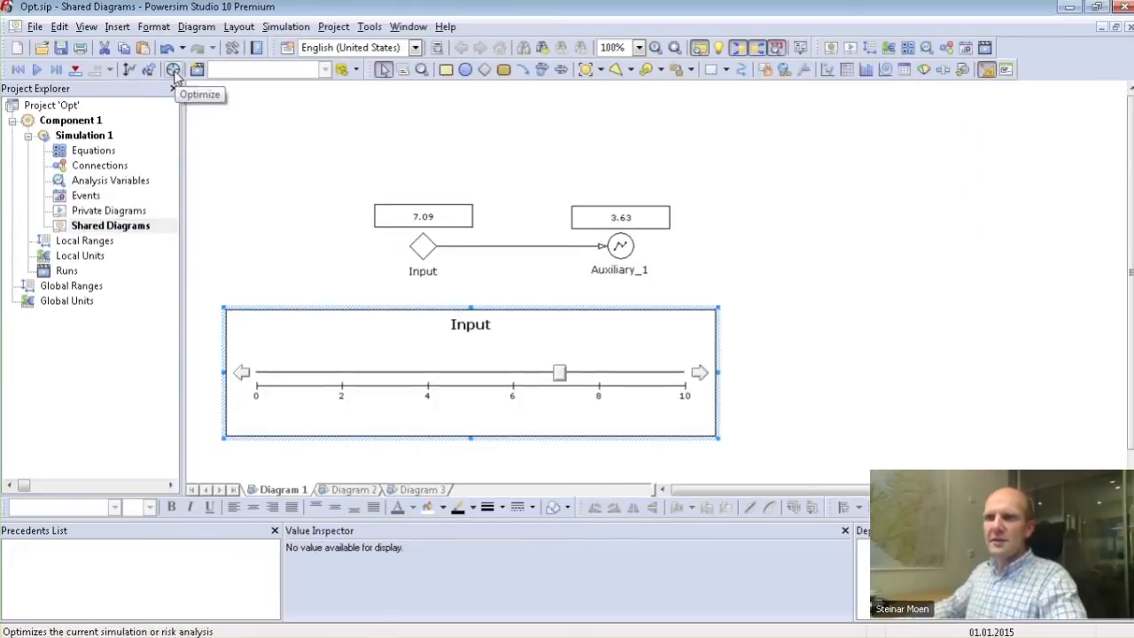
pyautogui.click(174, 71)
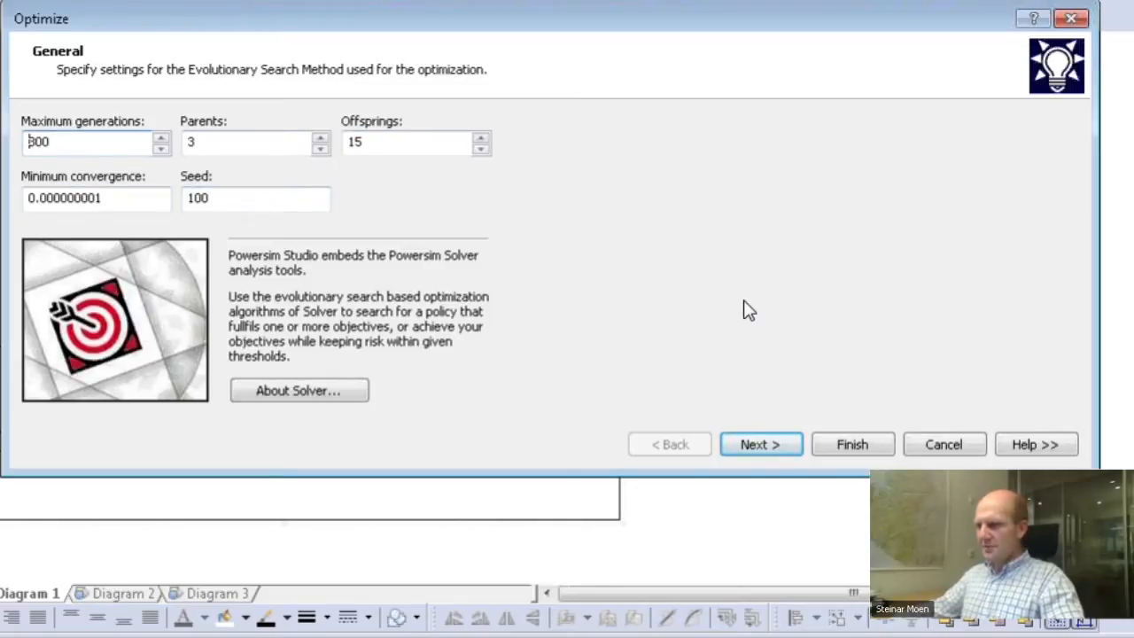
pyautogui.click(854, 447)
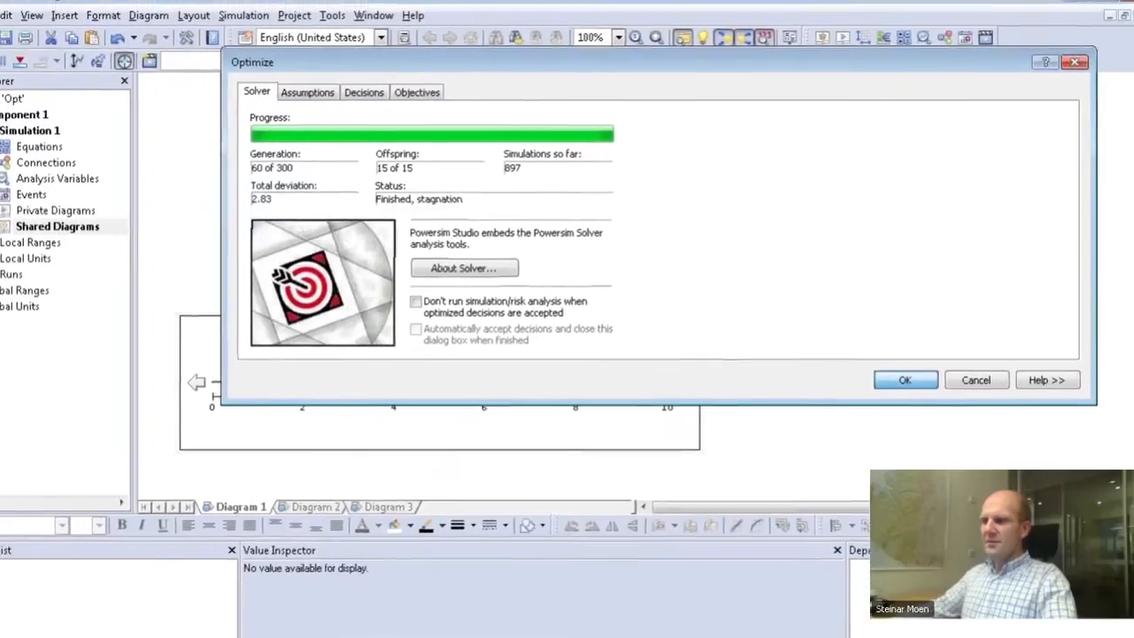
pyautogui.press('Return')
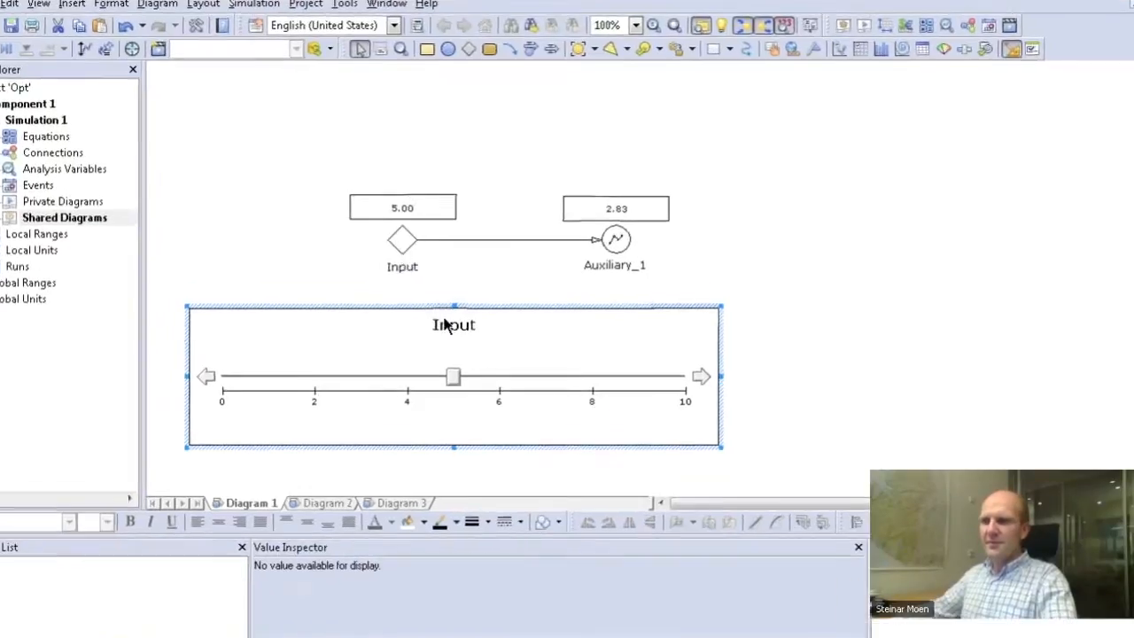
# Reshape Auxiliary_1's graph by lowering the grid point at X 7 to about 1.56 and the one at X 2 to about 2.3
pyautogui.doubleClick(572, 189)
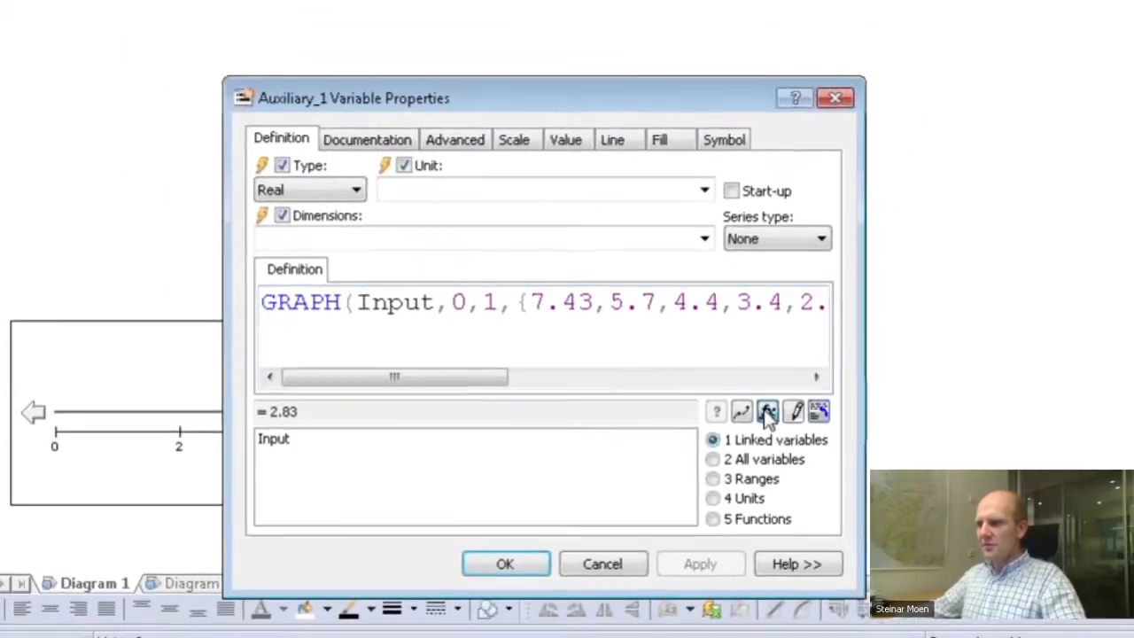
pyautogui.click(795, 409)
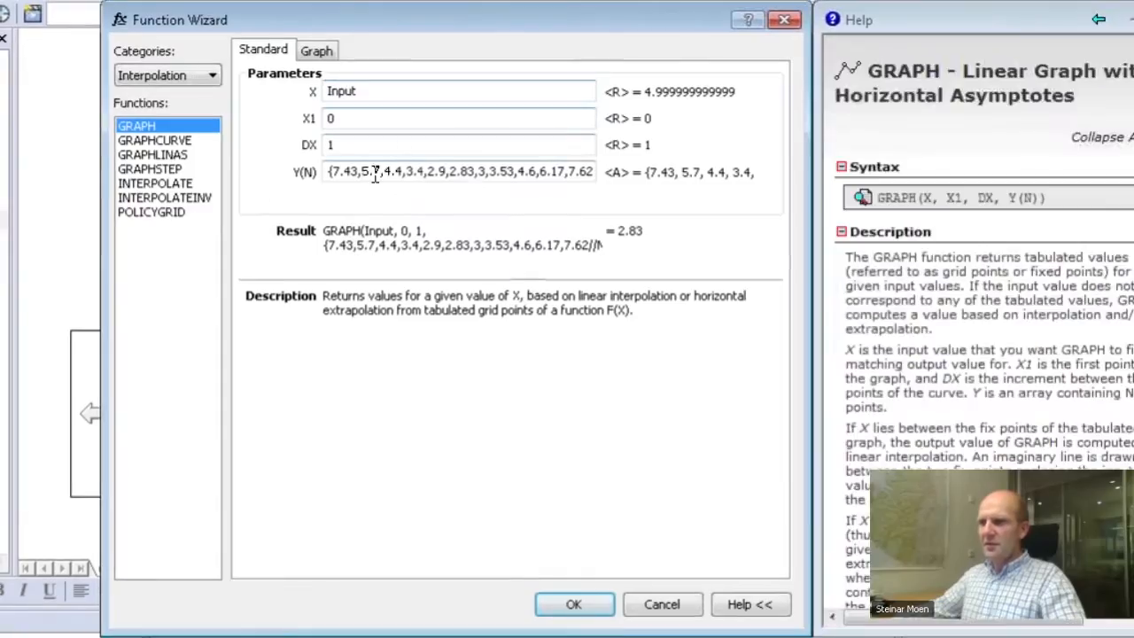
pyautogui.click(316, 50)
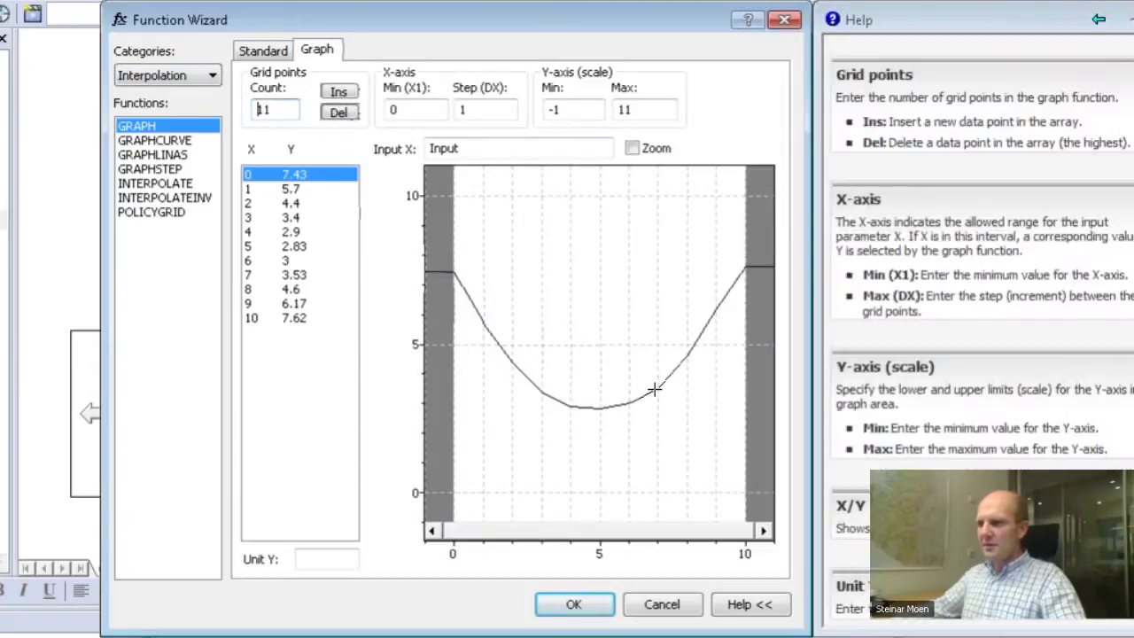
pyautogui.moveTo(658, 388); pyautogui.dragTo(659, 446)
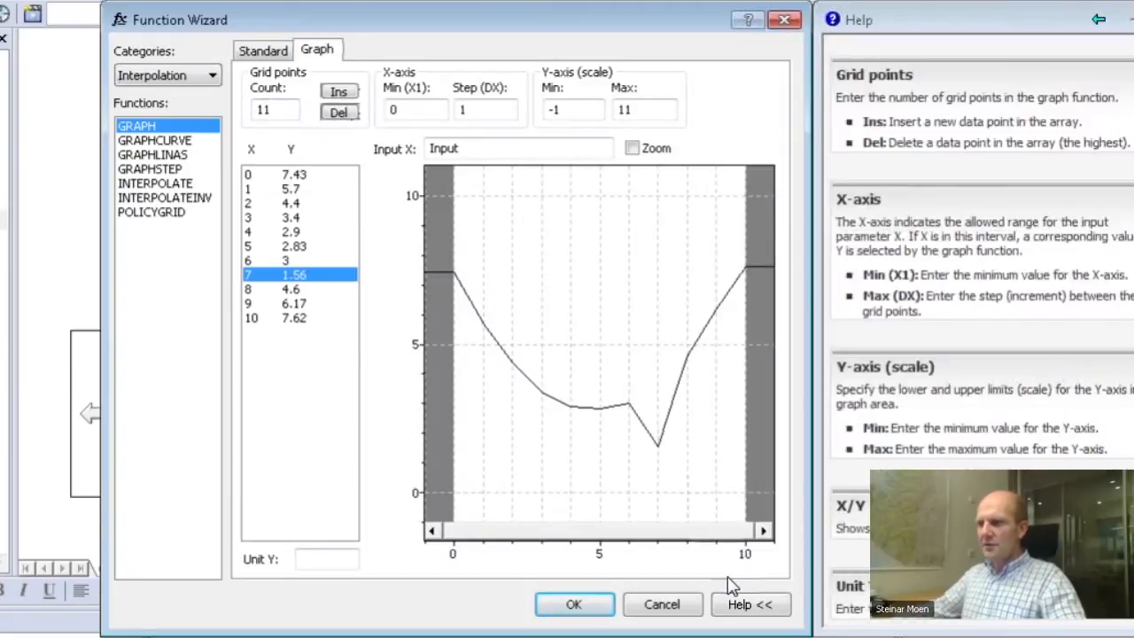
pyautogui.moveTo(512, 362); pyautogui.dragTo(514, 425)
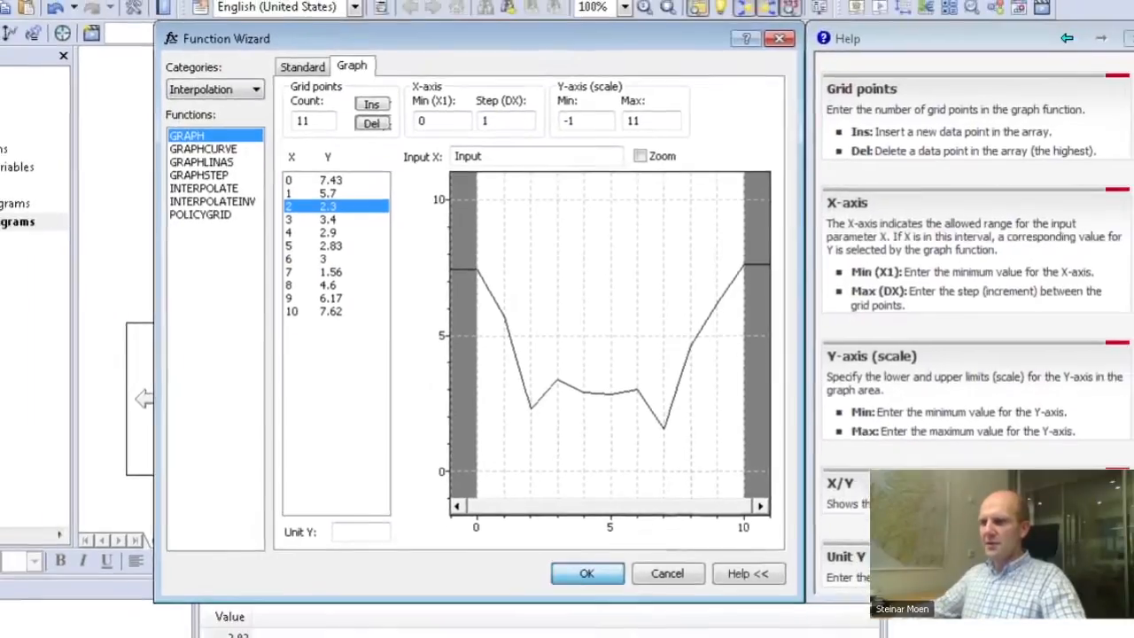
pyautogui.click(573, 604)
pyautogui.click(550, 501)
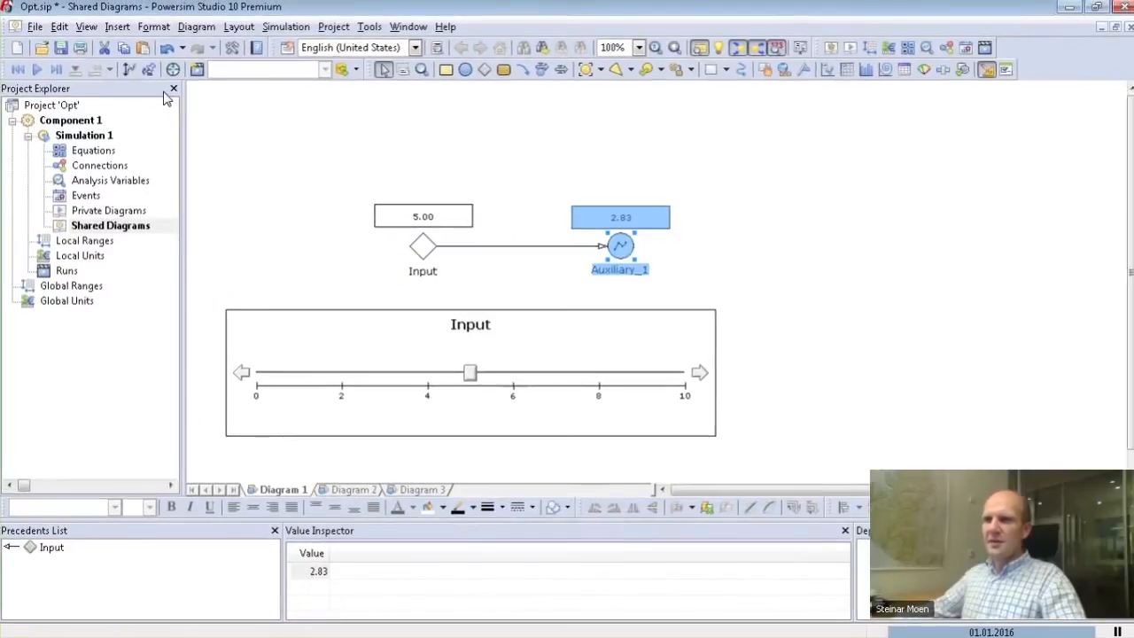
# Run the optimization on the reshaped graph with the existing solver settings and accept the optimized decision
pyautogui.click(173, 73)
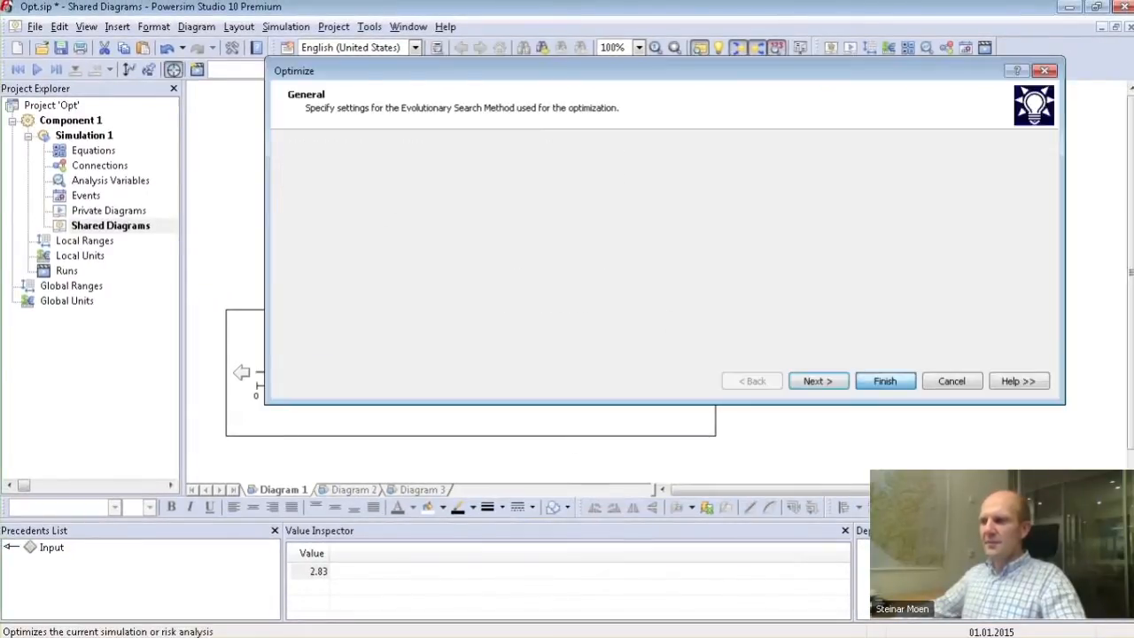
pyautogui.click(884, 379)
pyautogui.click(921, 369)
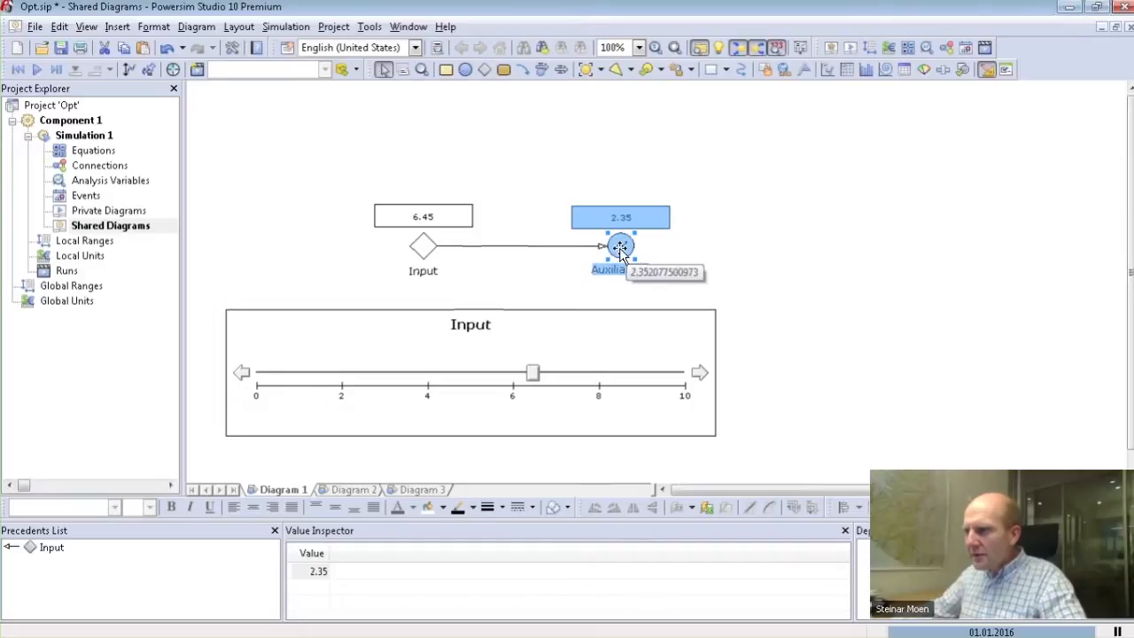
# Reset the simulation and try other Input values with the slider, ending at about 7.25
pyautogui.click(532, 378)
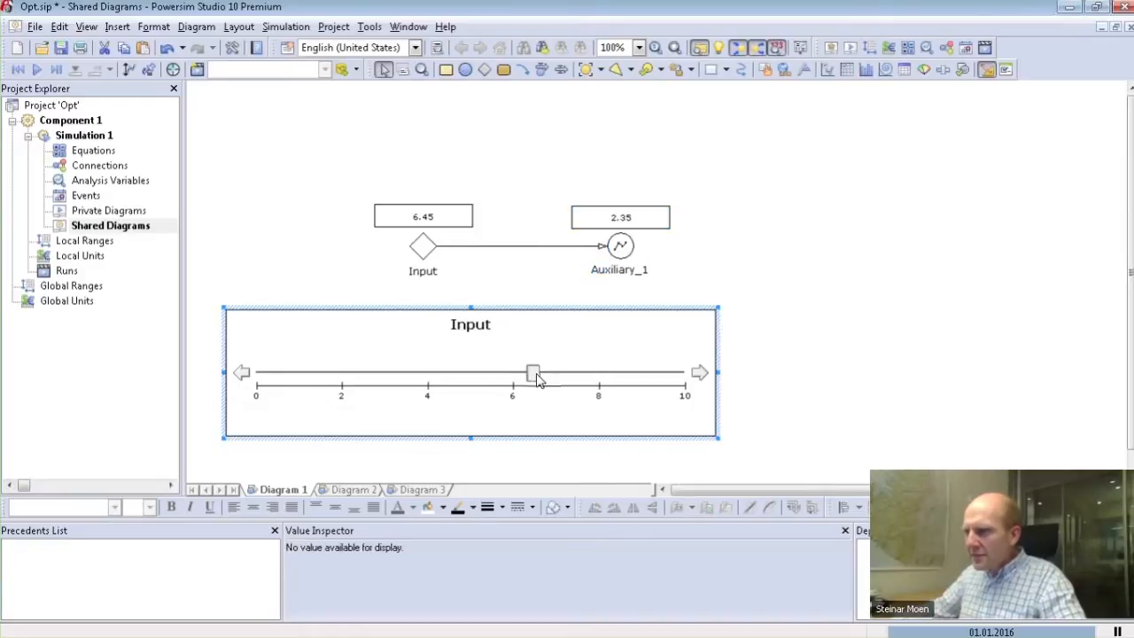
pyautogui.click(18, 69)
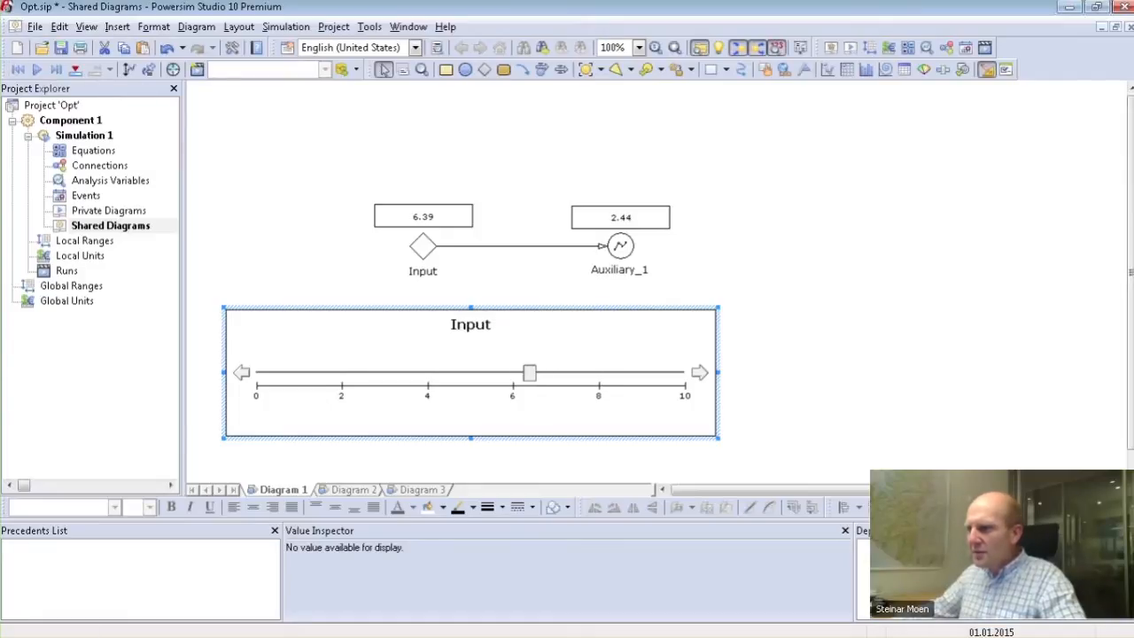
pyautogui.moveTo(532, 376); pyautogui.dragTo(568, 378)
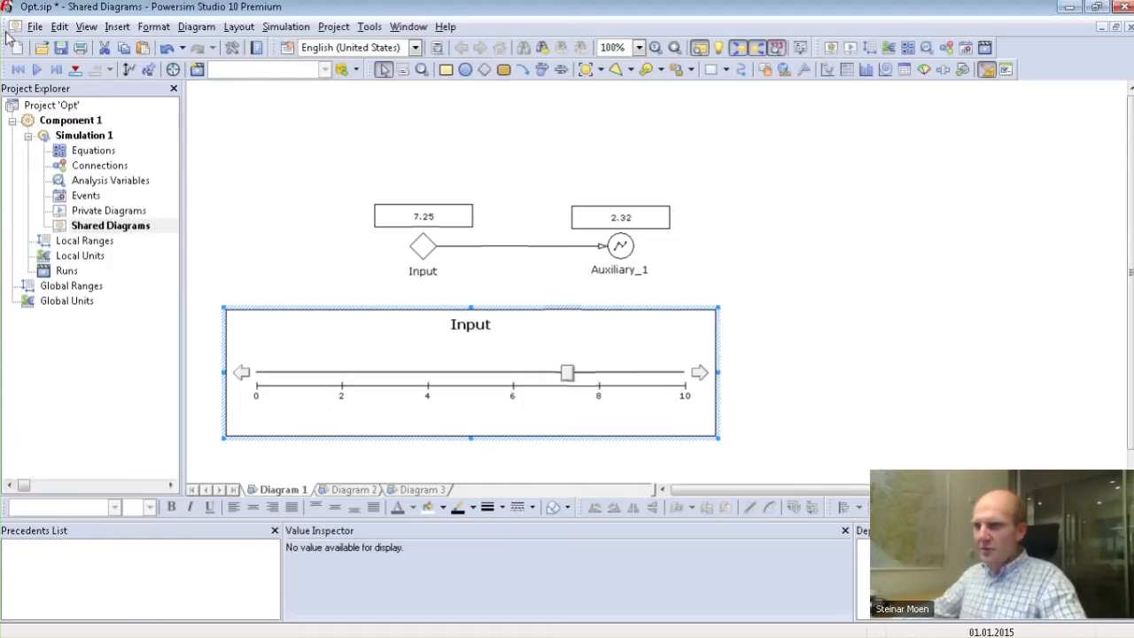
# Run the optimization with 4 parents and 20 offsprings and accept the optimized decision
pyautogui.click(173, 70)
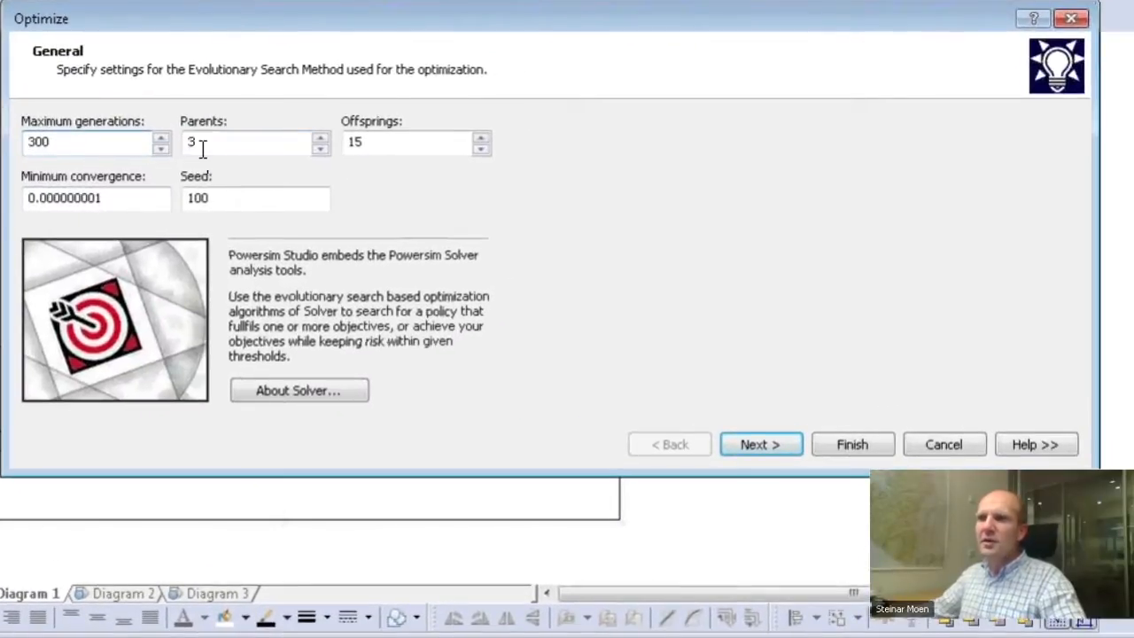
pyautogui.click(319, 137)
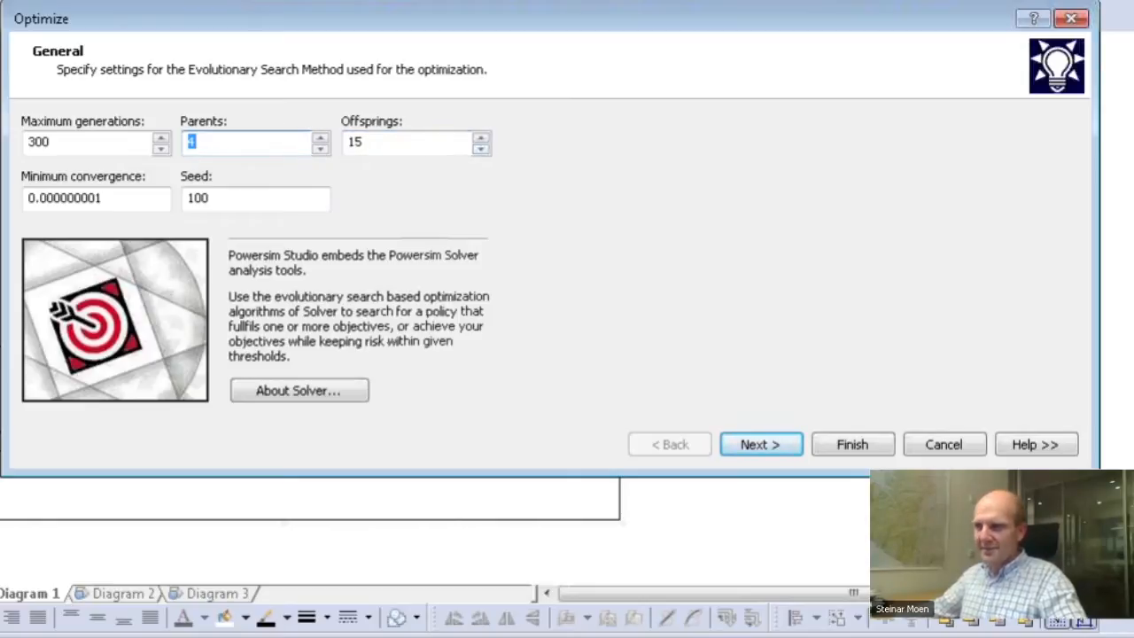
pyautogui.press('Tab')
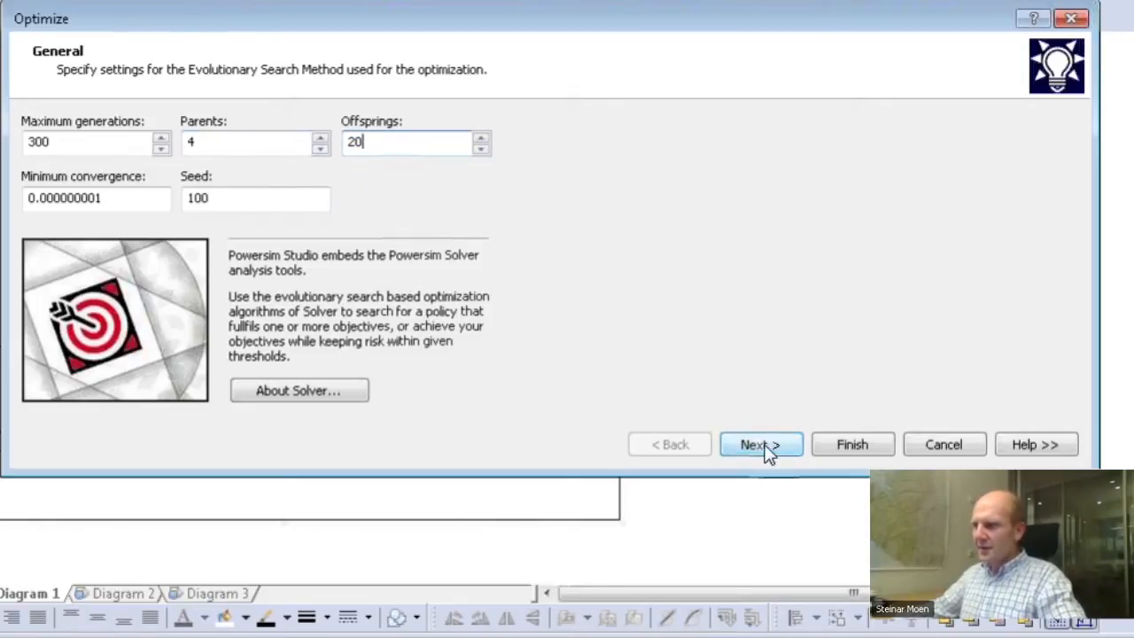
pyautogui.click(850, 444)
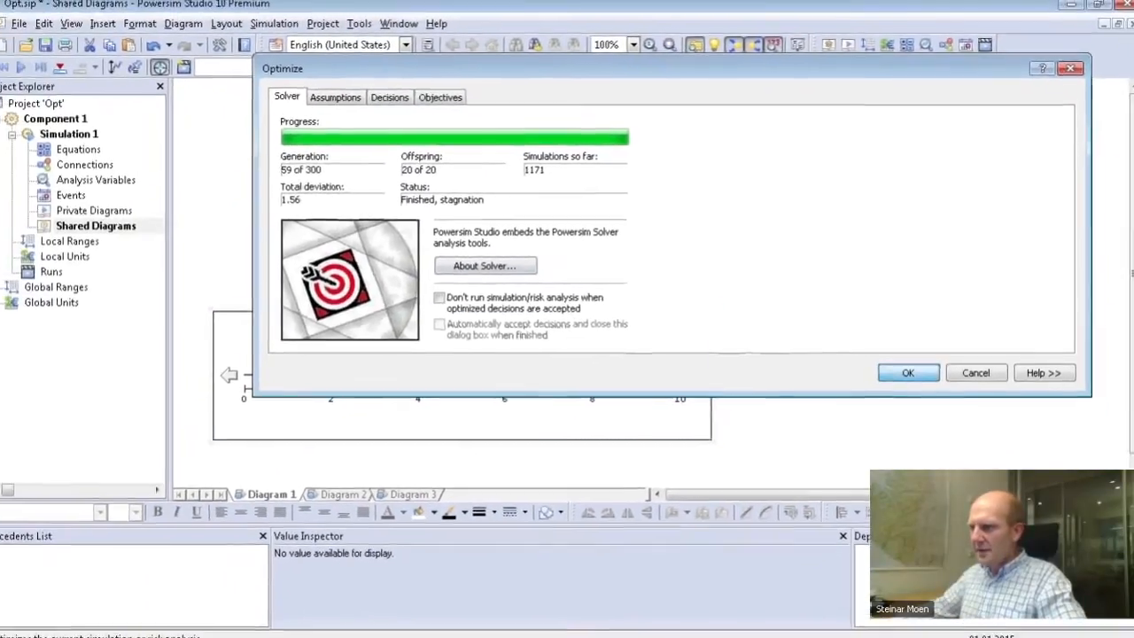
pyautogui.click(887, 425)
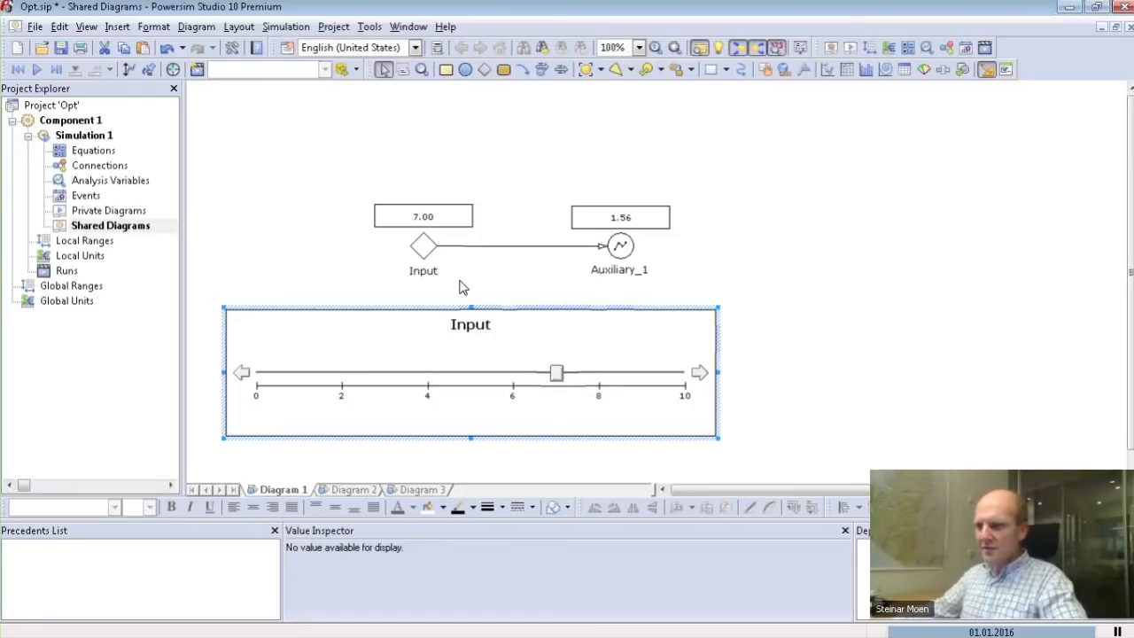
# Change Auxiliary_1's interpolation function to GRAPHCURVE, keeping the same grid points, and apply the new definition
pyautogui.doubleClick(611, 234)
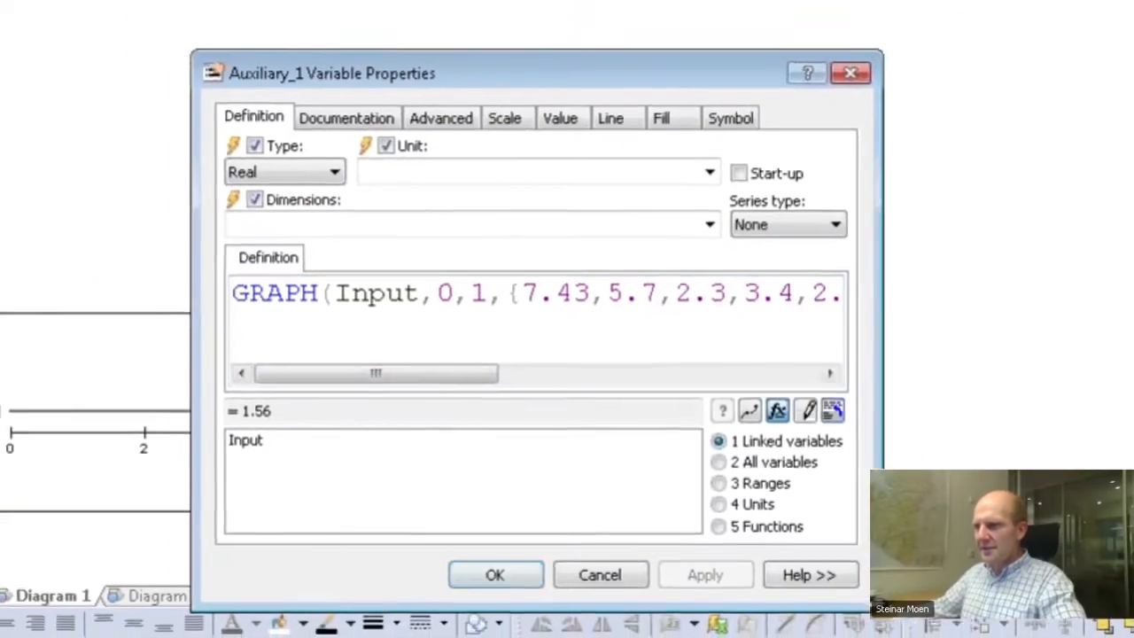
pyautogui.click(777, 411)
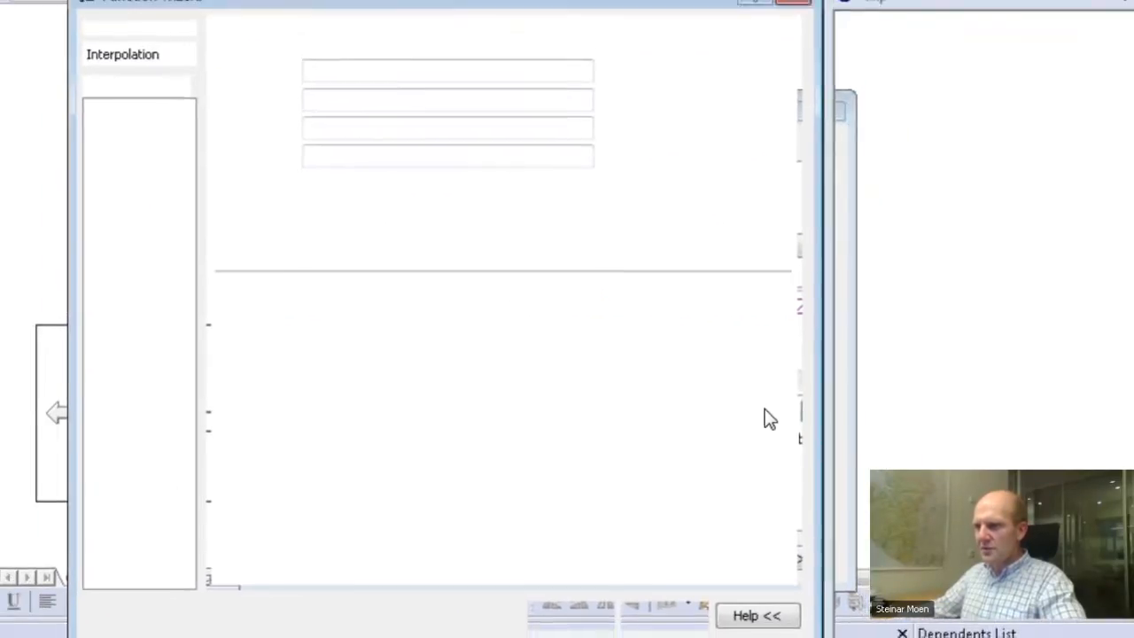
pyautogui.click(292, 0)
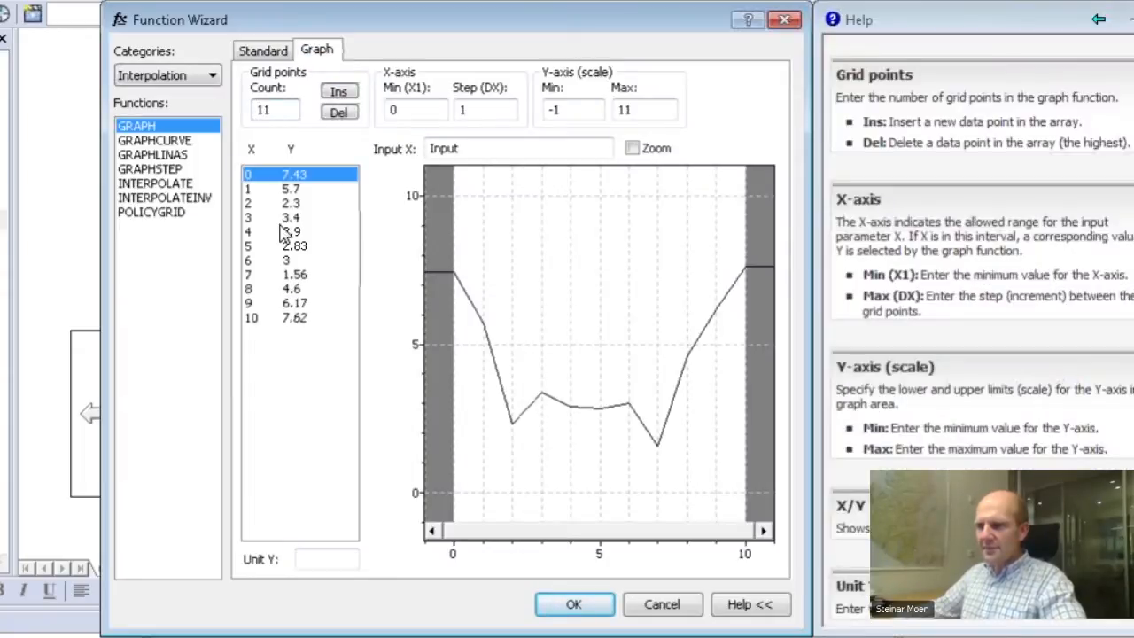
pyautogui.click(169, 140)
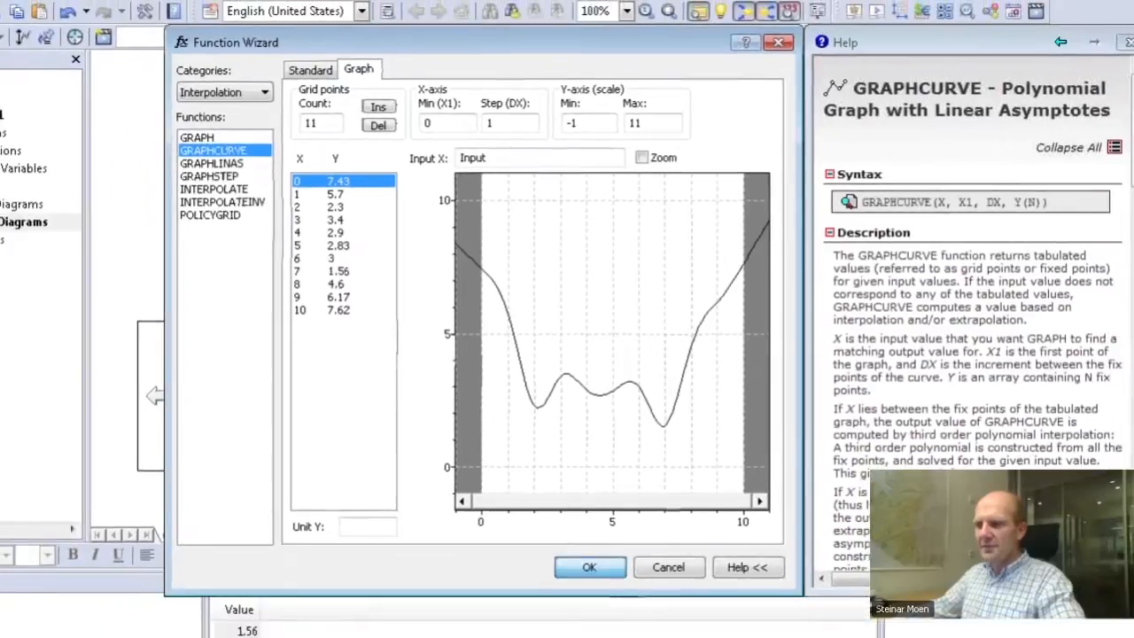
pyautogui.press('Return')
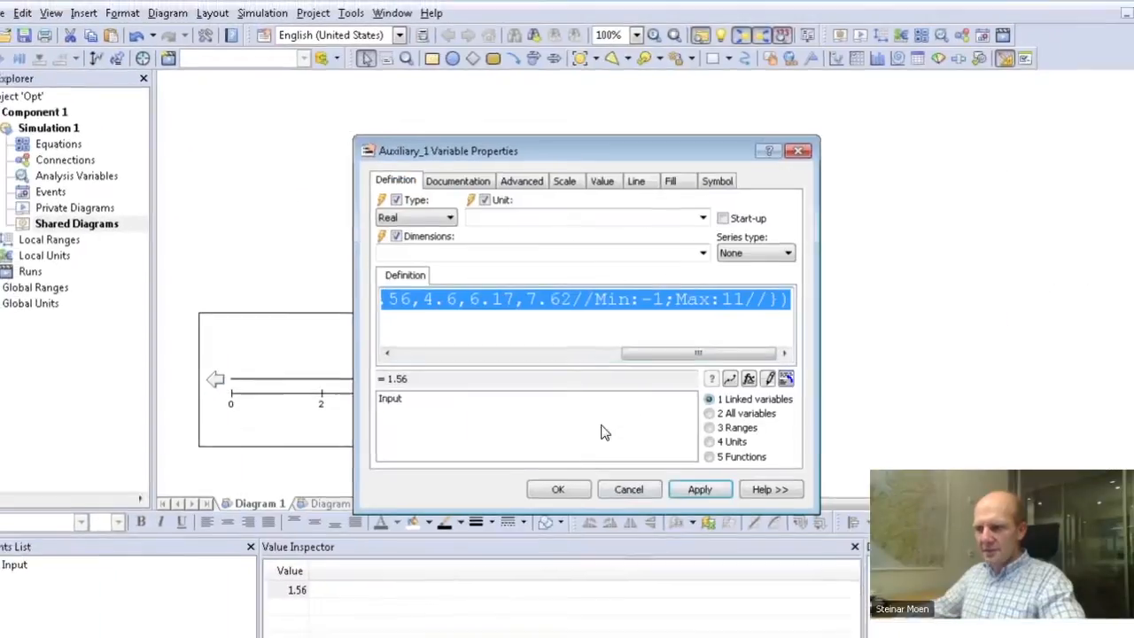
pyautogui.press('Return')
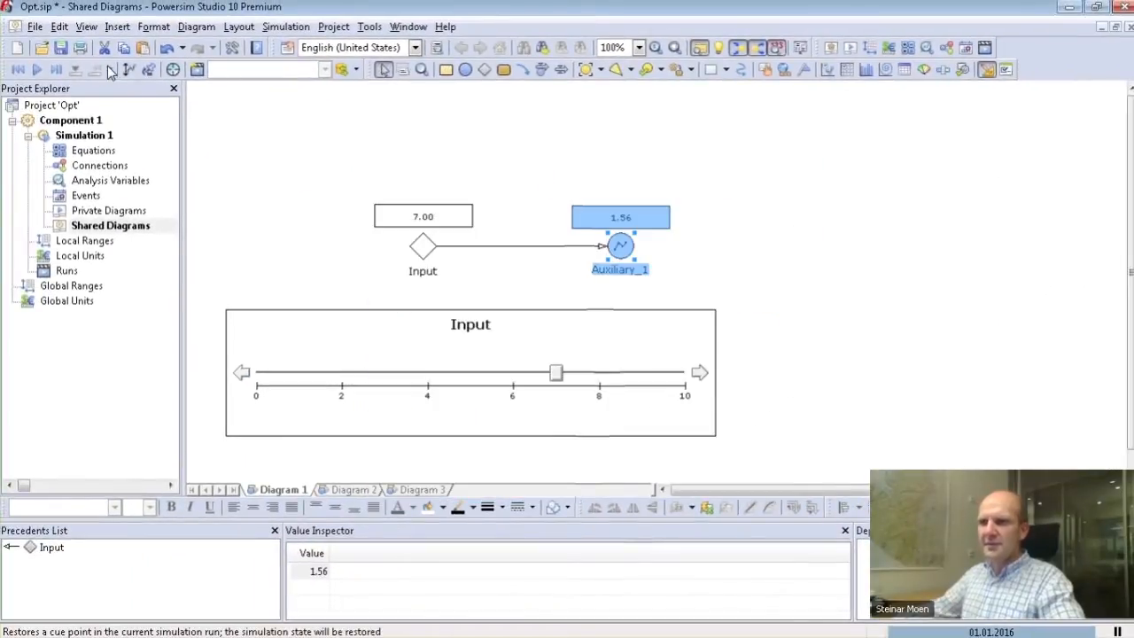
# Optimize the GRAPHCURVE version of the model with 4 parents and 20 offsprings and accept the decision
pyautogui.click(172, 70)
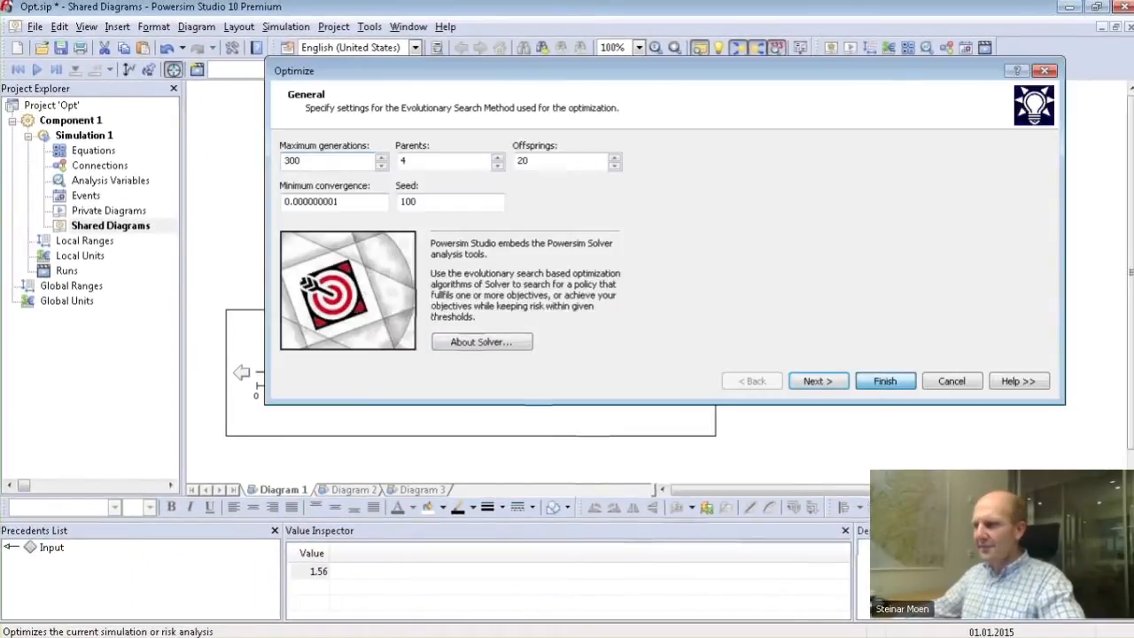
pyautogui.press('Return')
pyautogui.click(906, 372)
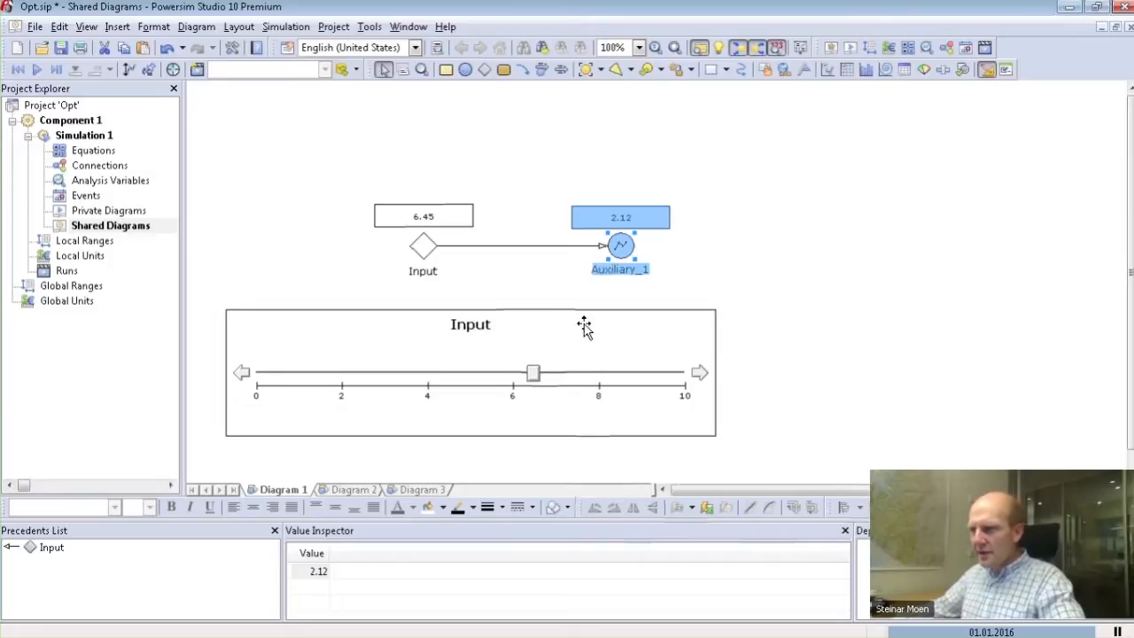
# Reset the simulation and set Input to 7.00 with the slider
pyautogui.click(534, 375)
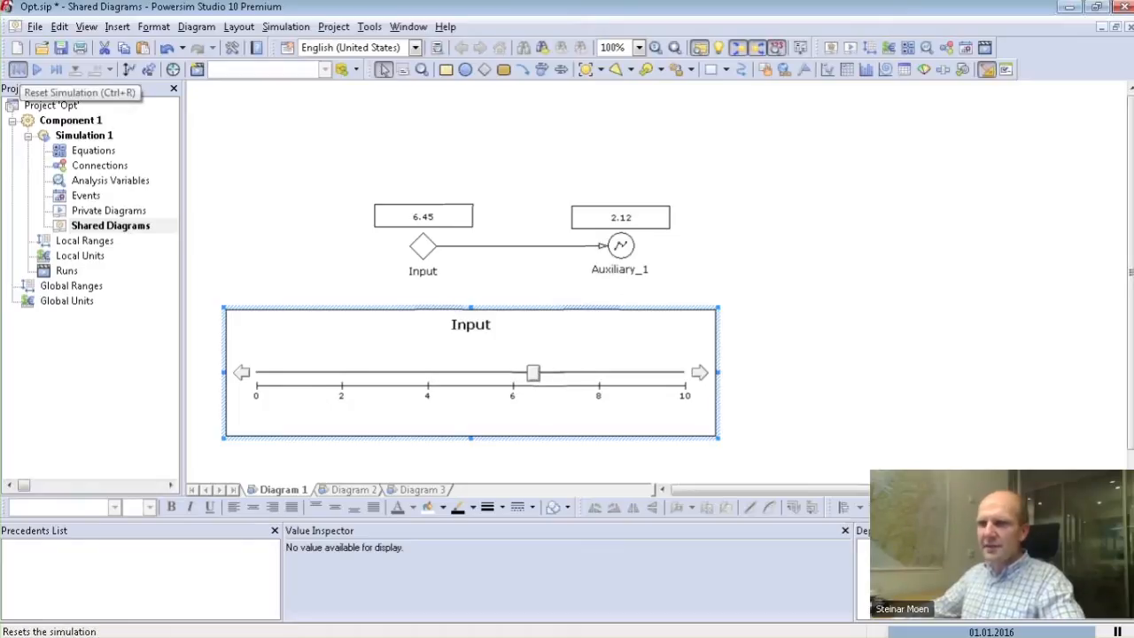
pyautogui.click(18, 69)
pyautogui.moveTo(536, 375); pyautogui.dragTo(560, 380)
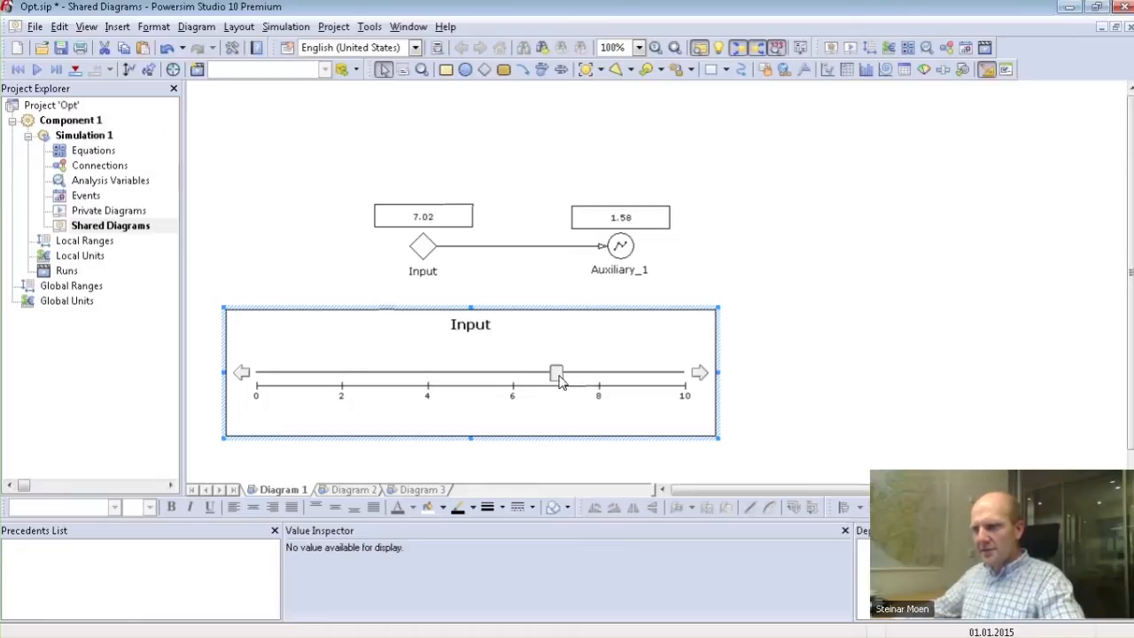
pyautogui.click(523, 293)
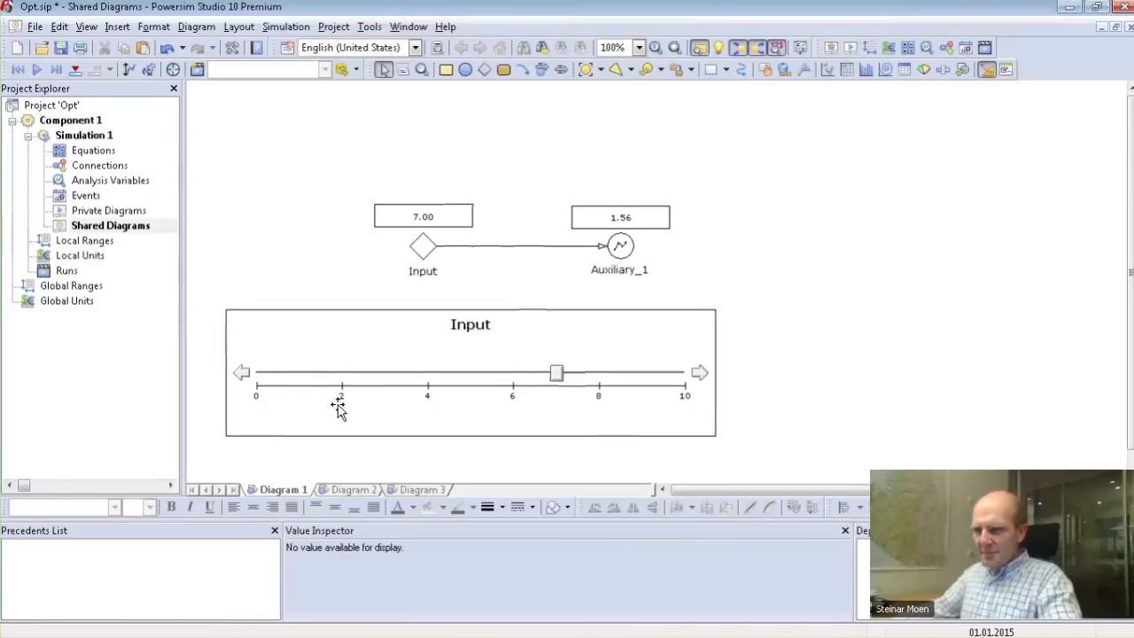
# Lower the grid point at X 6 of Auxiliary_1's curve to about 1.67 and apply the new definition
pyautogui.click(620, 245)
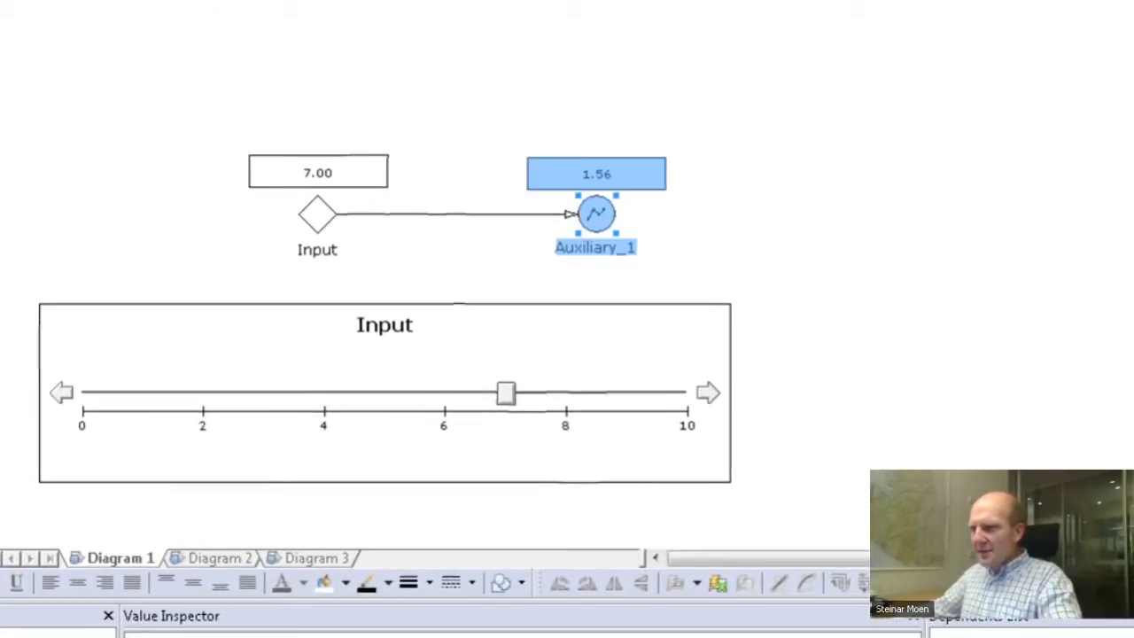
pyautogui.doubleClick(588, 243)
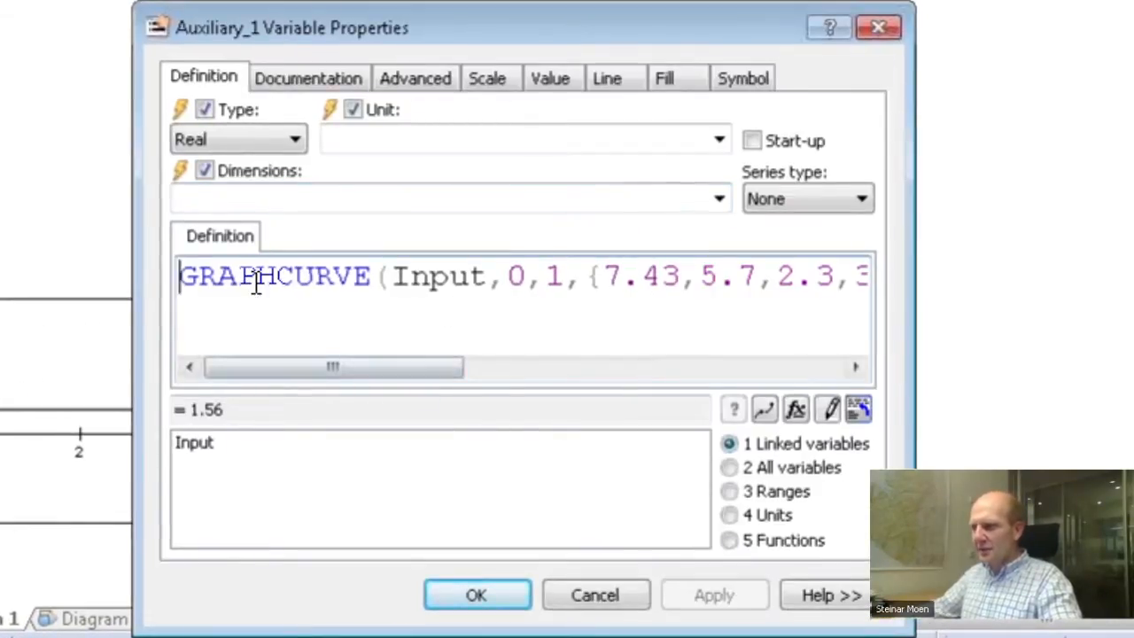
pyautogui.click(794, 409)
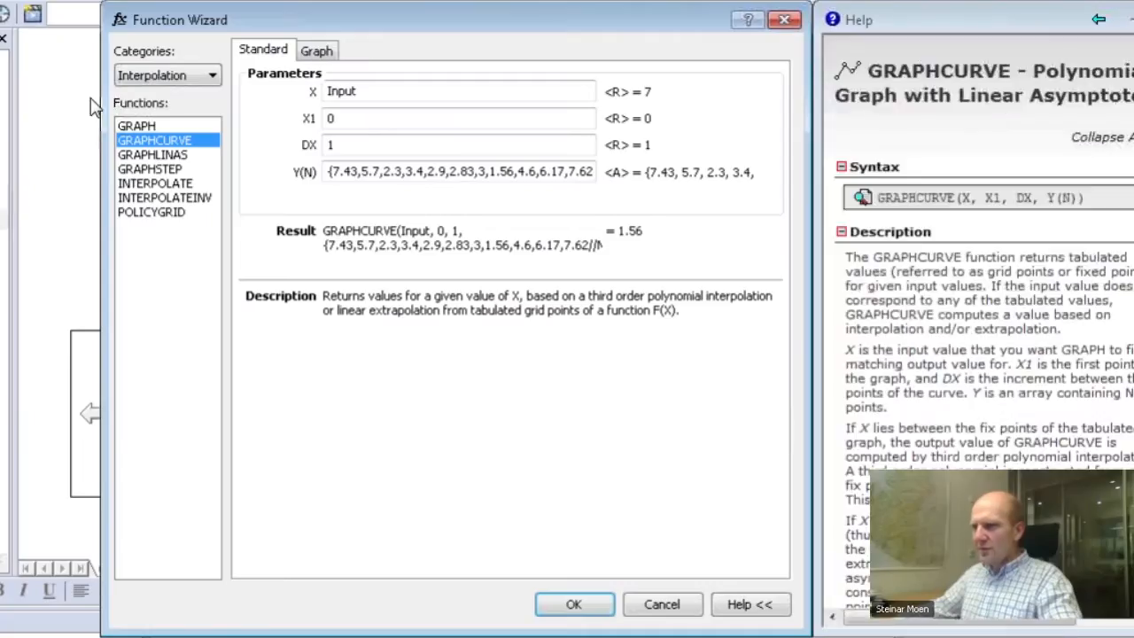
pyautogui.click(316, 51)
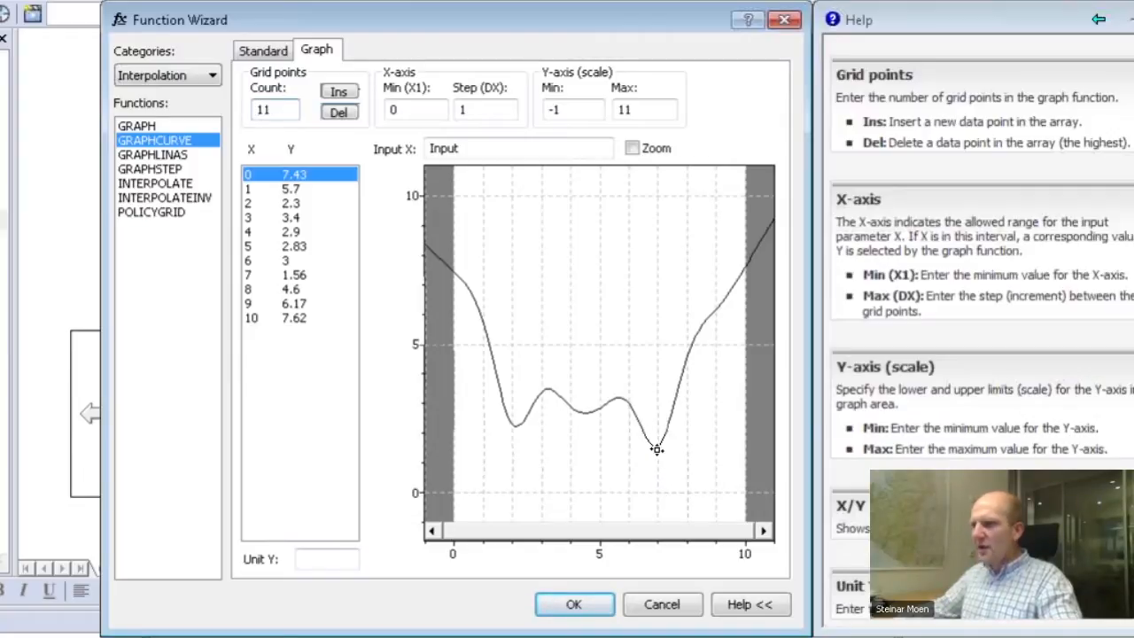
pyautogui.moveTo(627, 404); pyautogui.dragTo(629, 443)
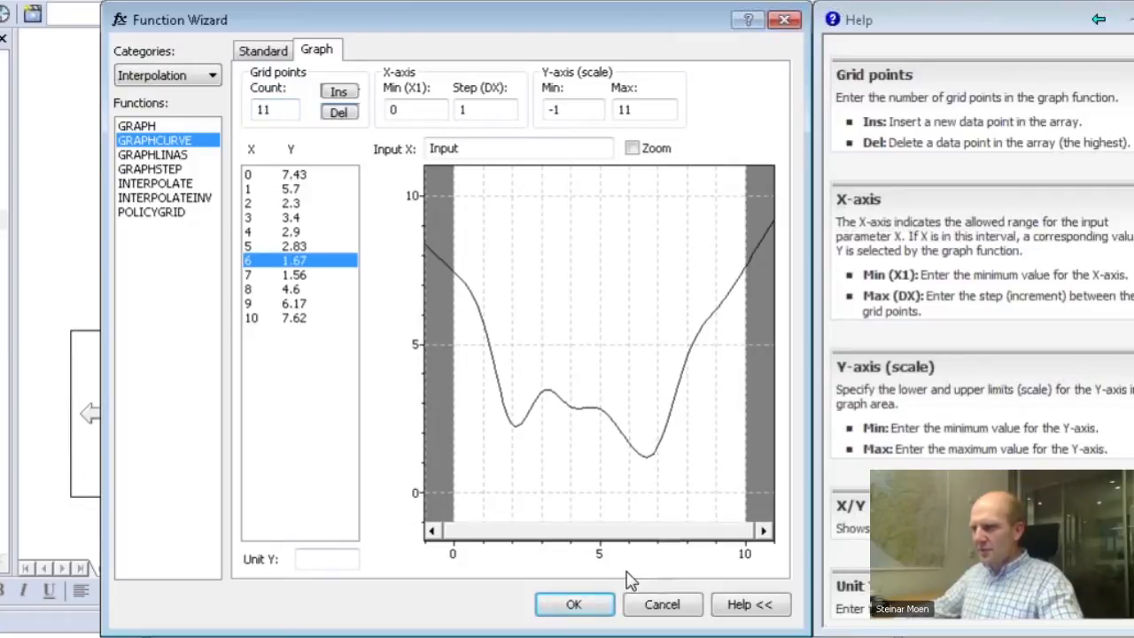
pyautogui.click(573, 604)
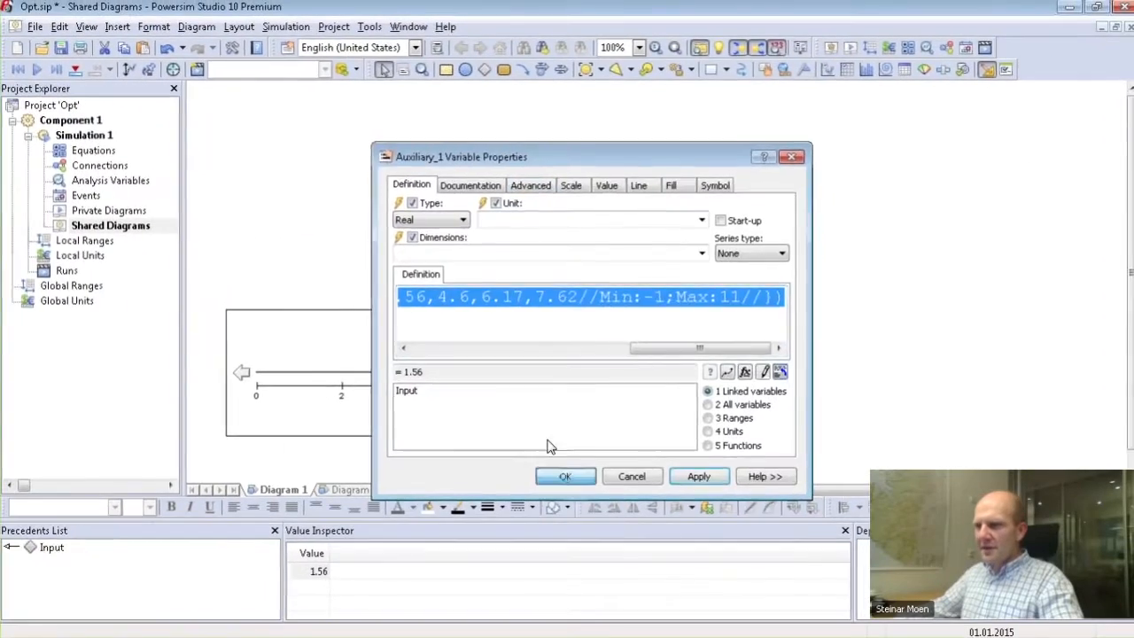
pyautogui.click(560, 485)
# Optimize the model with the reshaped curve using 6 parents and 70 offsprings, and accept the resulting decision
pyautogui.click(152, 61)
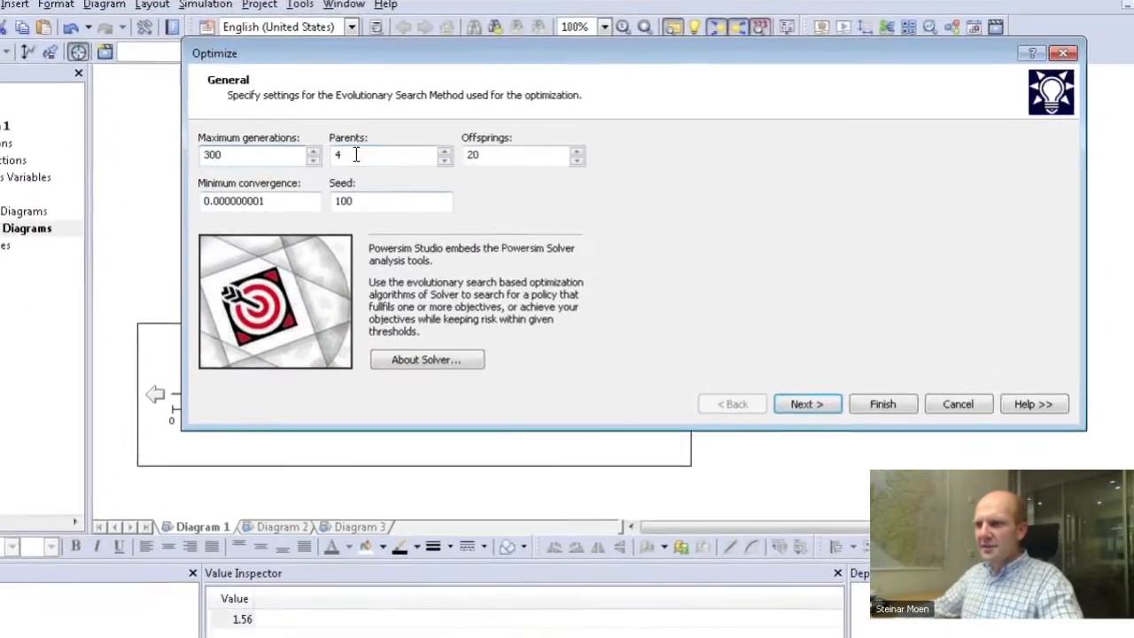
pyautogui.press('Tab')
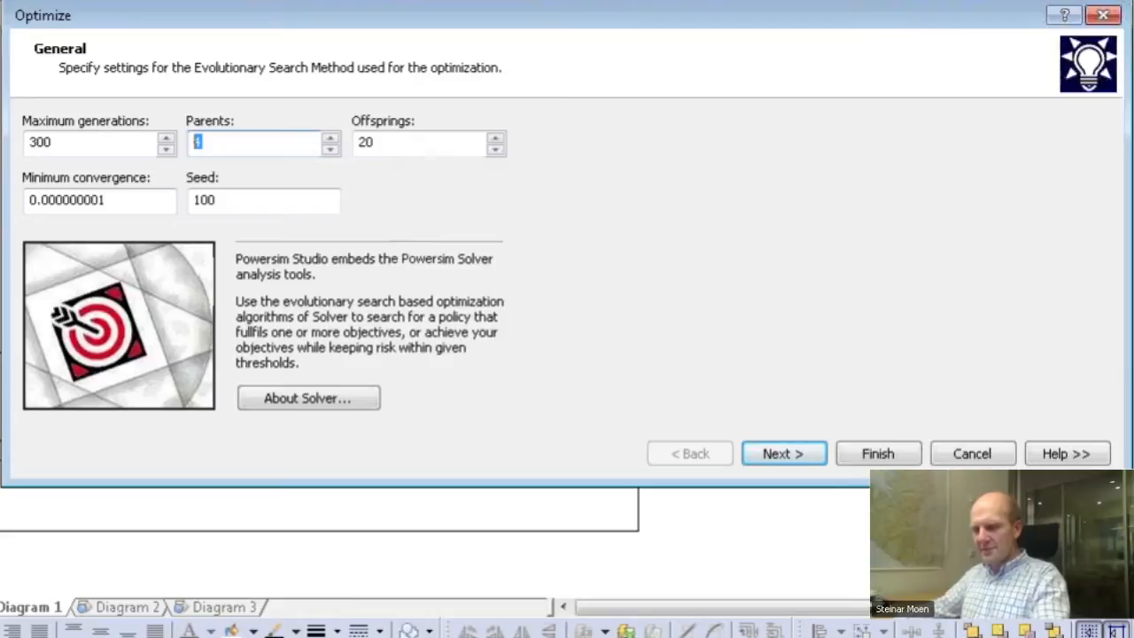
pyautogui.write('6')
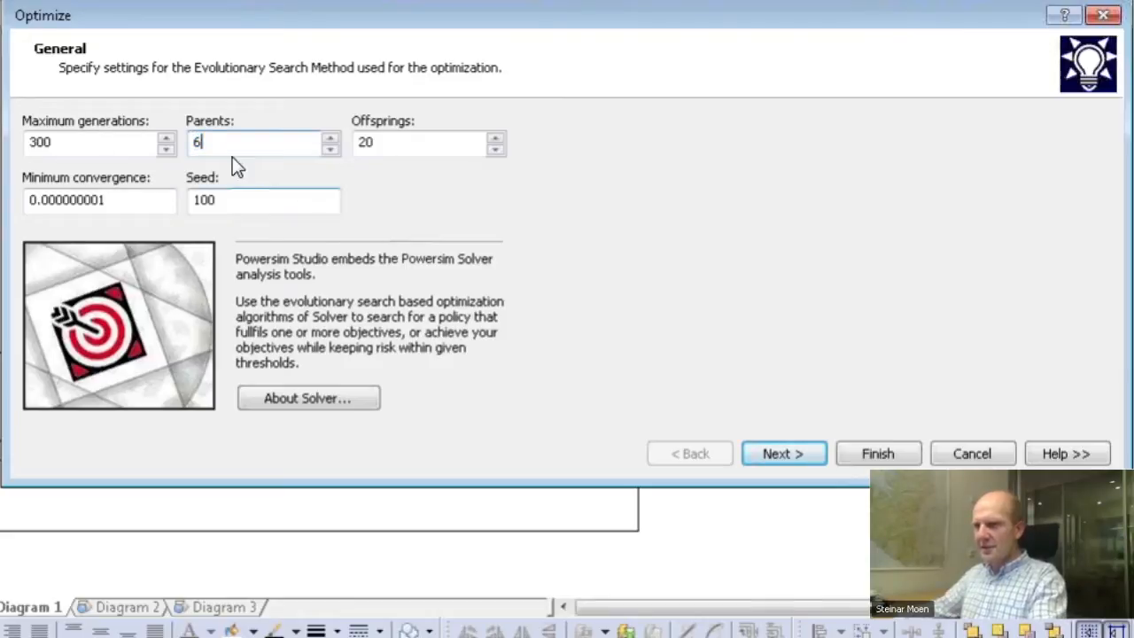
pyautogui.click(385, 144)
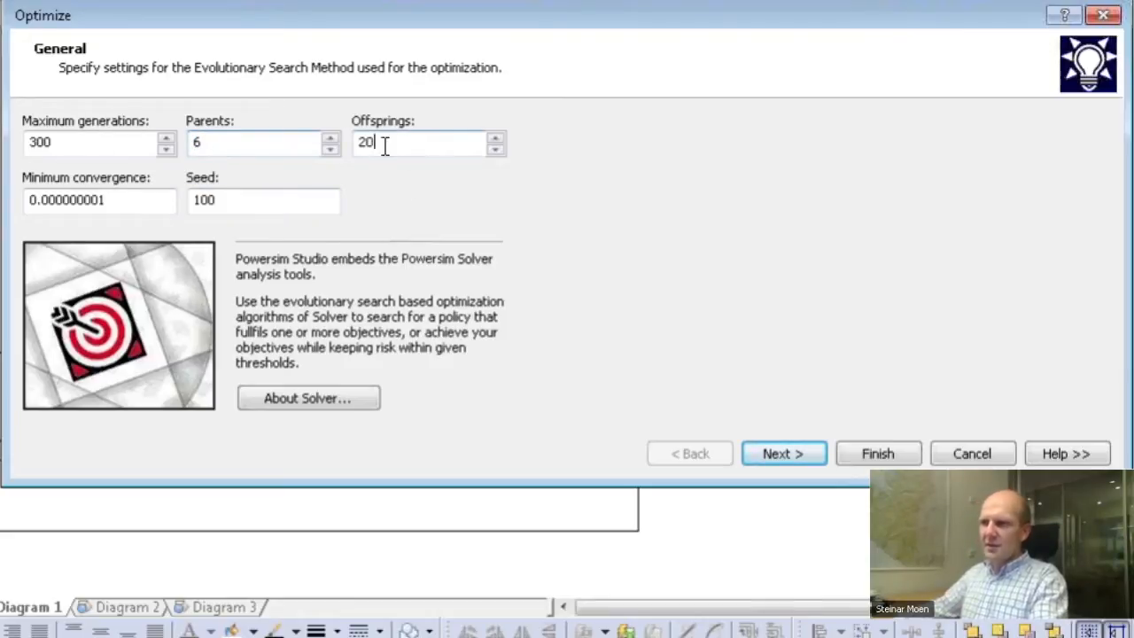
pyautogui.doubleClick(375, 144)
pyautogui.write('70')
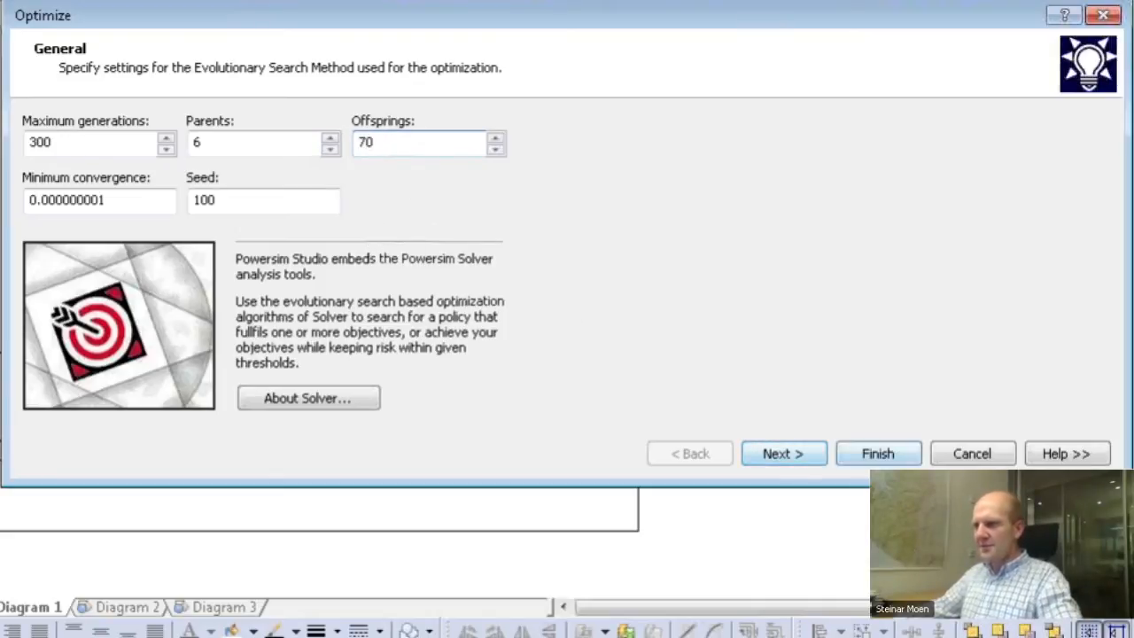
pyautogui.click(878, 452)
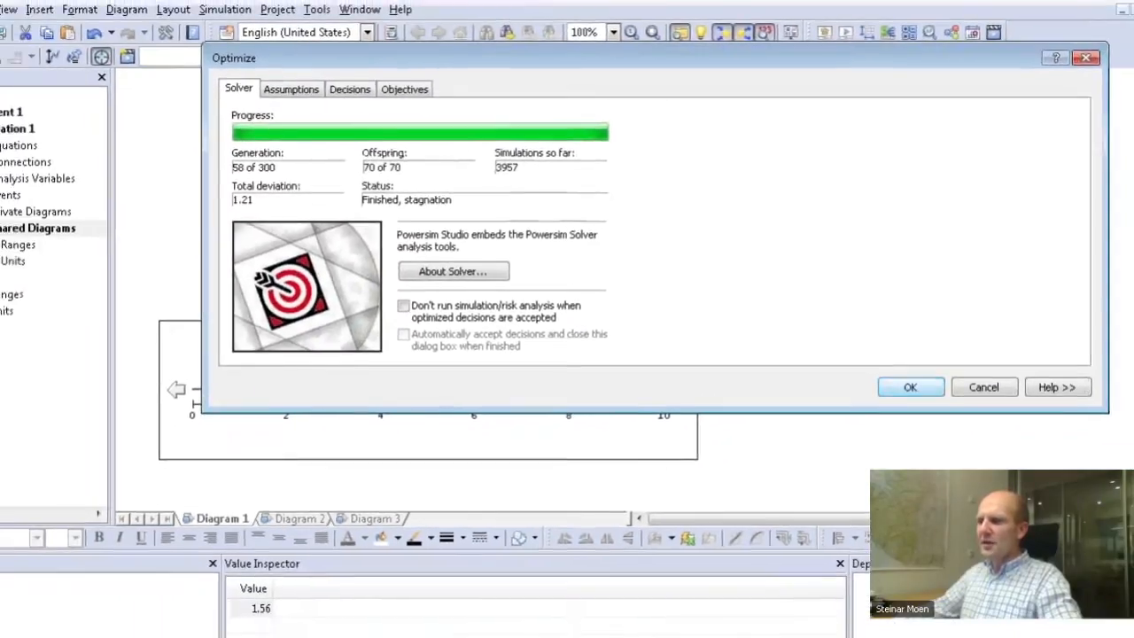
pyautogui.click(911, 418)
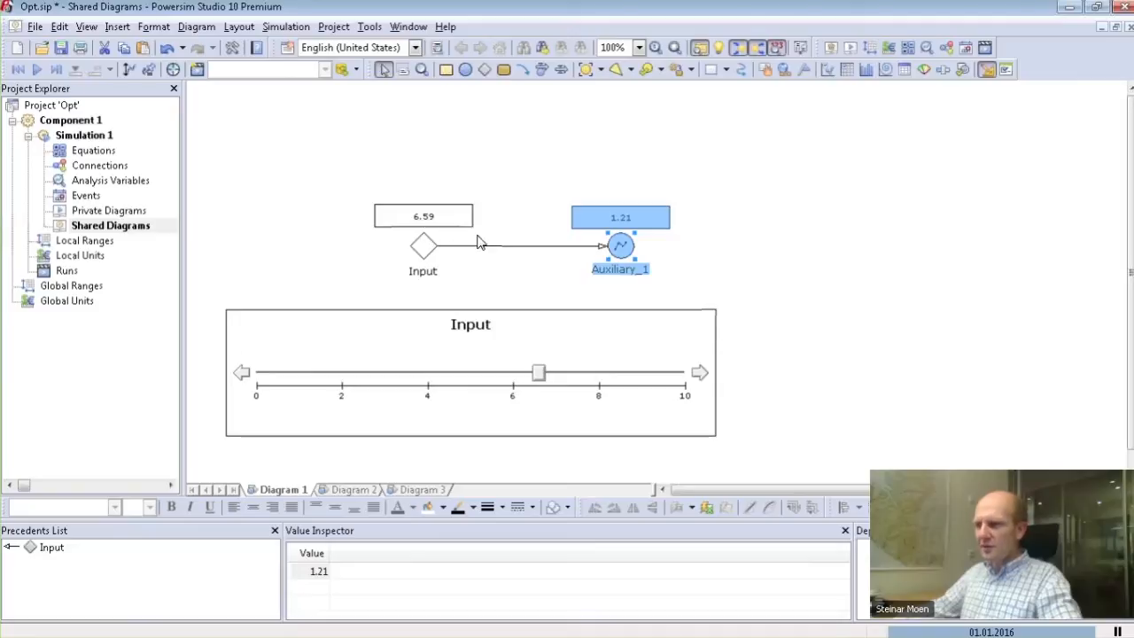
pyautogui.click(541, 378)
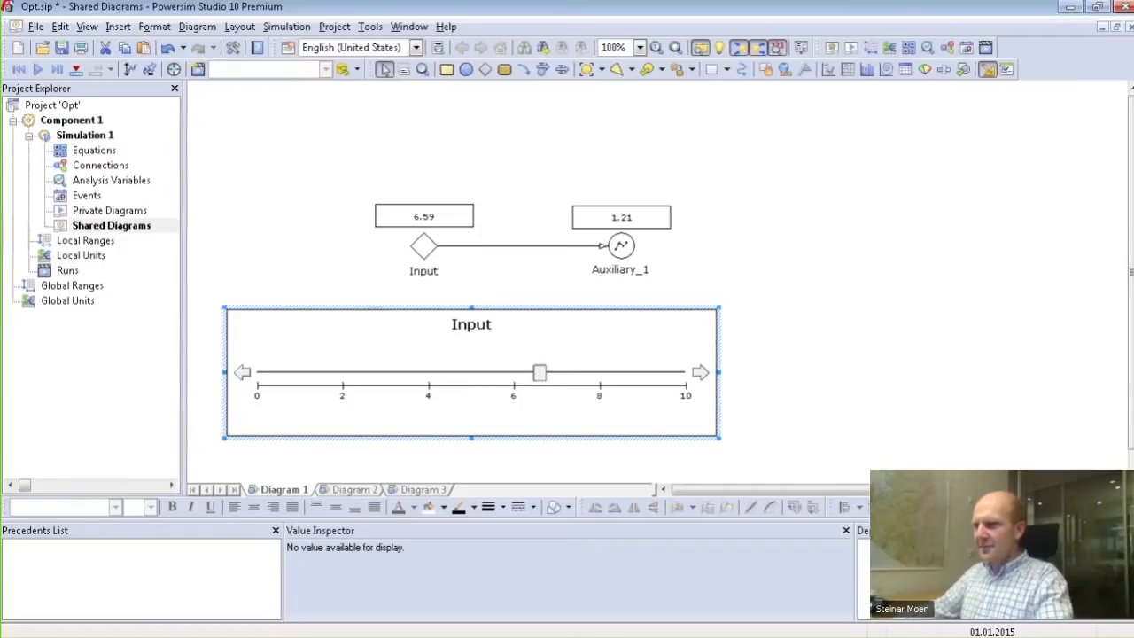
pyautogui.moveTo(539, 373); pyautogui.dragTo(540, 373)
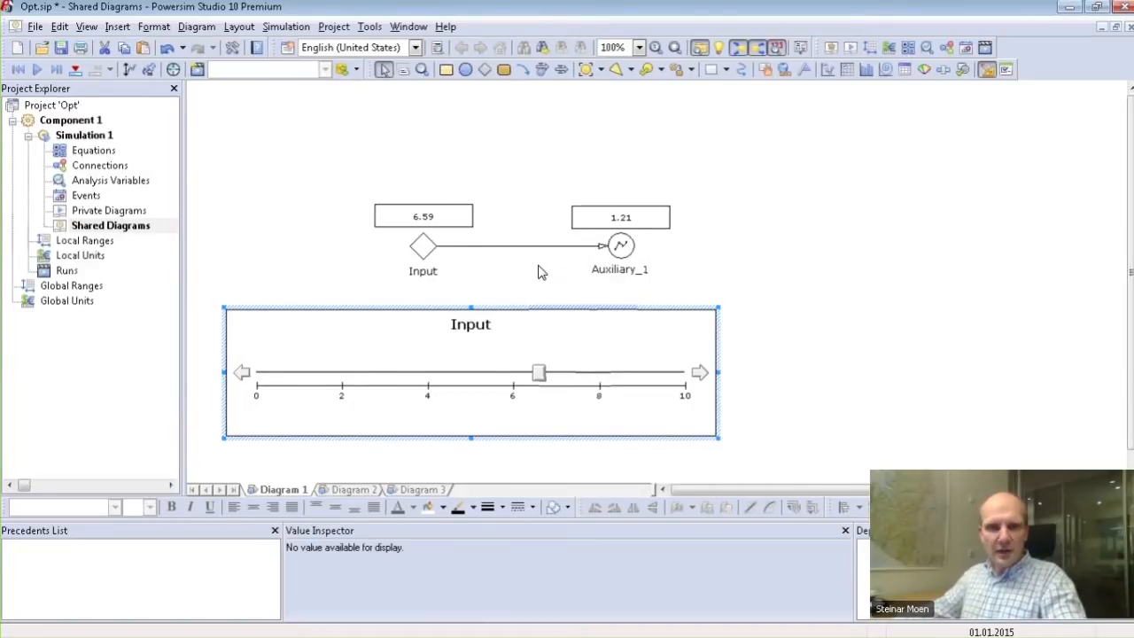
pyautogui.click(699, 252)
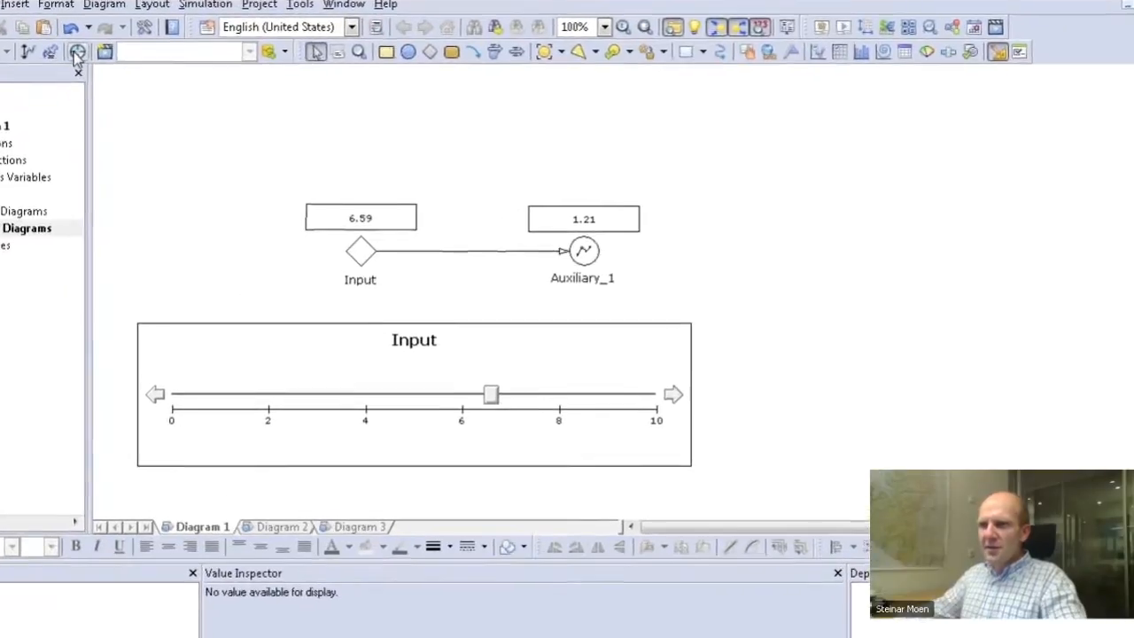
# Review the optimization's general settings, including maximum generations, parents, offsprings and minimum convergence, with the model diagram kept in view
pyautogui.click(173, 69)
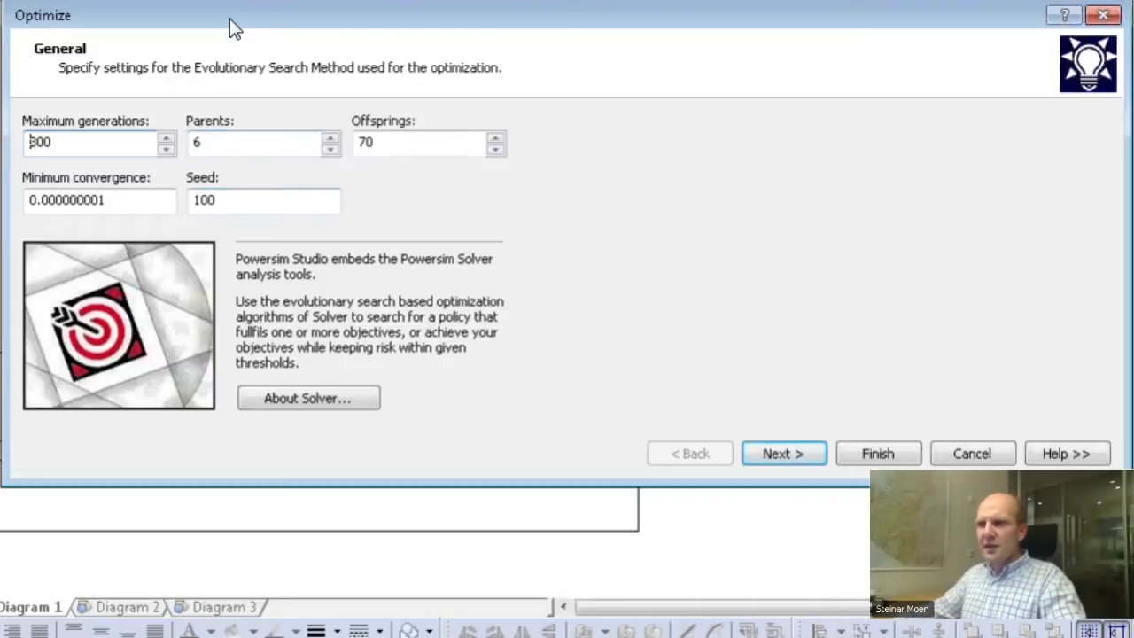
pyautogui.moveTo(243, 28); pyautogui.dragTo(399, 89)
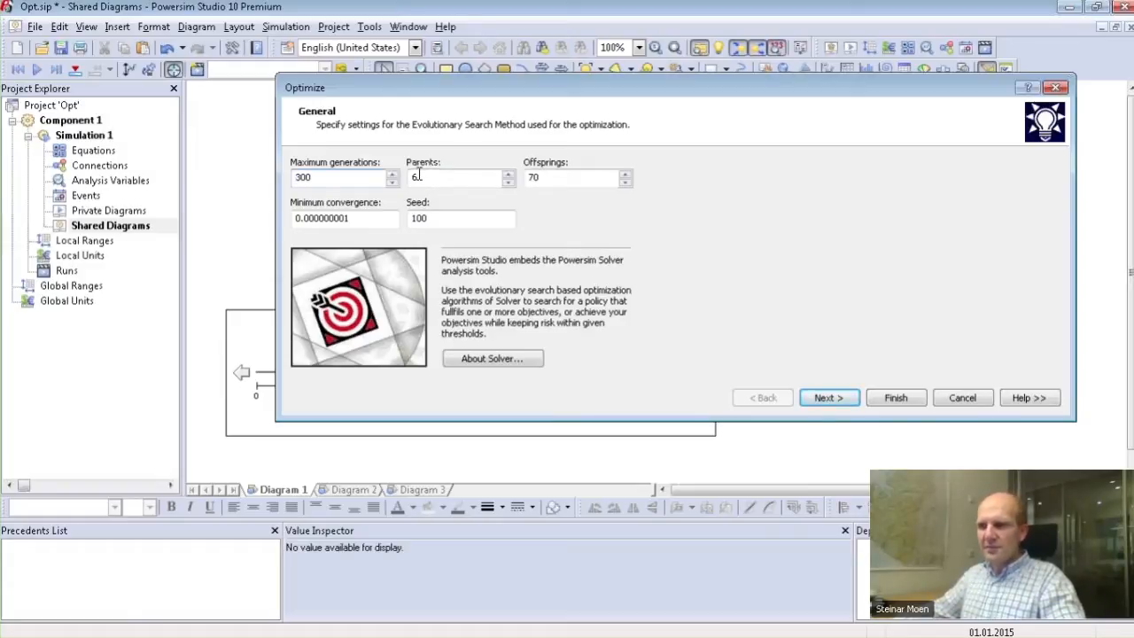
pyautogui.moveTo(456, 77); pyautogui.dragTo(440, 308)
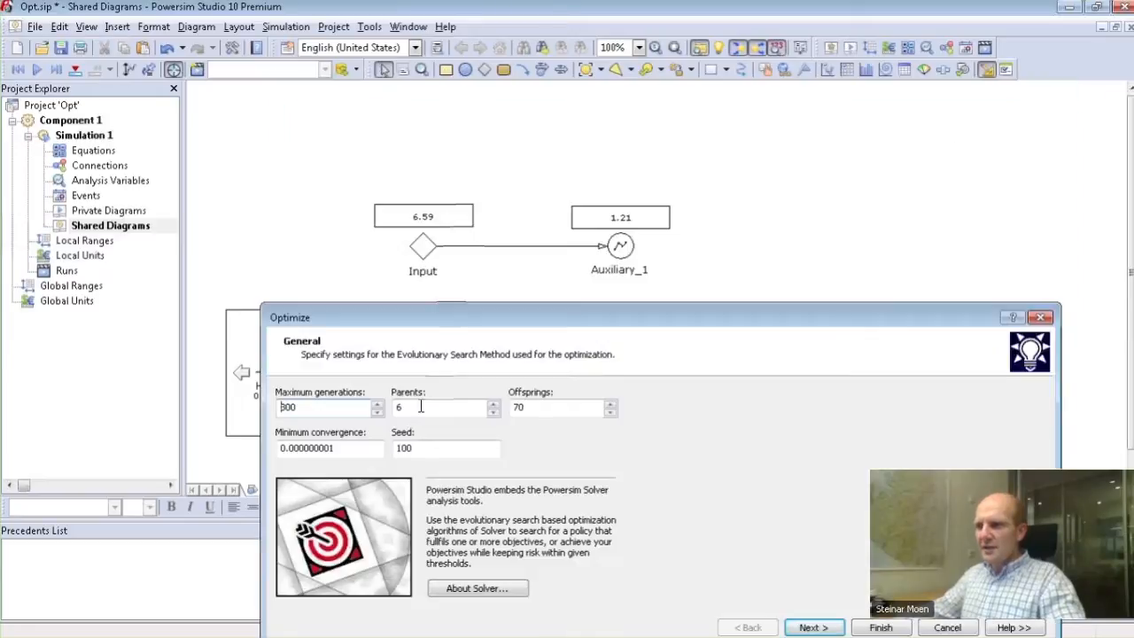
pyautogui.click(623, 249)
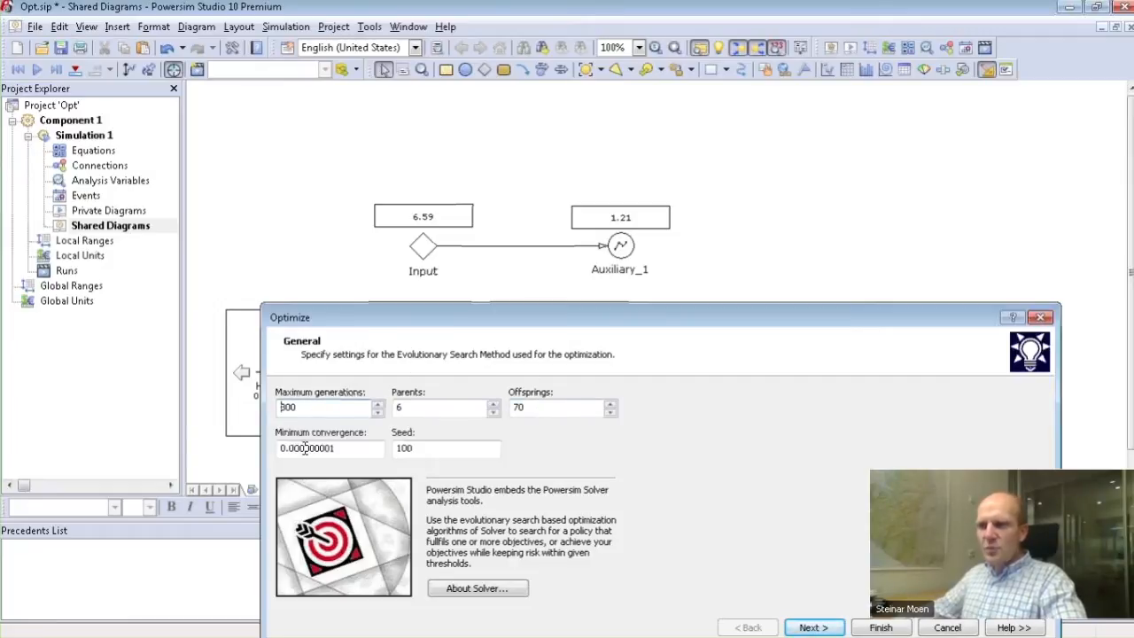
pyautogui.doubleClick(353, 447)
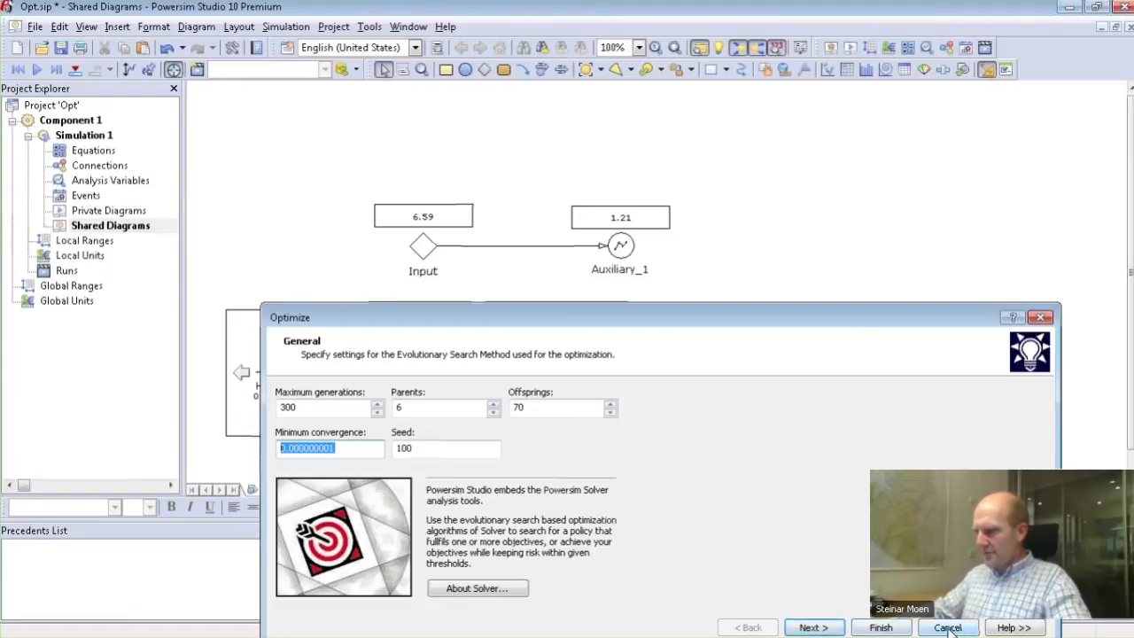
pyautogui.click(881, 627)
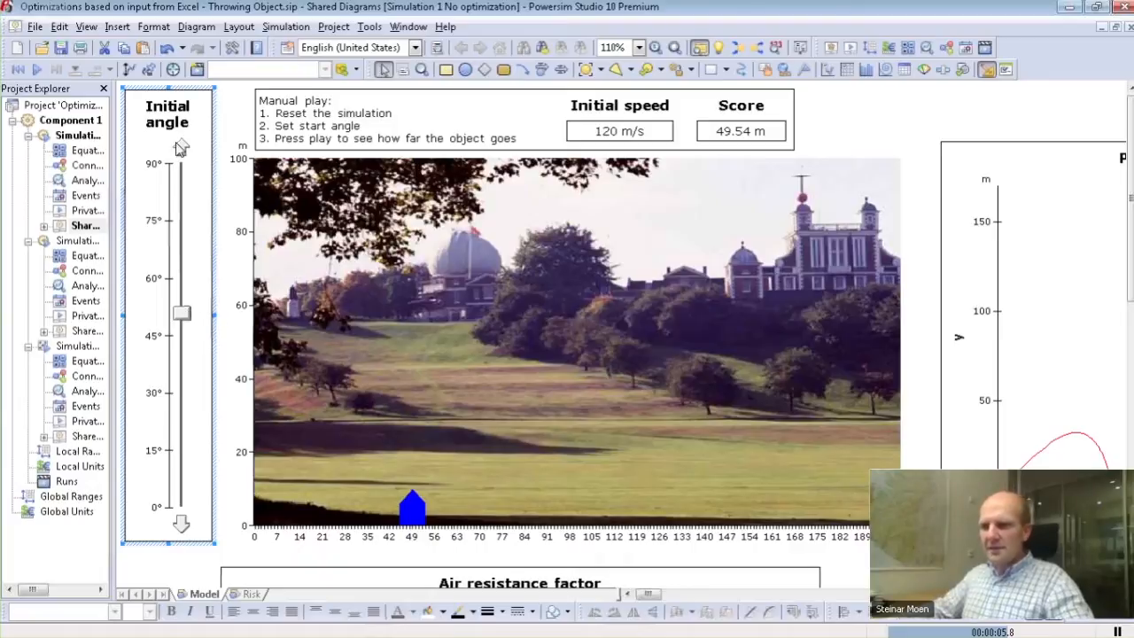
# Play the Throwing Object simulation at its existing initial angle and raise the angle to about 56°
pyautogui.click(37, 70)
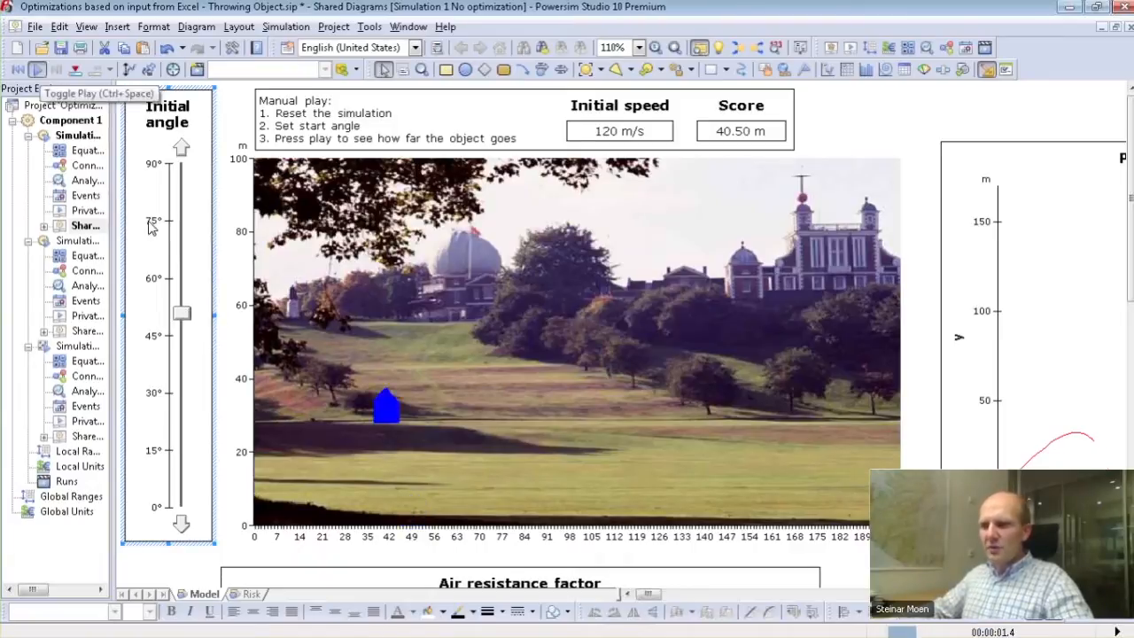
pyautogui.click(38, 69)
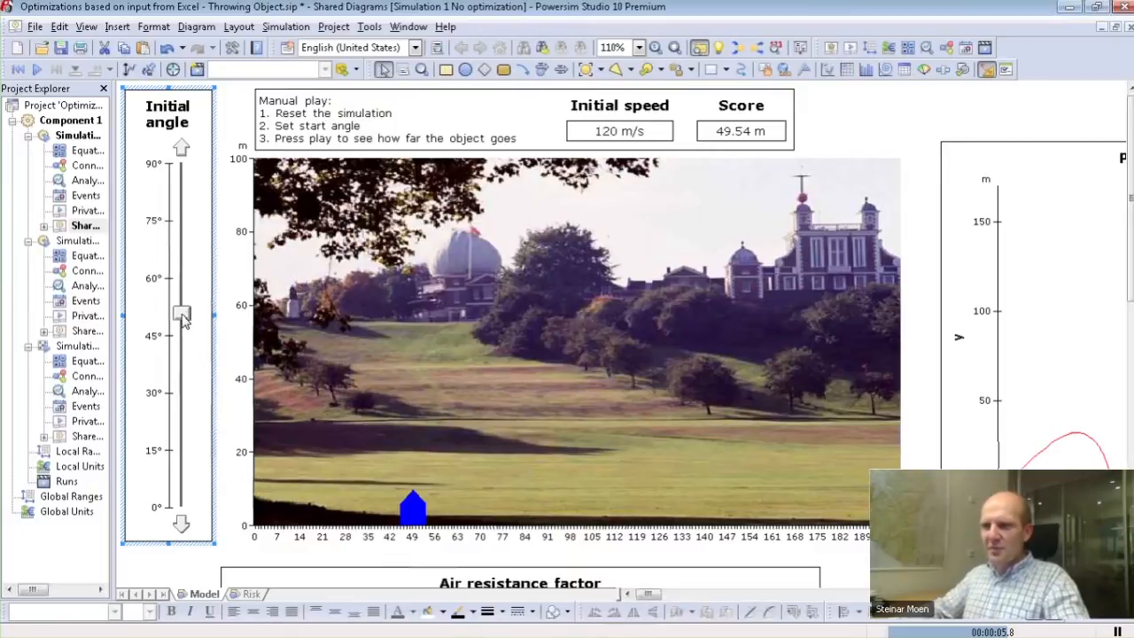
pyautogui.moveTo(182, 317); pyautogui.dragTo(182, 299)
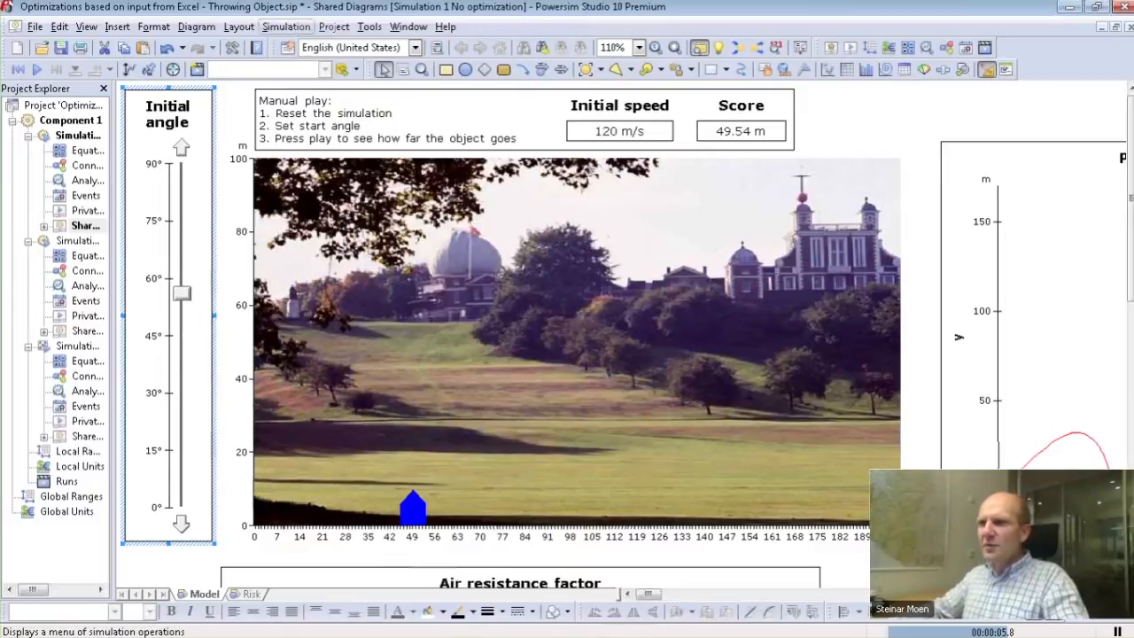
# Reduce the simulation timestep to 00:00:00.025 and play the throw again
pyautogui.click(295, 26)
pyautogui.click(332, 425)
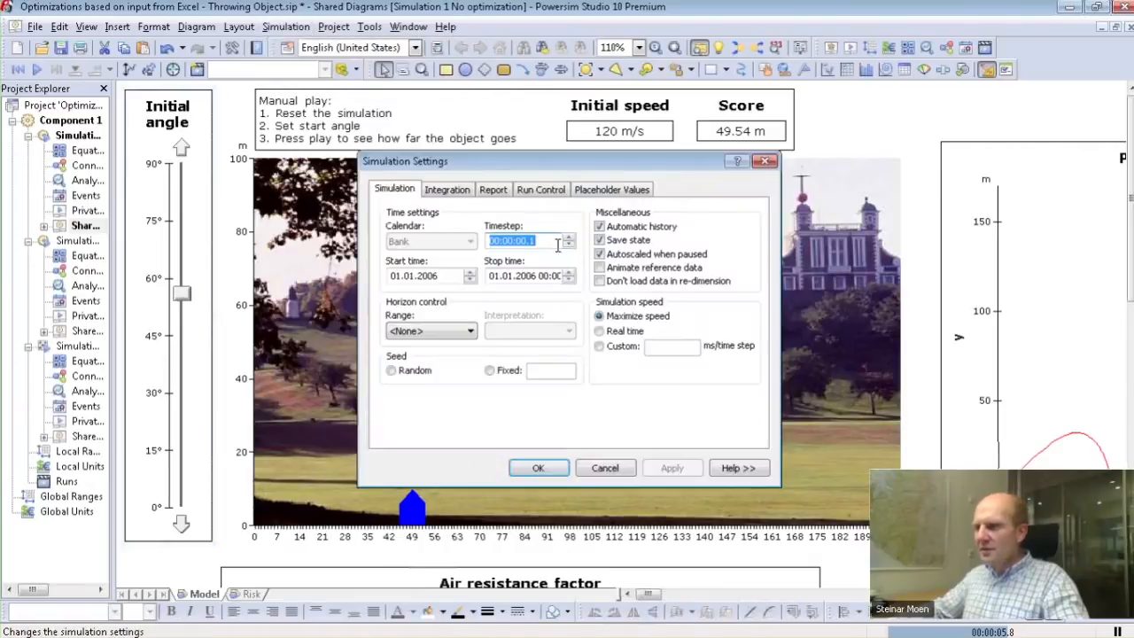
pyautogui.click(572, 246)
pyautogui.click(571, 247)
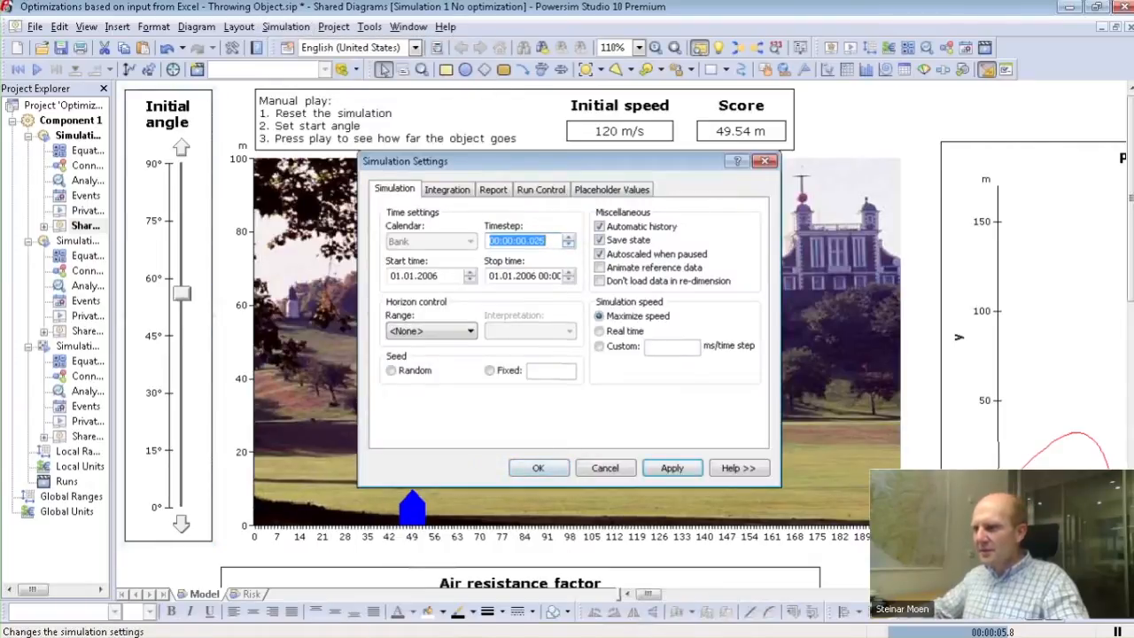
pyautogui.click(539, 468)
pyautogui.click(37, 69)
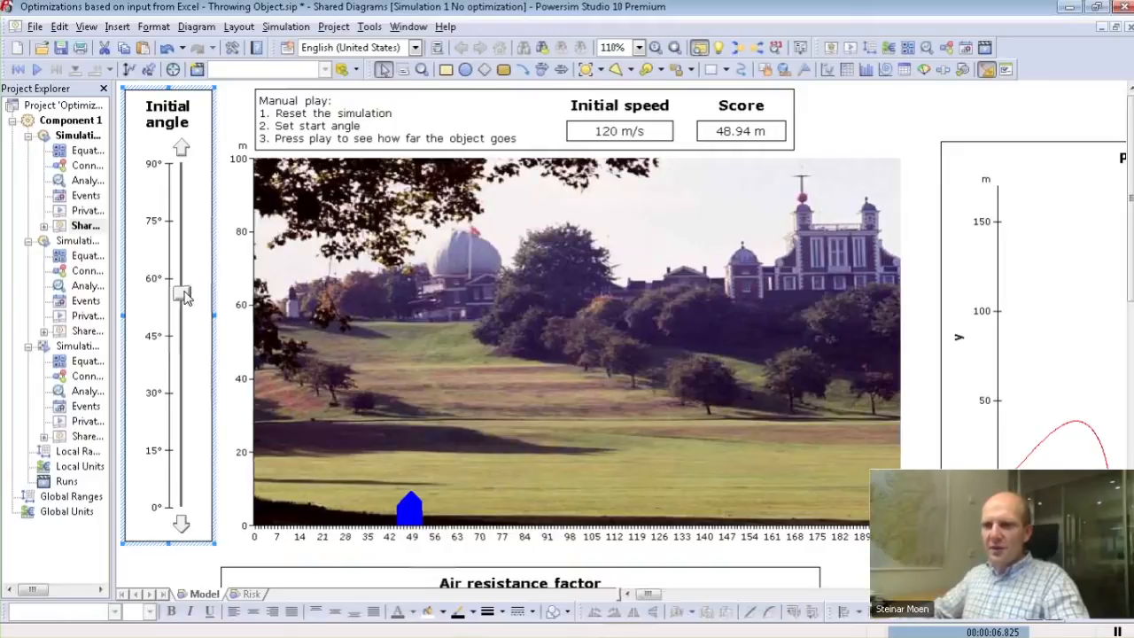
# Play the throw in turn with initial angles of about 86°, 4° and 12°
pyautogui.moveTo(182, 295); pyautogui.dragTo(187, 184)
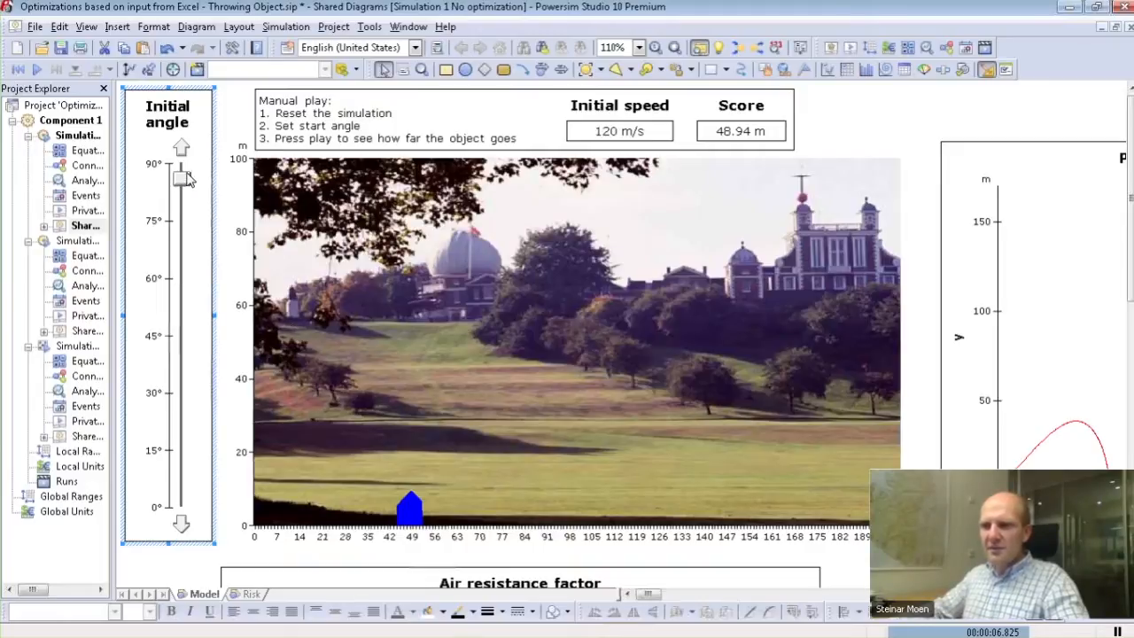
pyautogui.click(36, 69)
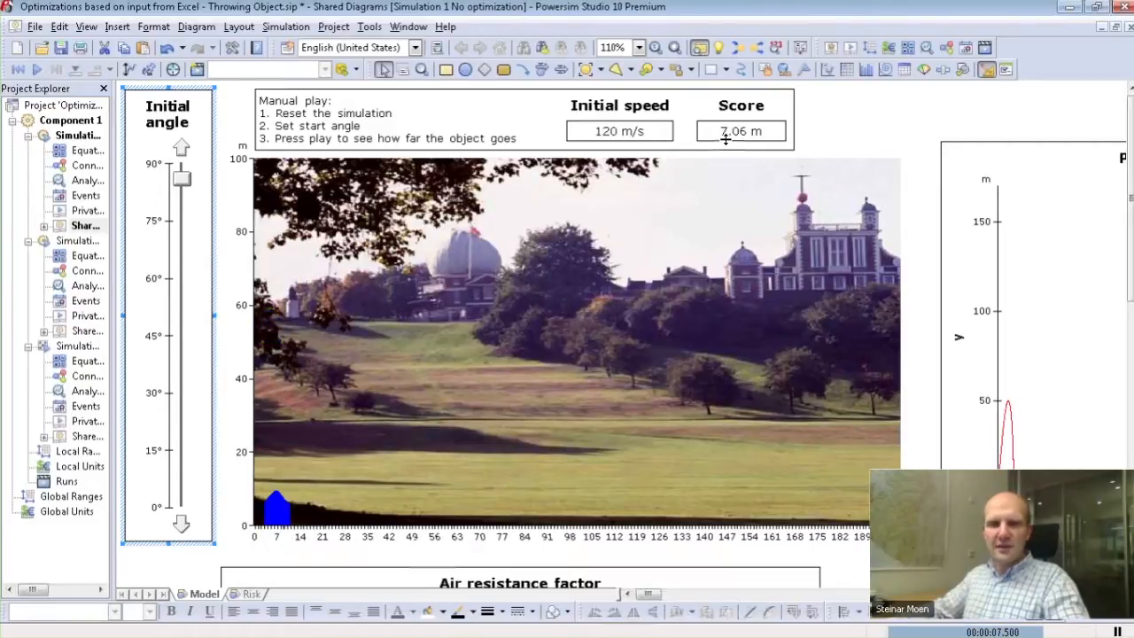
pyautogui.moveTo(186, 187); pyautogui.dragTo(199, 494)
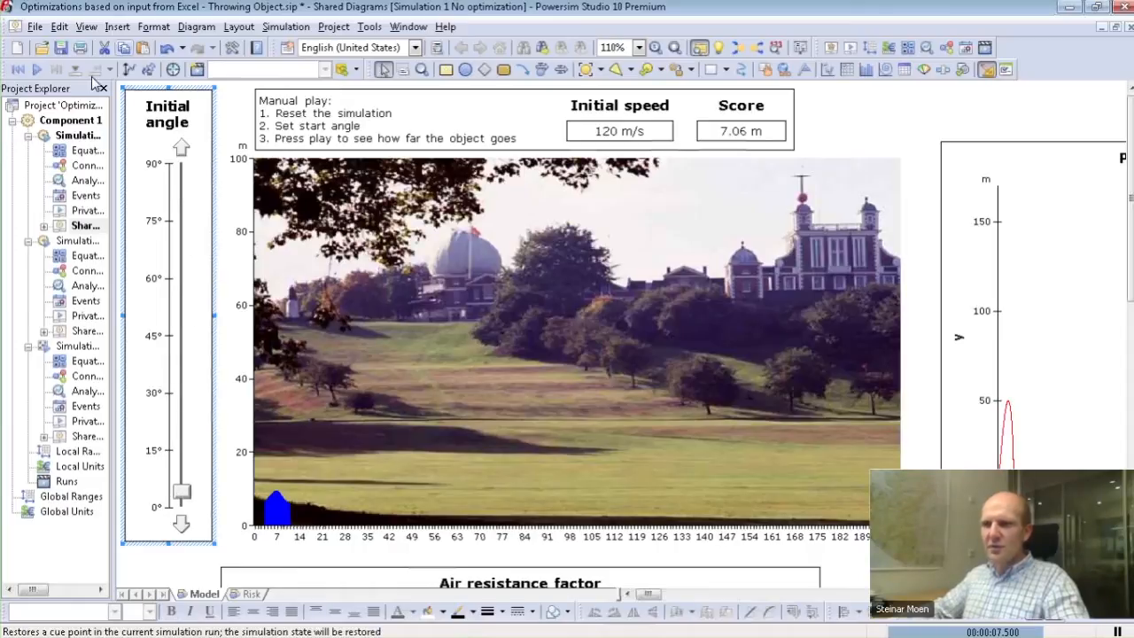
pyautogui.click(36, 69)
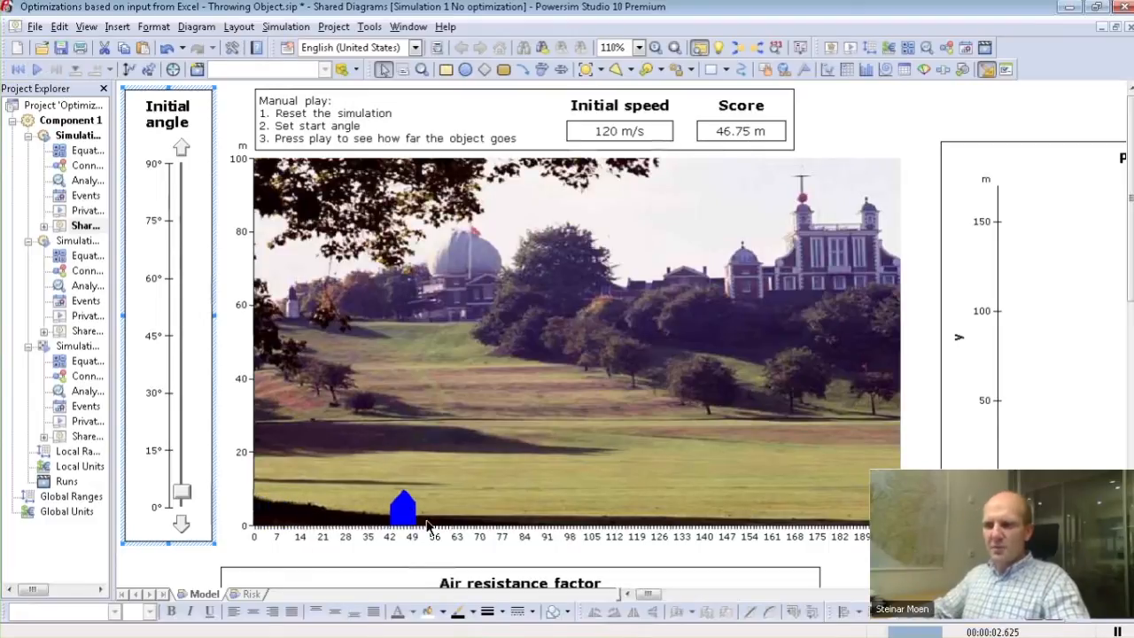
pyautogui.moveTo(181, 493); pyautogui.dragTo(181, 467)
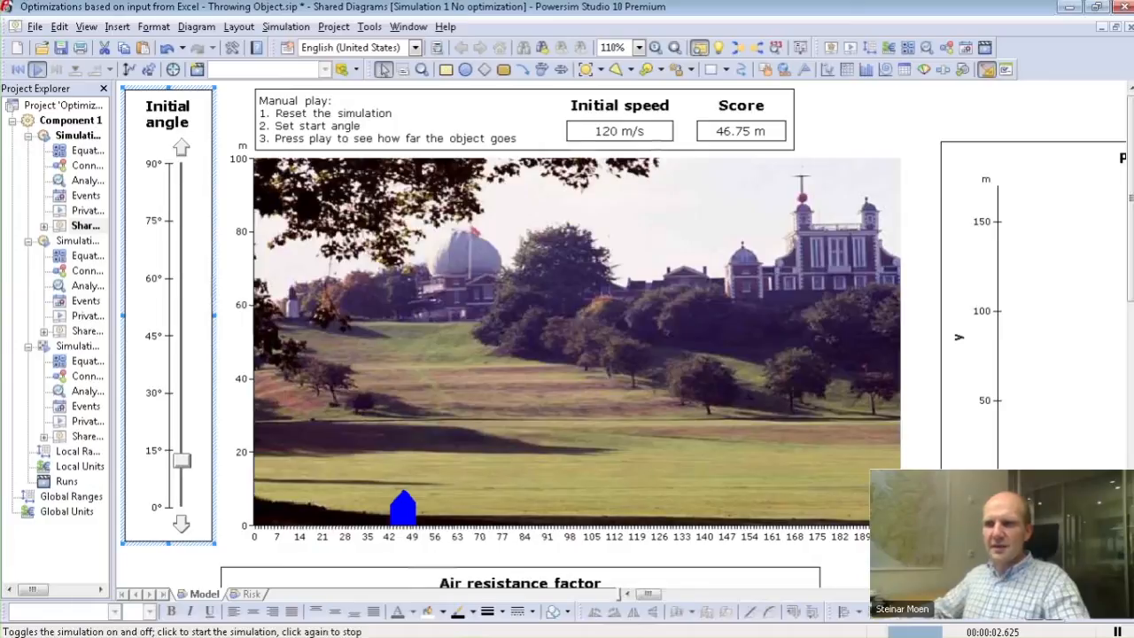
pyautogui.click(36, 70)
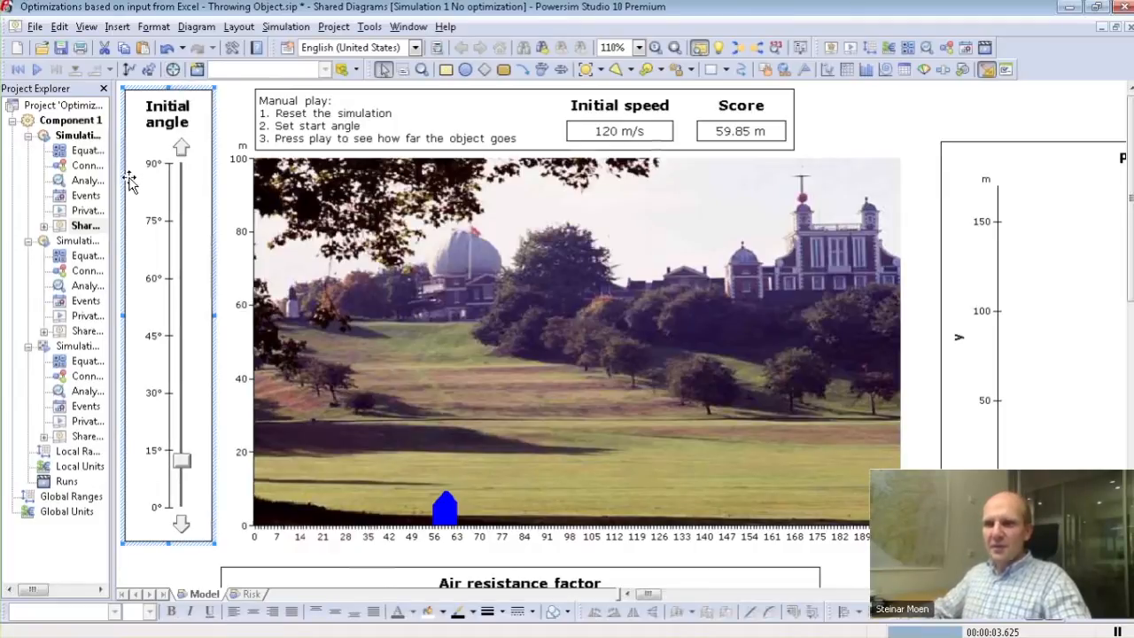
# Widen the Project Explorer and try to optimize Simulation 1 No optimization, declining to open the Analysis Variables window
pyautogui.moveTo(115, 188); pyautogui.dragTo(232, 195)
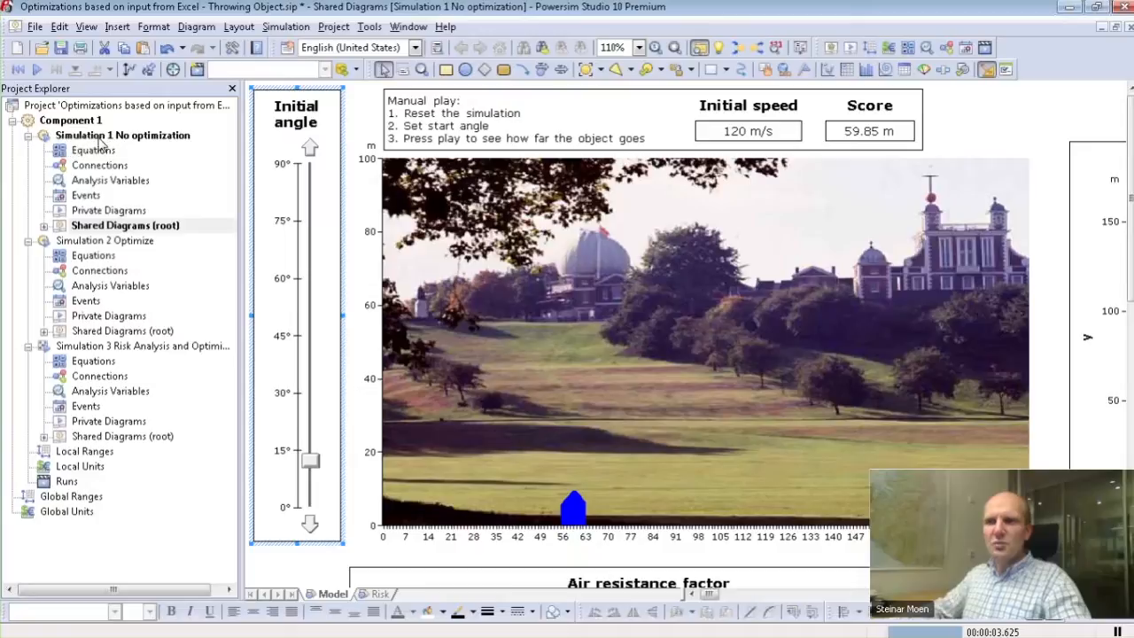
pyautogui.click(173, 69)
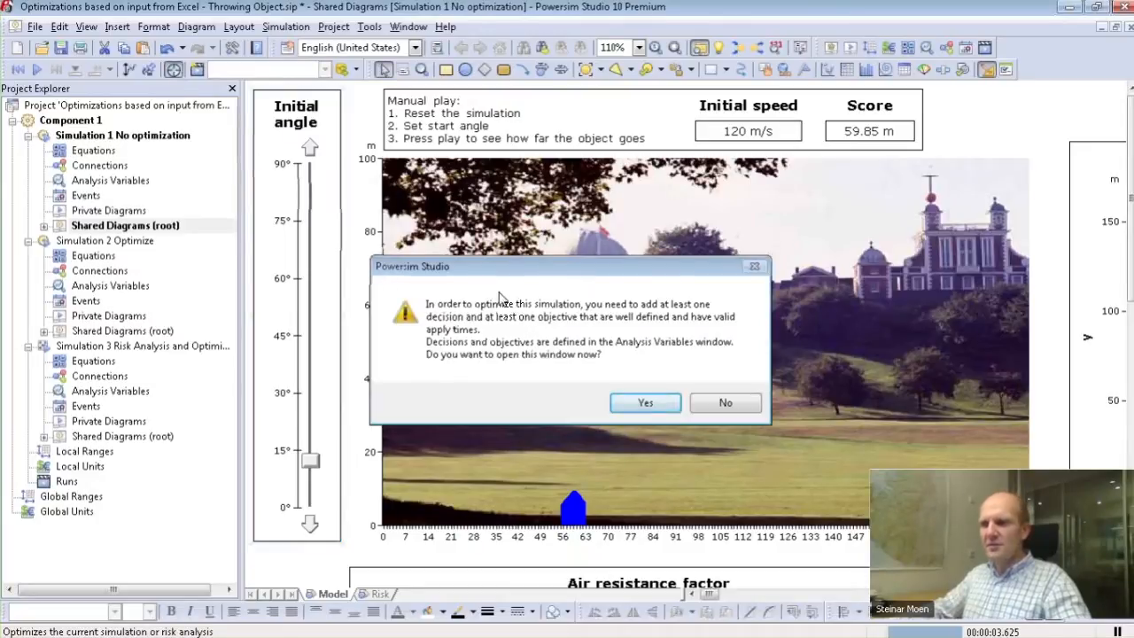
pyautogui.click(724, 403)
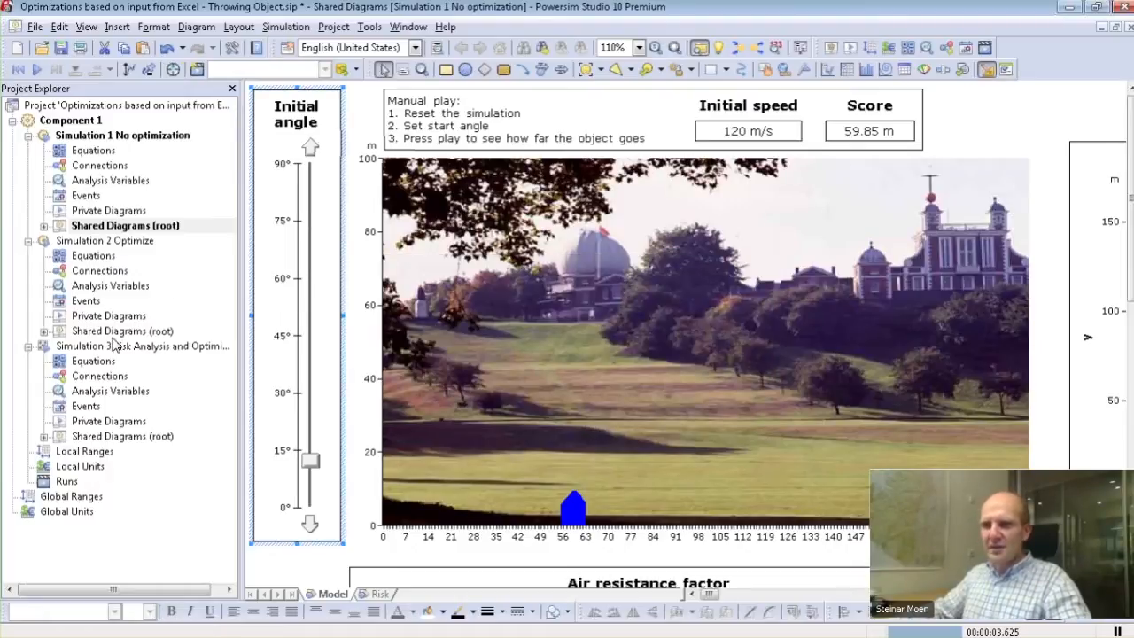
# Open the shared diagrams of Simulation 2 Optimize, play its simulation and select the initial angle slider
pyautogui.click(89, 331)
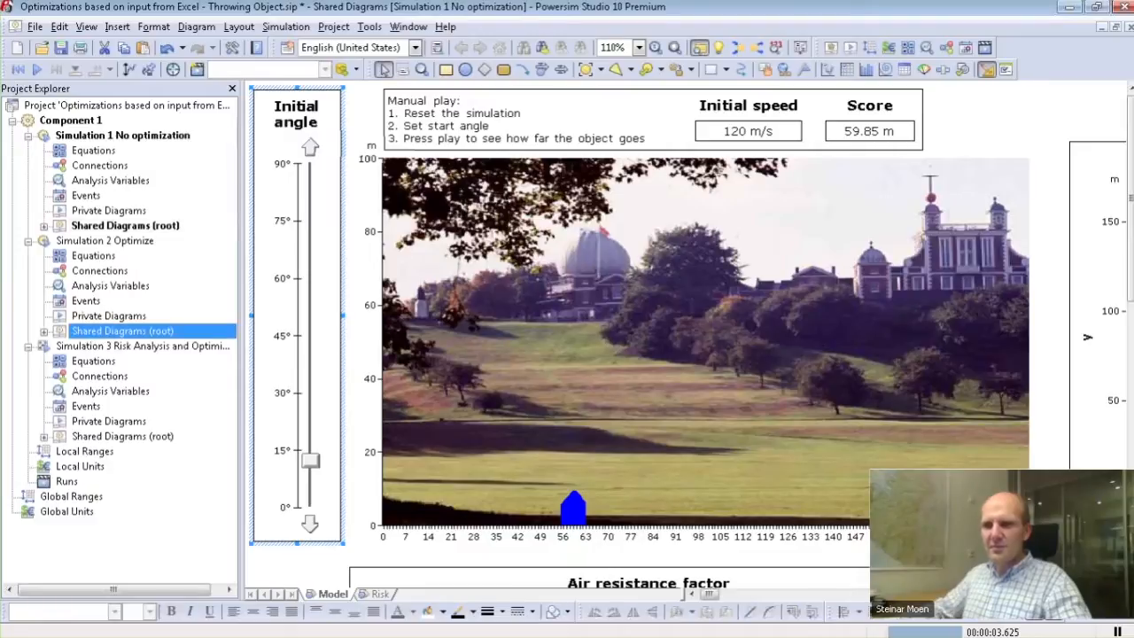
pyautogui.doubleClick(88, 332)
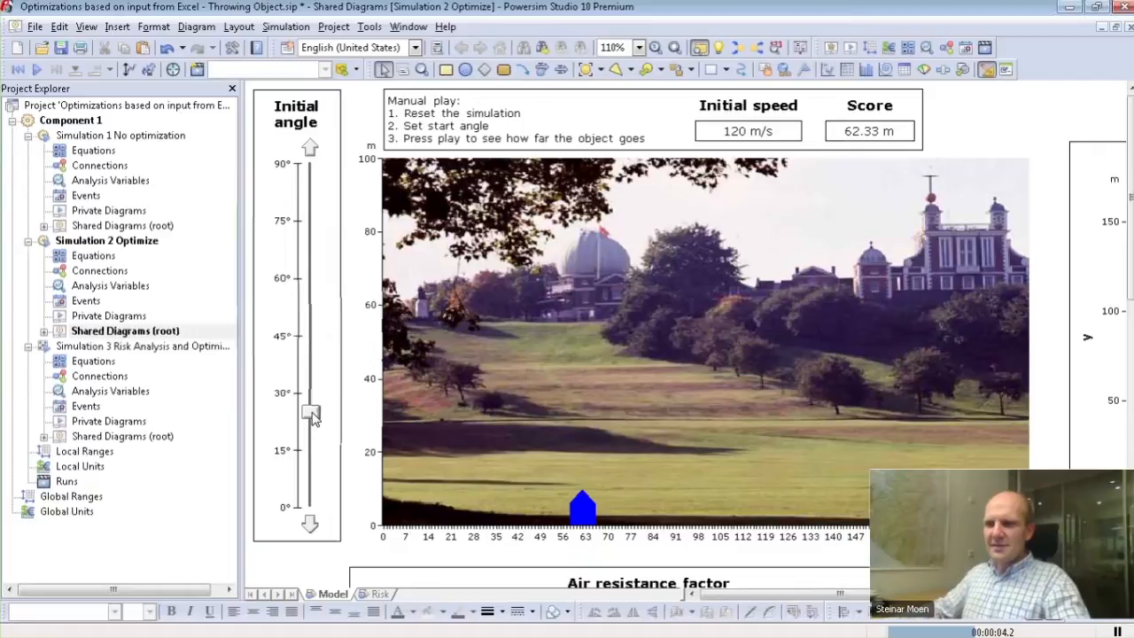
pyautogui.click(35, 73)
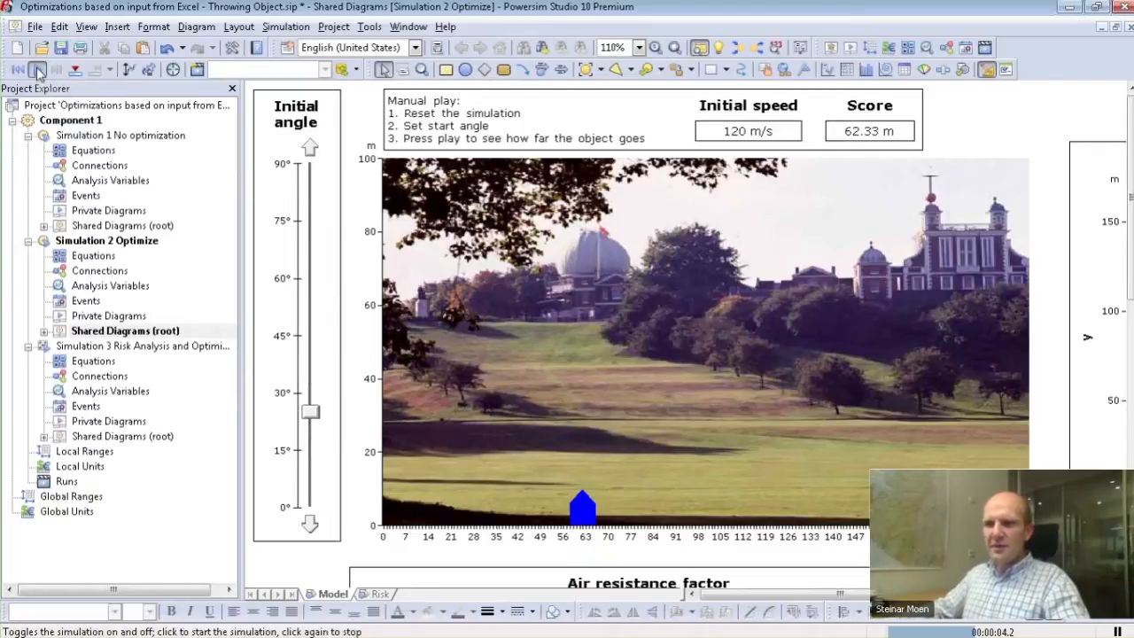
pyautogui.click(315, 427)
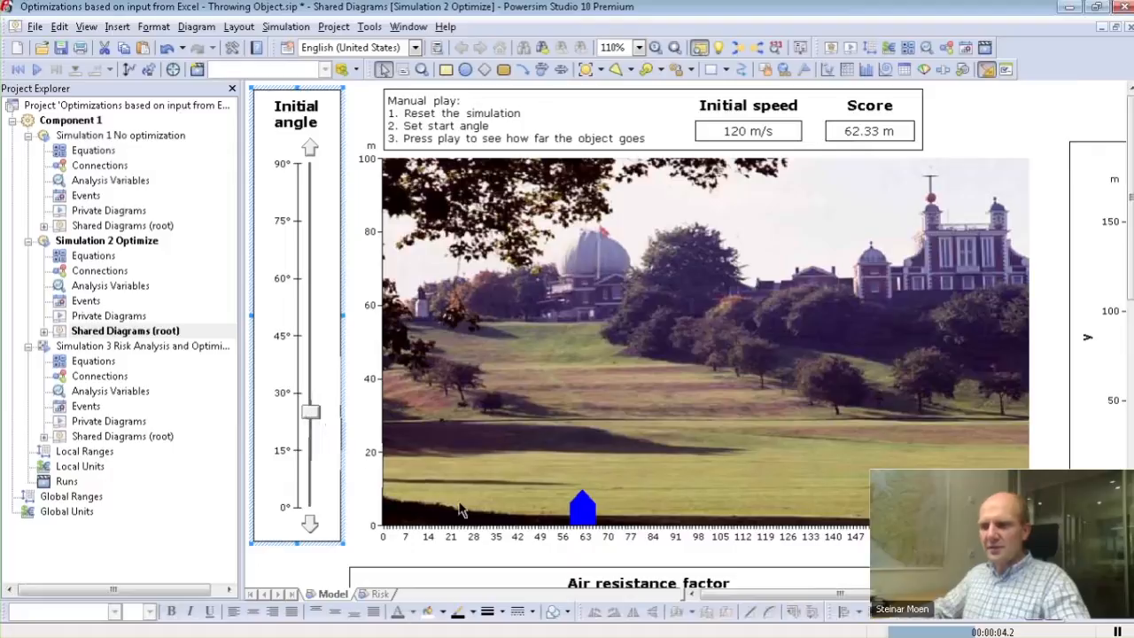
# Review the decision and objective in the Analysis Variables of Simulation 2 Optimize, and return to its shared diagrams
pyautogui.scroll(-5, 458, 505)
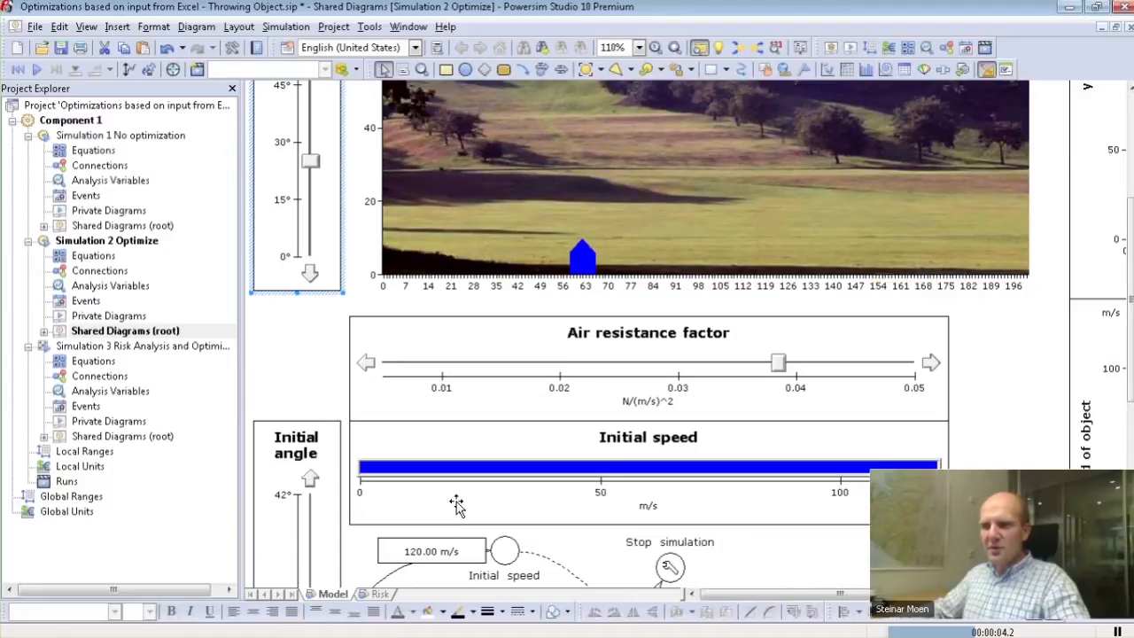
pyautogui.scroll(5, 461, 506)
pyautogui.doubleClick(93, 285)
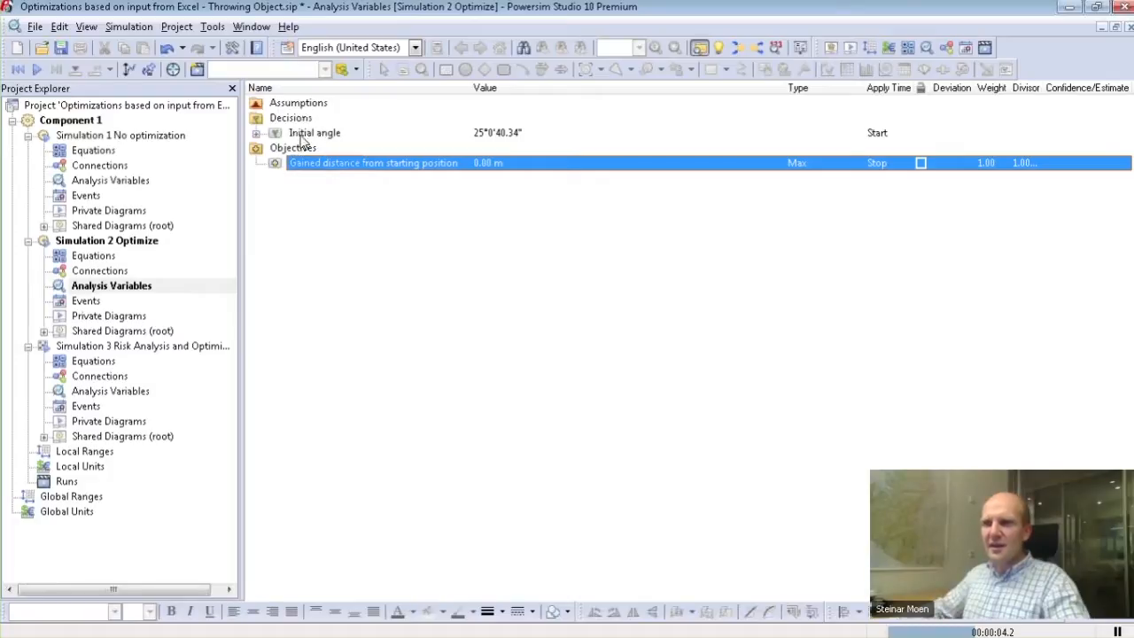
pyautogui.doubleClick(116, 331)
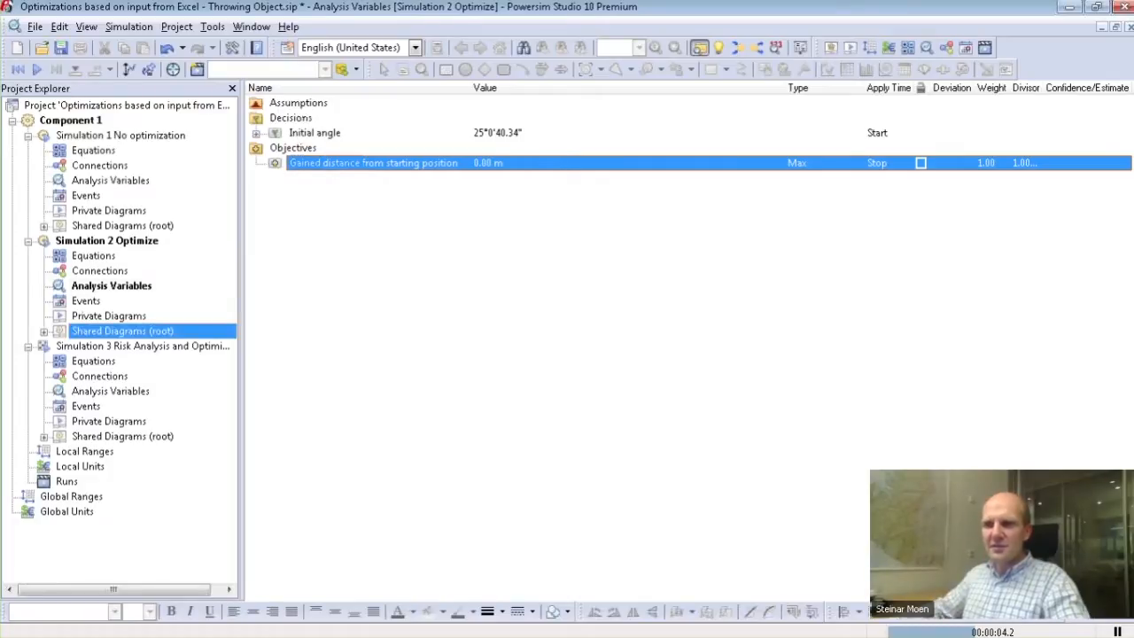
# Reset the simulation, raise the initial angle to about 82° and play the throw
pyautogui.click(18, 70)
pyautogui.moveTo(308, 407); pyautogui.dragTo(319, 202)
pyautogui.press('F5')
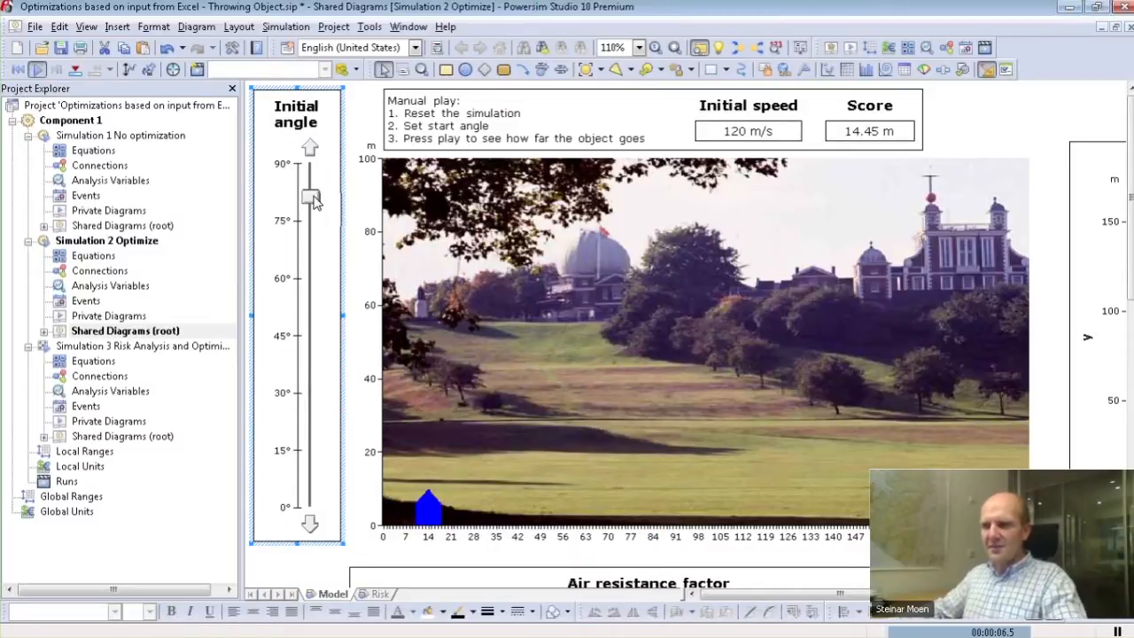
# Optimize Simulation 2 with the existing solver settings and accept the optimized initial angle
pyautogui.click(175, 71)
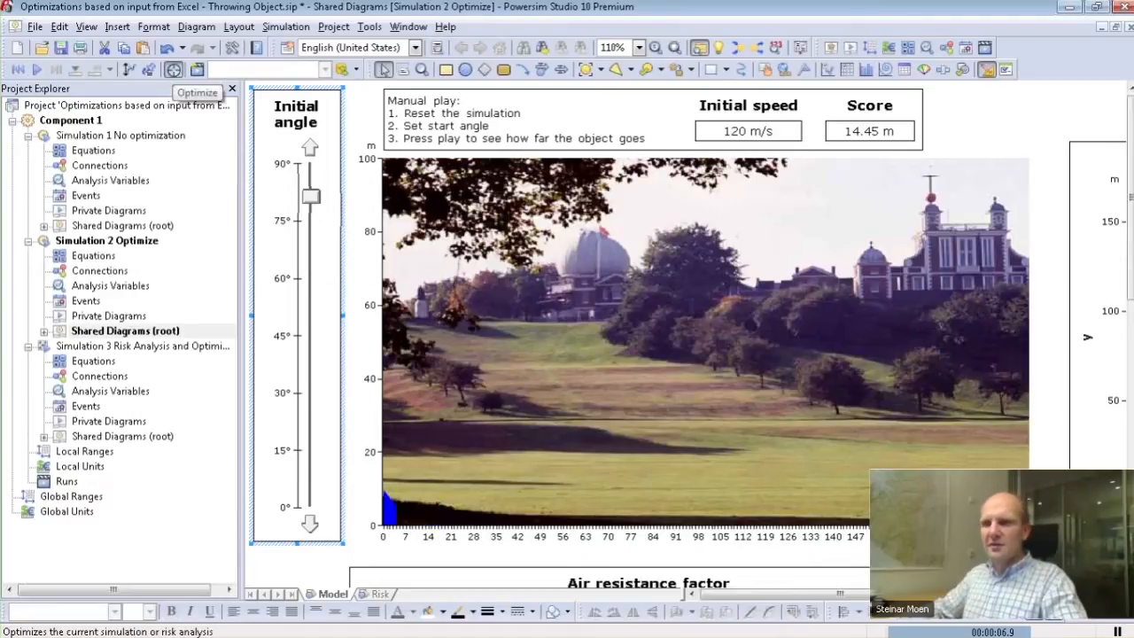
pyautogui.click(880, 611)
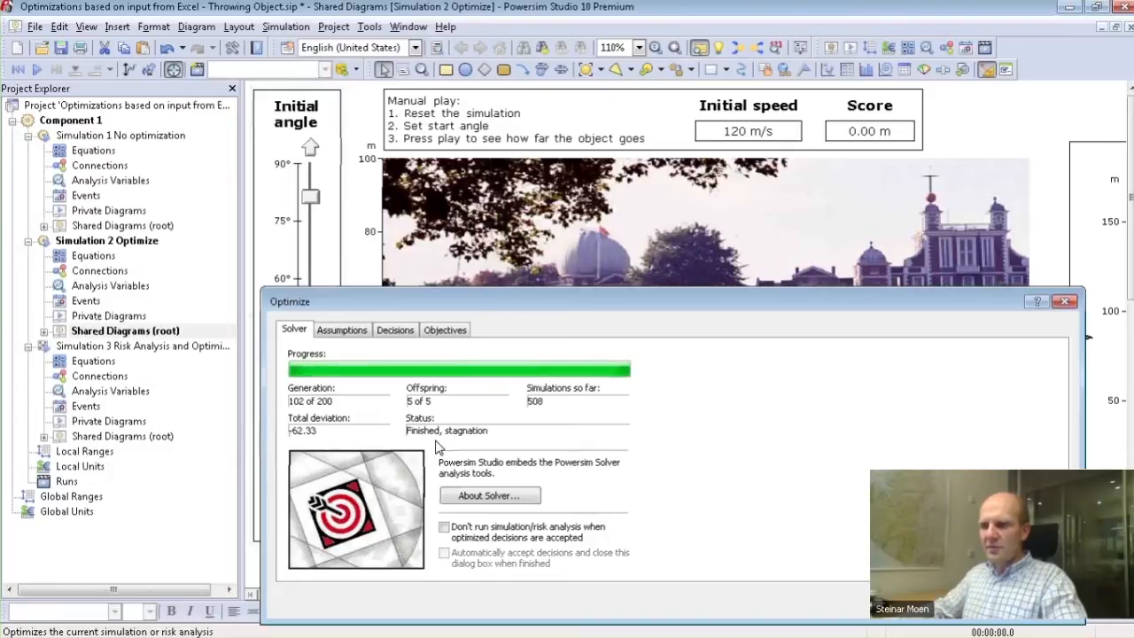
pyautogui.click(941, 605)
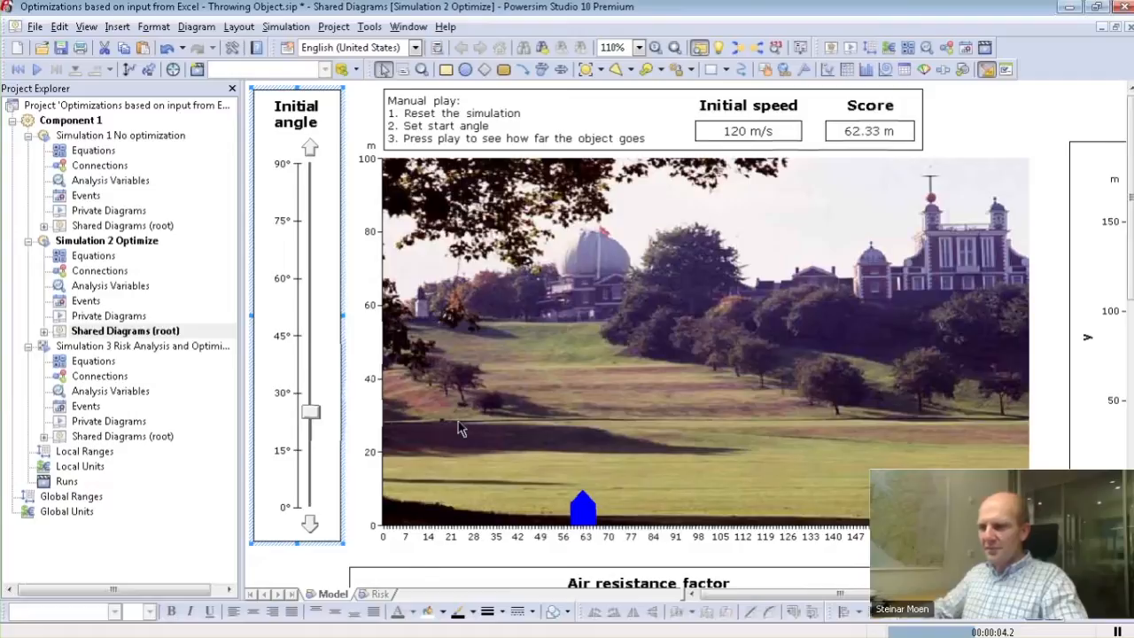
# Check the exact optimized value of the Initial angle constant in the model diagram
pyautogui.scroll(-5, 461, 429)
pyautogui.click(496, 479)
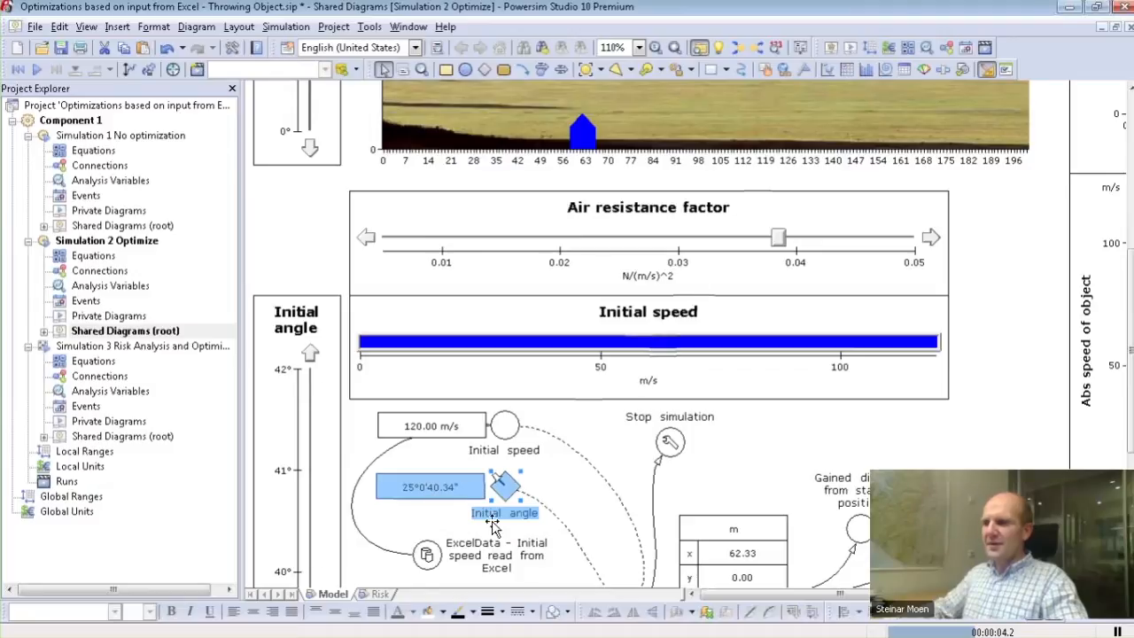
pyautogui.scroll(2, 526, 512)
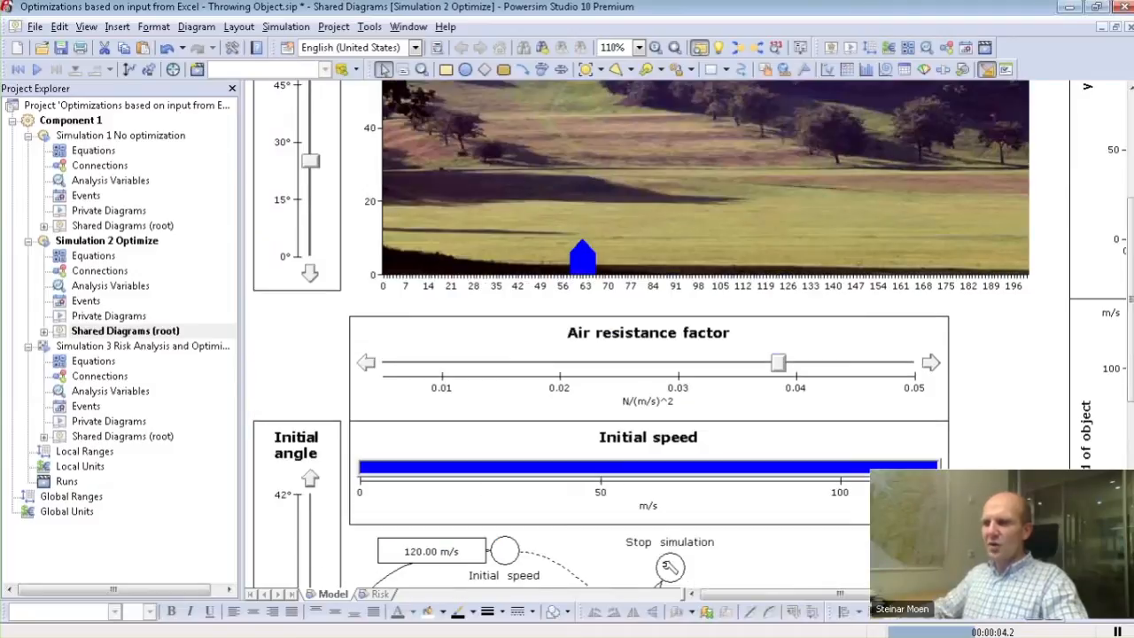
# Raise the initial angle slightly to about 27° and play the throw to check its score
pyautogui.scroll(2, 312, 293)
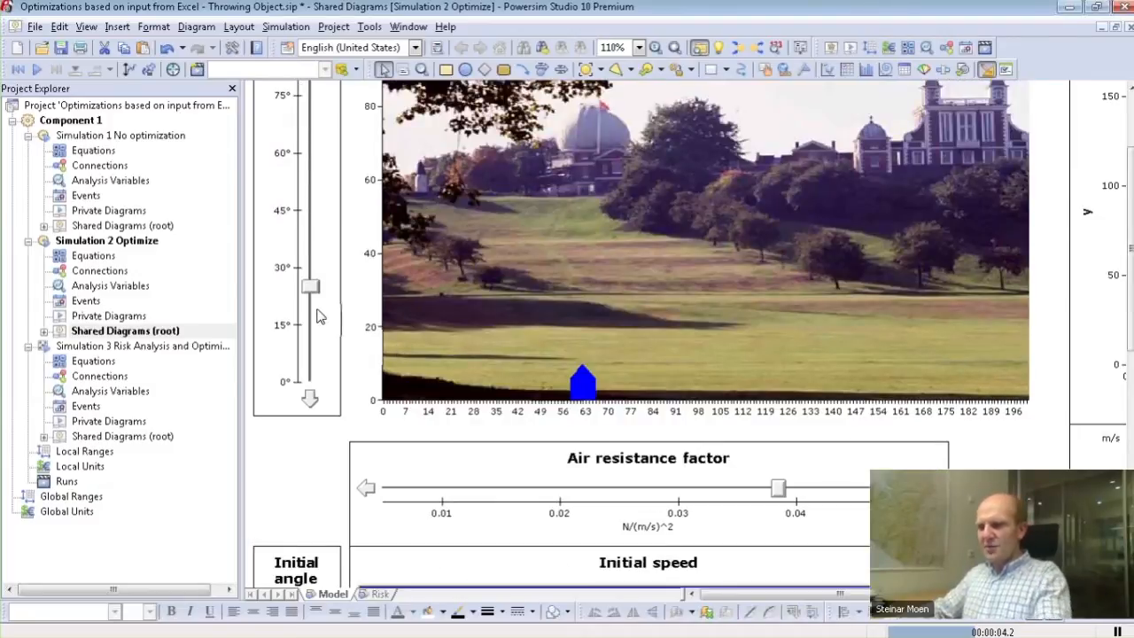
pyautogui.click(310, 288)
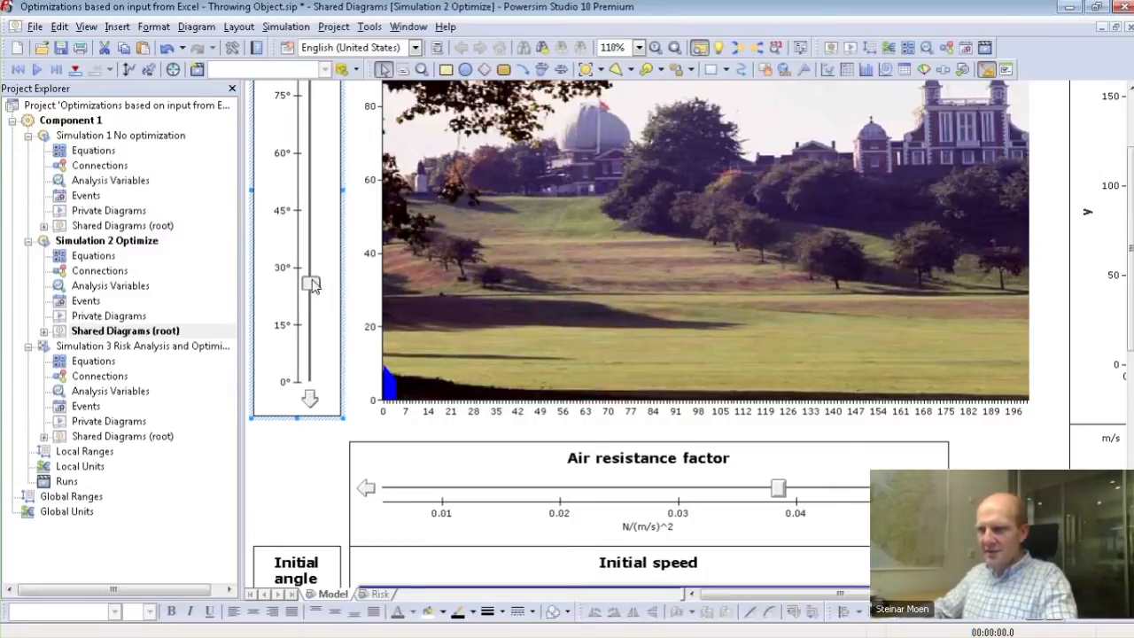
pyautogui.hotkey('ctrl', 'space')
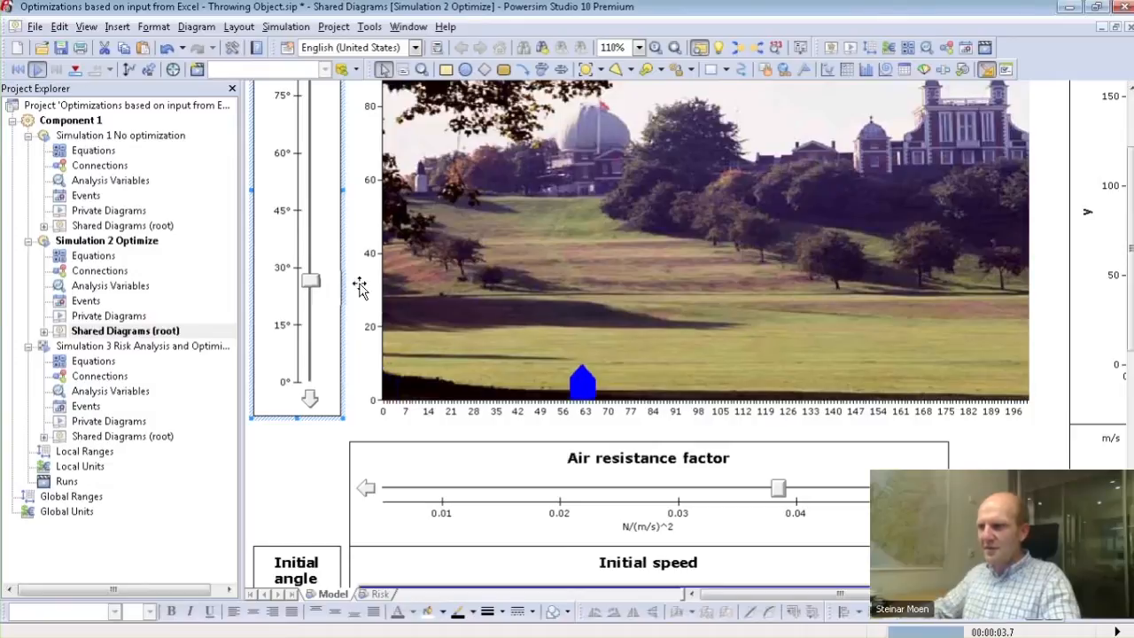
pyautogui.scroll(2, 572, 335)
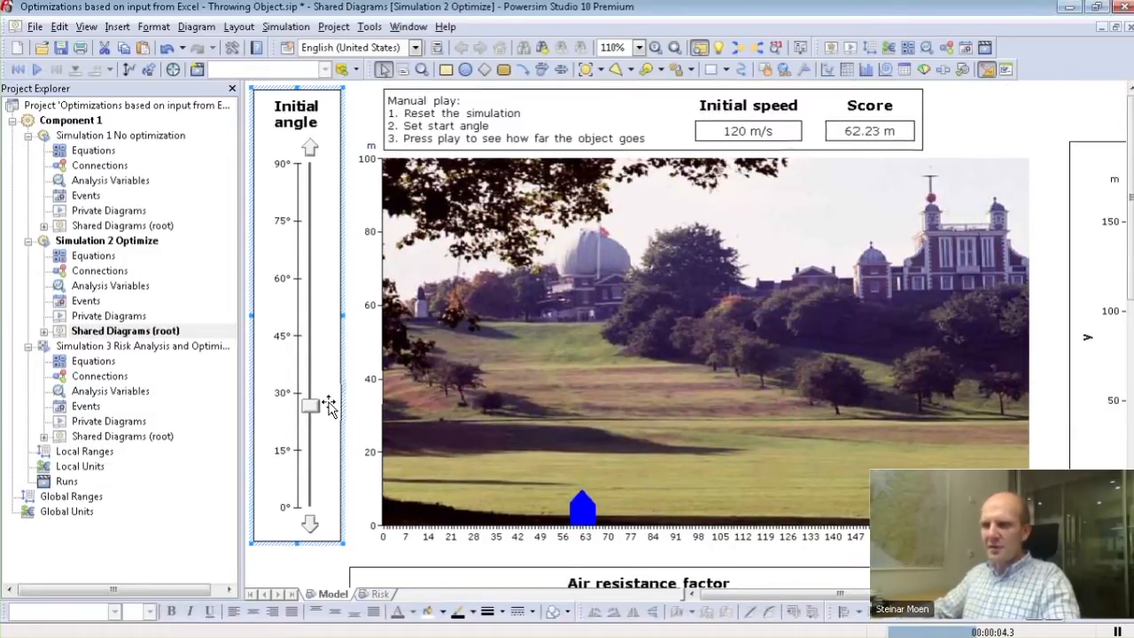
# Lower the initial angle to about 21°, play the throw and deselect the slider
pyautogui.moveTo(310, 405); pyautogui.dragTo(310, 428)
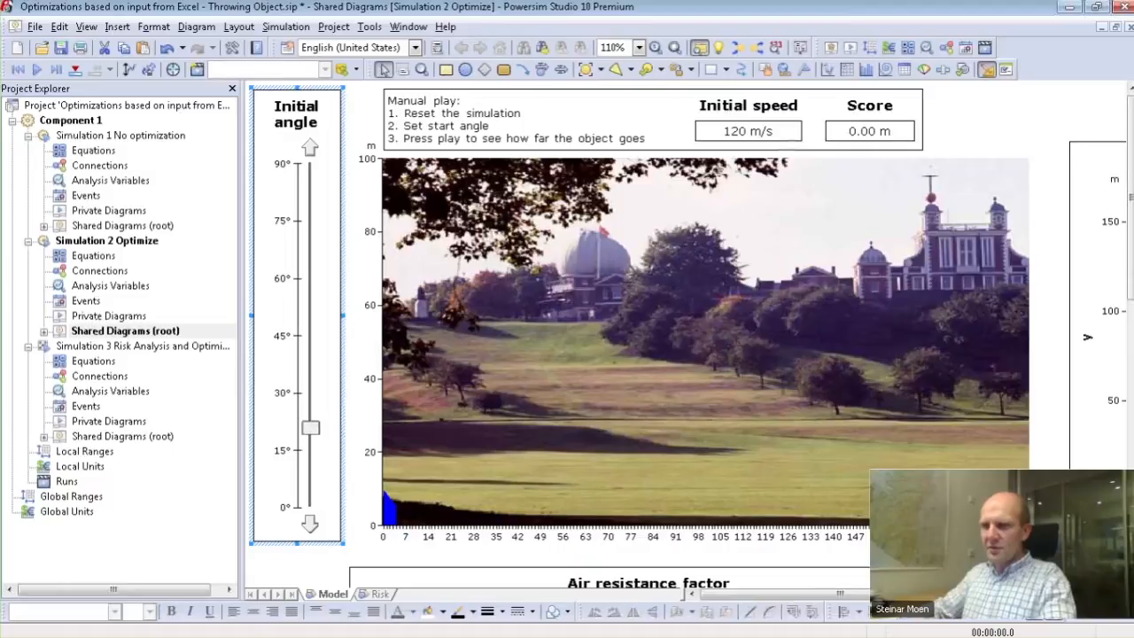
pyautogui.press('F5')
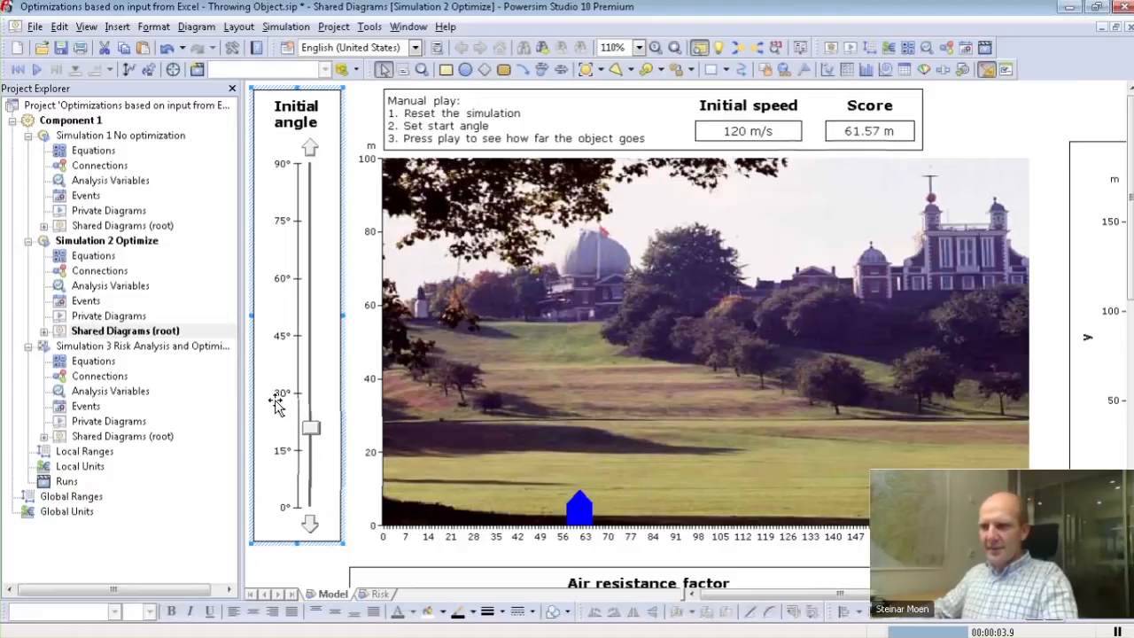
pyautogui.press('Escape')
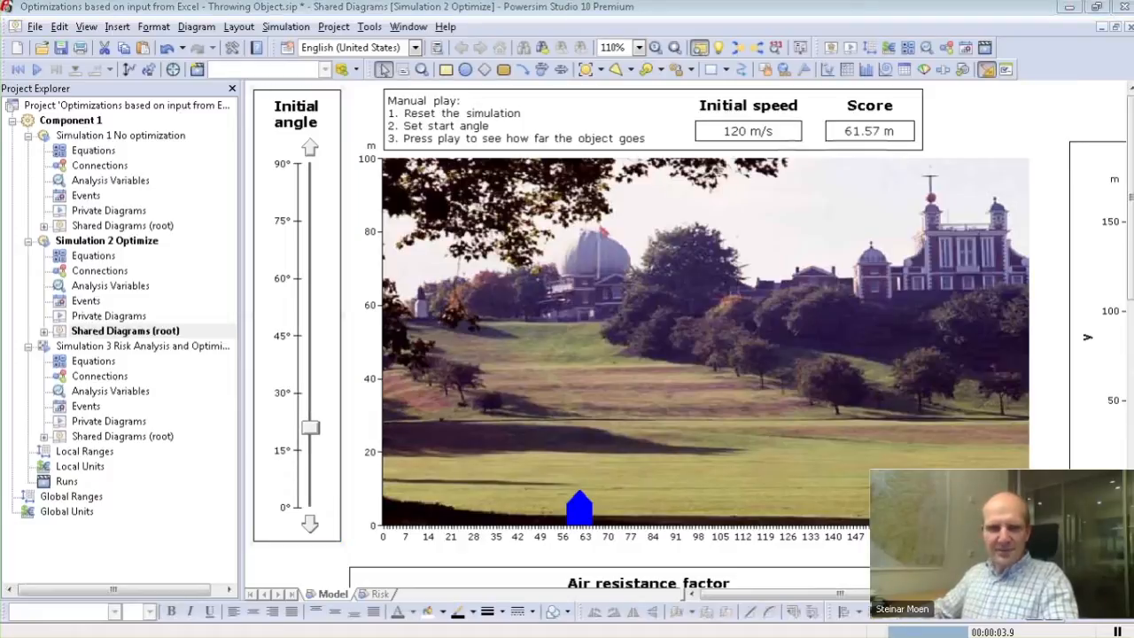
# Switch to Adobe Reader and read further down the agenda for the optimization webinar
pyautogui.hotkey('alt', 'Tab')
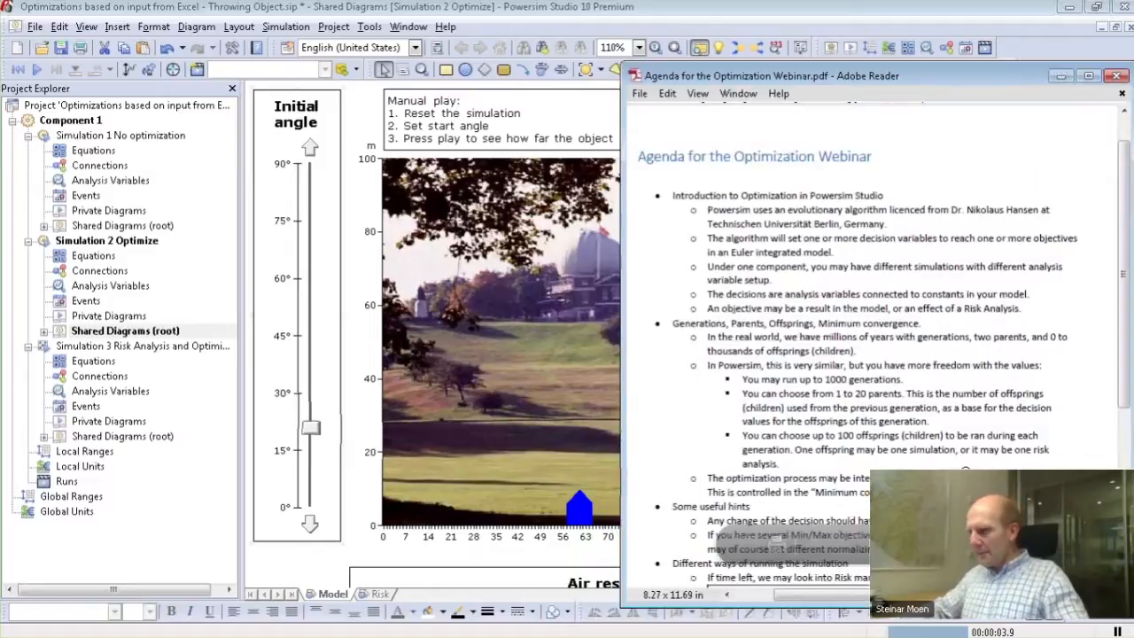
pyautogui.scroll(-3, 1027, 447)
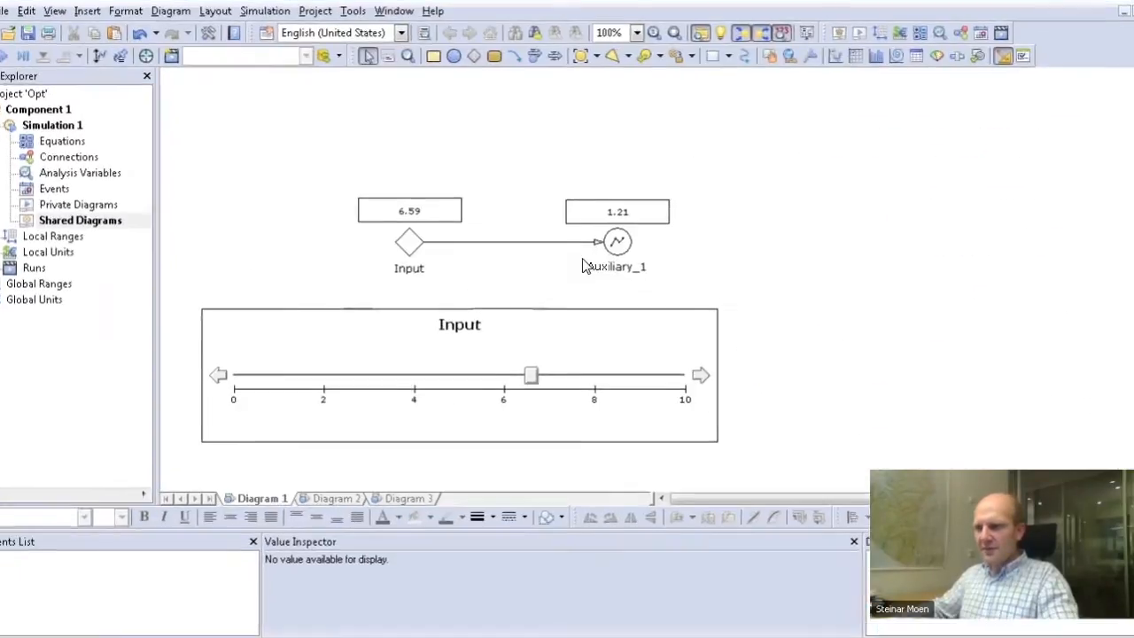
# In the Opt project, change Auxiliary_1's function from GRAPHCURVE to GRAPH in the Function Wizard and show its graph points
pyautogui.doubleClick(618, 242)
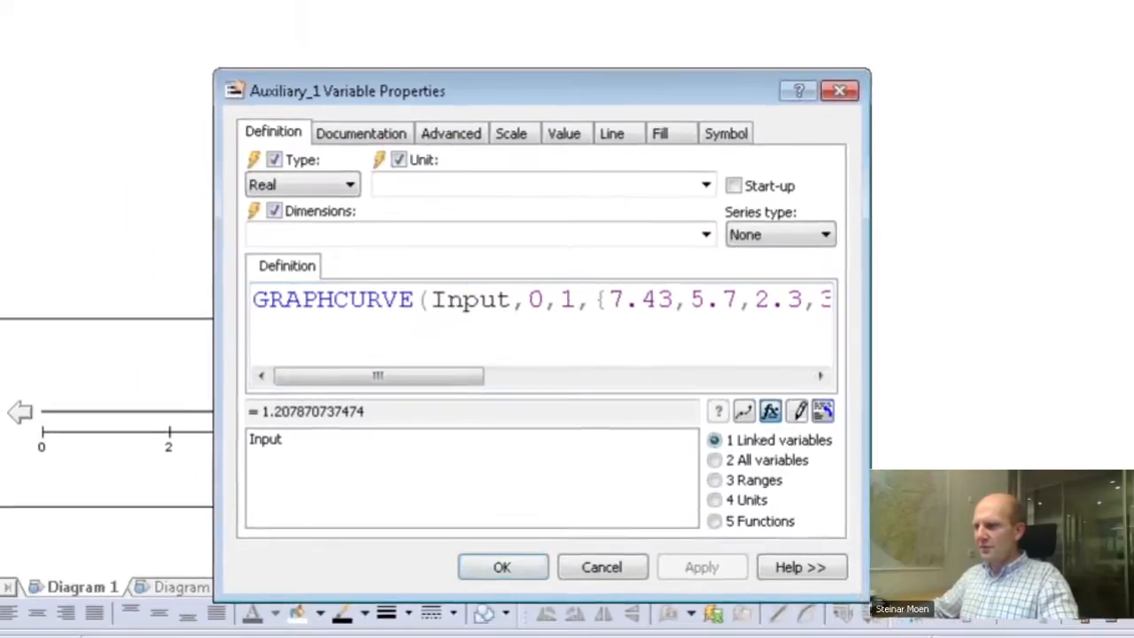
pyautogui.click(769, 411)
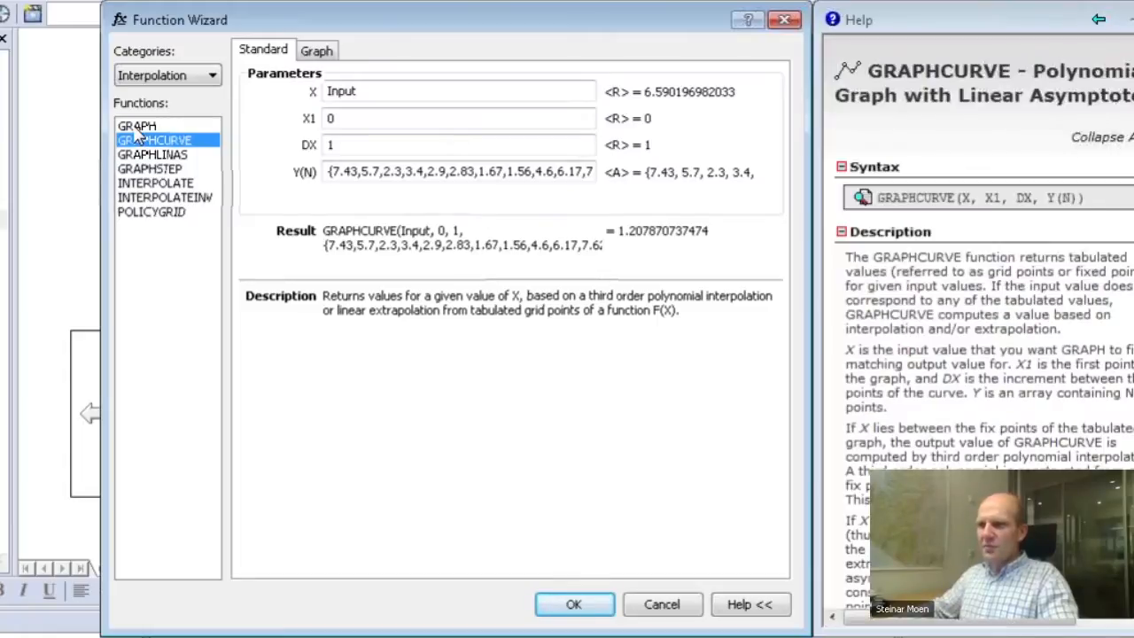
pyautogui.click(137, 127)
pyautogui.click(320, 49)
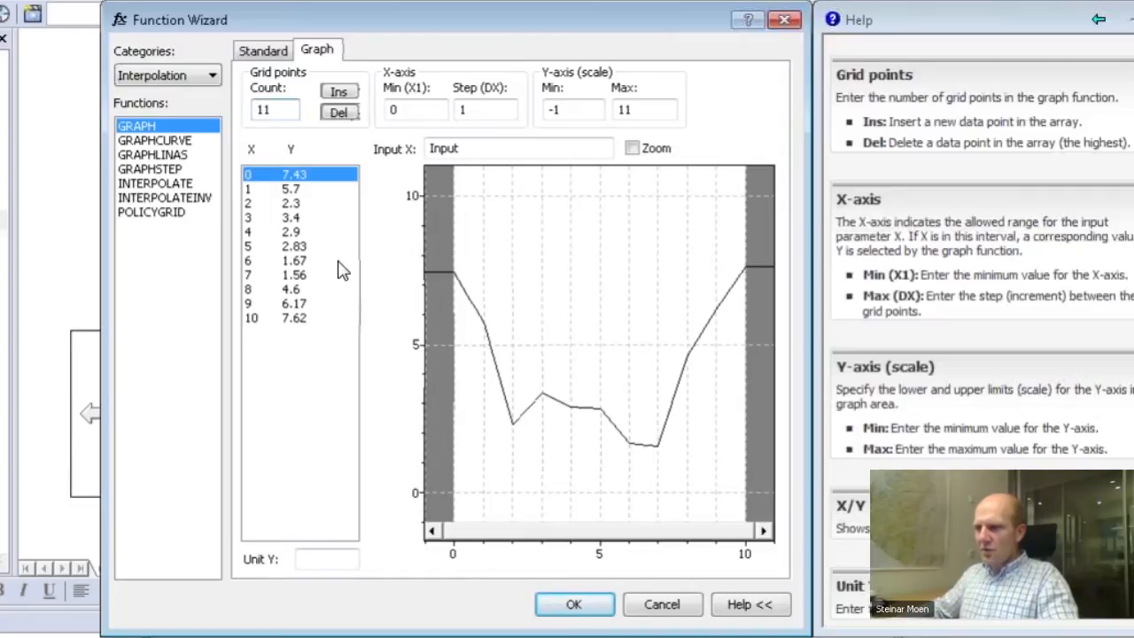
# Set the graph's Y values at X = 8, 7 and 6 to 4, forming a flat section
pyautogui.click(297, 292)
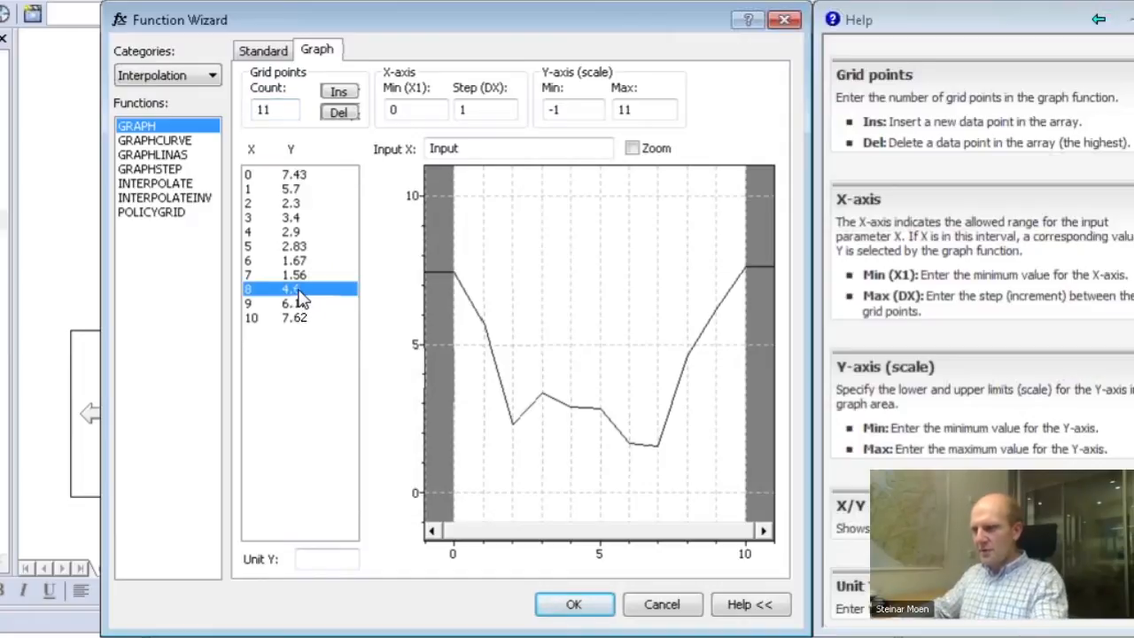
pyautogui.click(296, 293)
pyautogui.write('4')
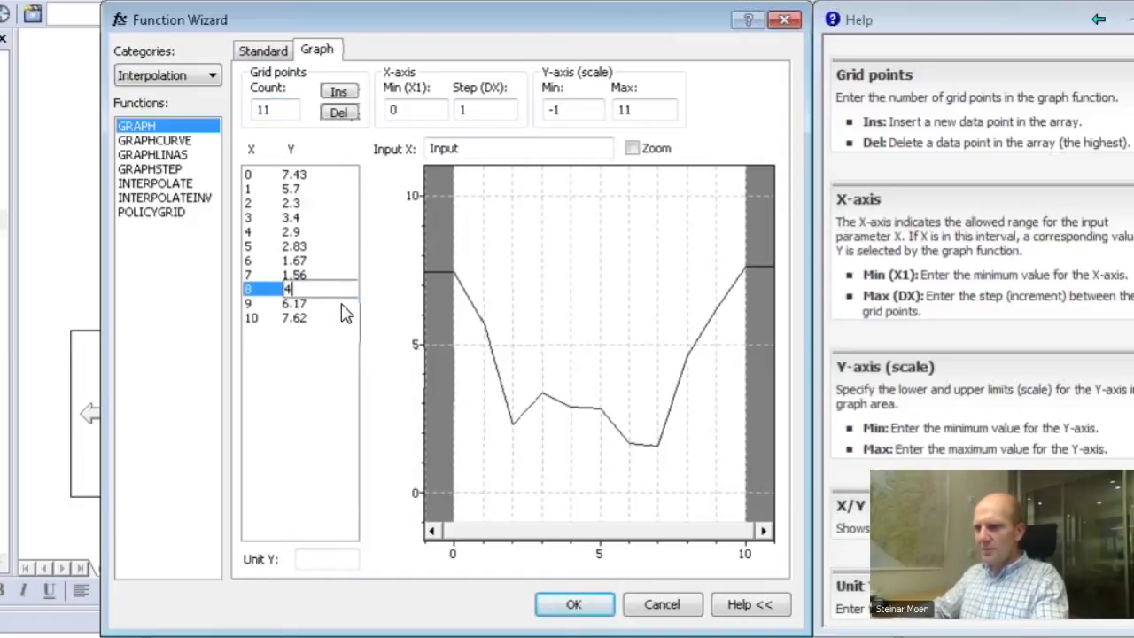
pyautogui.press('Return')
pyautogui.press('Up')
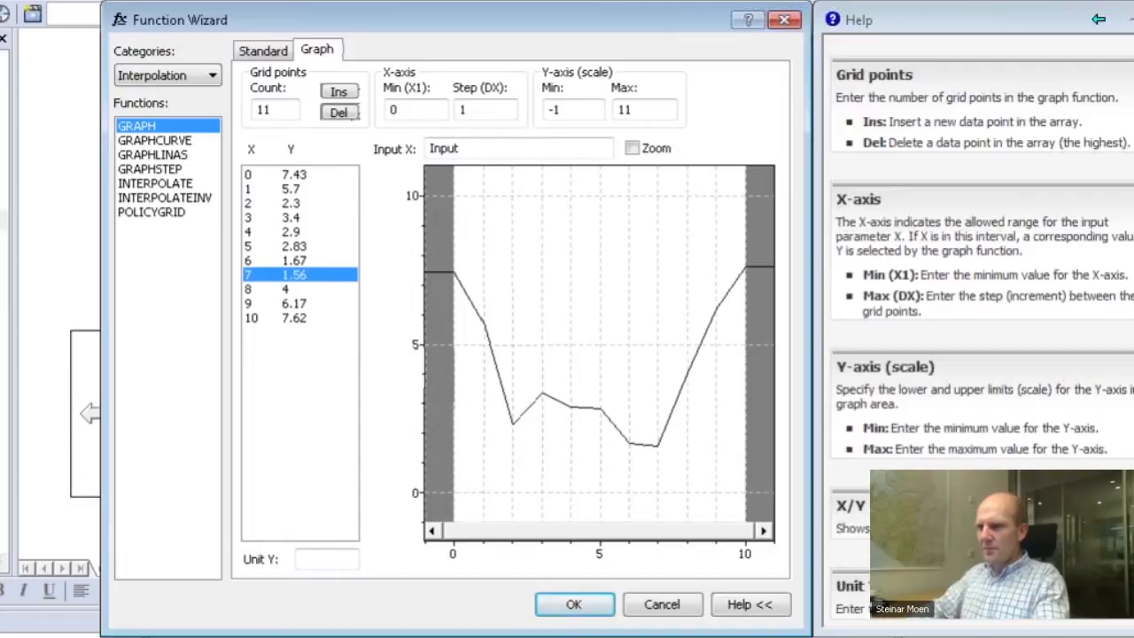
pyautogui.write('4')
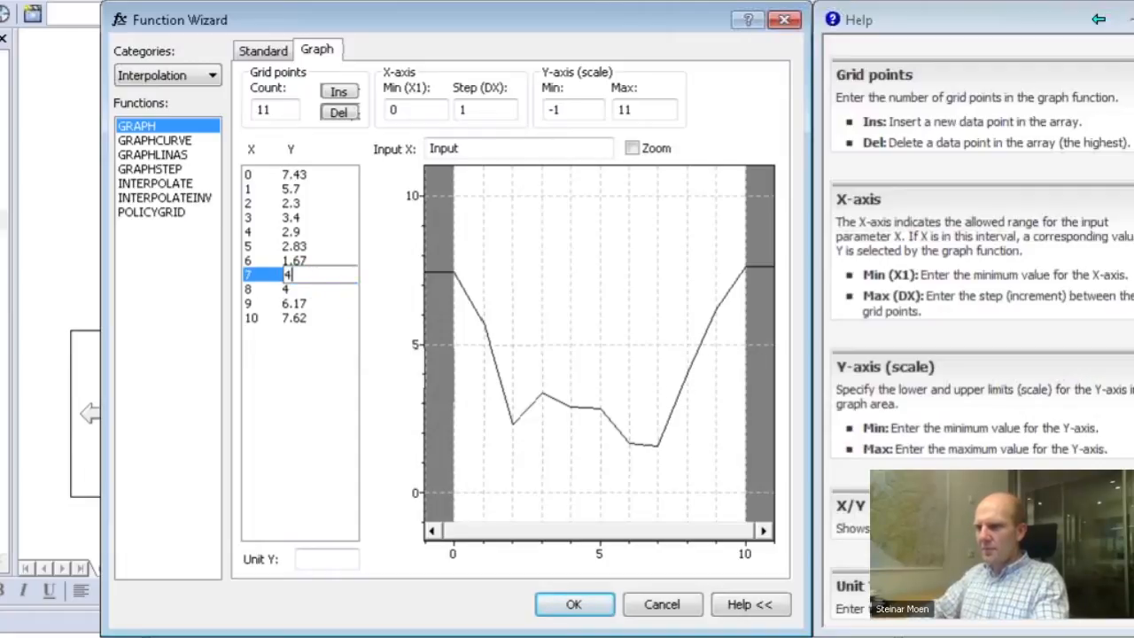
pyautogui.press('Return')
pyautogui.press('Up')
pyautogui.write('4')
pyautogui.press('Return')
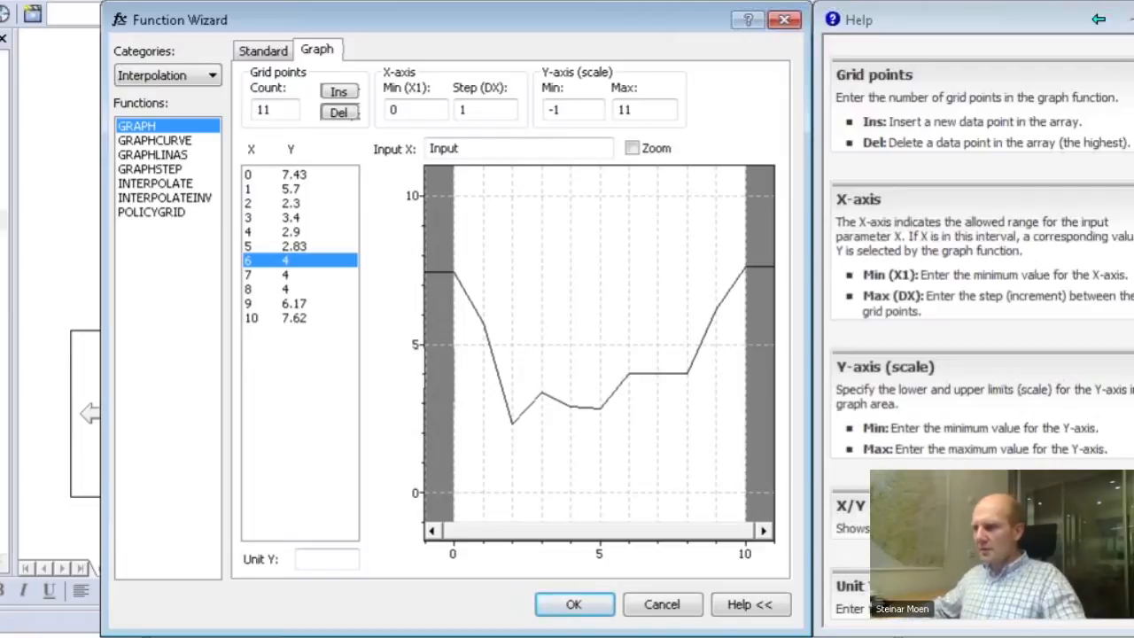
# Redraw the curve from X = 1 to 5 so it slopes from about 5.6 to 4.9, and accept the Auxiliary_1 definition
pyautogui.moveTo(602, 409)
pyautogui.mouseDown()
pyautogui.moveTo(598, 355)
pyautogui.moveTo(484, 326)
pyautogui.mouseUp()
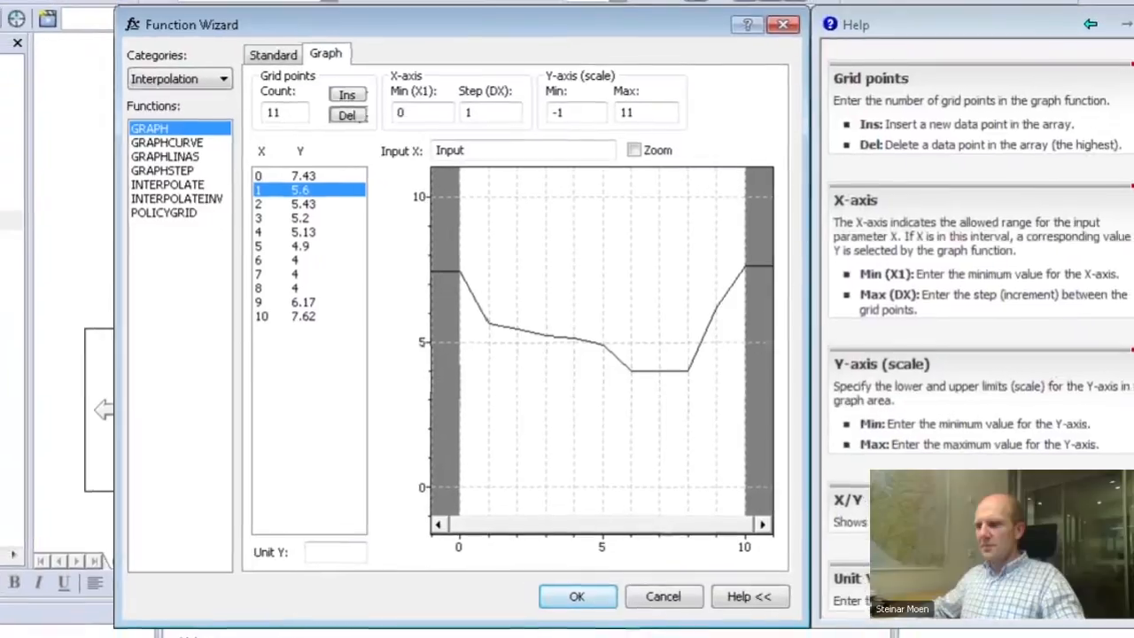
pyautogui.click(574, 604)
pyautogui.click(558, 490)
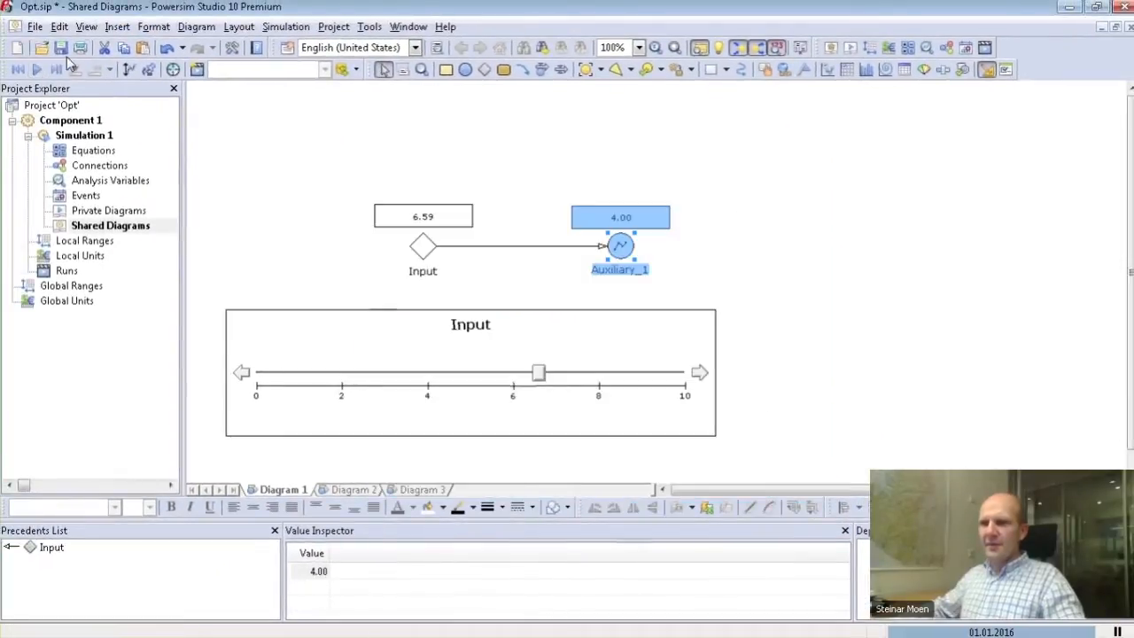
# Optimize Simulation 1 with 300 maximum generations, 6 parents and 70 offsprings, and accept the resulting decision
pyautogui.click(173, 69)
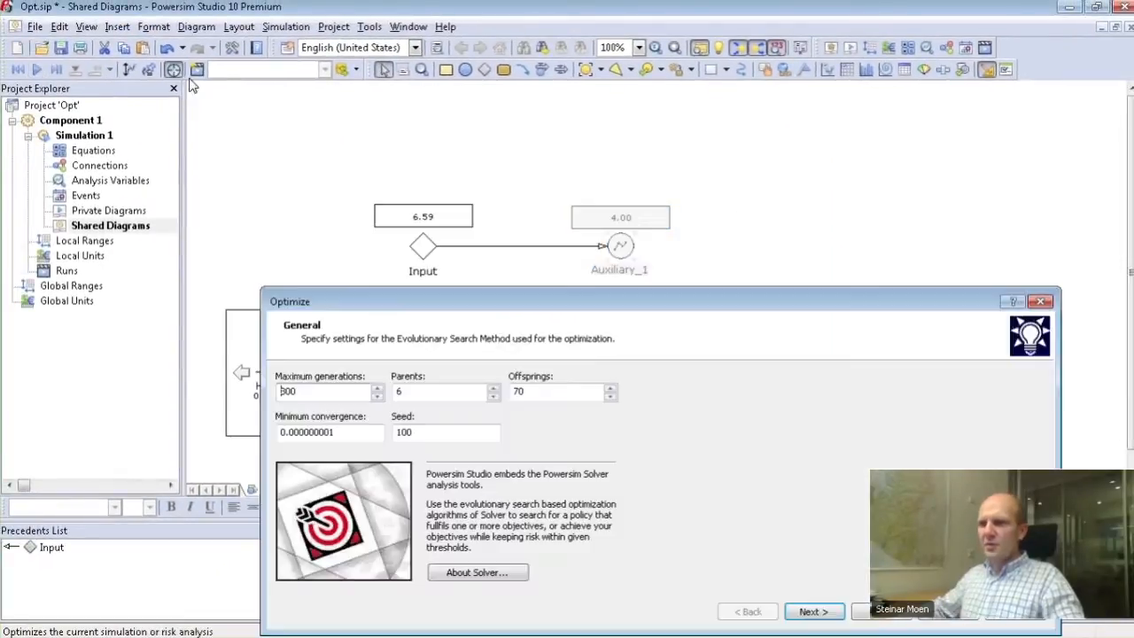
pyautogui.click(888, 611)
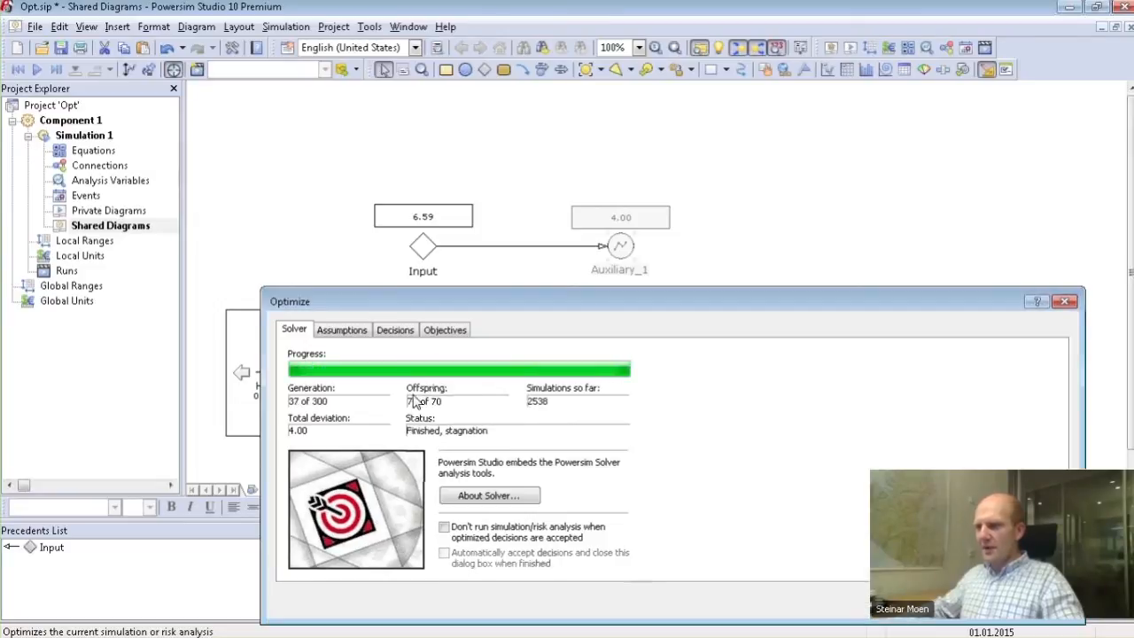
pyautogui.press('Return')
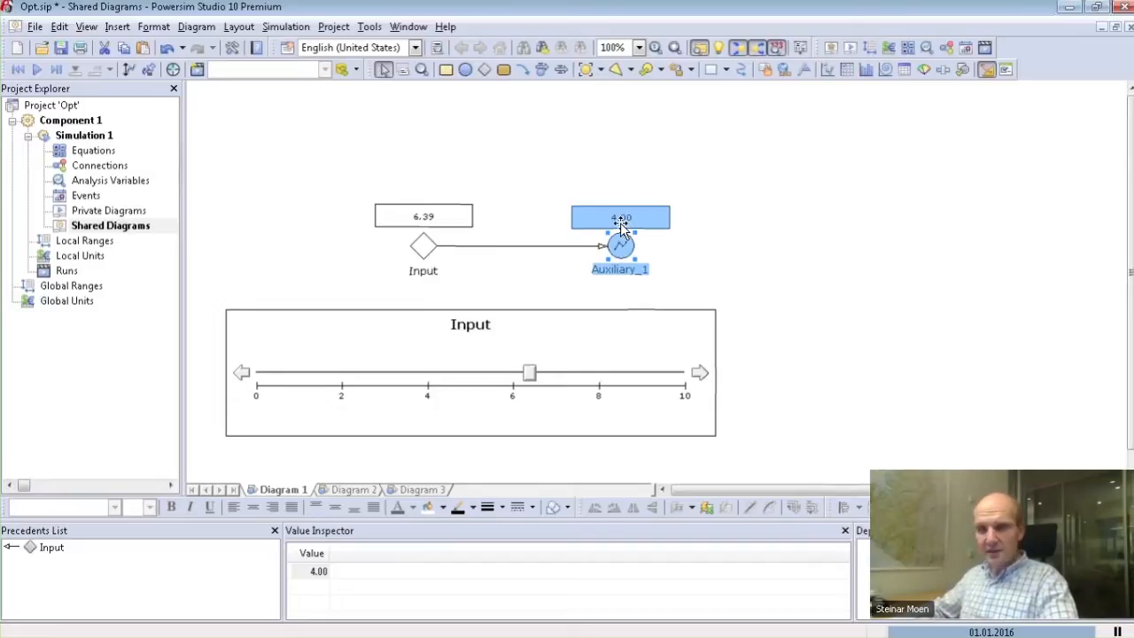
# Move the Input slider to about 6.59 and on to about 7.66 to compare Auxiliary_1 along the flat section
pyautogui.click(532, 380)
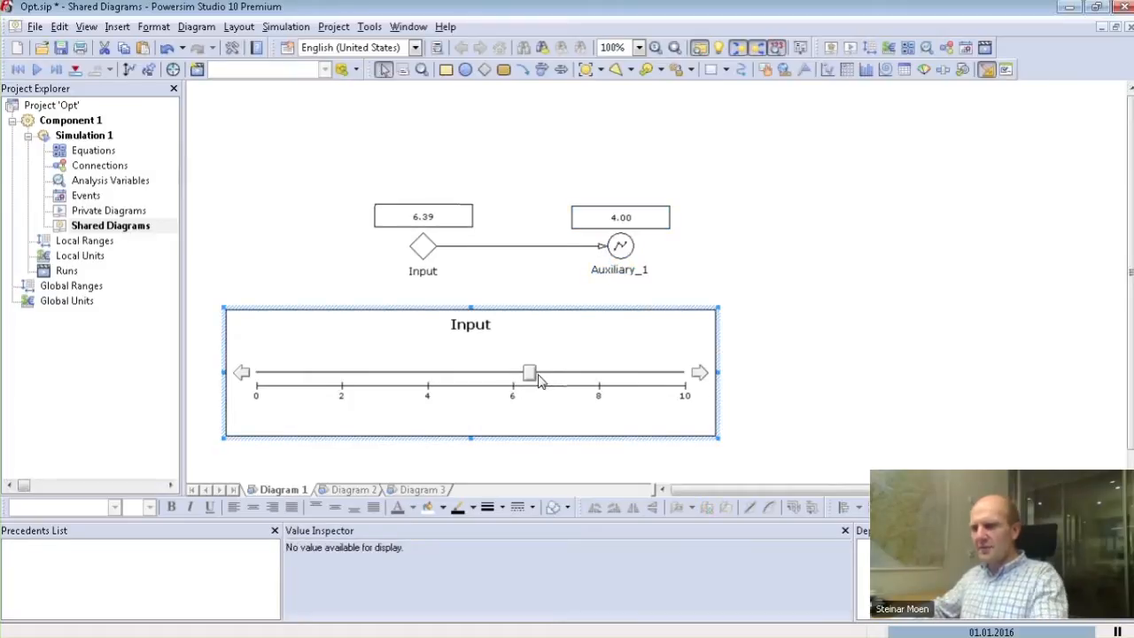
pyautogui.moveTo(529, 376); pyautogui.dragTo(538, 376)
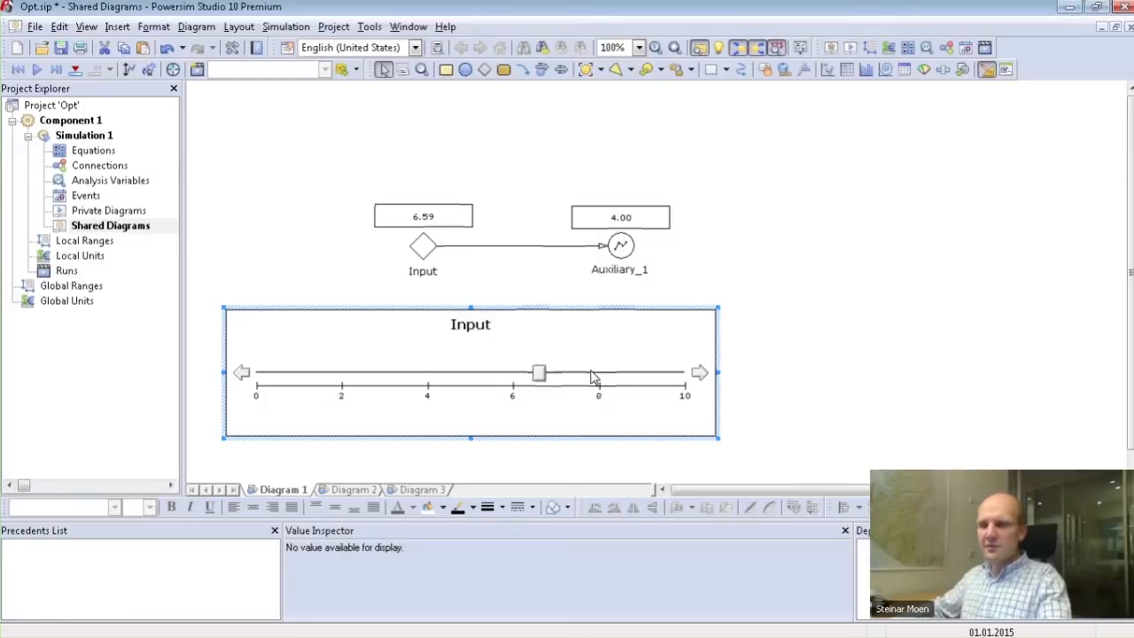
pyautogui.moveTo(539, 375); pyautogui.dragTo(584, 373)
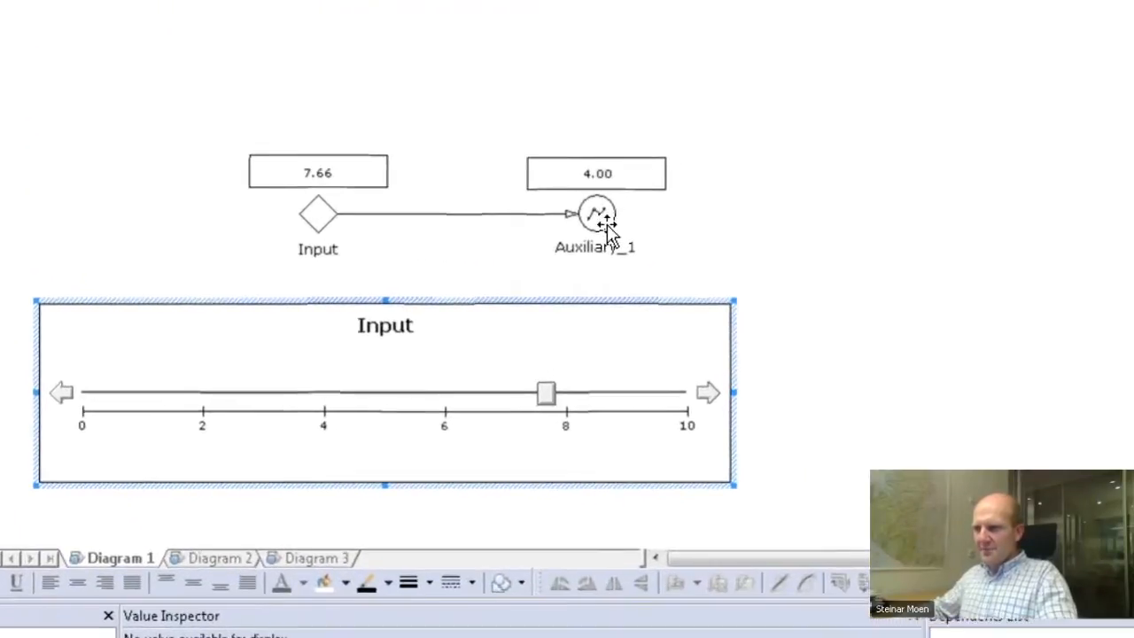
# Lower the Auxiliary_1 graph's Y value at X = 7 to about 3.16 and accept the new definition
pyautogui.doubleClick(607, 226)
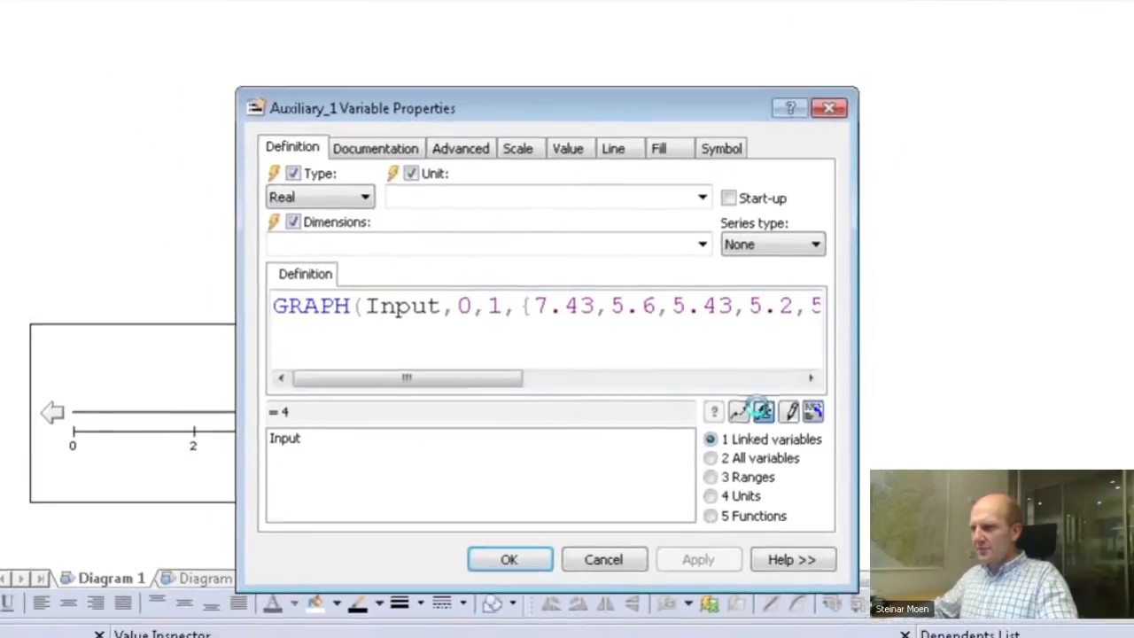
pyautogui.click(762, 410)
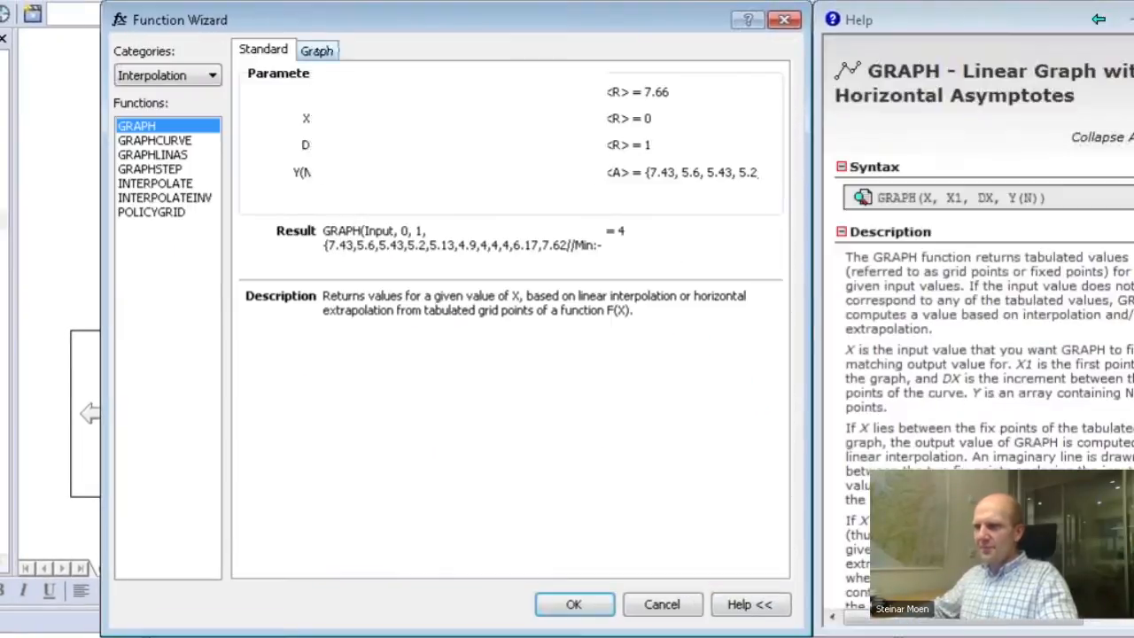
pyautogui.click(317, 49)
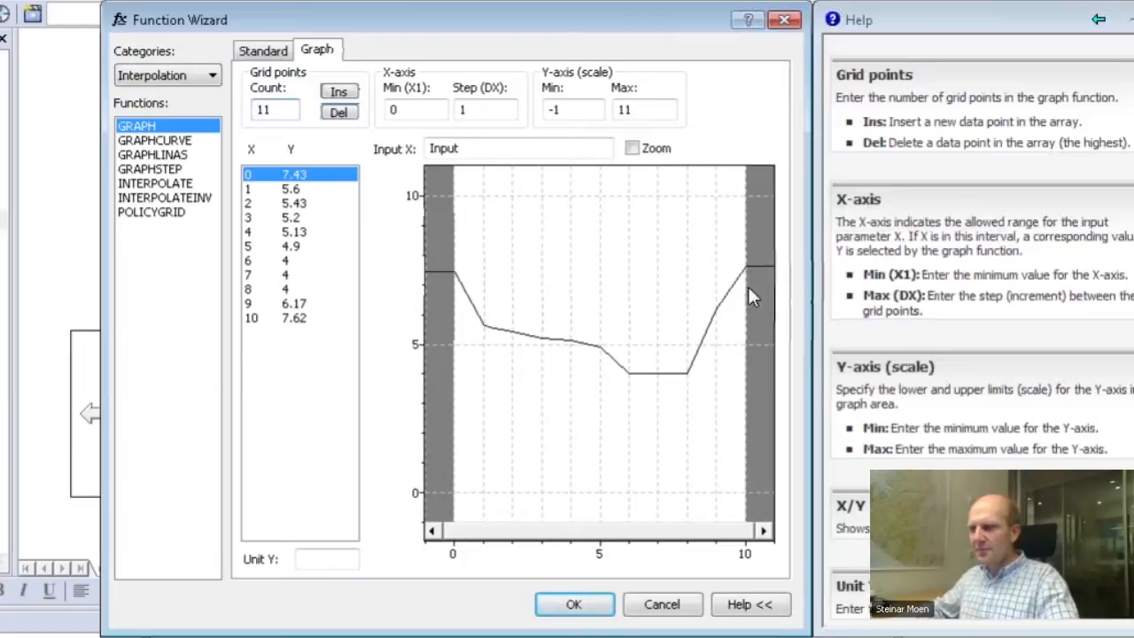
pyautogui.moveTo(659, 375); pyautogui.dragTo(668, 410)
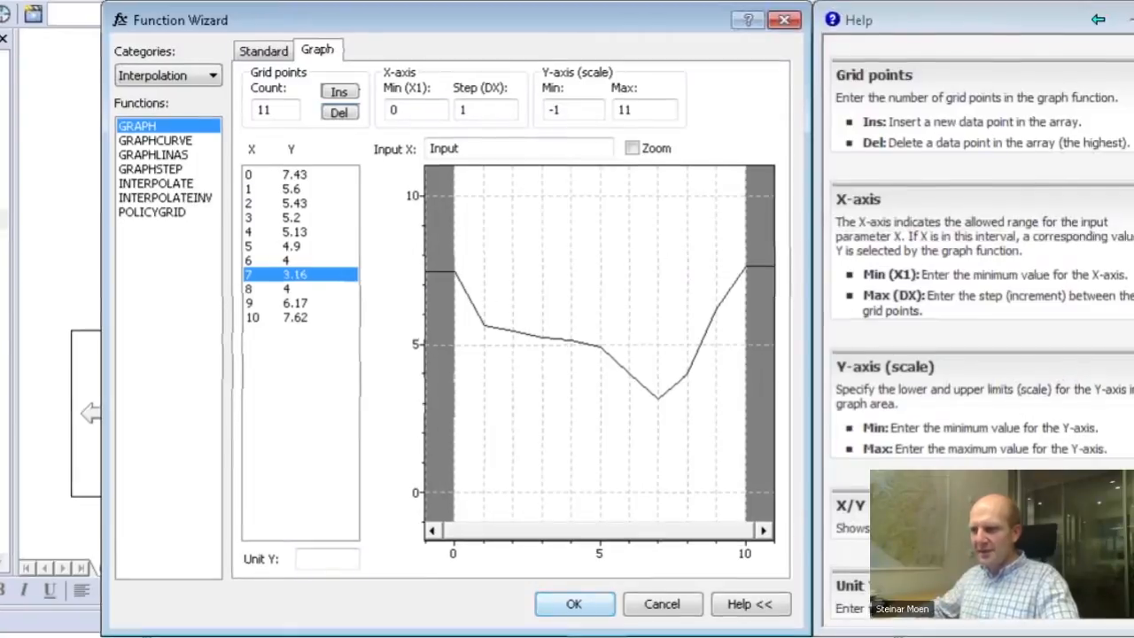
pyautogui.click(574, 604)
pyautogui.click(518, 576)
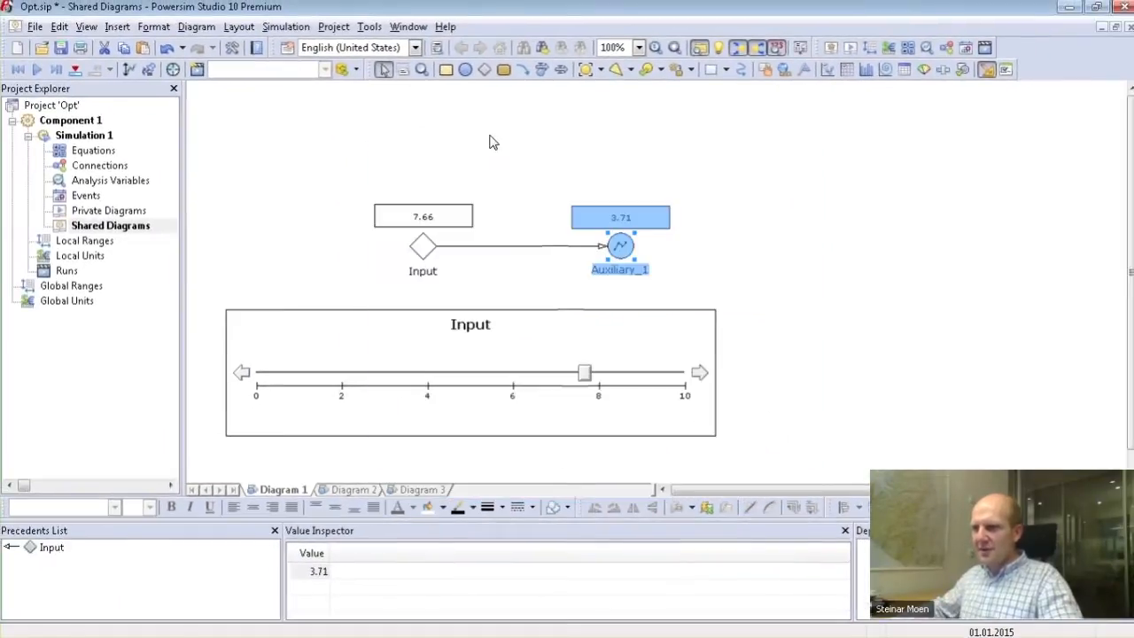
# Optimize the simulation for the reshaped graph with the existing solver settings and accept the optimized decision
pyautogui.click(173, 69)
pyautogui.click(885, 613)
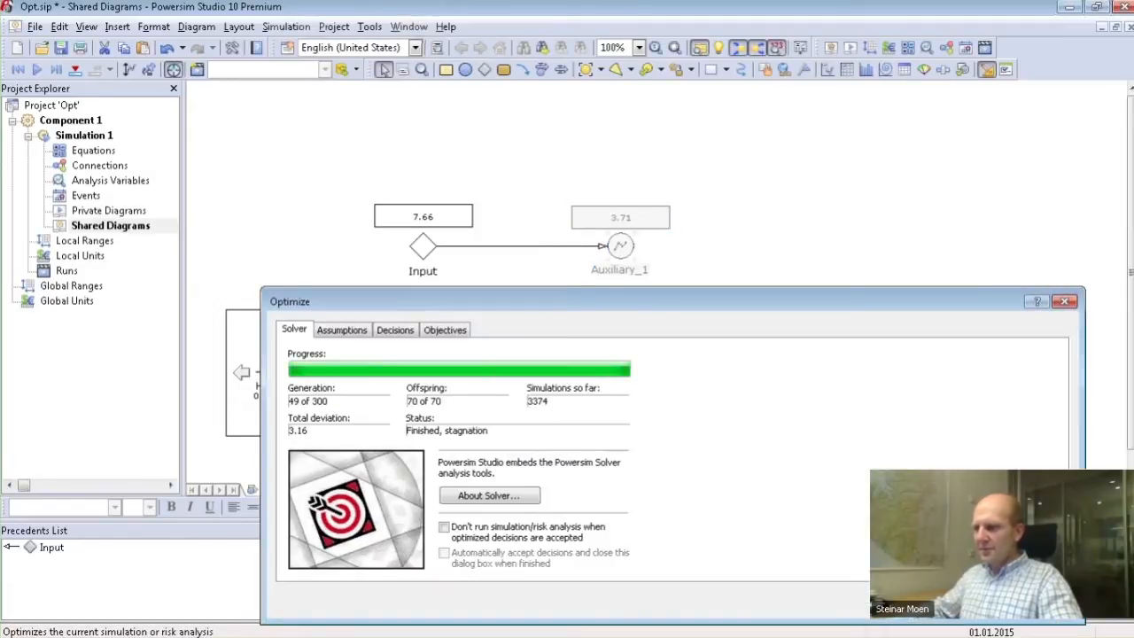
pyautogui.click(888, 611)
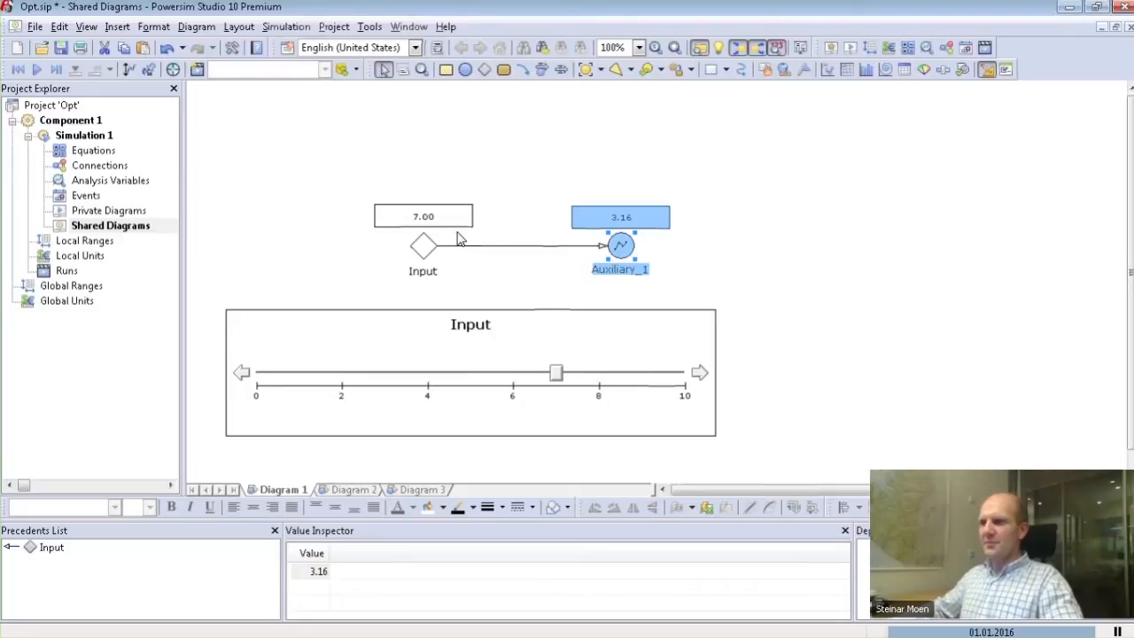
# Set the minimum of the Input variable's scale to -100
pyautogui.click(423, 248)
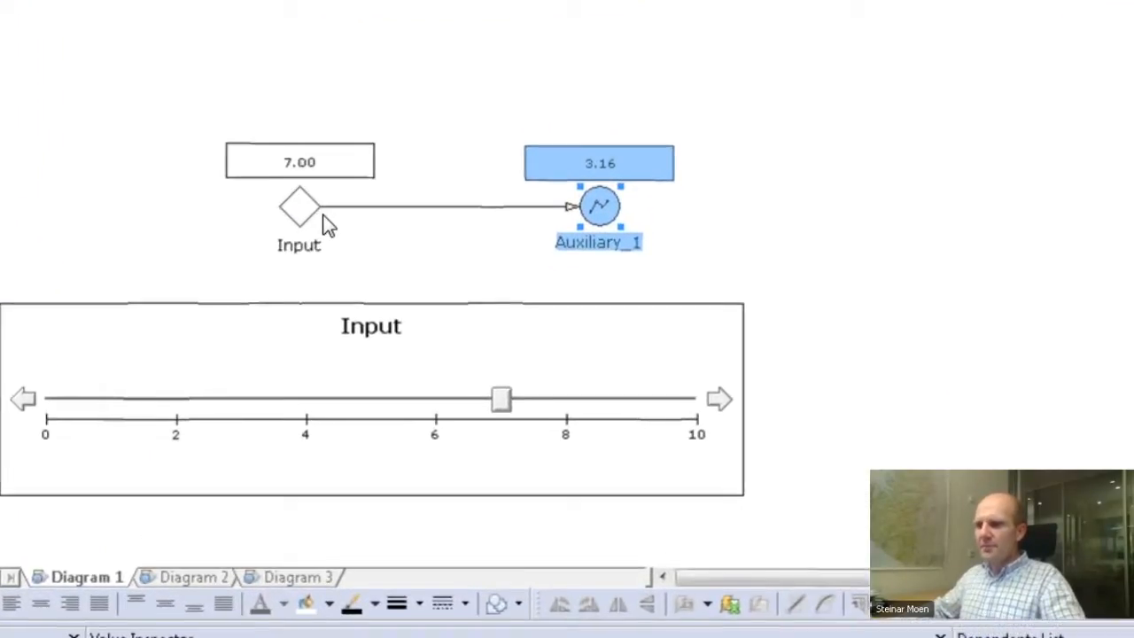
pyautogui.doubleClick(241, 188)
pyautogui.click(498, 78)
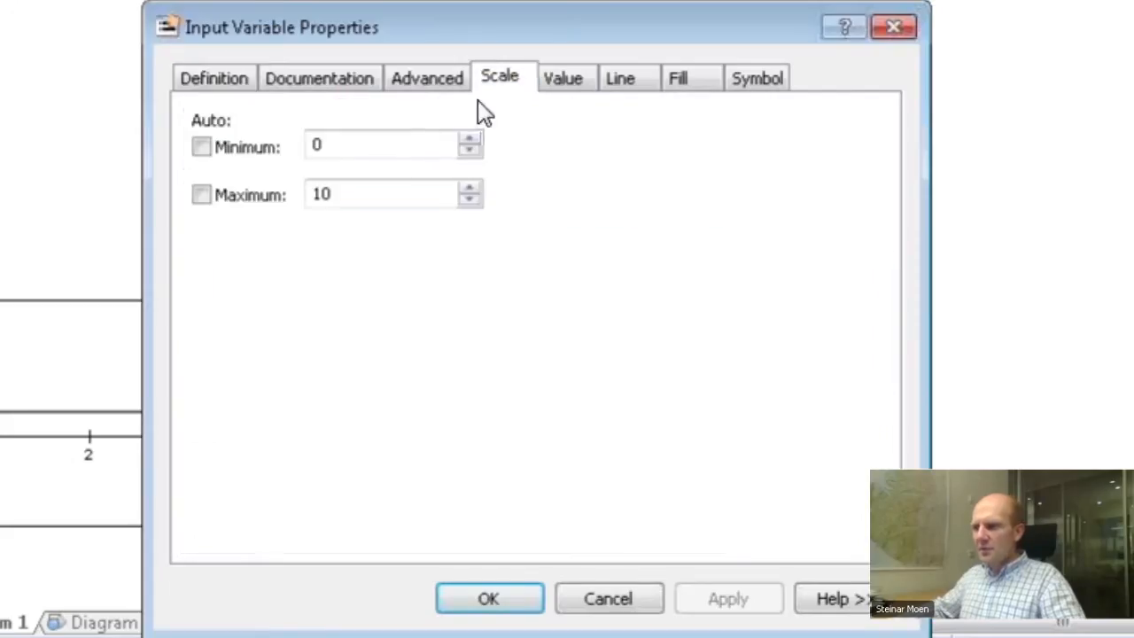
pyautogui.click(315, 144)
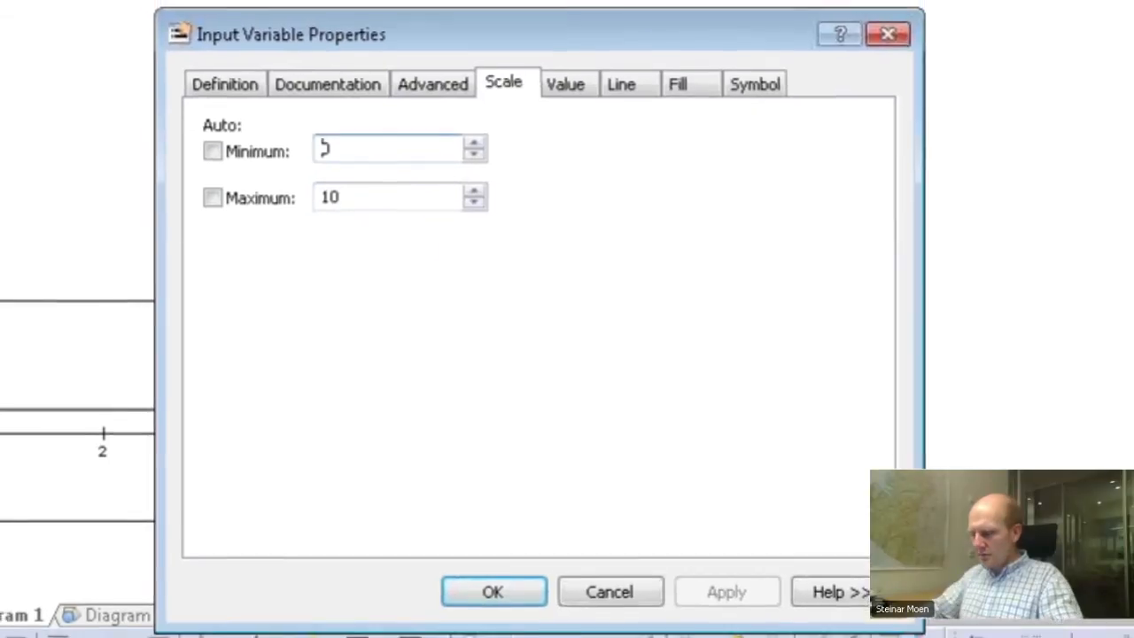
pyautogui.write('-10')
pyautogui.press('Return')
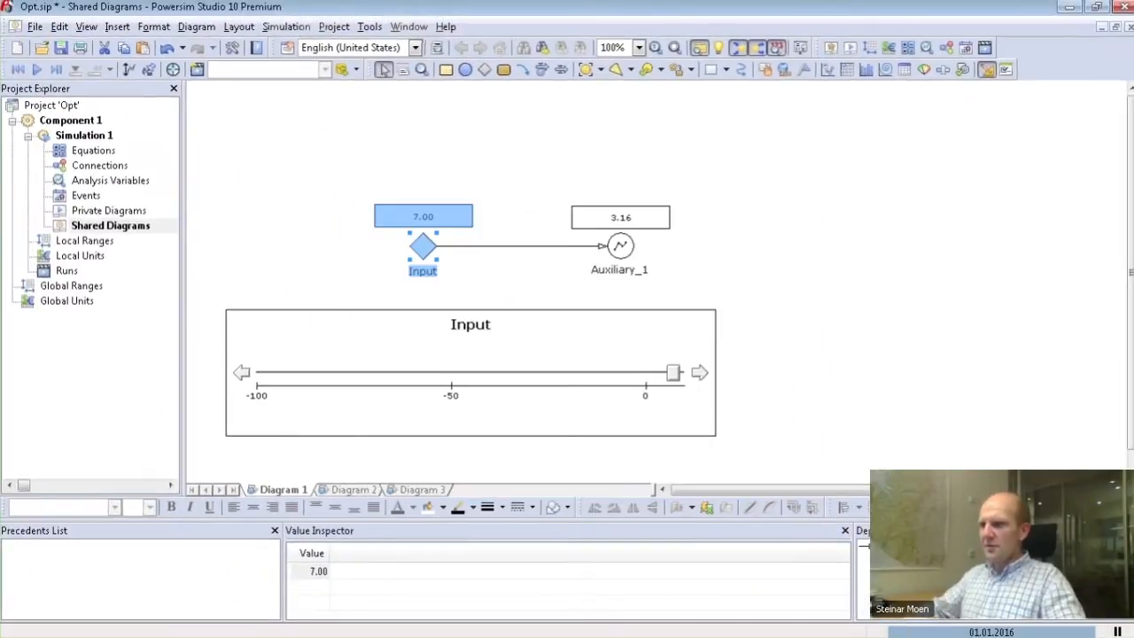
# Move the Input slider to 0 and try to move it further into the negative range
pyautogui.click(662, 378)
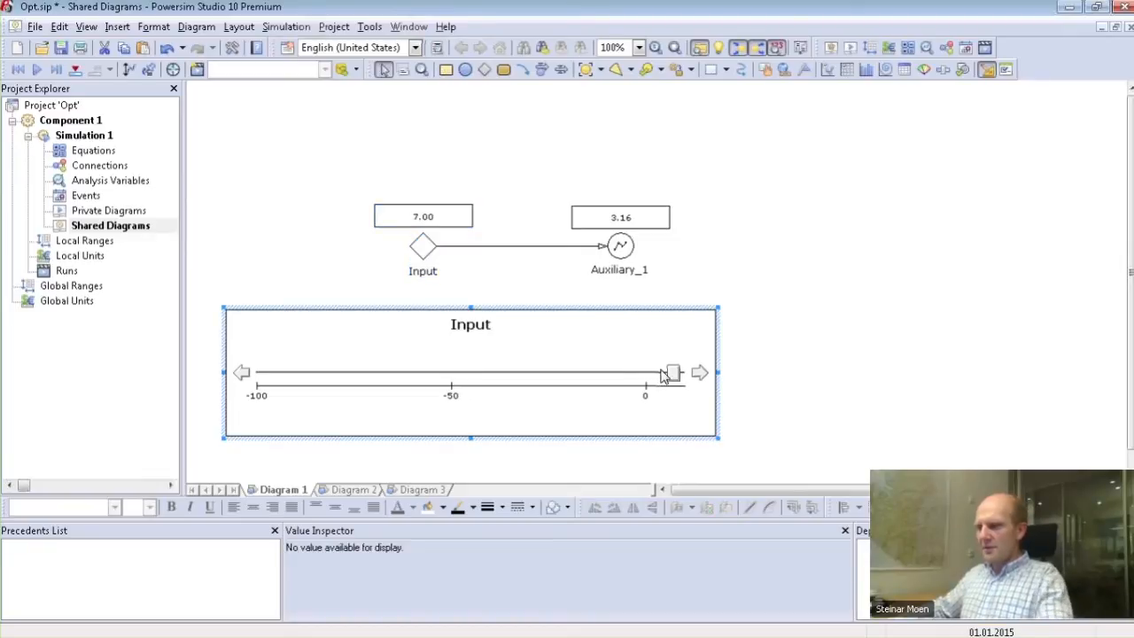
pyautogui.moveTo(680, 377); pyautogui.dragTo(677, 383)
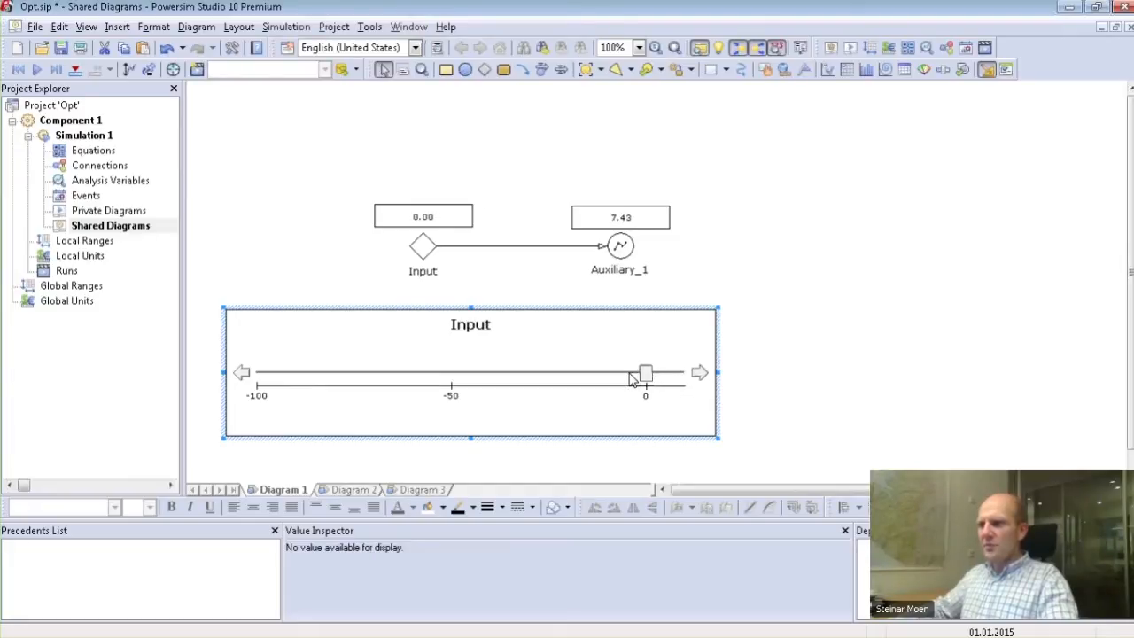
pyautogui.moveTo(645, 373)
pyautogui.mouseDown()
pyautogui.moveTo(661, 376)
pyautogui.moveTo(632, 379)
pyautogui.mouseUp()
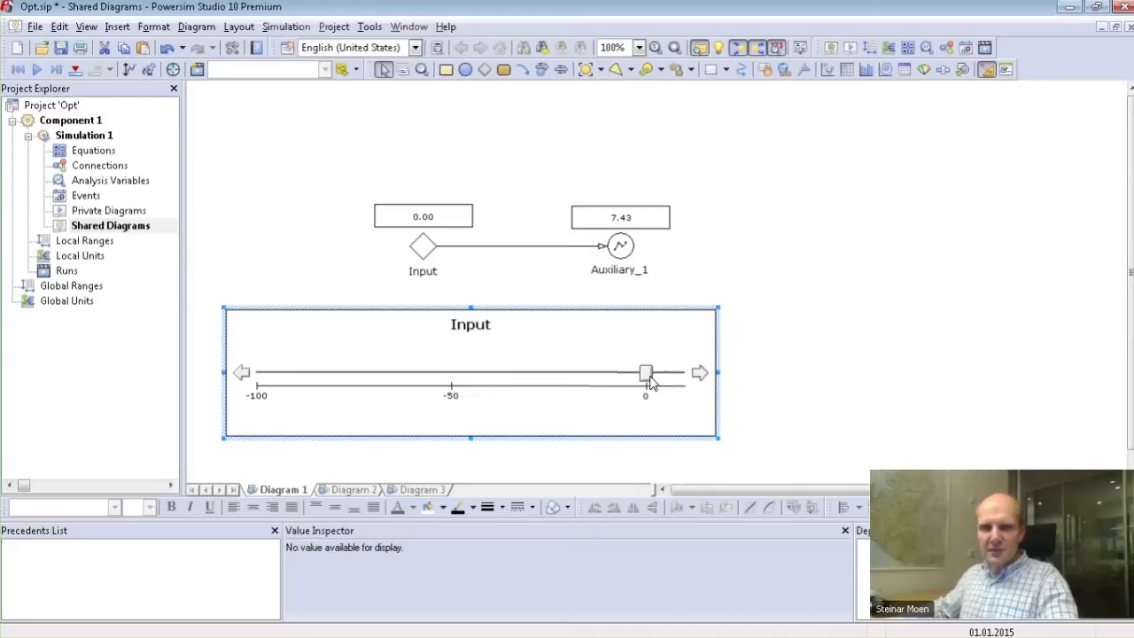
pyautogui.moveTo(647, 376); pyautogui.dragTo(673, 375)
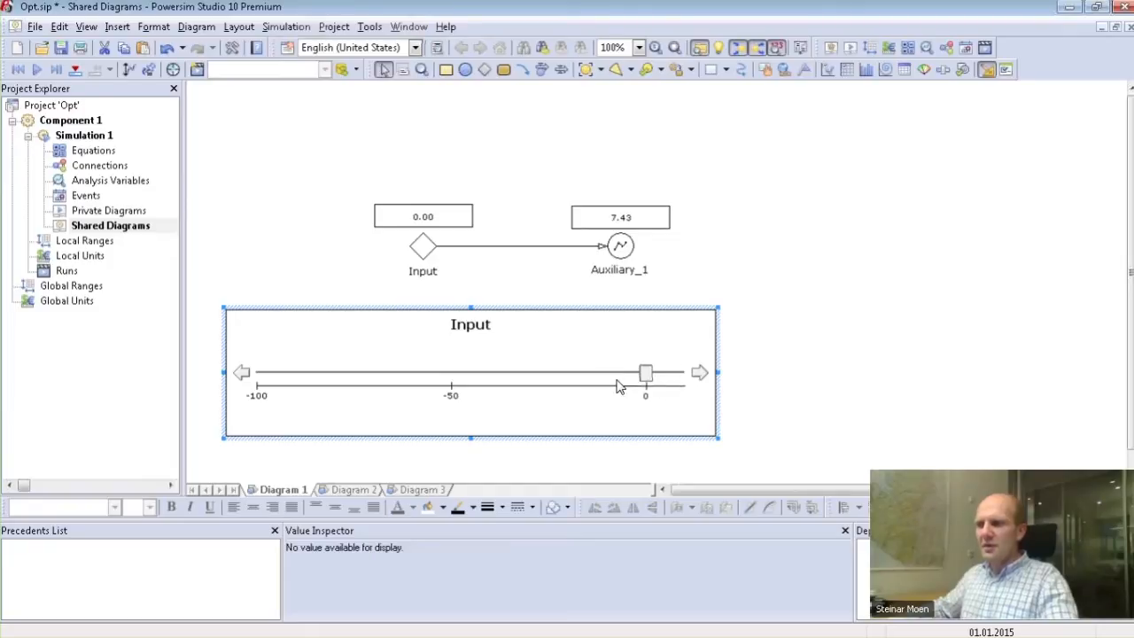
# Set the minimum value of the Input decision to -100 in the analysis variables
pyautogui.doubleClick(109, 180)
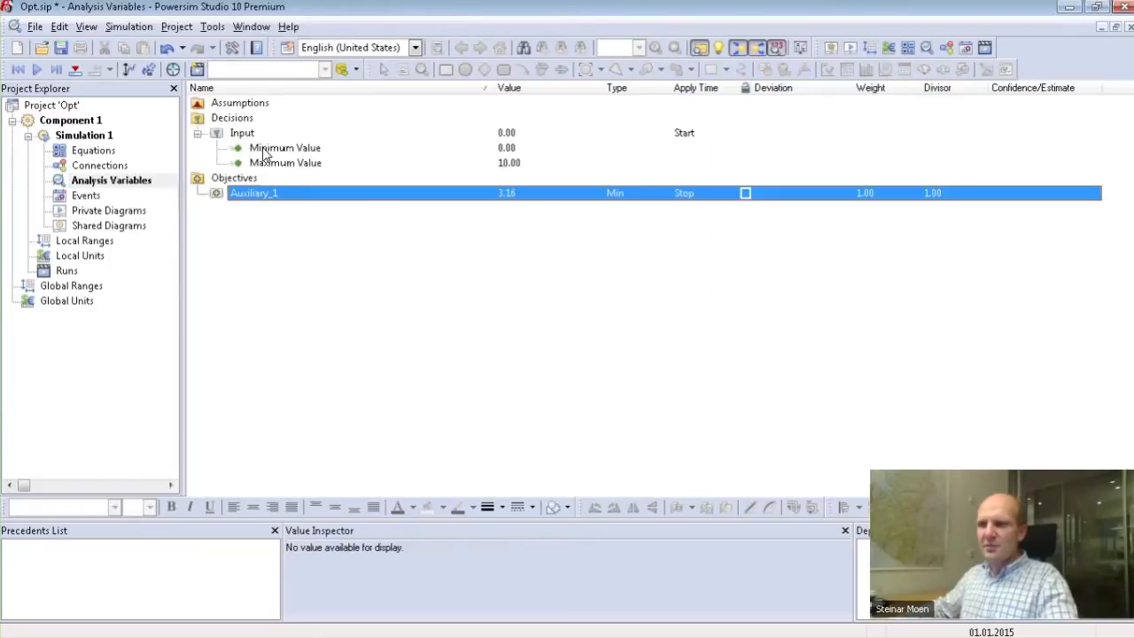
pyautogui.click(507, 148)
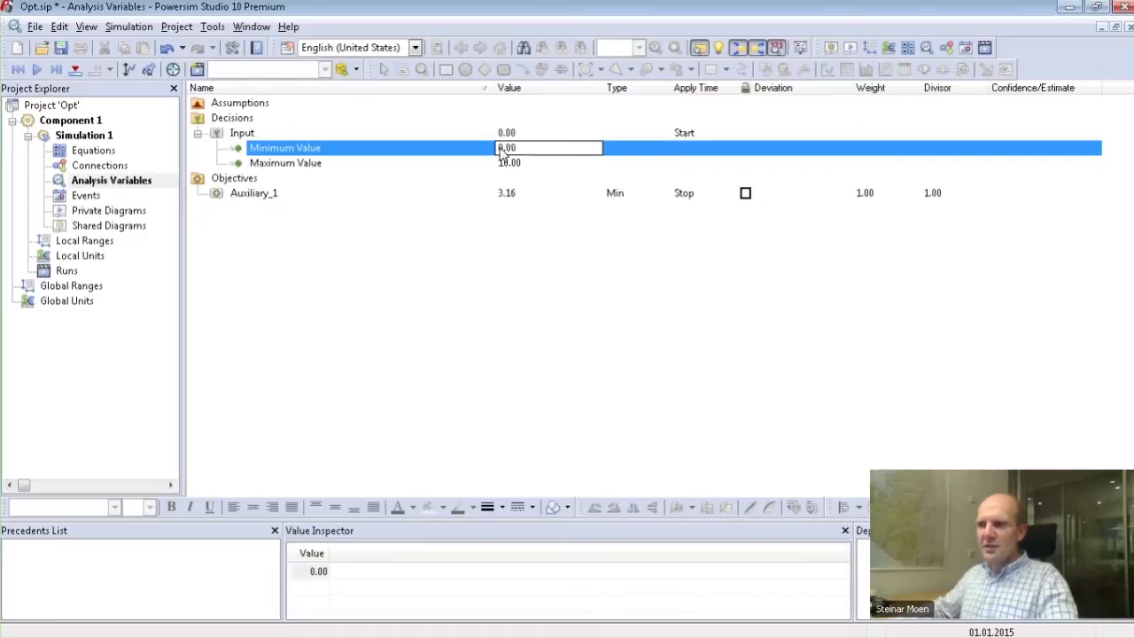
pyautogui.press('BackSpace')
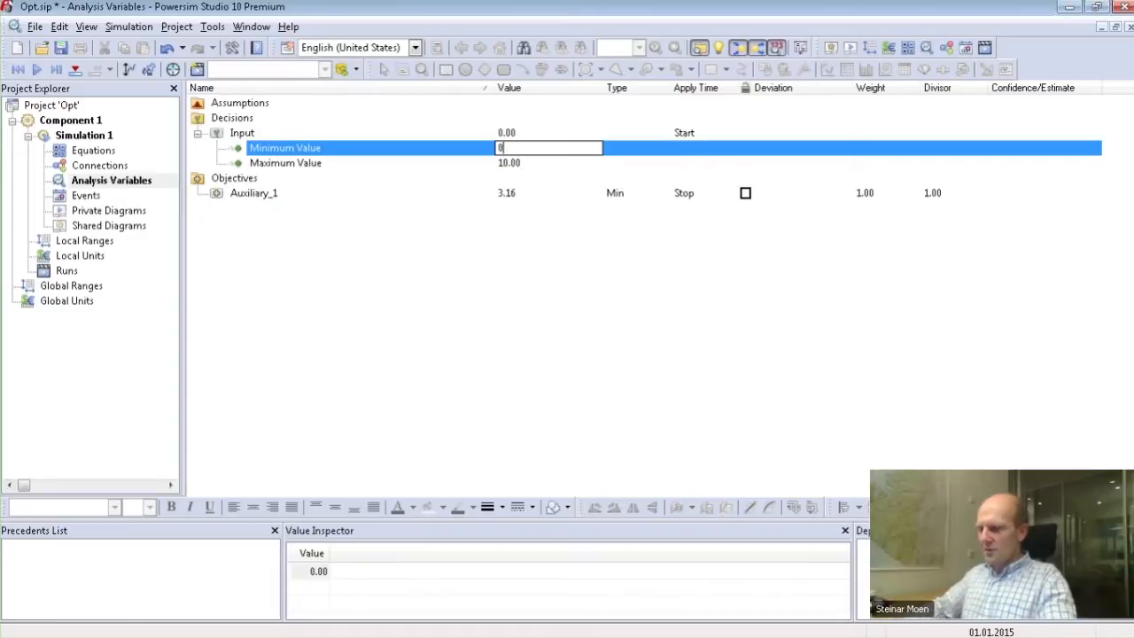
pyautogui.write('-100.00')
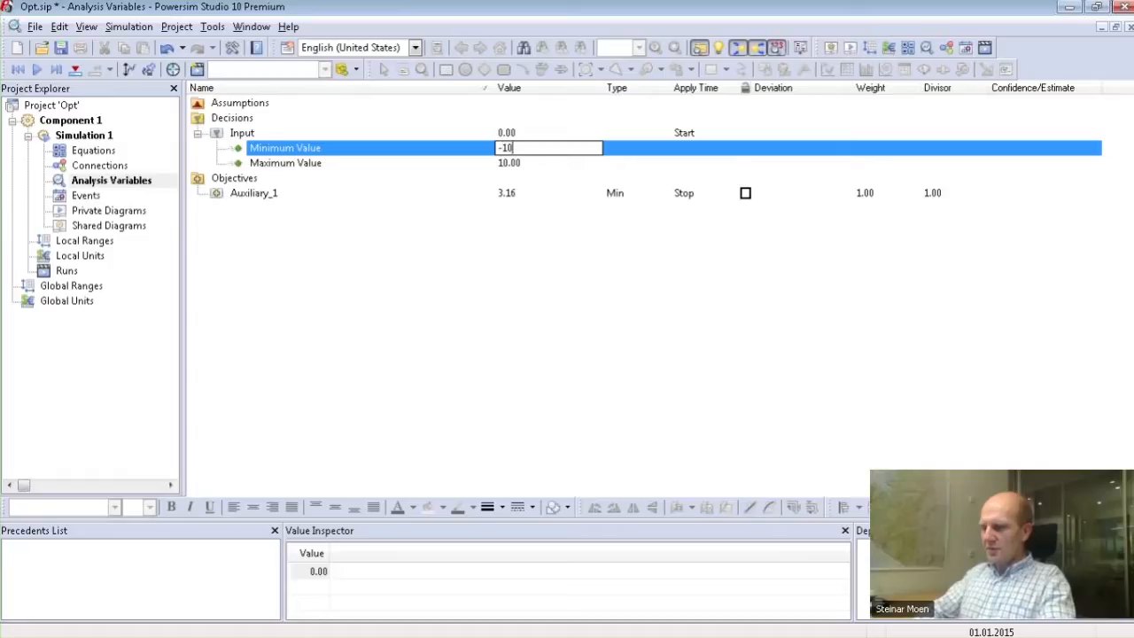
pyautogui.press('Return')
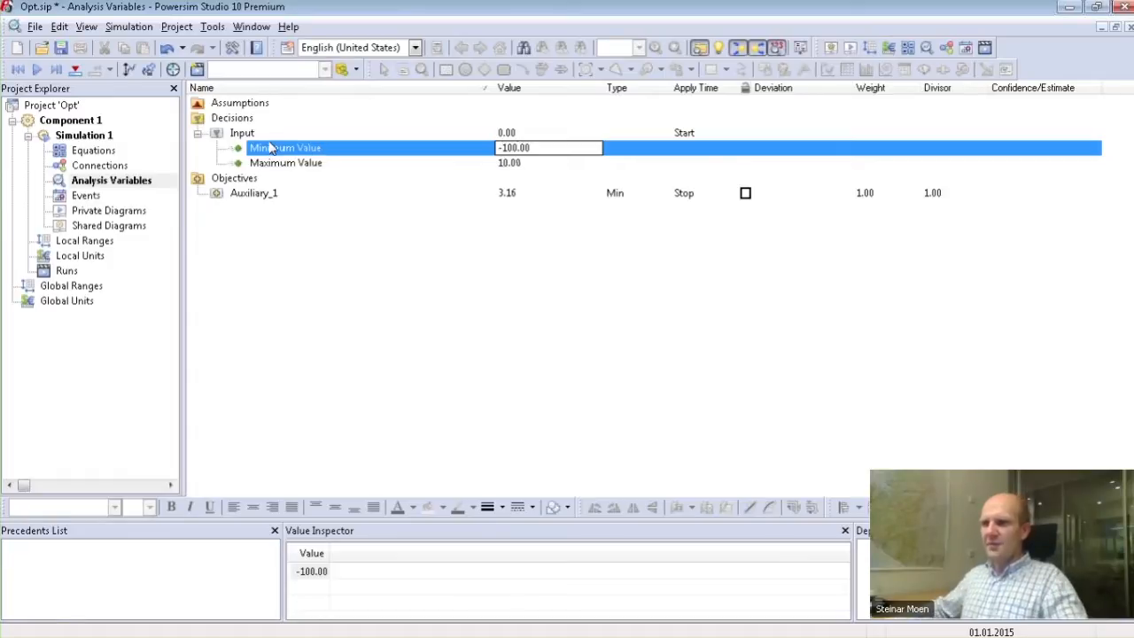
# Return to the shared diagrams and move the Input slider to about -79.6 and on to about -22.3 to compare Auxiliary_1
pyautogui.click(104, 227)
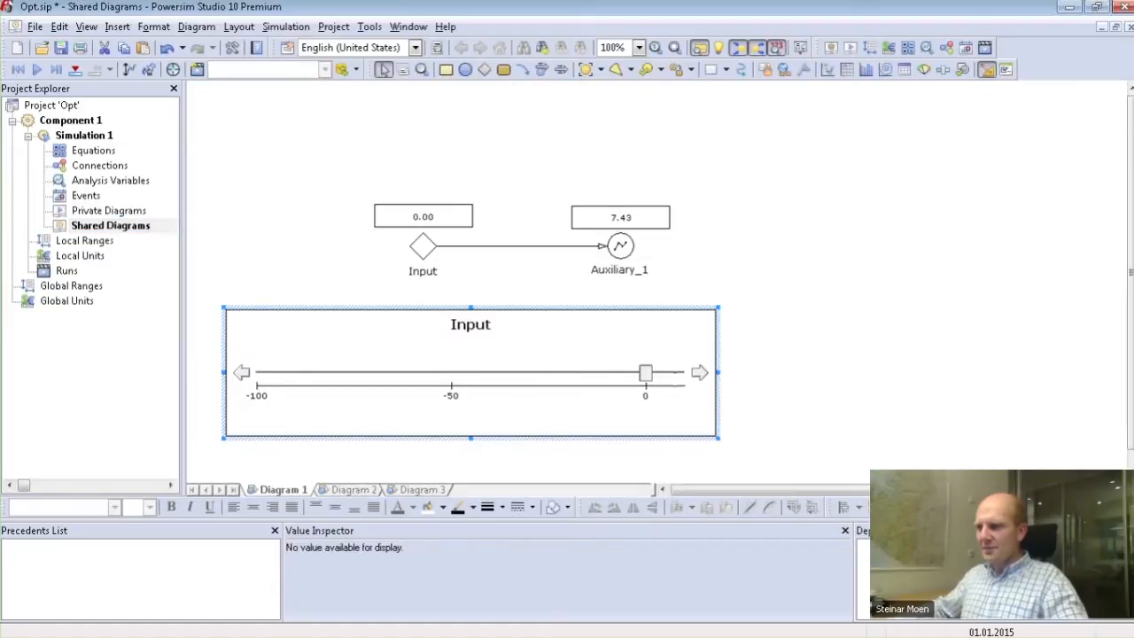
pyautogui.moveTo(611, 372); pyautogui.dragTo(335, 372)
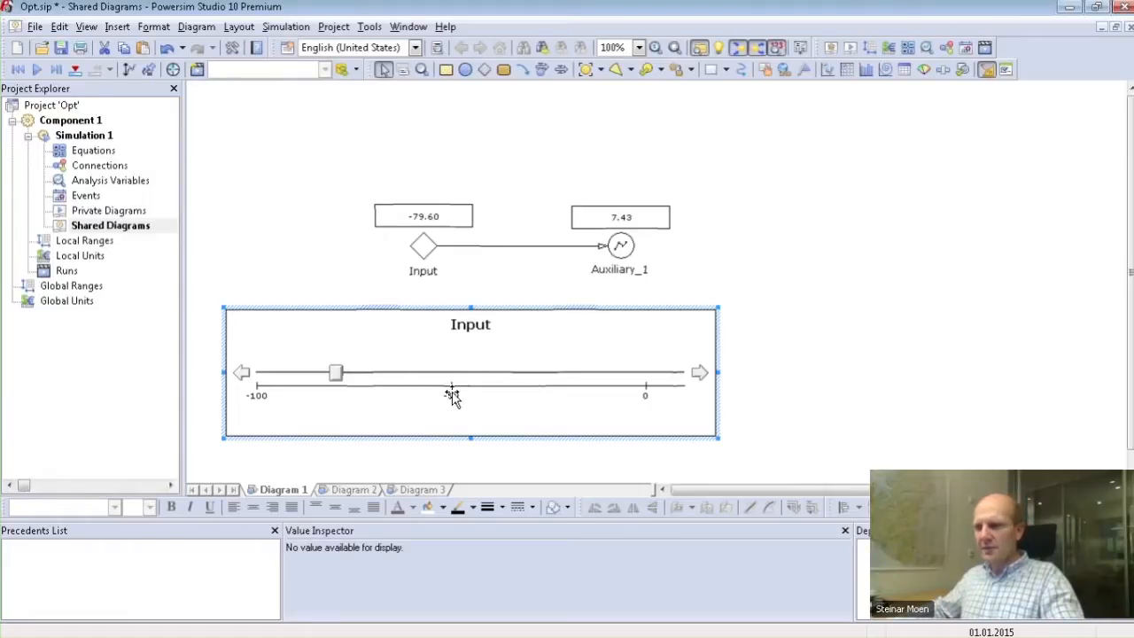
pyautogui.moveTo(336, 376); pyautogui.dragTo(560, 390)
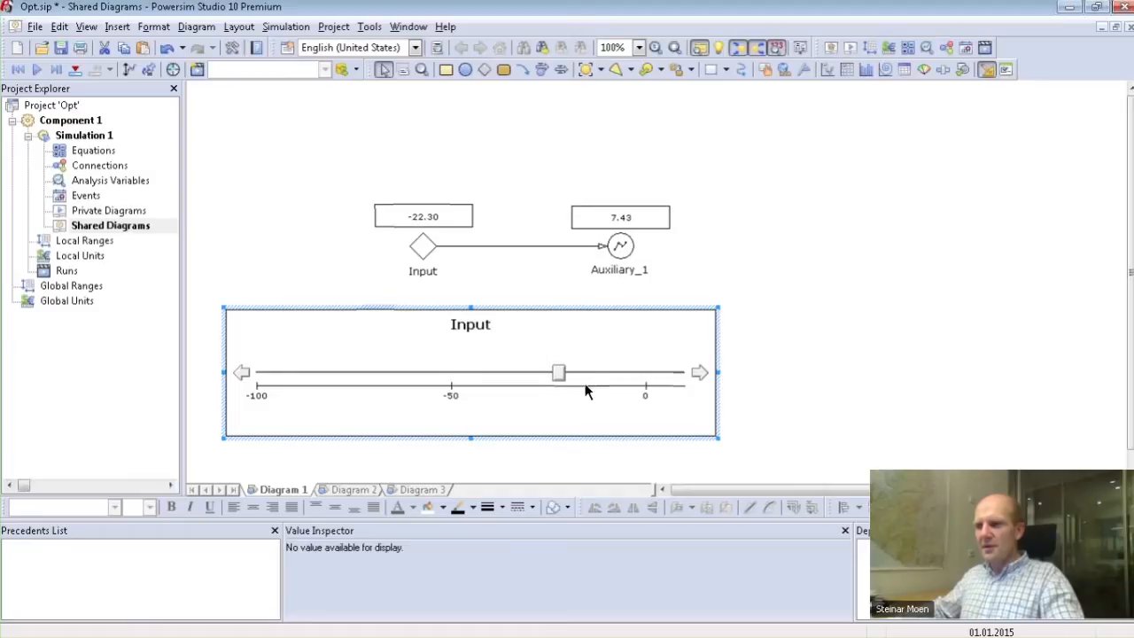
# Optimize the simulation over the widened Input range with 300 maximum generations, 6 parents and 70 offsprings, and accept the decision
pyautogui.click(173, 69)
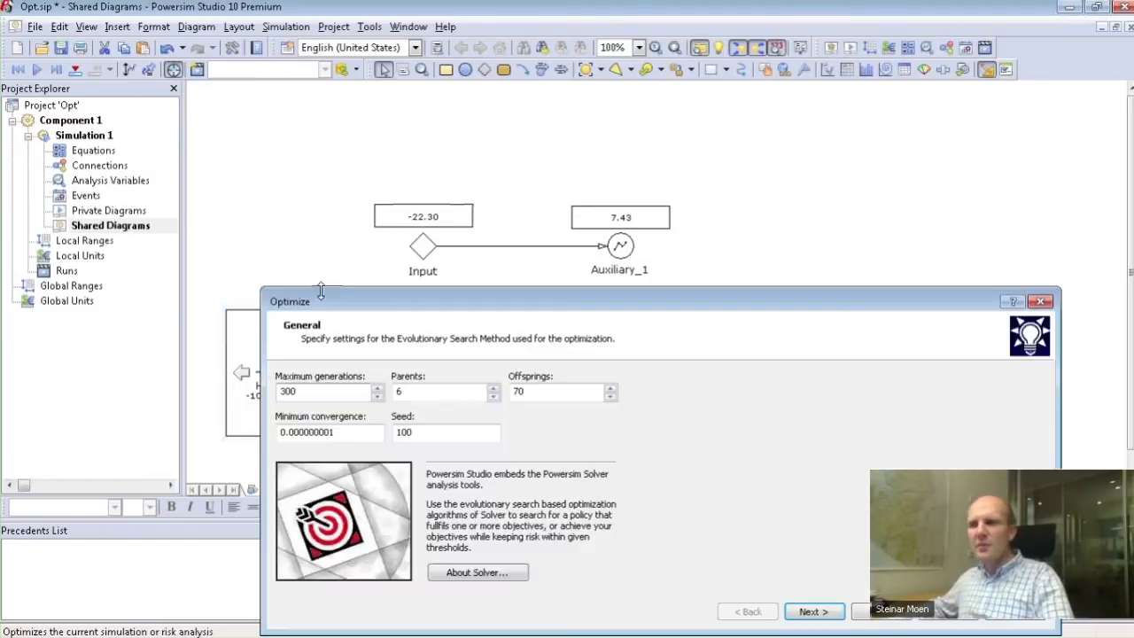
pyautogui.click(873, 619)
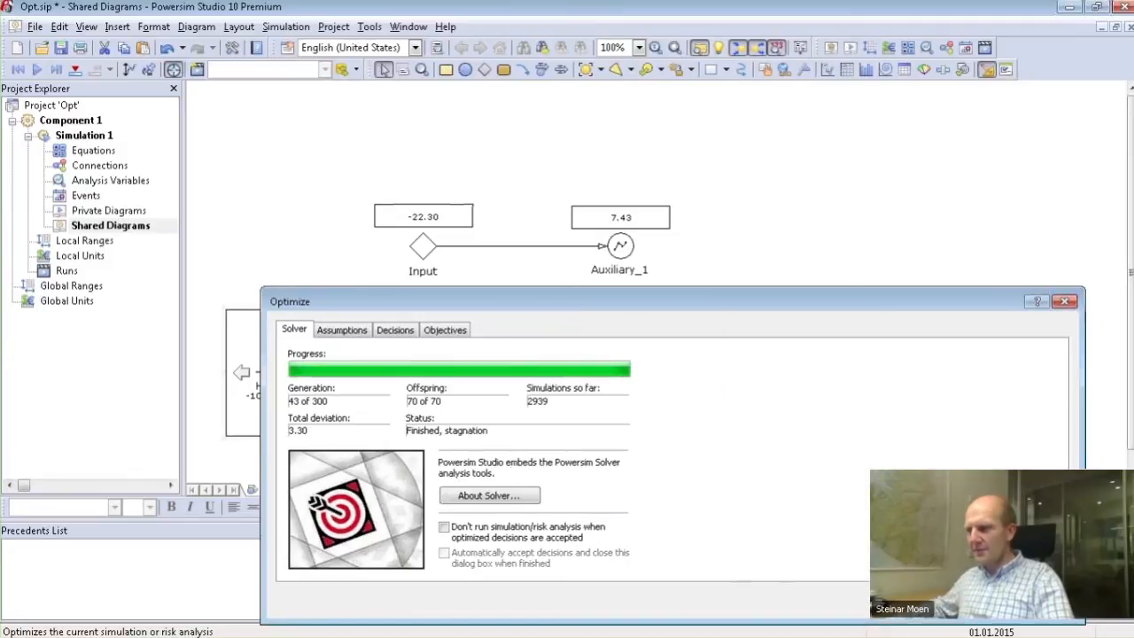
pyautogui.press('Return')
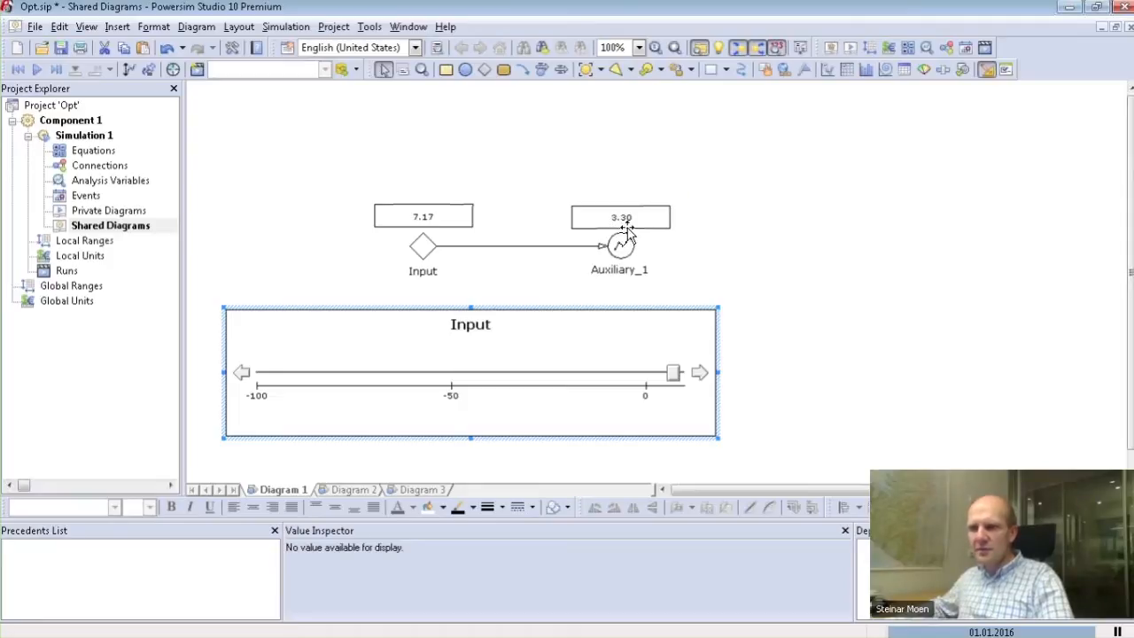
# Examine the Auxiliary_1 graph's curve and its flat extrapolation outside X = 0 to 10, and close its definition
pyautogui.click(620, 246)
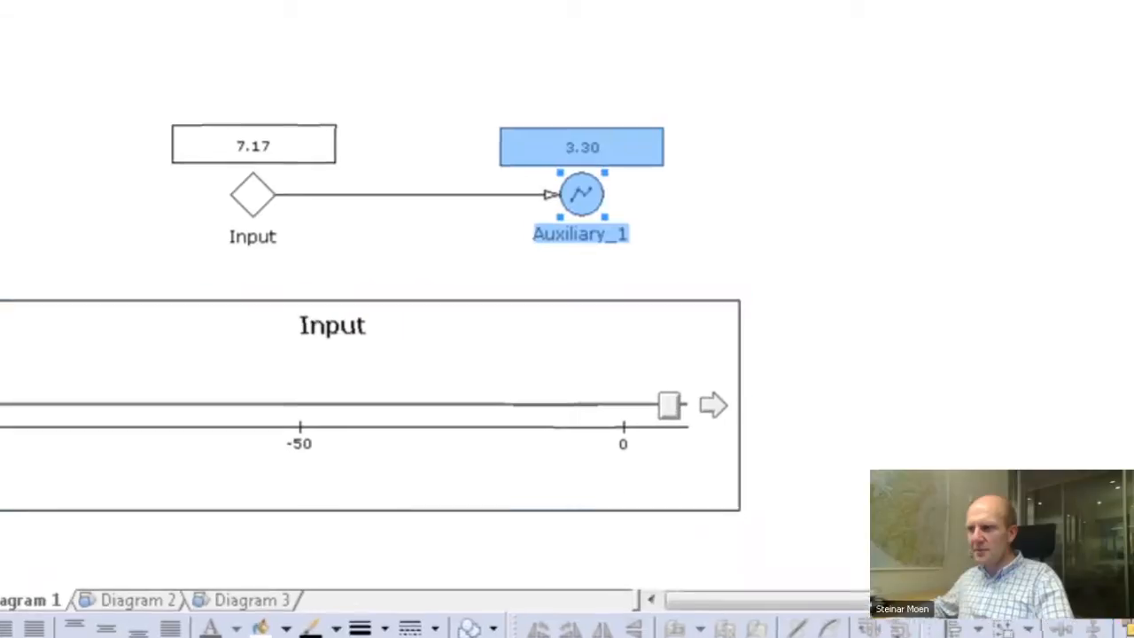
pyautogui.doubleClick(561, 189)
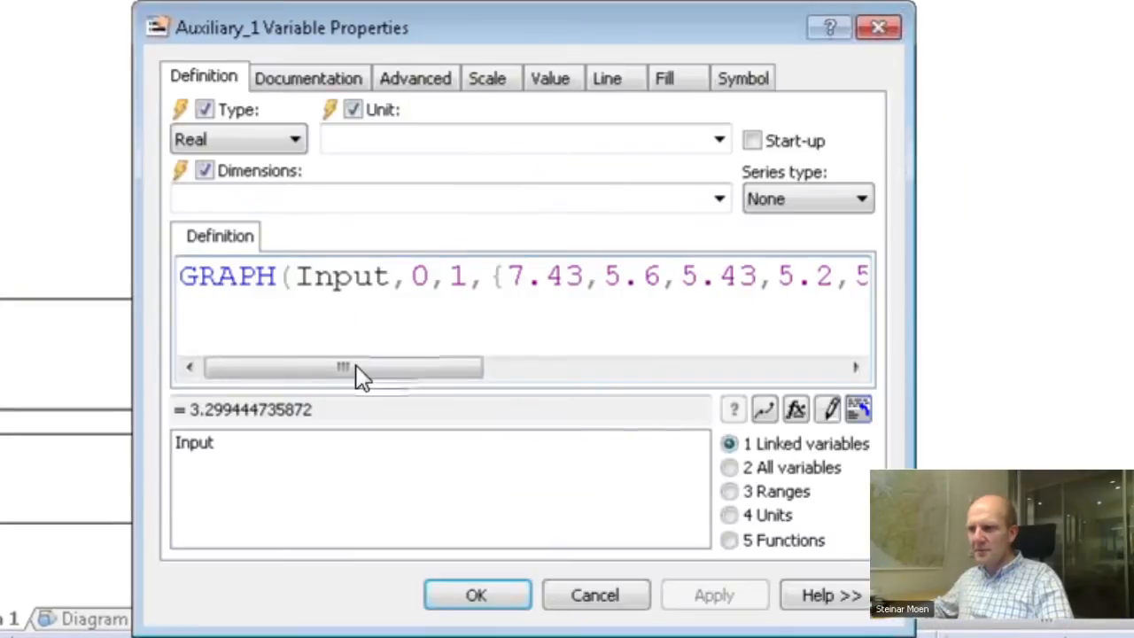
pyautogui.click(795, 408)
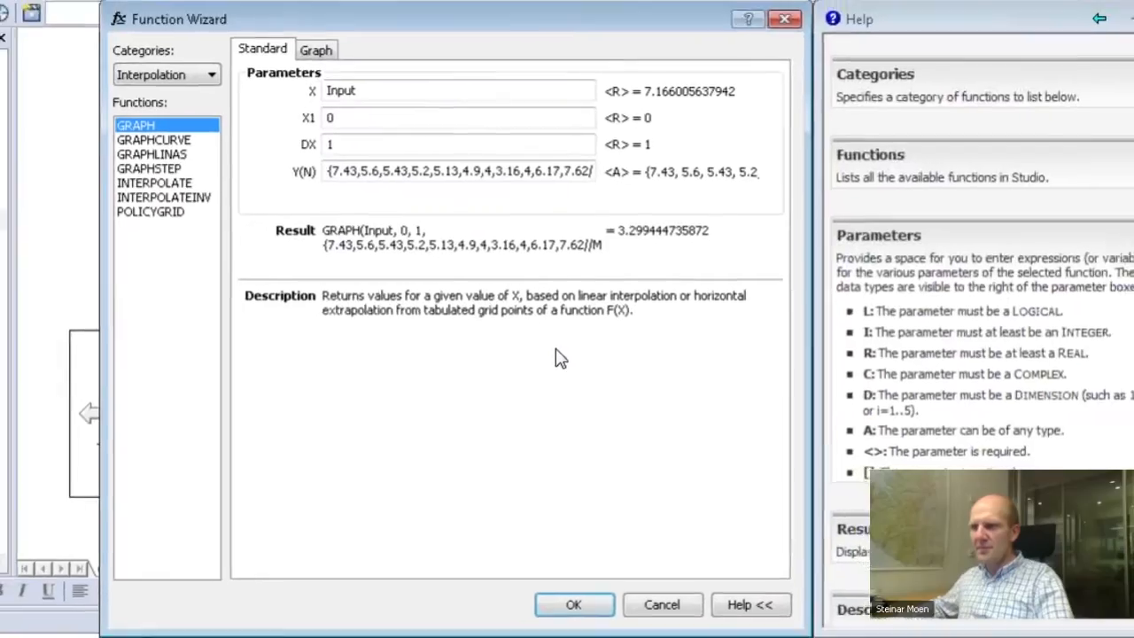
pyautogui.click(315, 50)
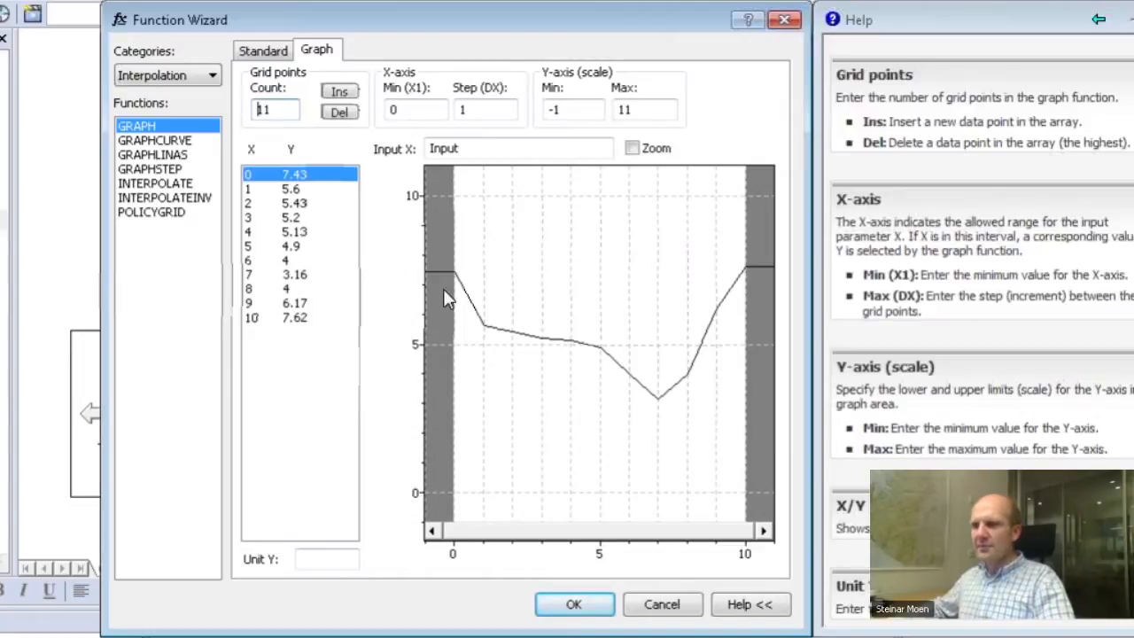
pyautogui.click(573, 604)
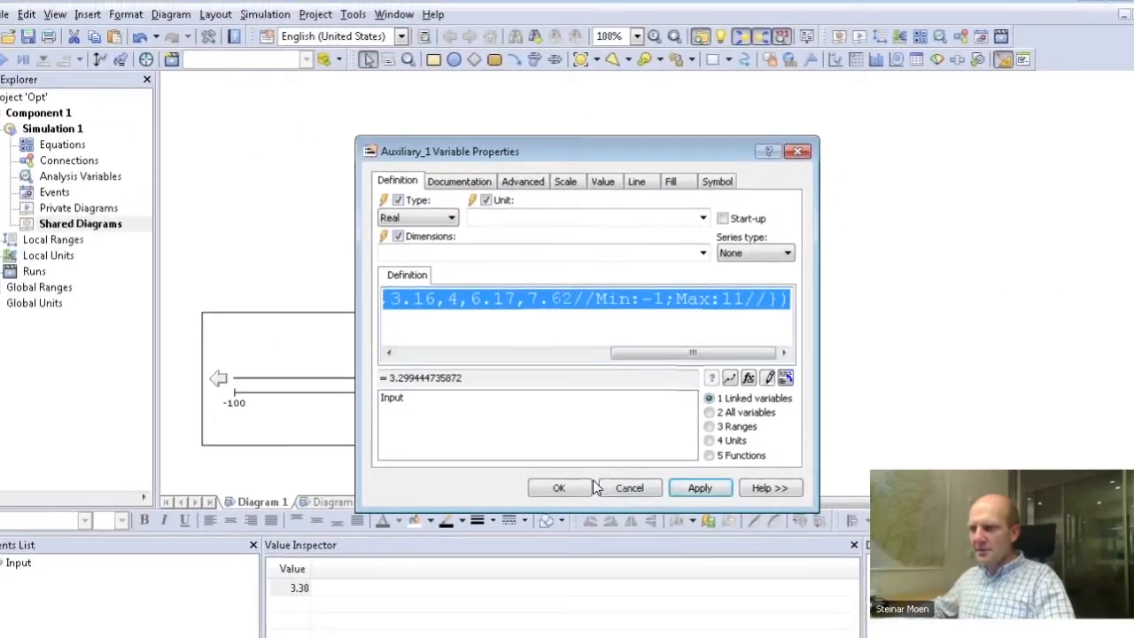
pyautogui.click(582, 491)
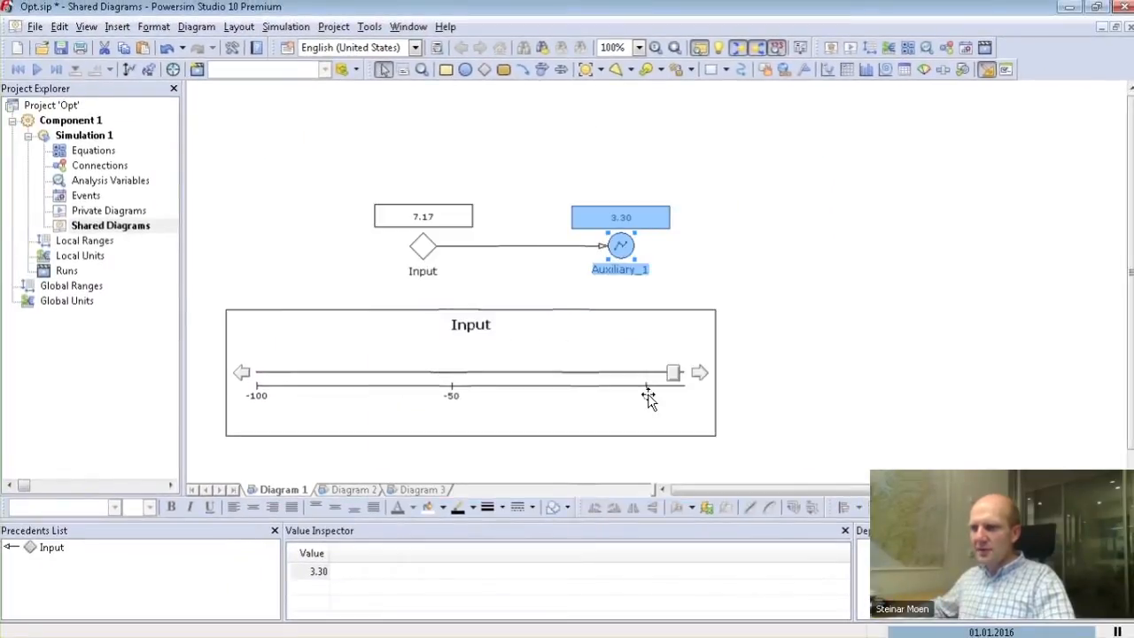
# Move the Input slider to about -44.4 and on to about -54.4, and switch to the webinar agenda in Adobe Reader
pyautogui.click(647, 389)
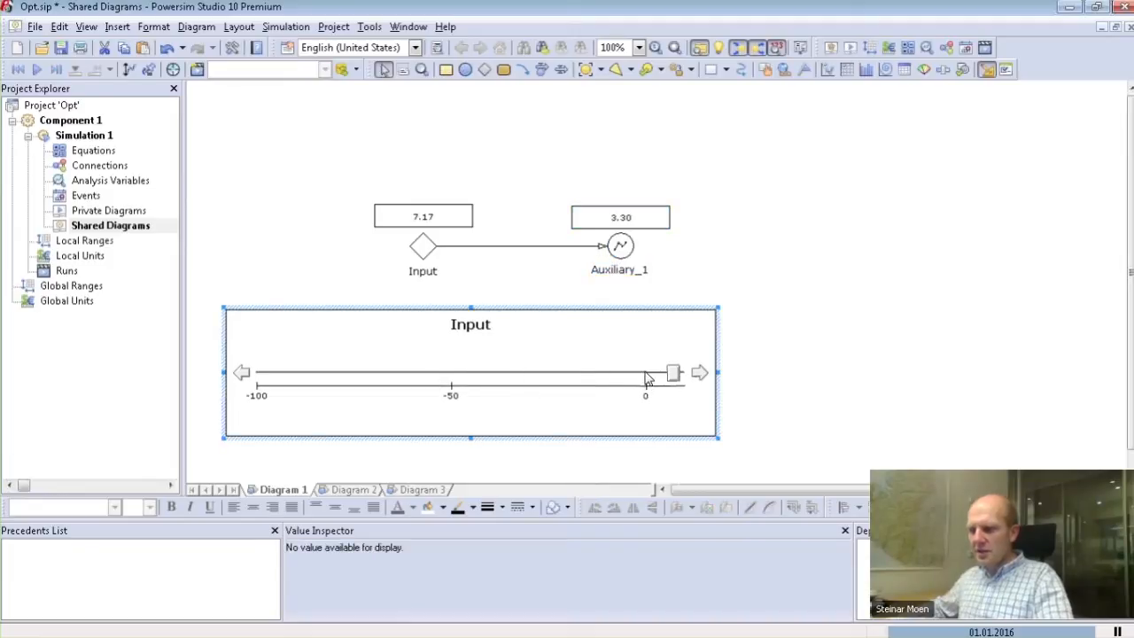
pyautogui.moveTo(675, 376); pyautogui.dragTo(477, 381)
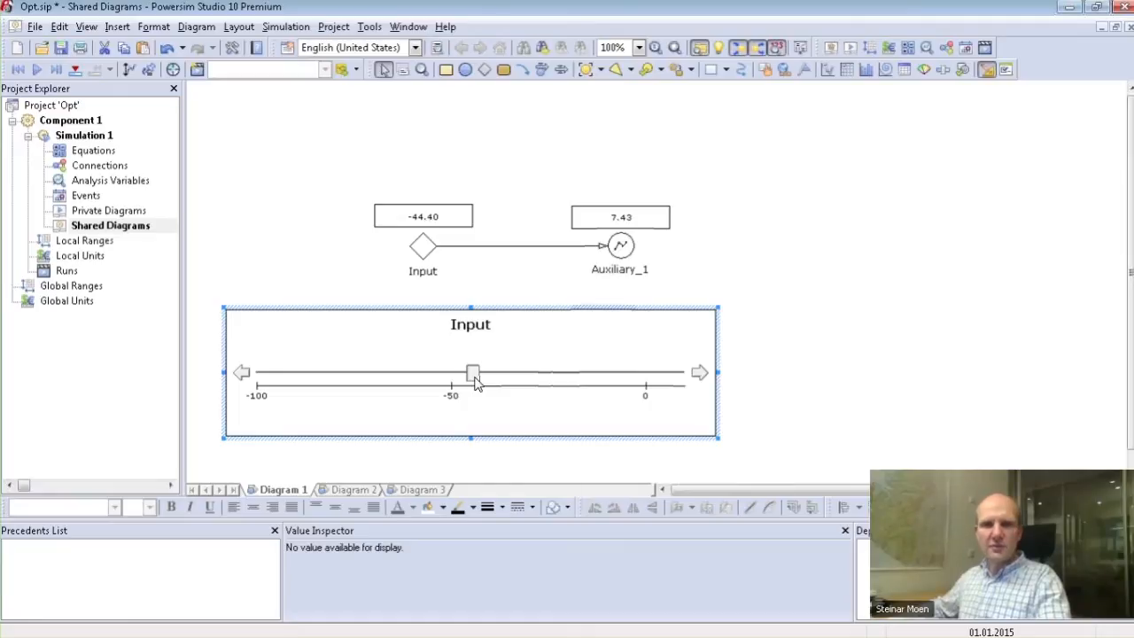
pyautogui.moveTo(477, 381); pyautogui.dragTo(435, 380)
pyautogui.hotkey('alt', 'Tab')
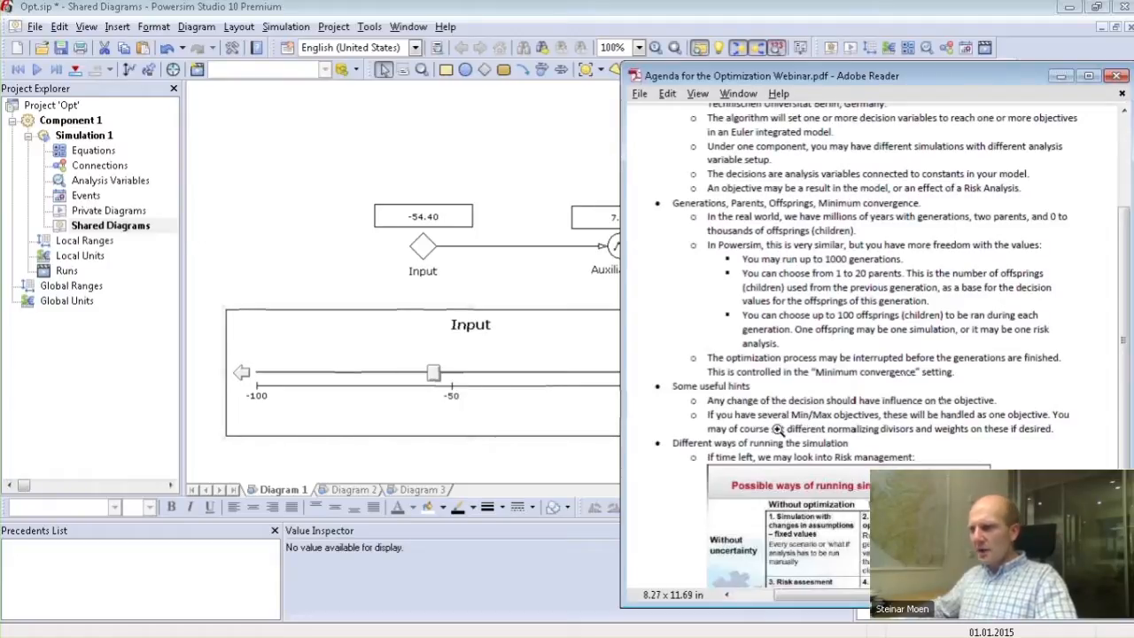
# Open Simulation 1's analysis variables, examine the weight, normalizing divisor and operator of the Auxiliary_1 objective, and close its properties without changes
pyautogui.click(98, 183)
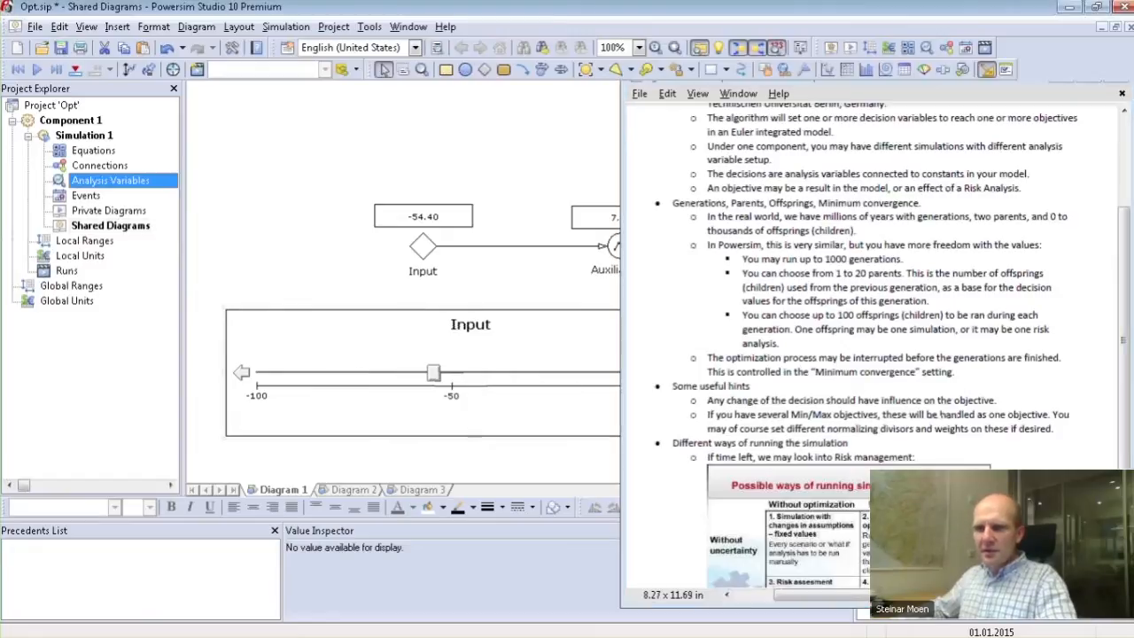
pyautogui.doubleClick(97, 183)
pyautogui.click(217, 193)
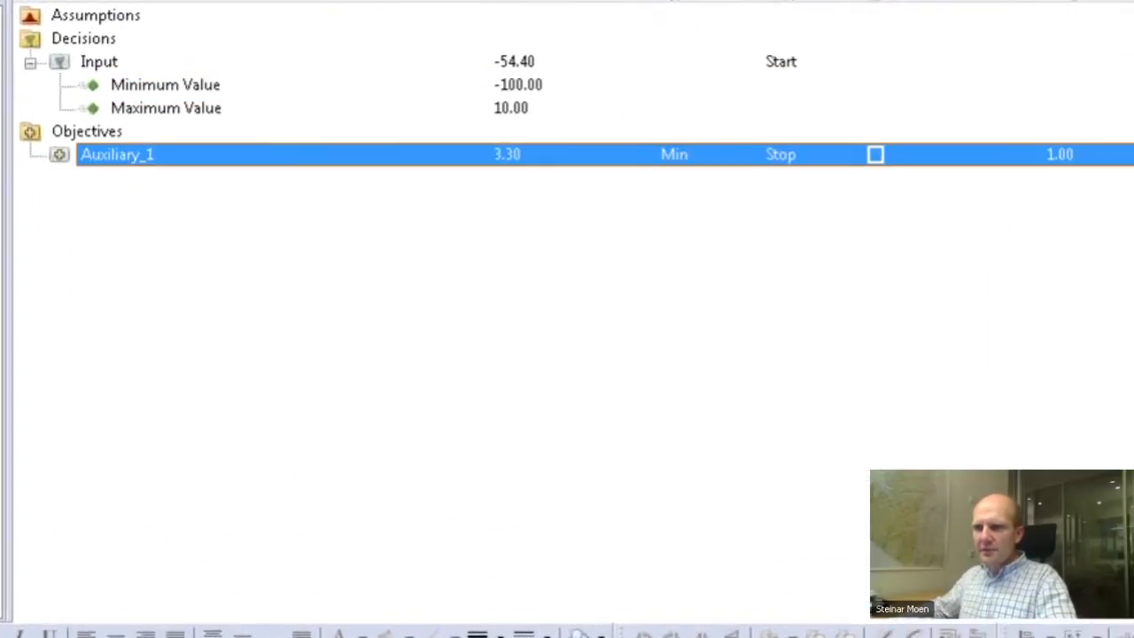
pyautogui.doubleClick(62, 153)
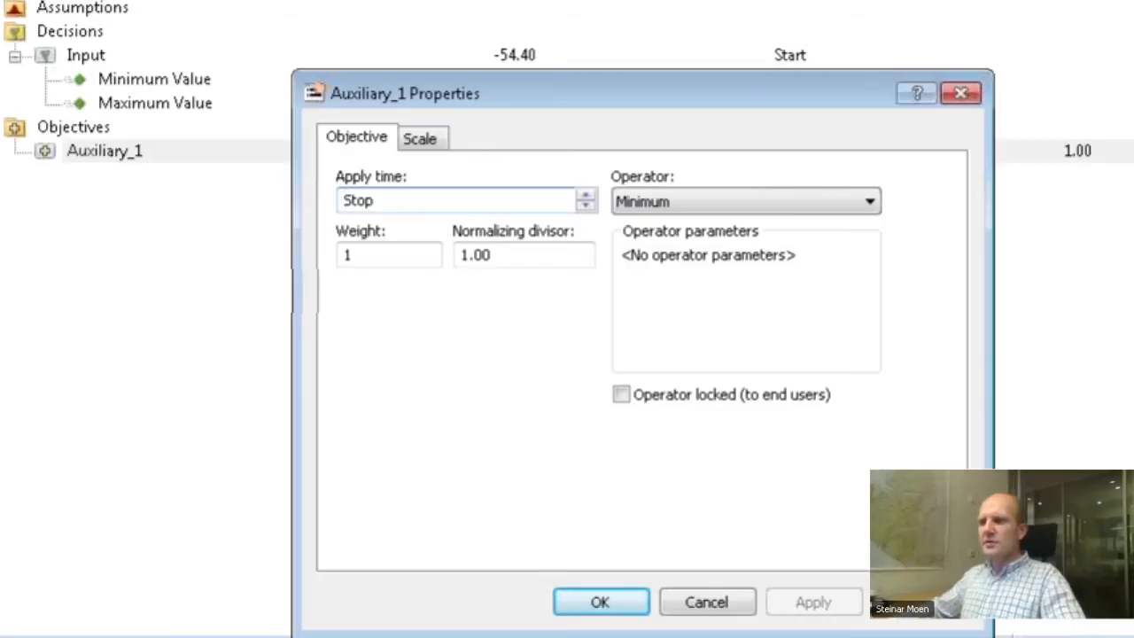
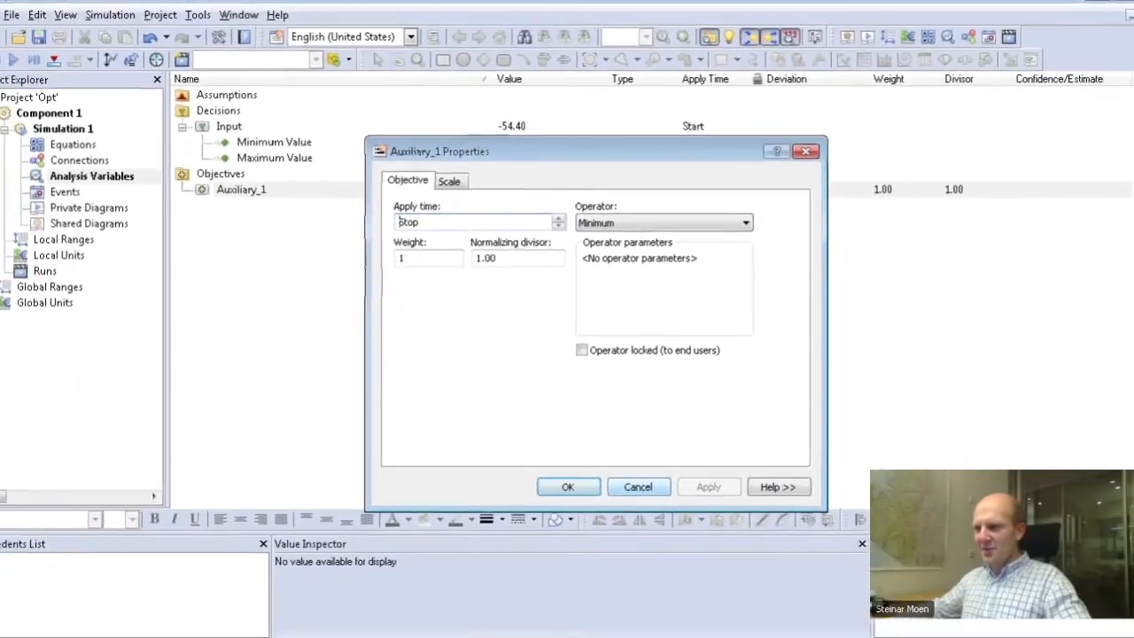
pyautogui.click(706, 602)
# Switch to the Optimize sine curve project and move Period1 to about 10, Period2 to about 75, Offset Y to about -2 and Amp2 to about 15
pyautogui.click(287, 310)
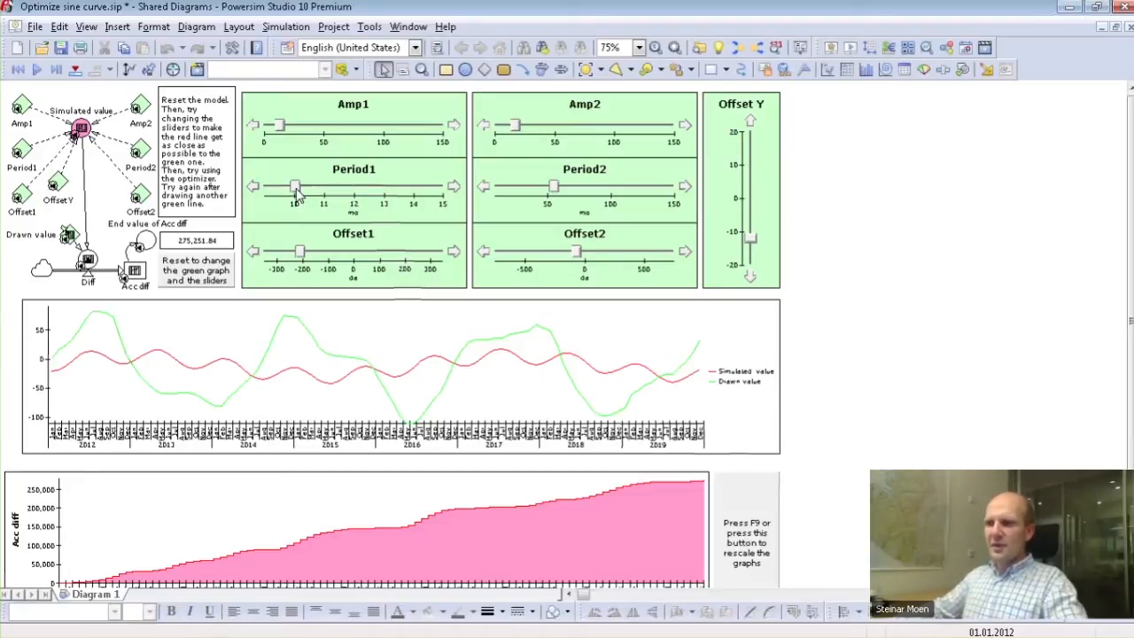
pyautogui.moveTo(297, 195)
pyautogui.mouseDown()
pyautogui.moveTo(339, 197)
pyautogui.moveTo(298, 200)
pyautogui.mouseUp()
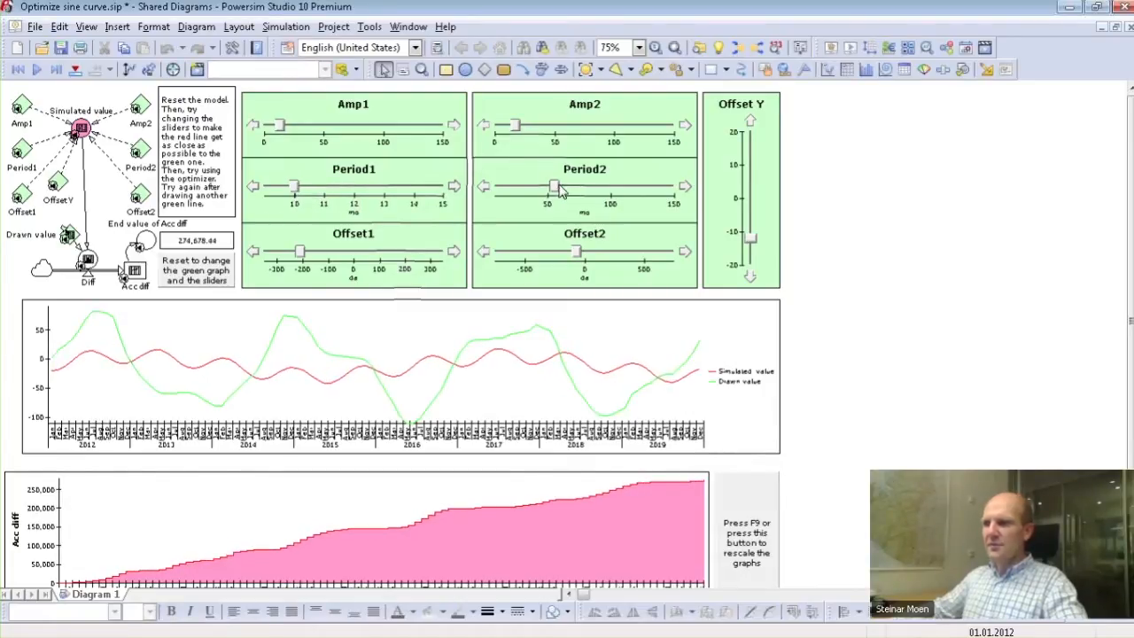
pyautogui.moveTo(554, 187); pyautogui.dragTo(580, 195)
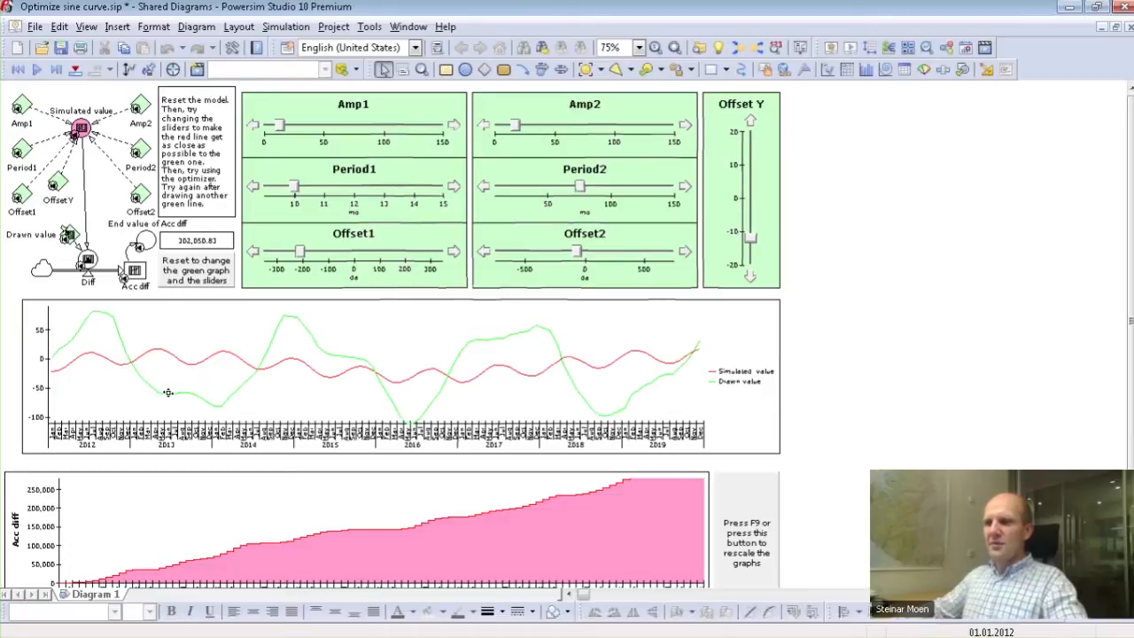
pyautogui.moveTo(751, 246); pyautogui.dragTo(750, 204)
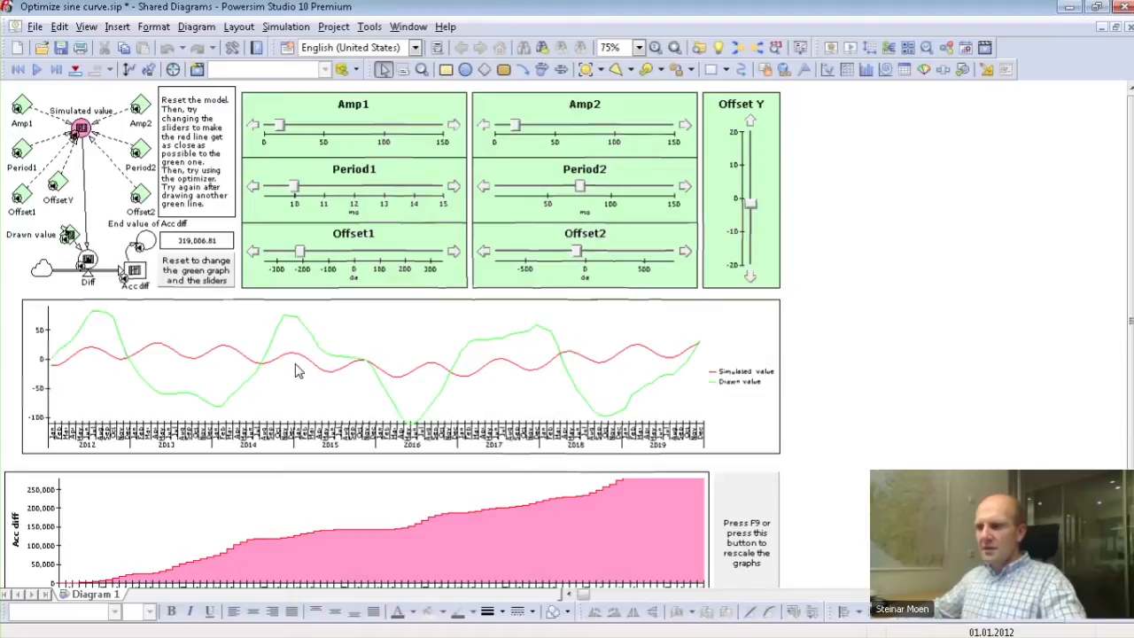
pyautogui.moveTo(519, 131)
pyautogui.mouseDown()
pyautogui.moveTo(592, 131)
pyautogui.moveTo(516, 131)
pyautogui.mouseUp()
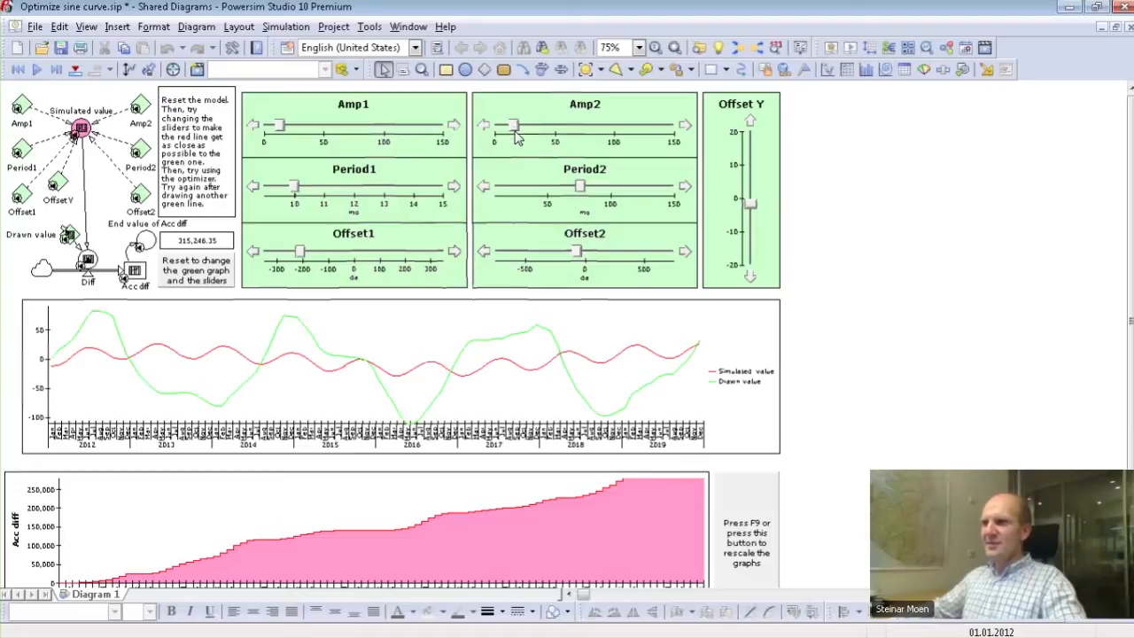
# Fit the red simulated curve to the green one by setting Amp2 to about 73.6, Period2 to 31 mo and Offset Y to about -14.7
pyautogui.moveTo(515, 130); pyautogui.dragTo(582, 129)
pyautogui.moveTo(580, 189); pyautogui.dragTo(523, 188)
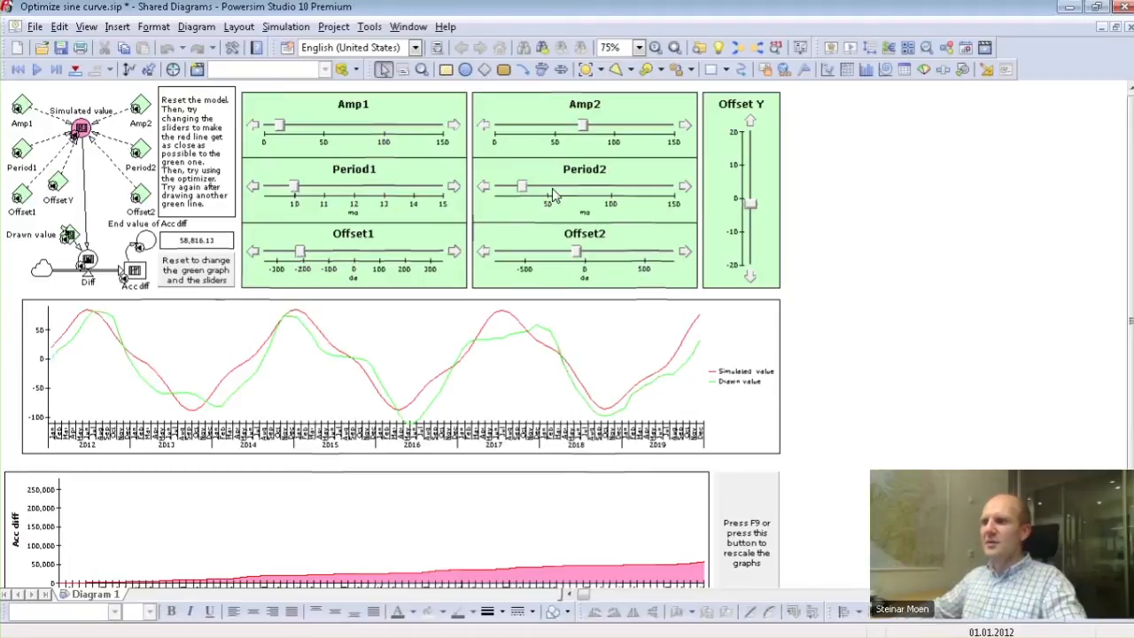
pyautogui.moveTo(523, 188); pyautogui.dragTo(522, 187)
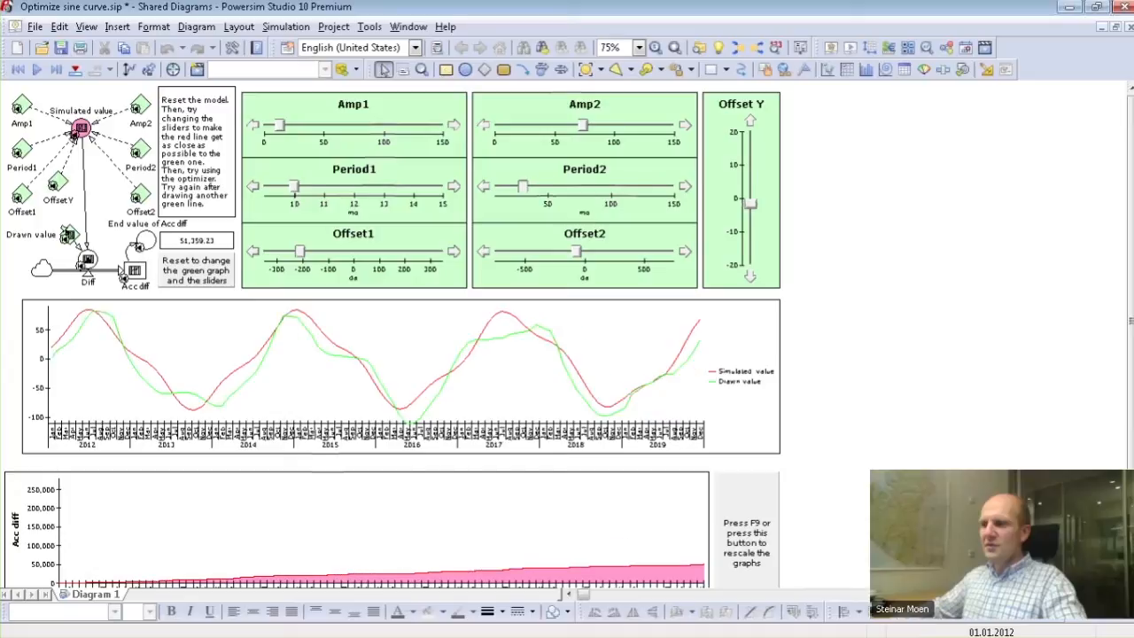
pyautogui.moveTo(750, 208); pyautogui.dragTo(744, 246)
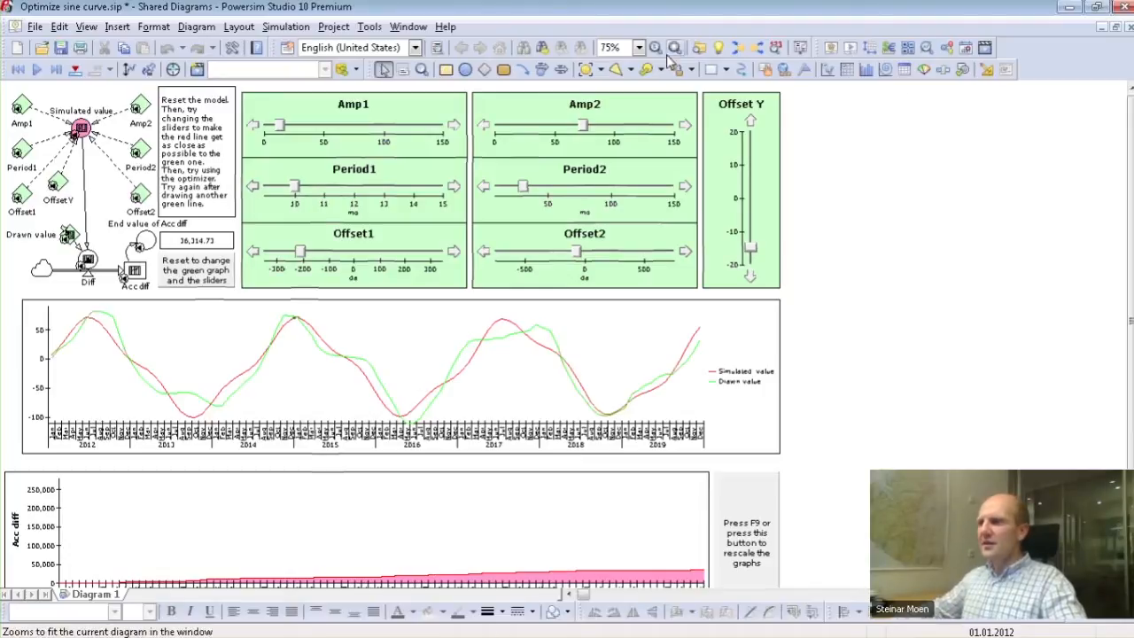
# Show the Project Explorer and open the analysis variables of Simulation 1
pyautogui.click(700, 47)
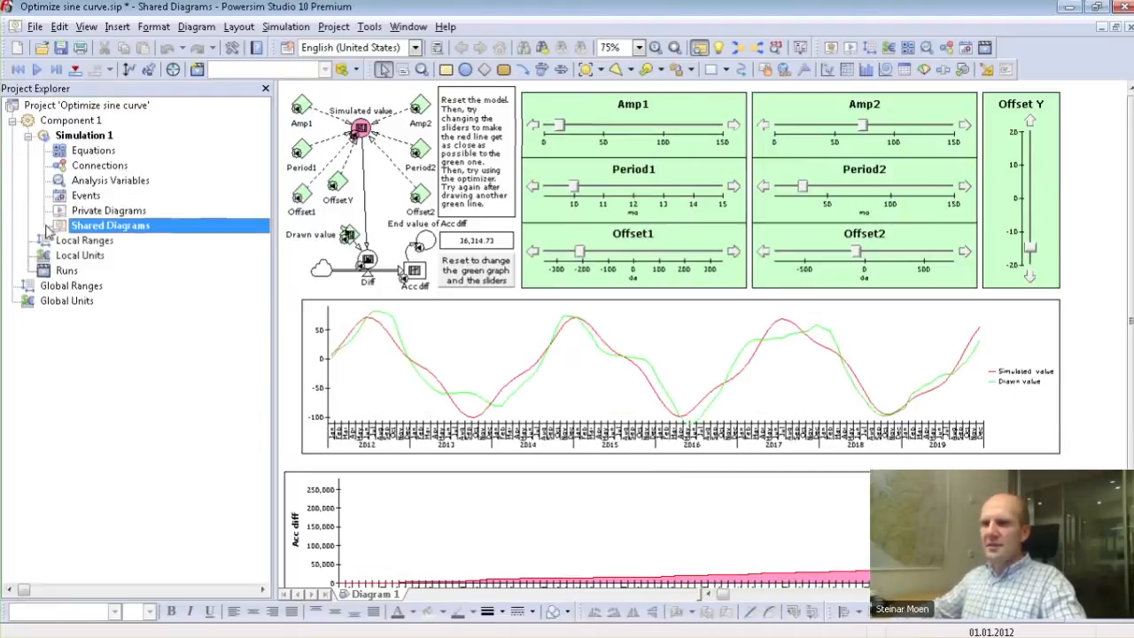
pyautogui.doubleClick(93, 181)
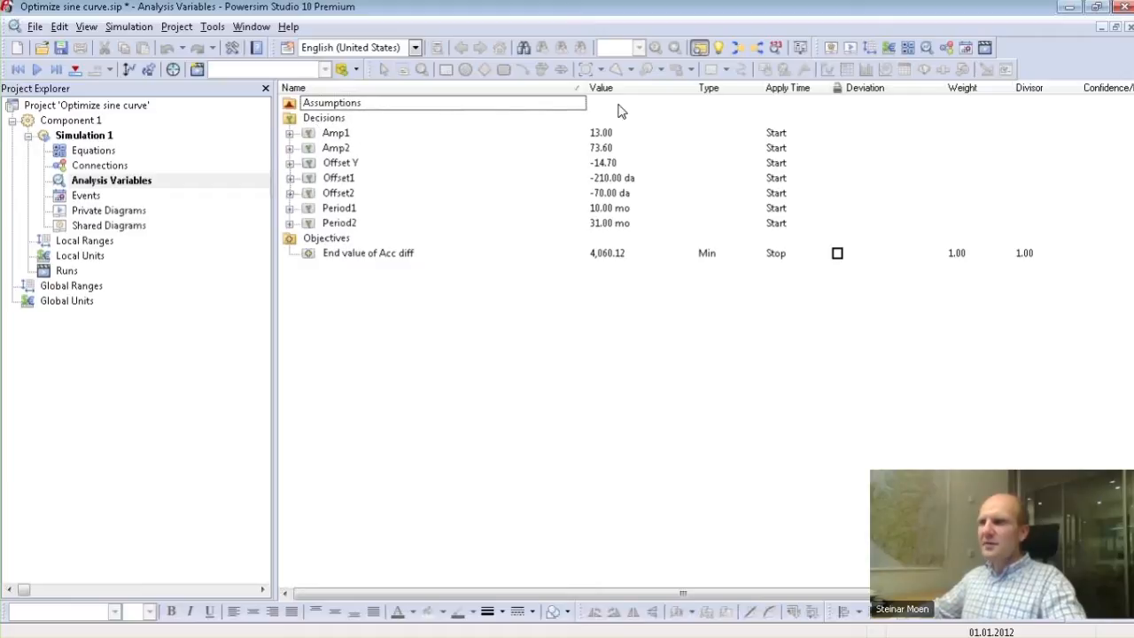
# Start the optimization setup and check its generations, parents and offsprings settings against the Optimization Webinar agenda in Adobe Reader
pyautogui.click(174, 69)
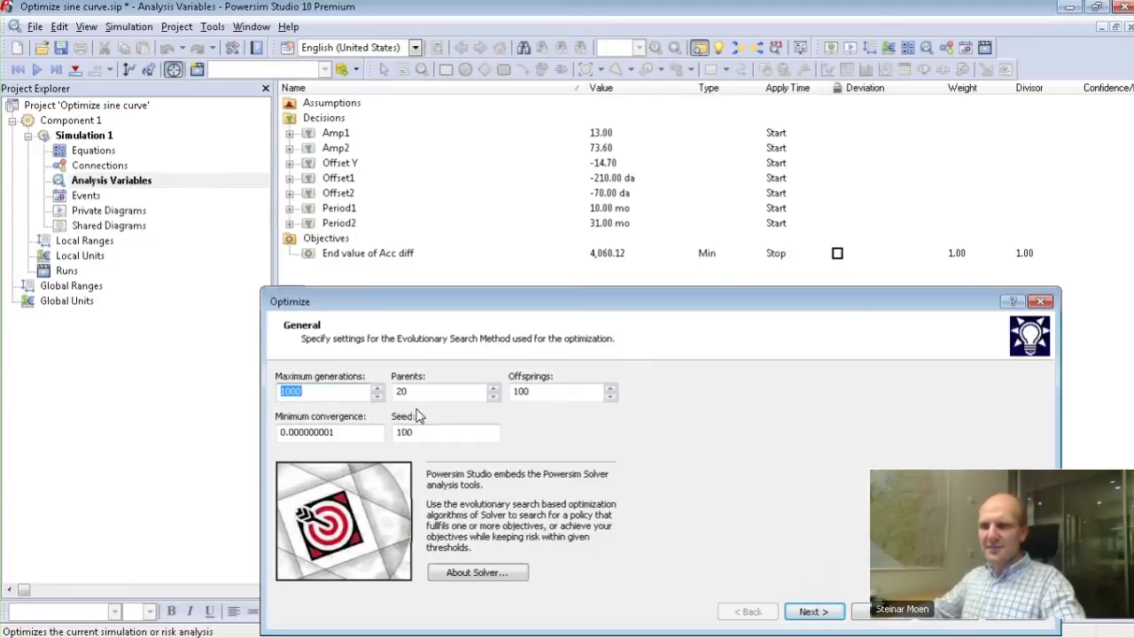
pyautogui.click(523, 392)
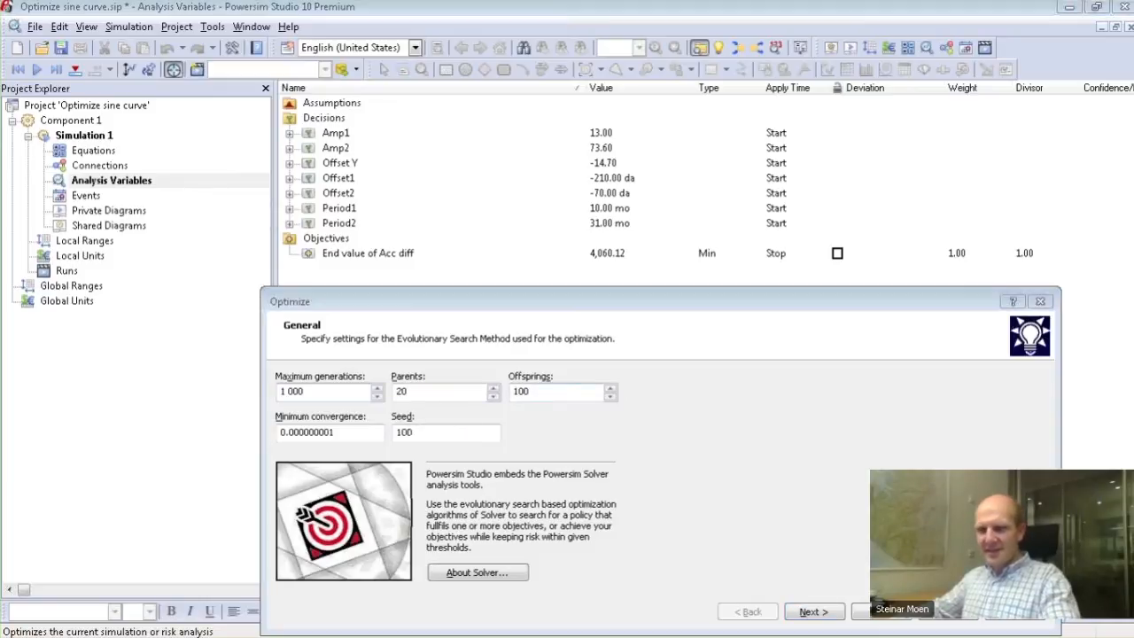
pyautogui.hotkey('alt', 'Tab')
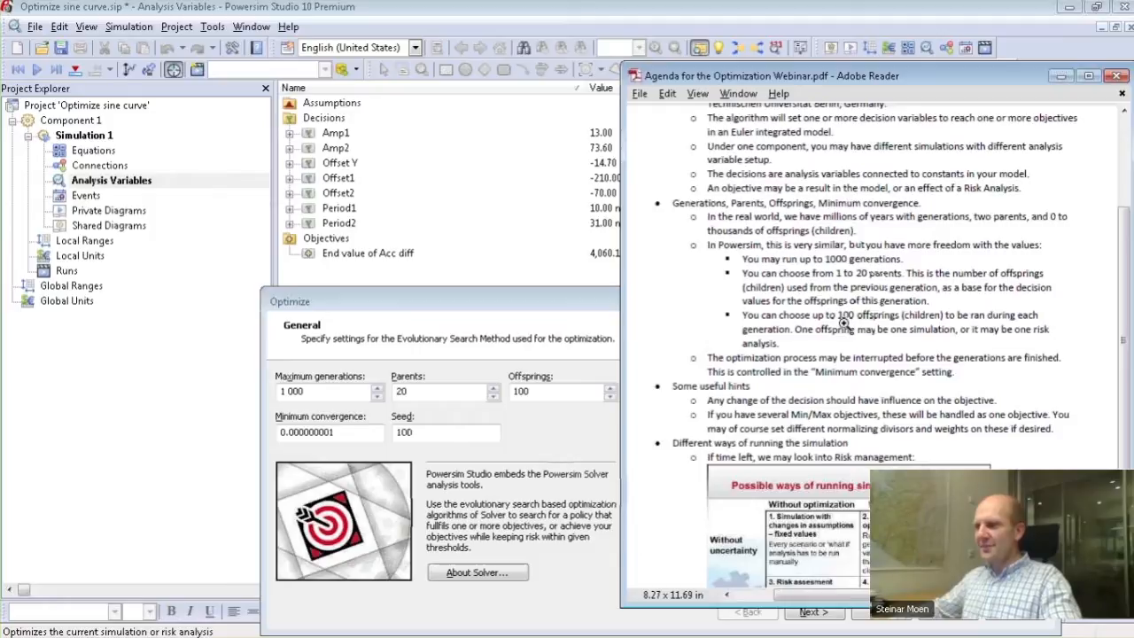
pyautogui.hotkey('alt', 'Tab')
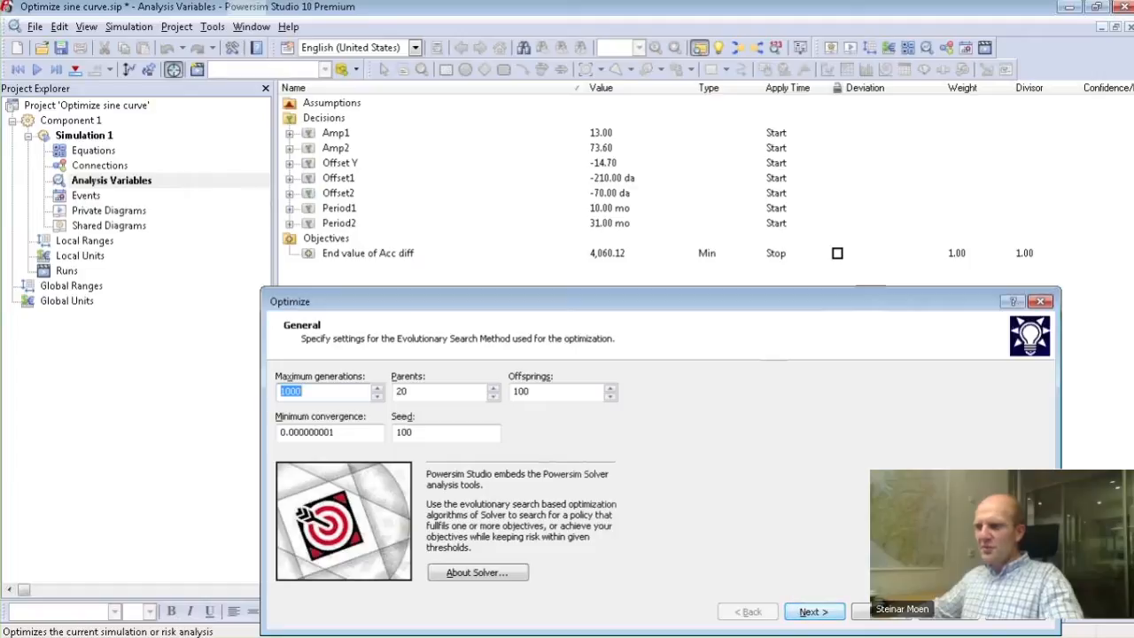
# Go through the decisions to the objectives and keep weight 1 for End value of Acc diff
pyautogui.click(811, 612)
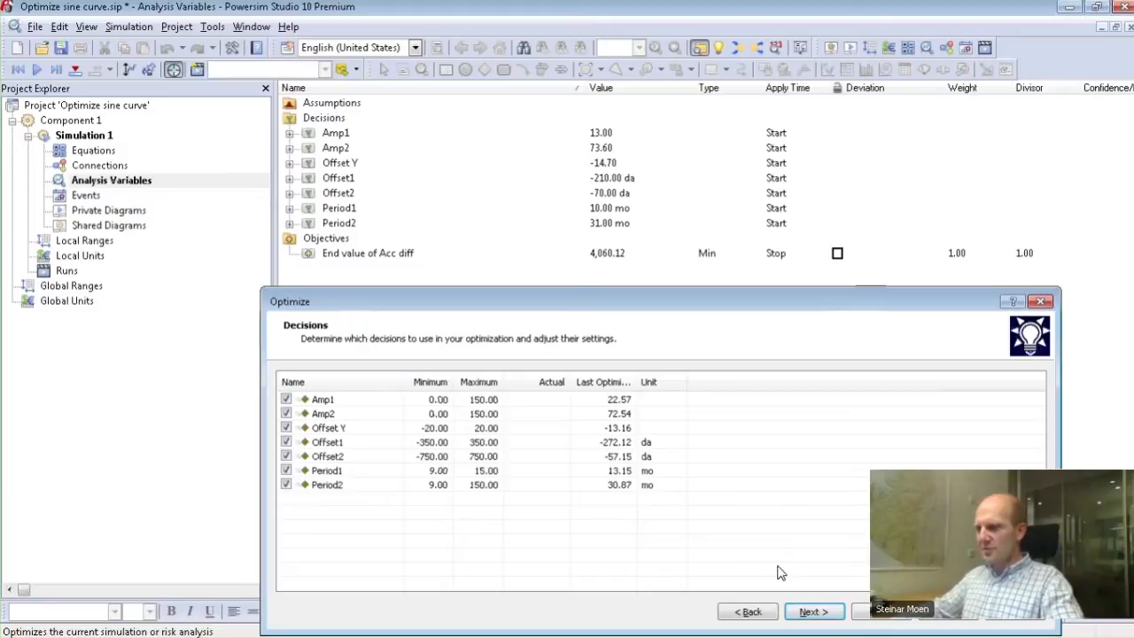
pyautogui.click(813, 611)
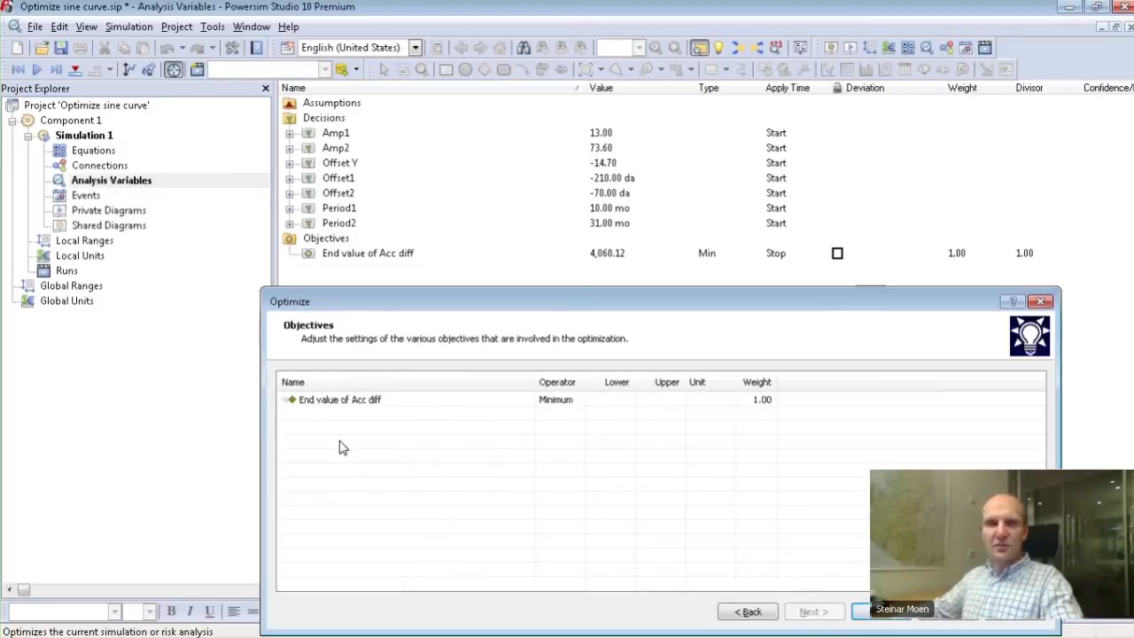
pyautogui.click(764, 405)
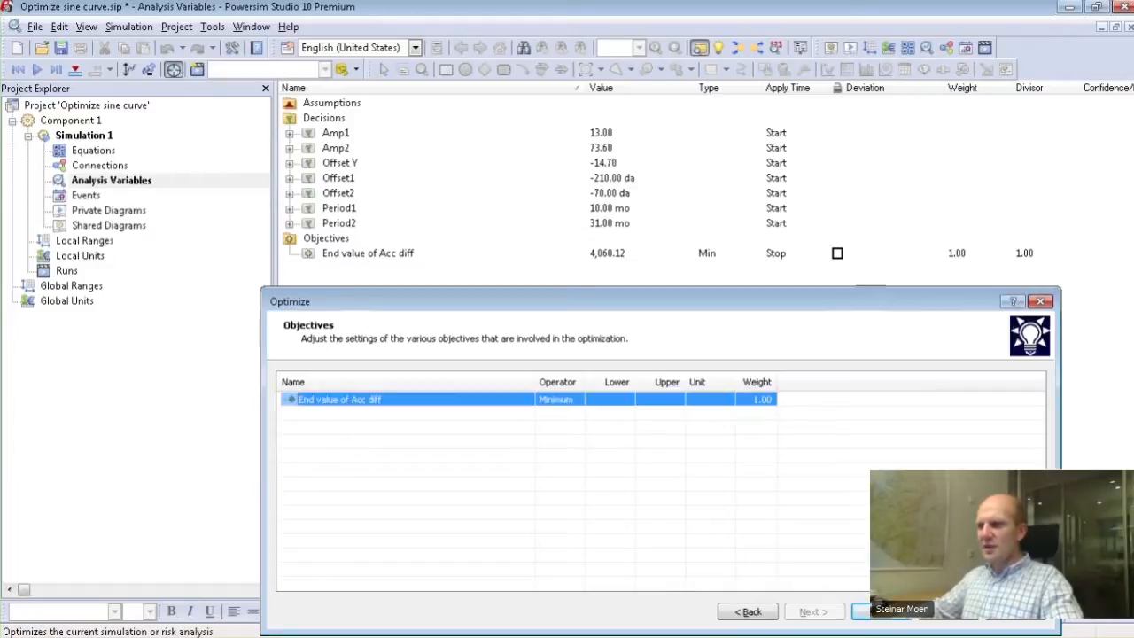
pyautogui.click(763, 404)
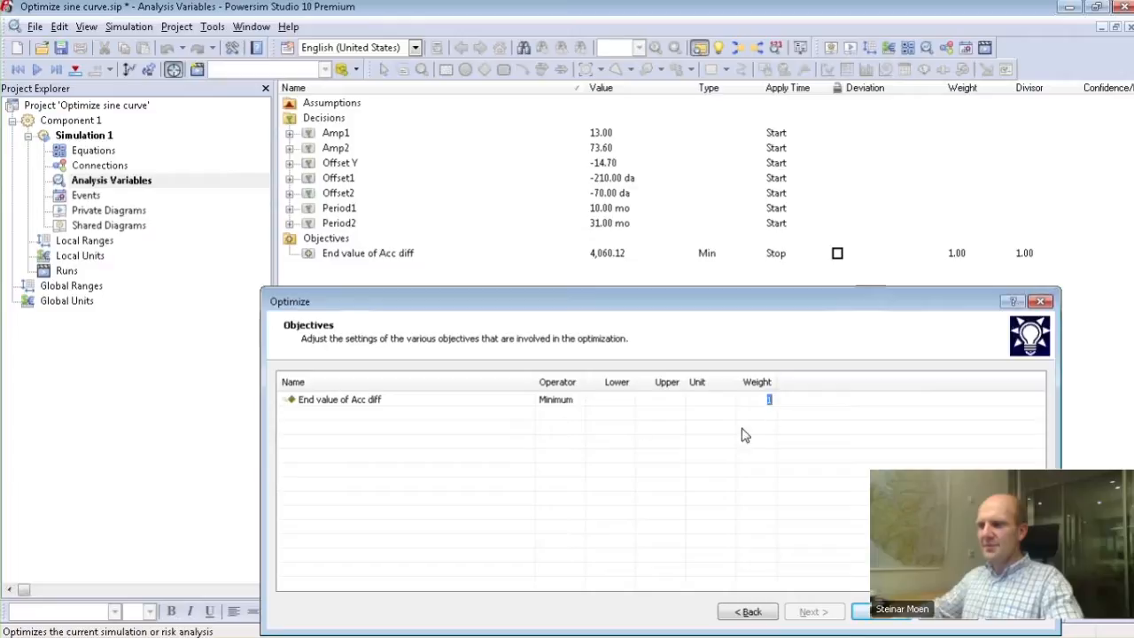
pyautogui.press('Return')
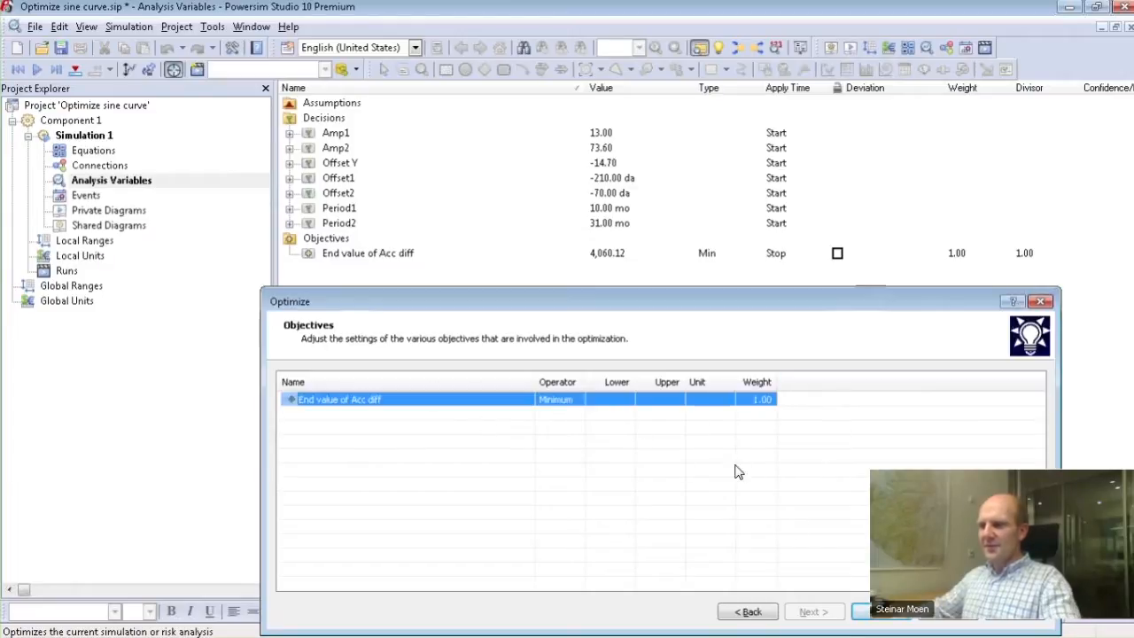
# Run the optimization, interrupt it before all generations are finished and apply the best decisions so far
pyautogui.click(873, 613)
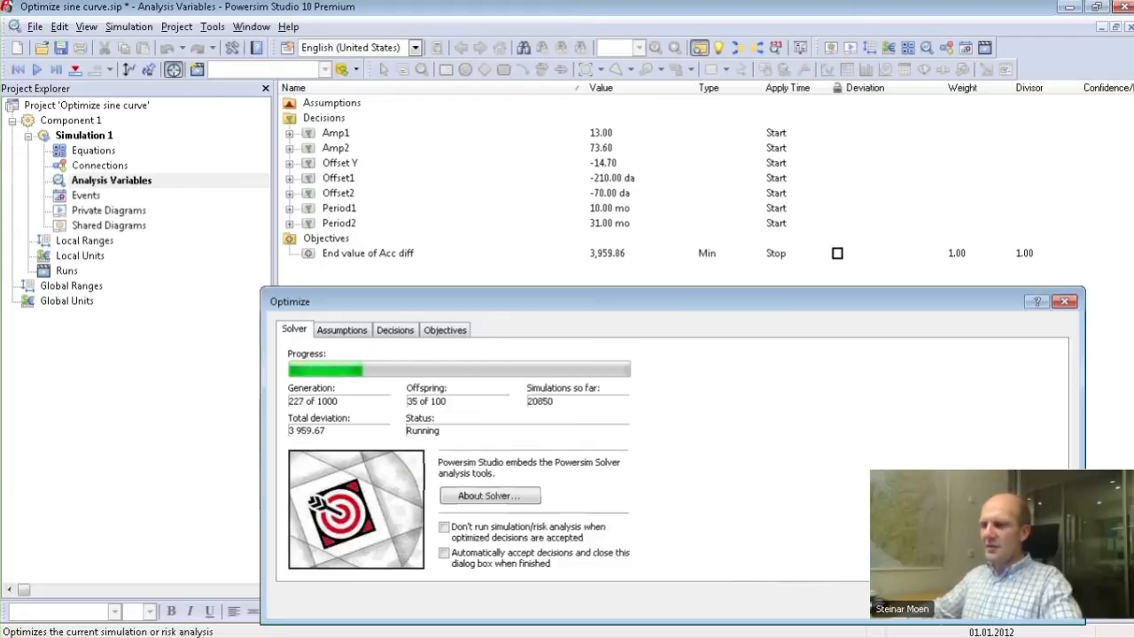
pyautogui.press('Escape')
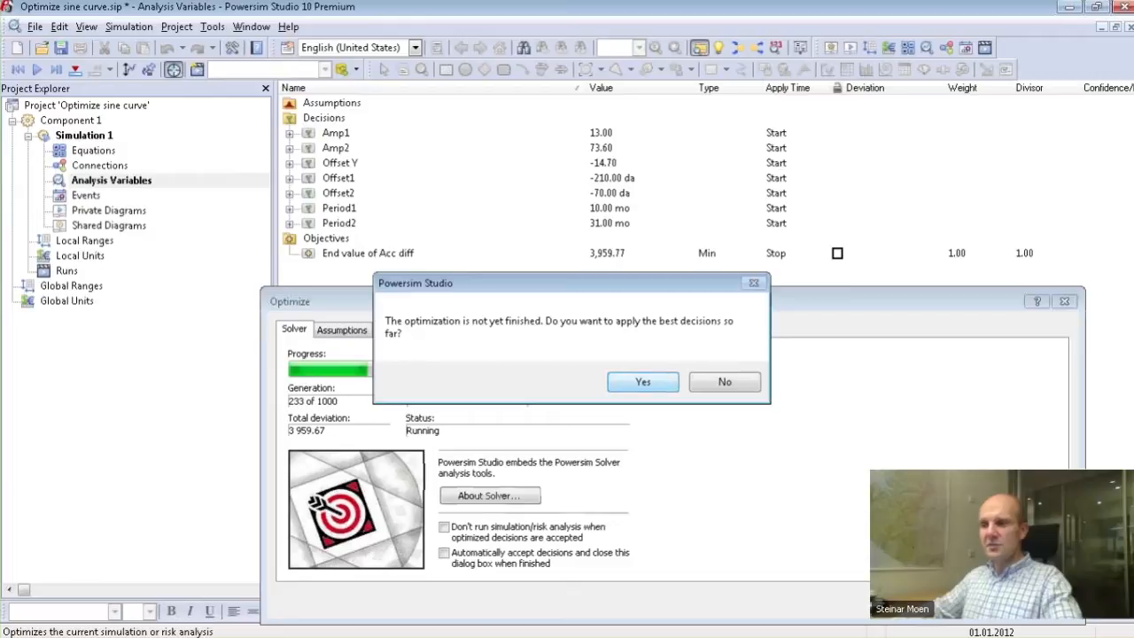
pyautogui.click(645, 383)
# Reset the simulation in Simulation 1's shared diagrams and test Period1 at about 12.4 mo before returning it to about 13.1 mo
pyautogui.doubleClick(147, 228)
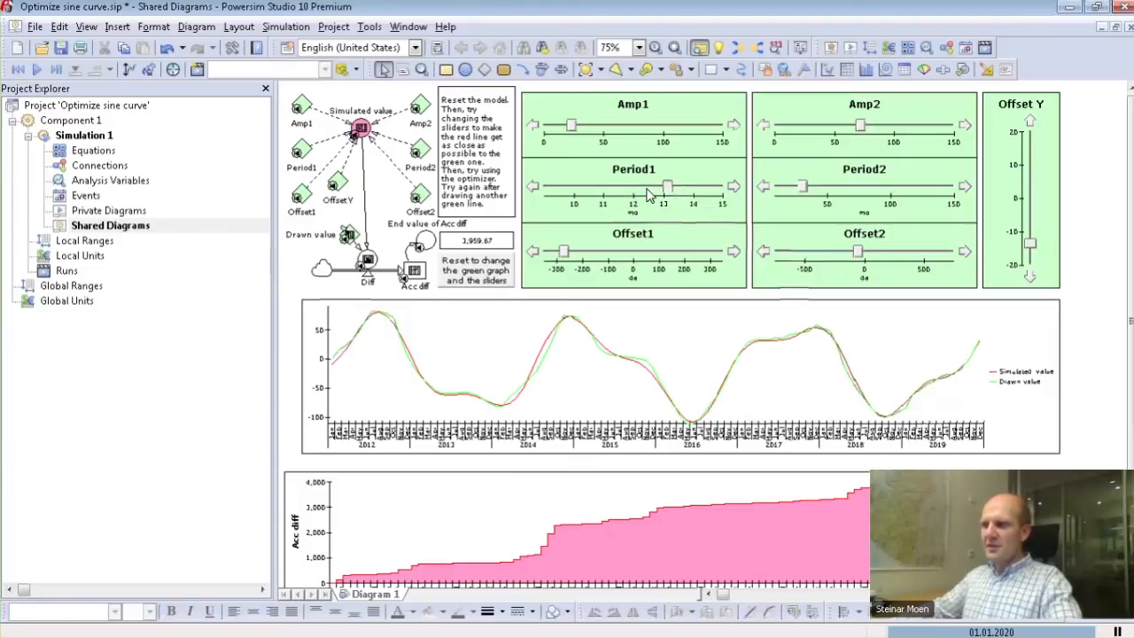
pyautogui.hotkey('shift', 'F5')
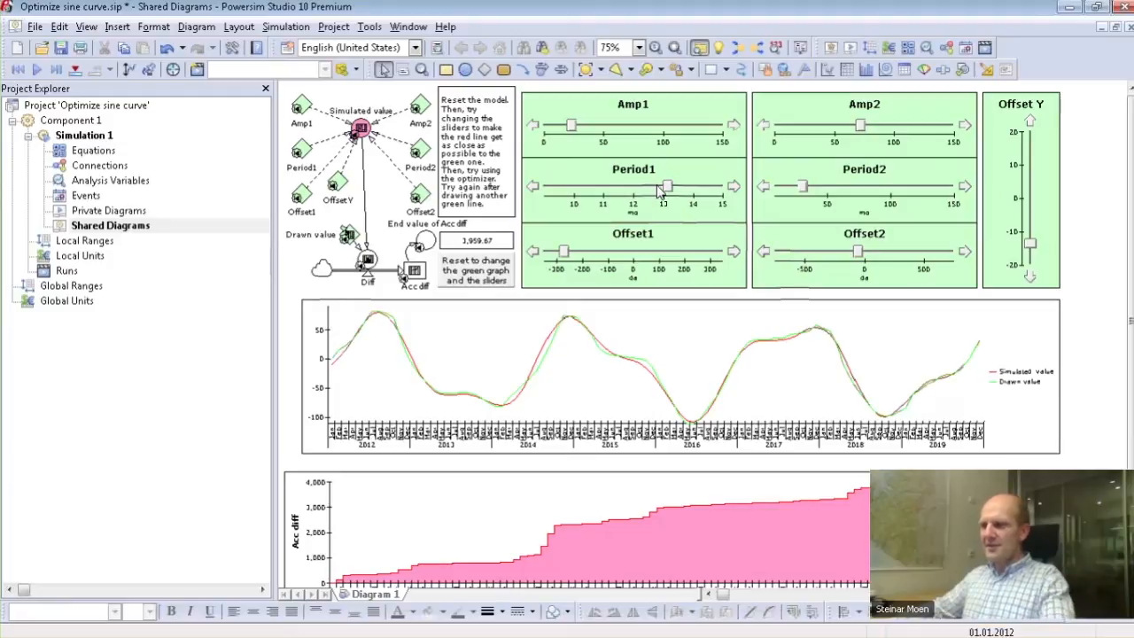
pyautogui.moveTo(668, 192)
pyautogui.mouseDown()
pyautogui.moveTo(647, 193)
pyautogui.moveTo(669, 194)
pyautogui.mouseUp()
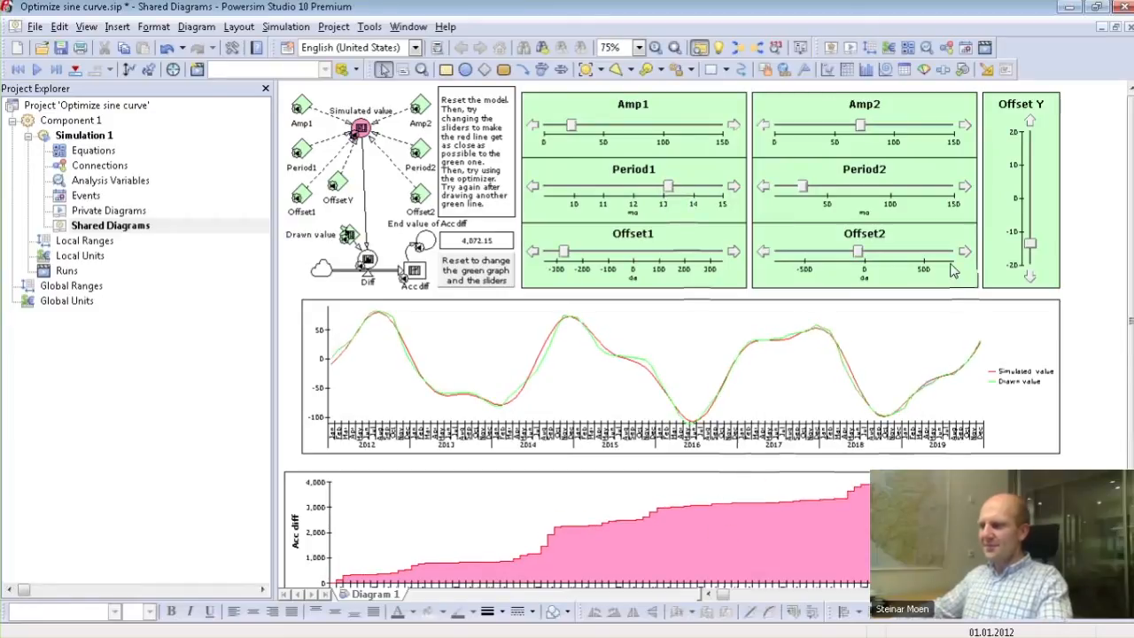
pyautogui.moveTo(669, 189); pyautogui.dragTo(644, 189)
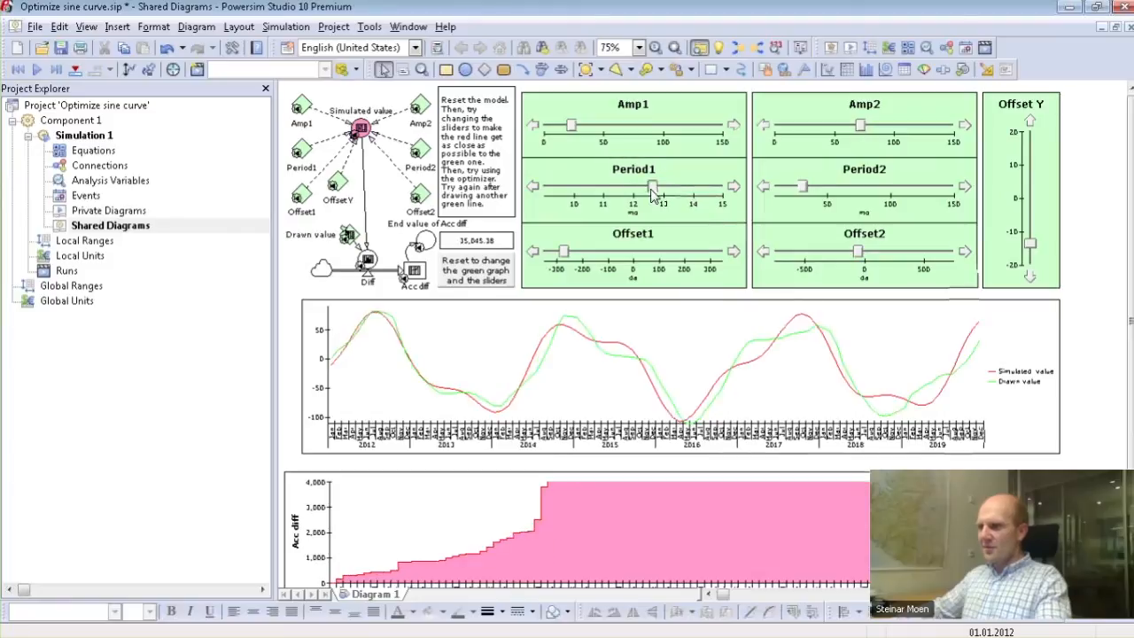
pyautogui.click(128, 70)
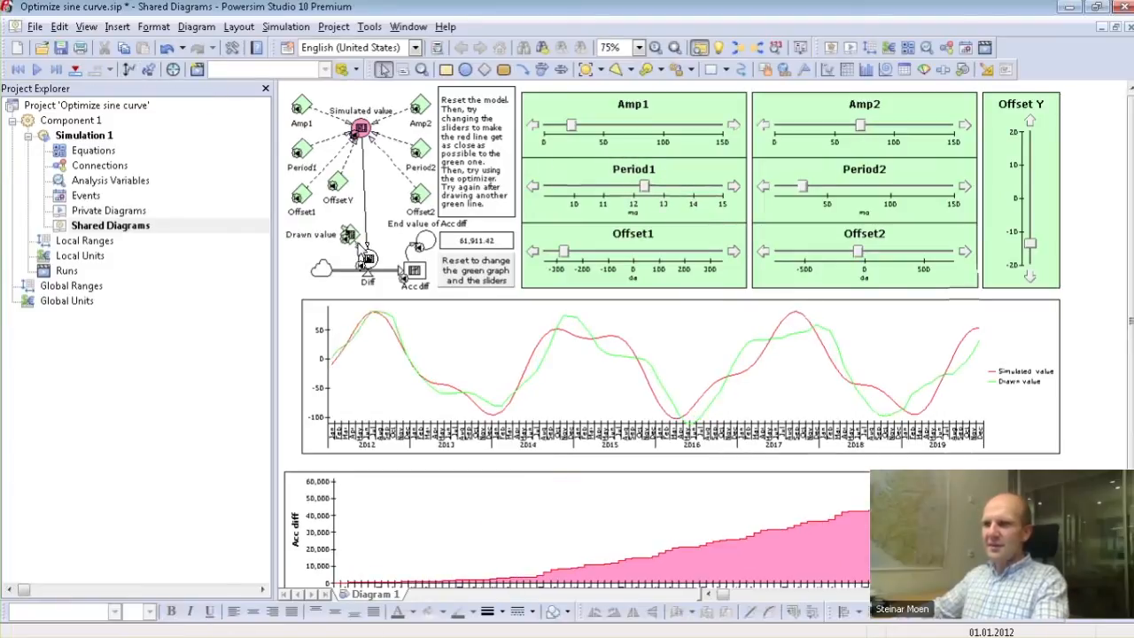
pyautogui.moveTo(644, 188); pyautogui.dragTo(666, 187)
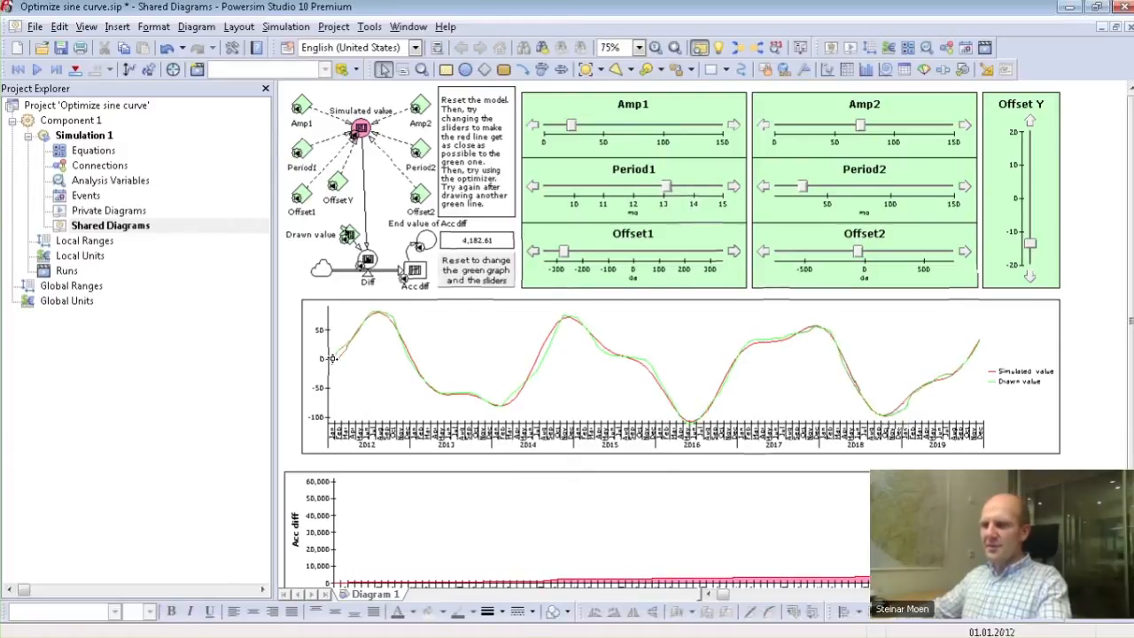
# Redraw the green Drawn value curve as a wave between about -50 and 50, and apply the best decisions from an optimization stopped early
pyautogui.moveTo(330, 358)
pyautogui.mouseDown()
pyautogui.moveTo(354, 367)
pyautogui.moveTo(426, 341)
pyautogui.moveTo(483, 390)
pyautogui.moveTo(625, 350)
pyautogui.moveTo(740, 350)
pyautogui.moveTo(842, 381)
pyautogui.moveTo(978, 342)
pyautogui.moveTo(980, 379)
pyautogui.mouseUp()
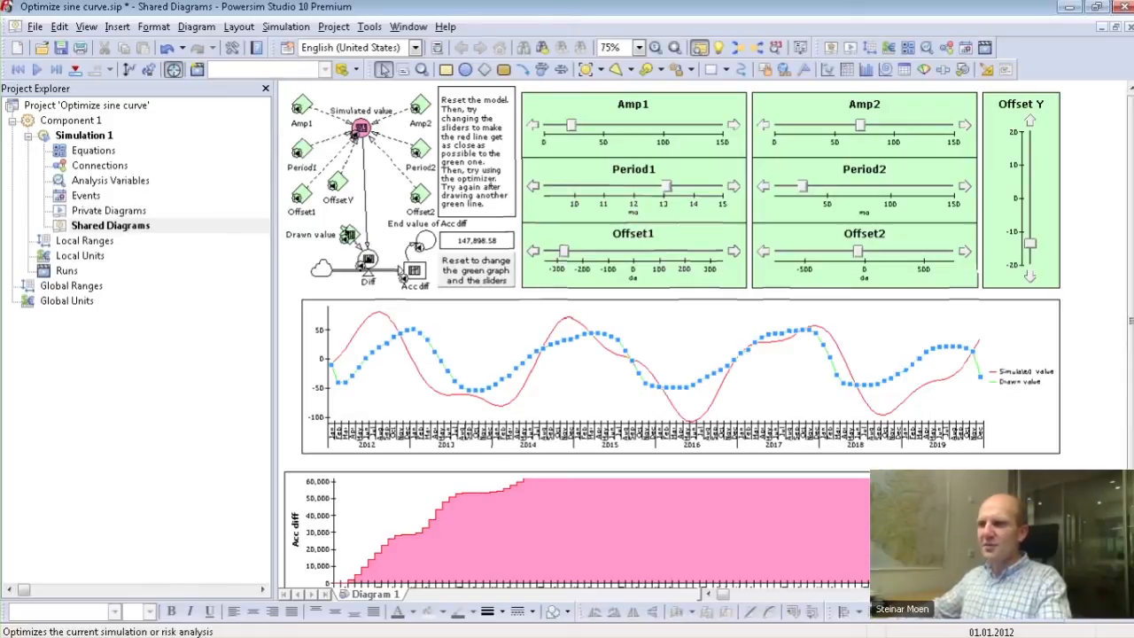
pyautogui.click(699, 47)
pyautogui.click(879, 611)
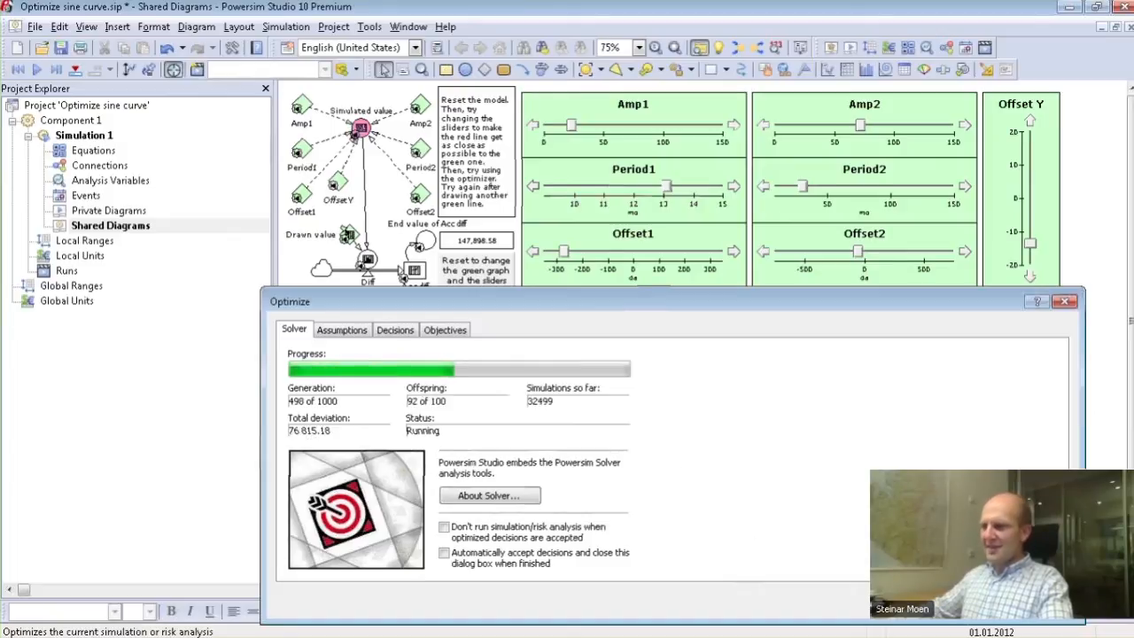
pyautogui.press('Escape')
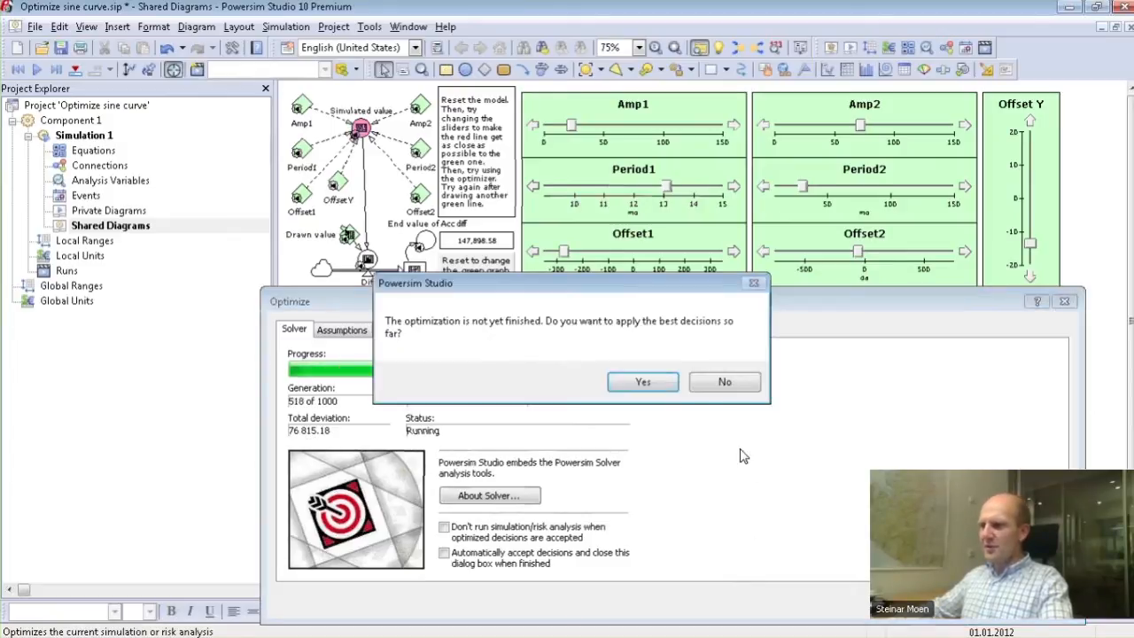
pyautogui.click(645, 380)
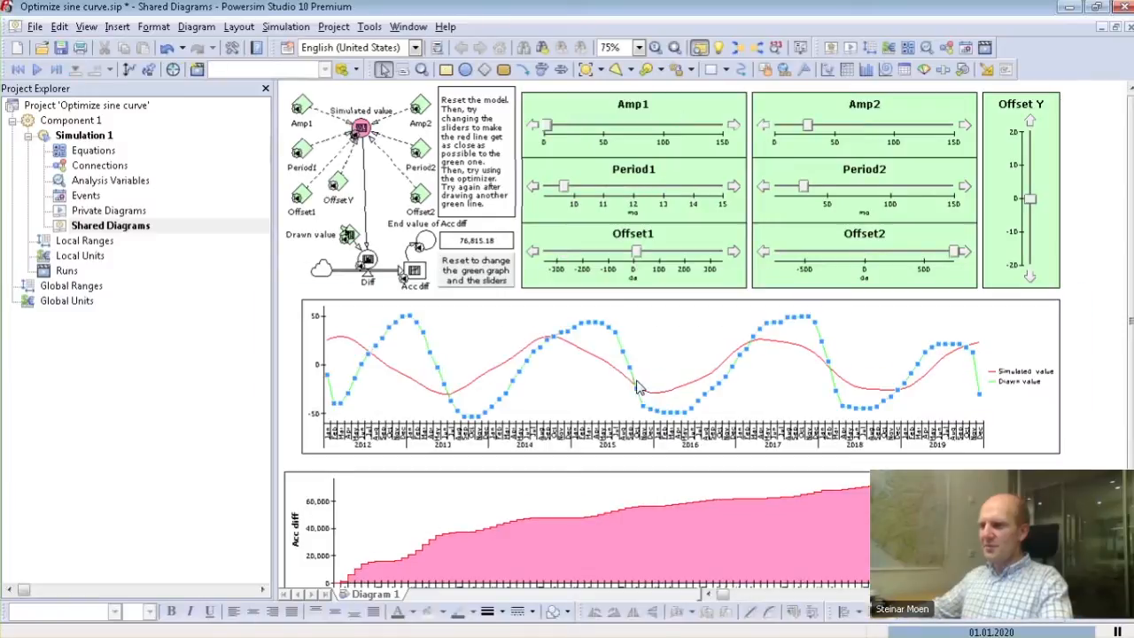
# Improve the fit manually by setting Amp2 to about 38, Period2 to about 28 mo and Offset2 to about 20 da
pyautogui.click(574, 373)
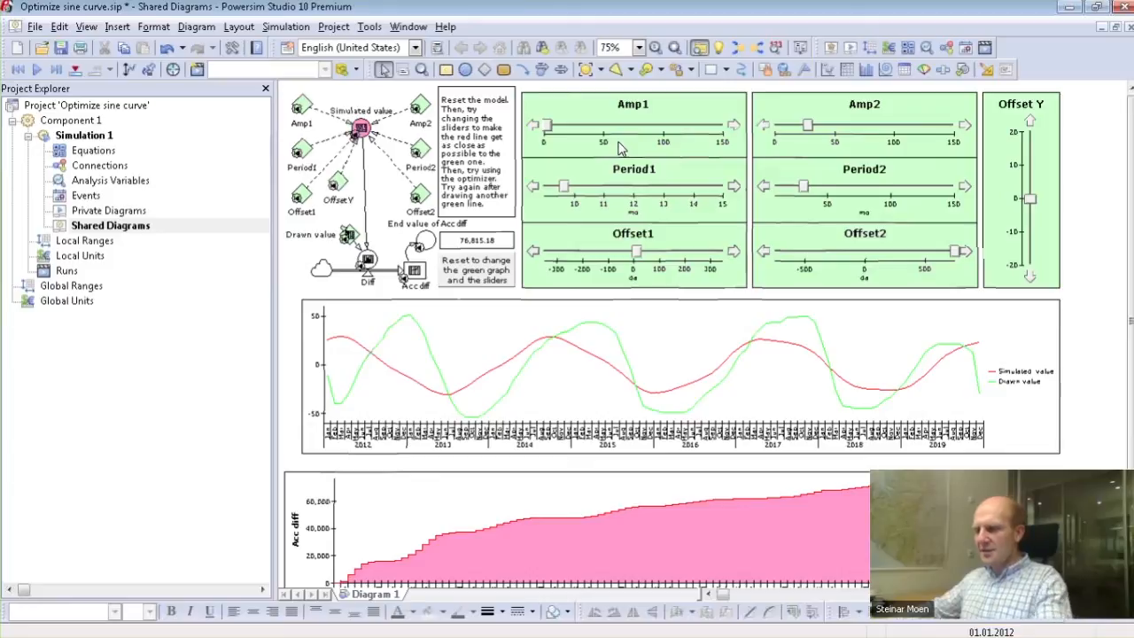
pyautogui.moveTo(807, 127); pyautogui.dragTo(820, 131)
pyautogui.moveTo(961, 253); pyautogui.dragTo(853, 273)
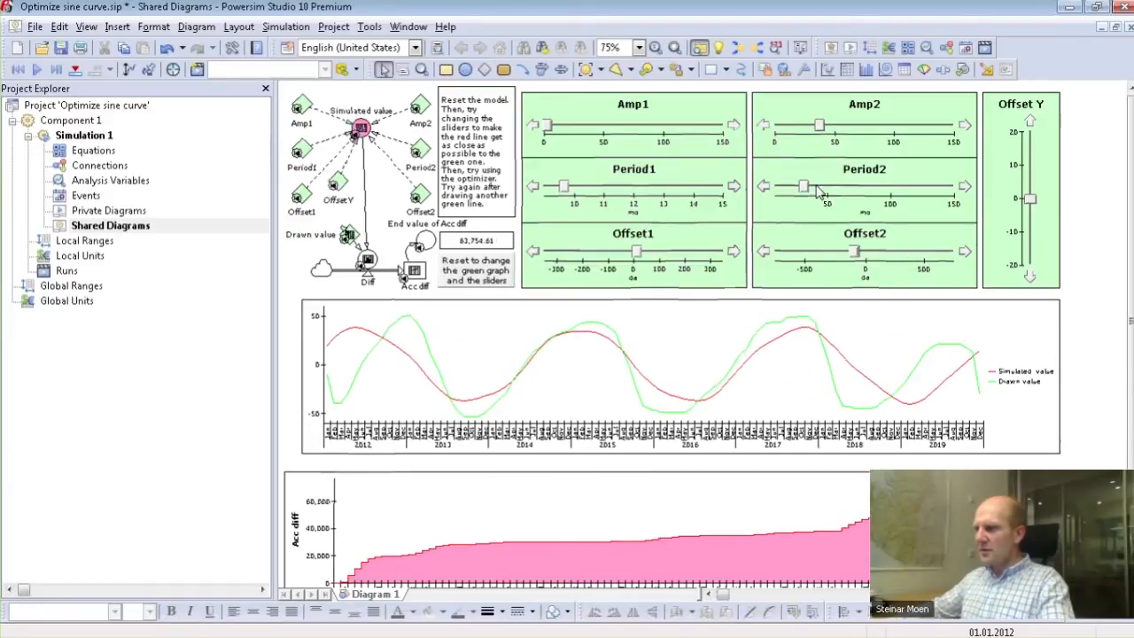
pyautogui.moveTo(804, 187); pyautogui.dragTo(800, 188)
pyautogui.moveTo(853, 257); pyautogui.dragTo(868, 254)
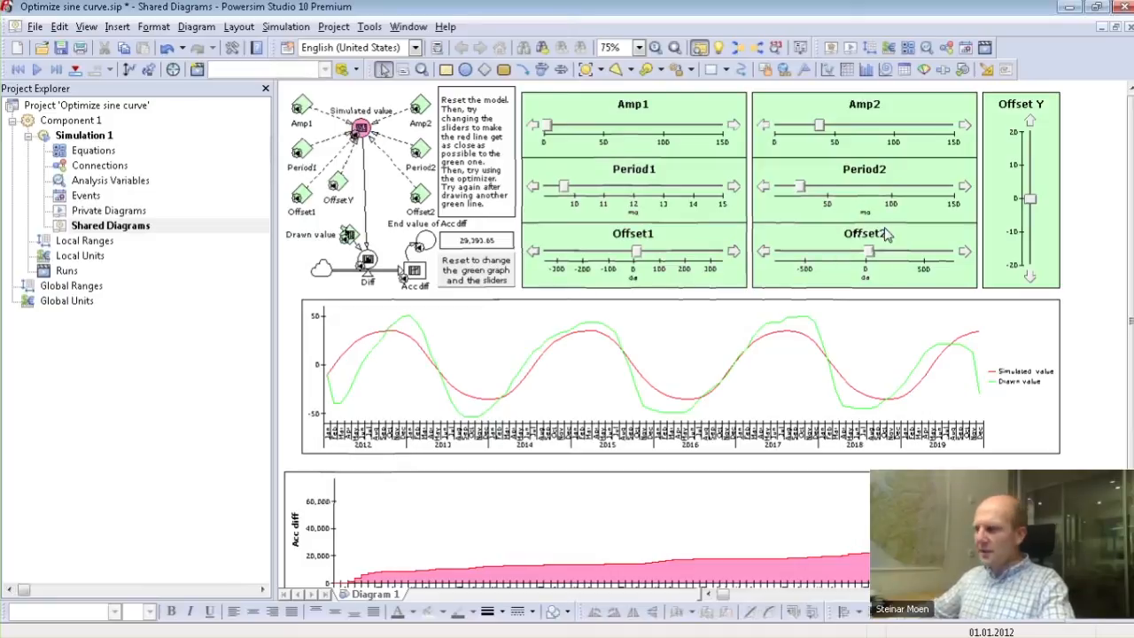
pyautogui.moveTo(870, 256)
pyautogui.mouseDown()
pyautogui.moveTo(971, 264)
pyautogui.moveTo(867, 257)
pyautogui.mouseUp()
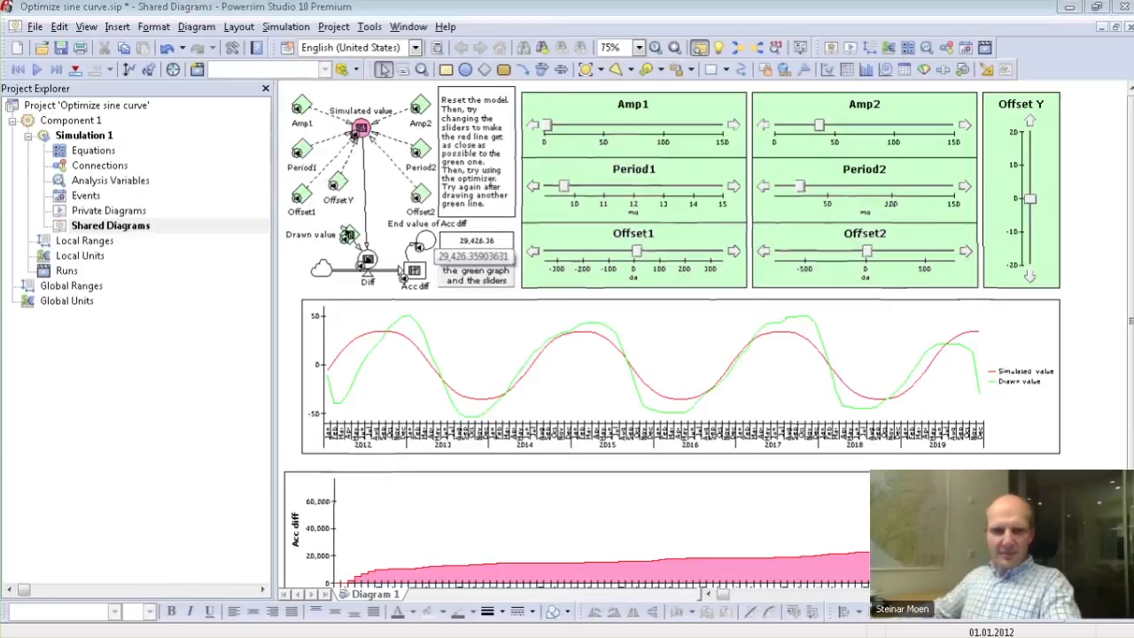
# Switch to the Optimization Webinar agenda in Adobe Reader and review it from the introduction to the useful hints and ways of running simulations
pyautogui.hotkey('alt', 'Tab')
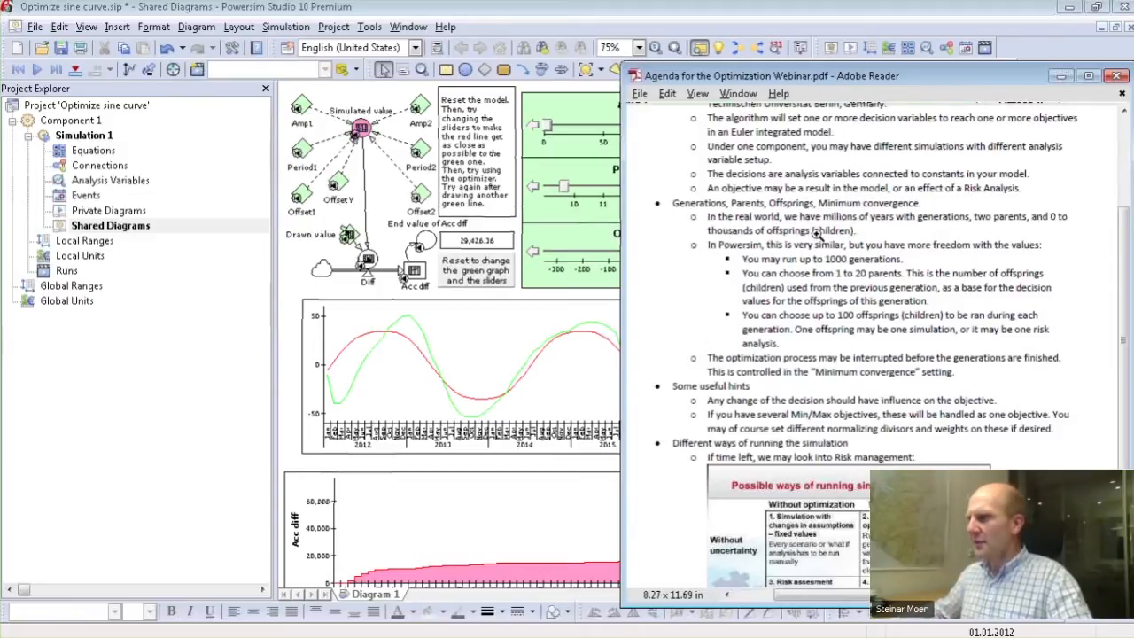
pyautogui.moveTo(1126, 226); pyautogui.dragTo(1125, 191)
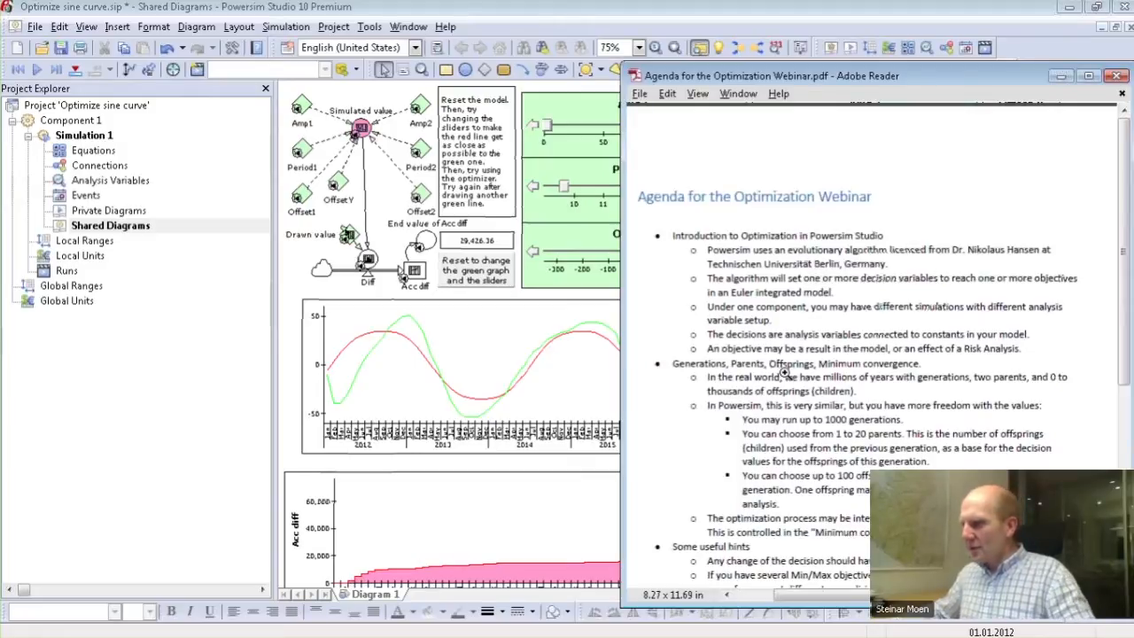
pyautogui.scroll(-4, 785, 372)
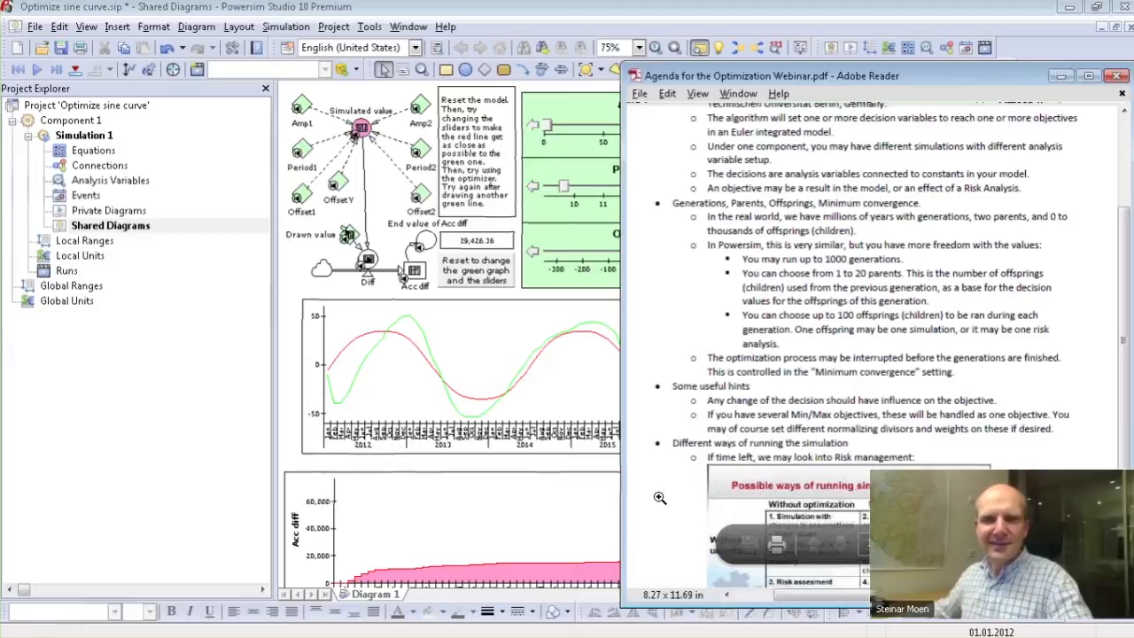
pyautogui.scroll(-3, 660, 498)
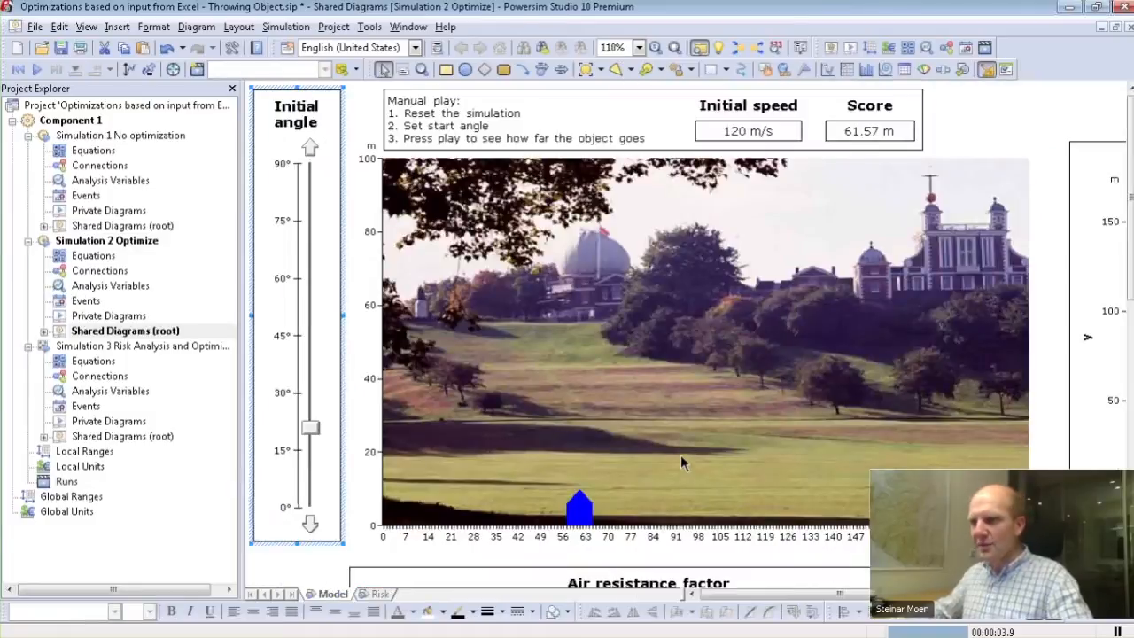
# Adjust the width of the Project Explorer in the Throwing Object project
pyautogui.click(241, 116)
pyautogui.moveTo(241, 116); pyautogui.dragTo(133, 182)
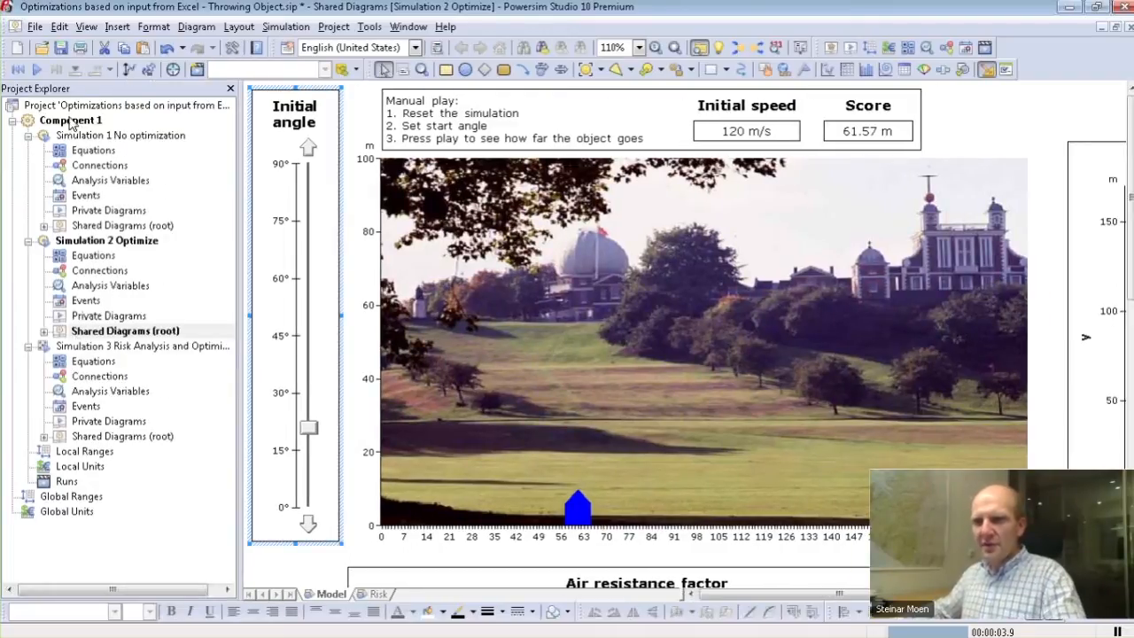
# Switch to the Optimization Webinar agenda in Adobe Reader, examine the enlarged table of possible ways of running simulations, and return to Powersim Studio
pyautogui.click(109, 251)
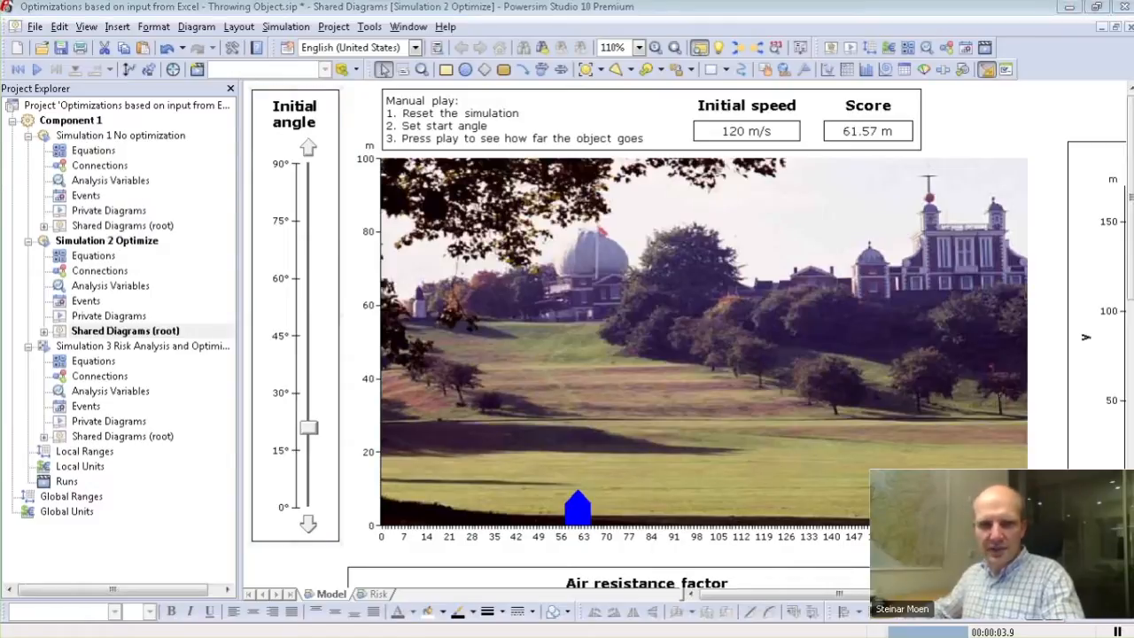
pyautogui.hotkey('alt', 'Tab')
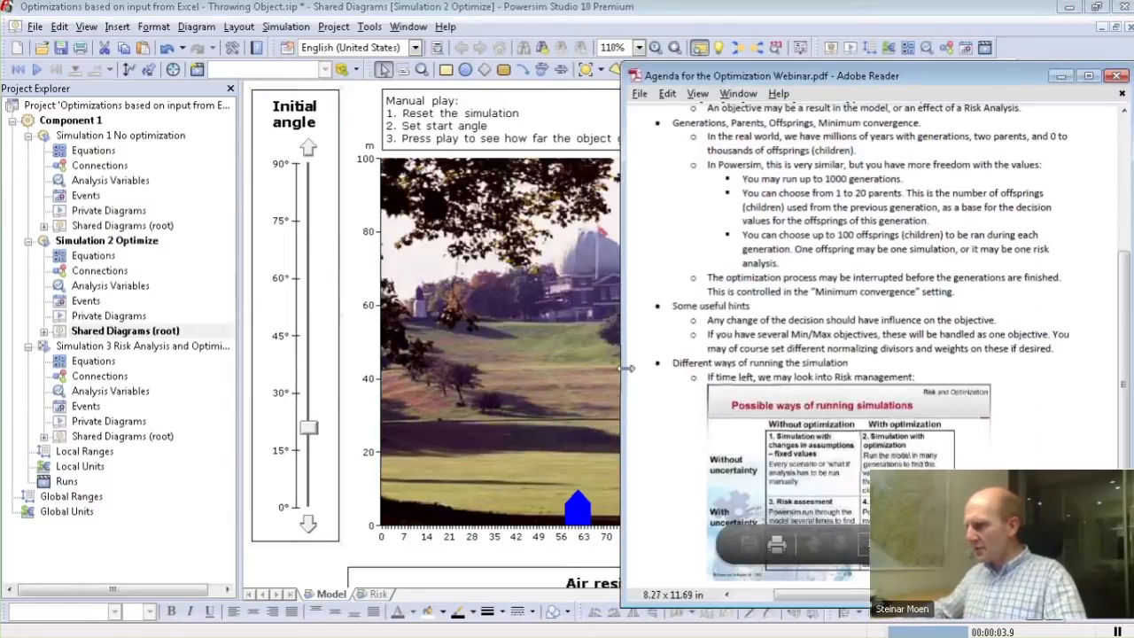
pyautogui.moveTo(699, 381); pyautogui.dragTo(1008, 591)
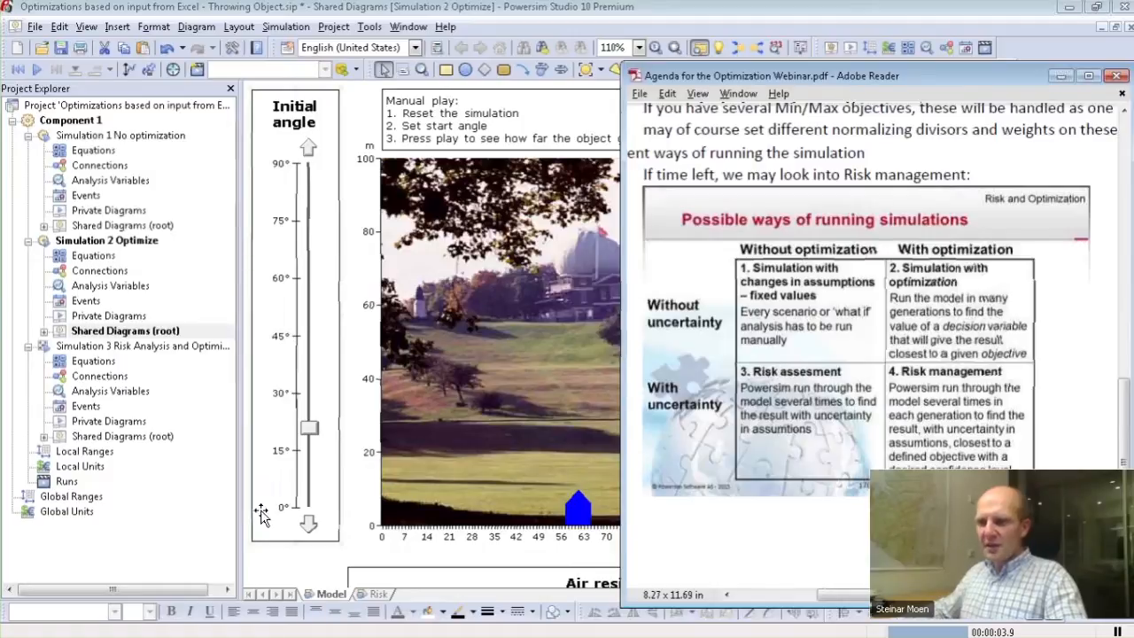
pyautogui.click(443, 487)
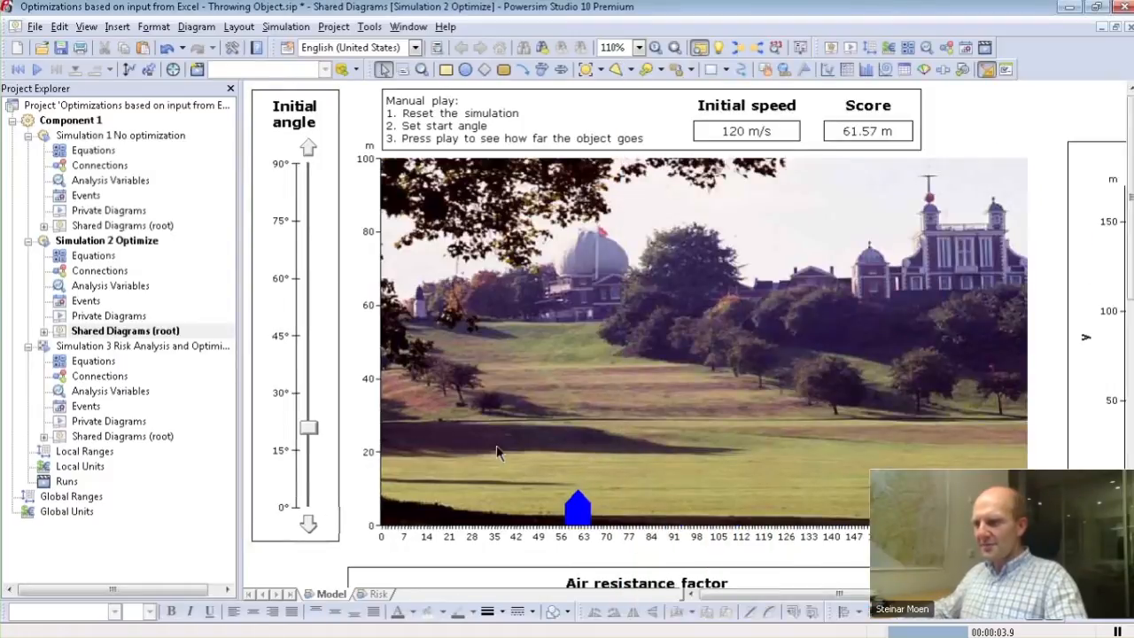
# Set the Air resistance factor to 0.05 in the Simulation 2 diagram and run the simulation
pyautogui.scroll(-3, 496, 452)
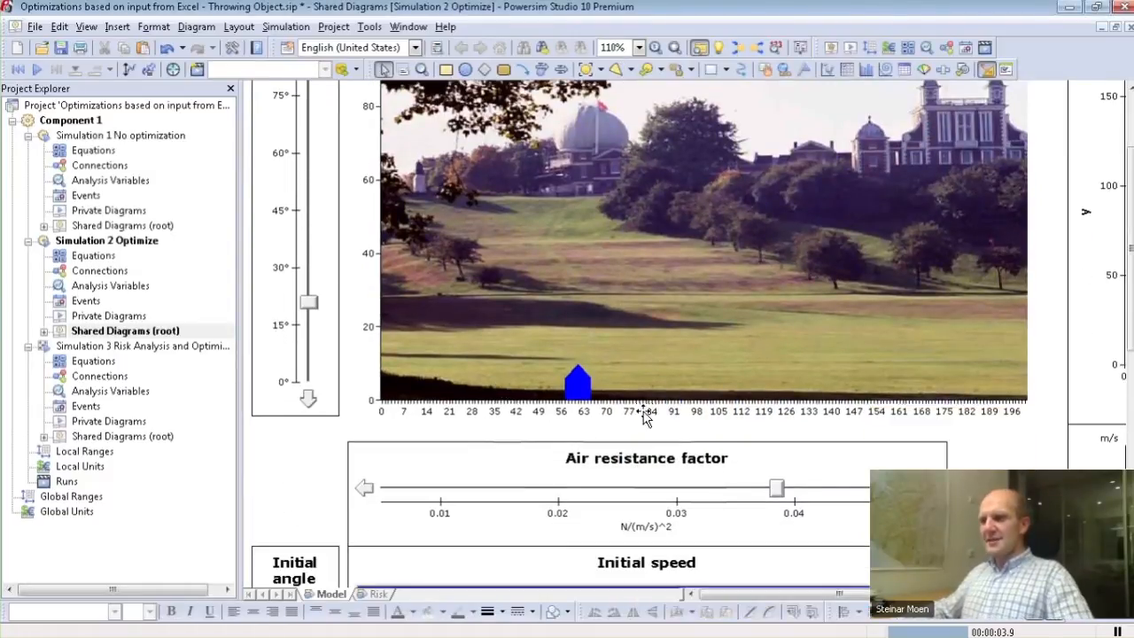
pyautogui.moveTo(776, 488); pyautogui.dragTo(886, 488)
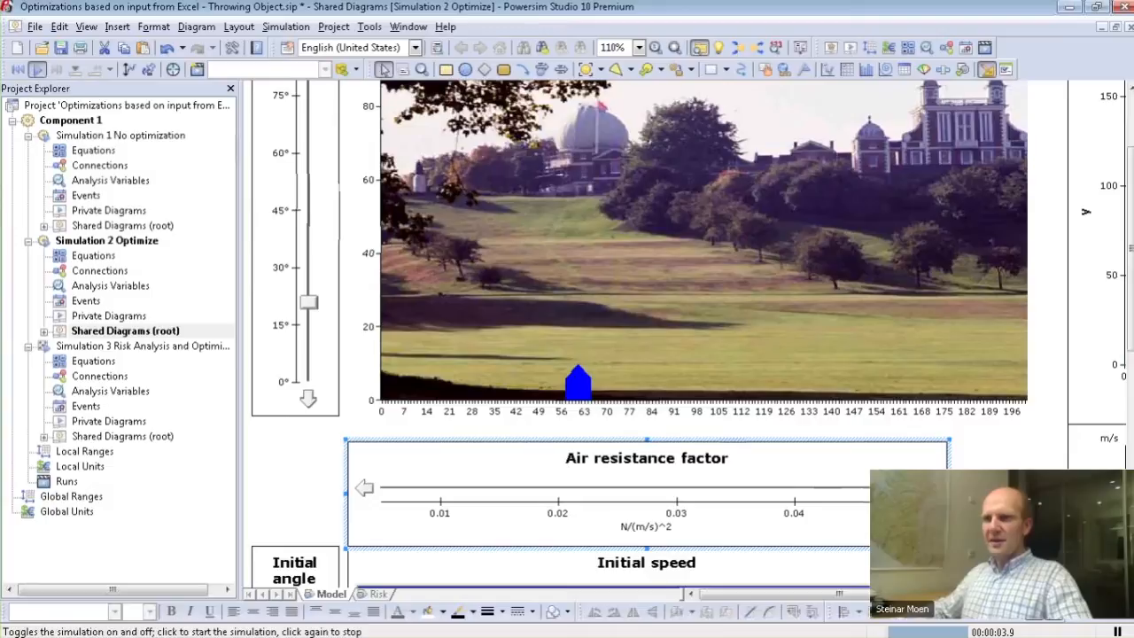
pyautogui.click(39, 69)
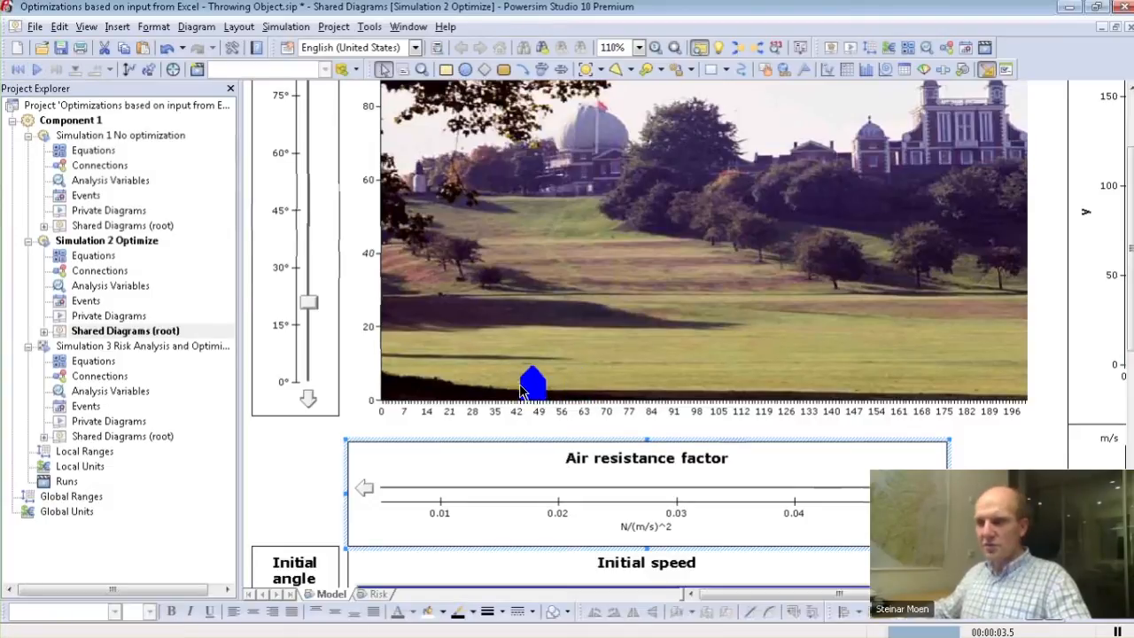
# Optimize Simulation 2 with the existing solver settings and accept the optimized decisions
pyautogui.click(173, 70)
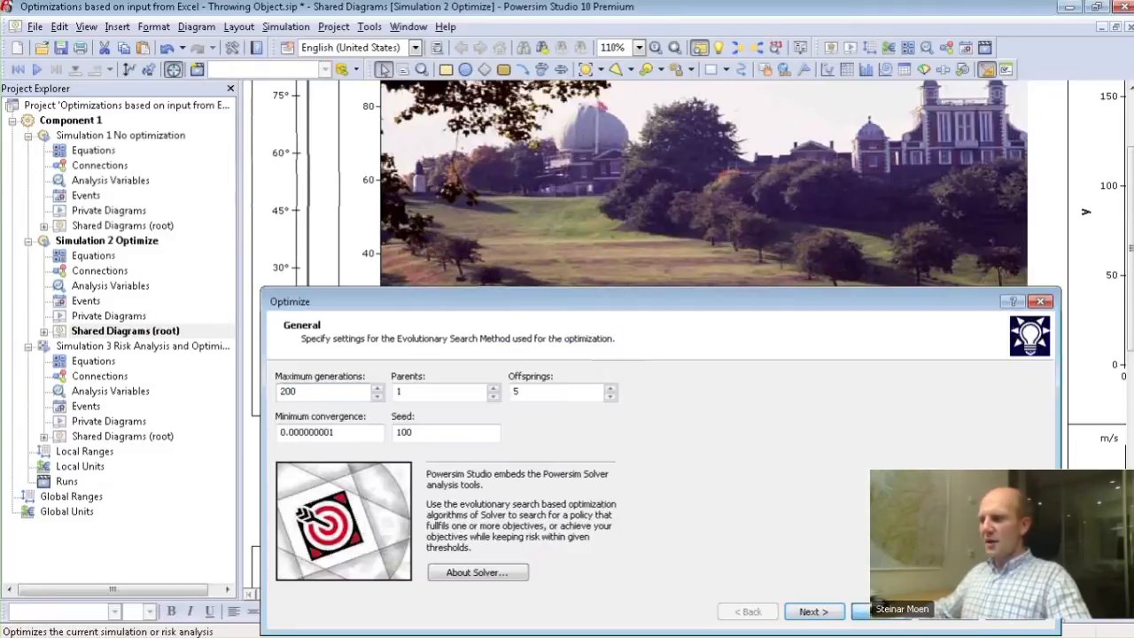
pyautogui.click(881, 611)
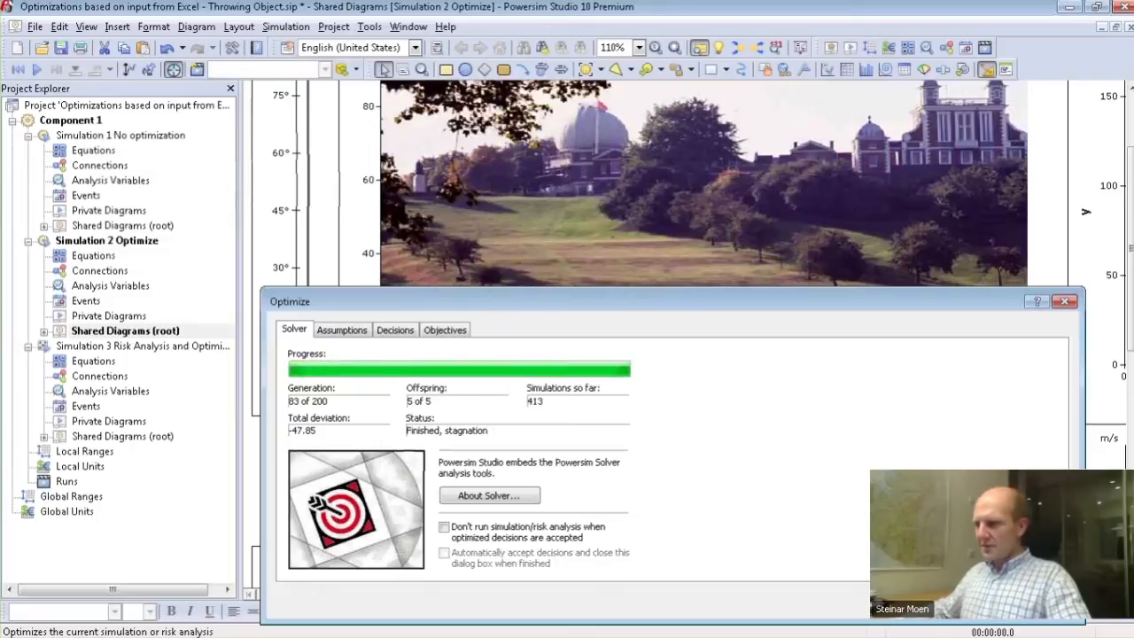
pyautogui.click(941, 606)
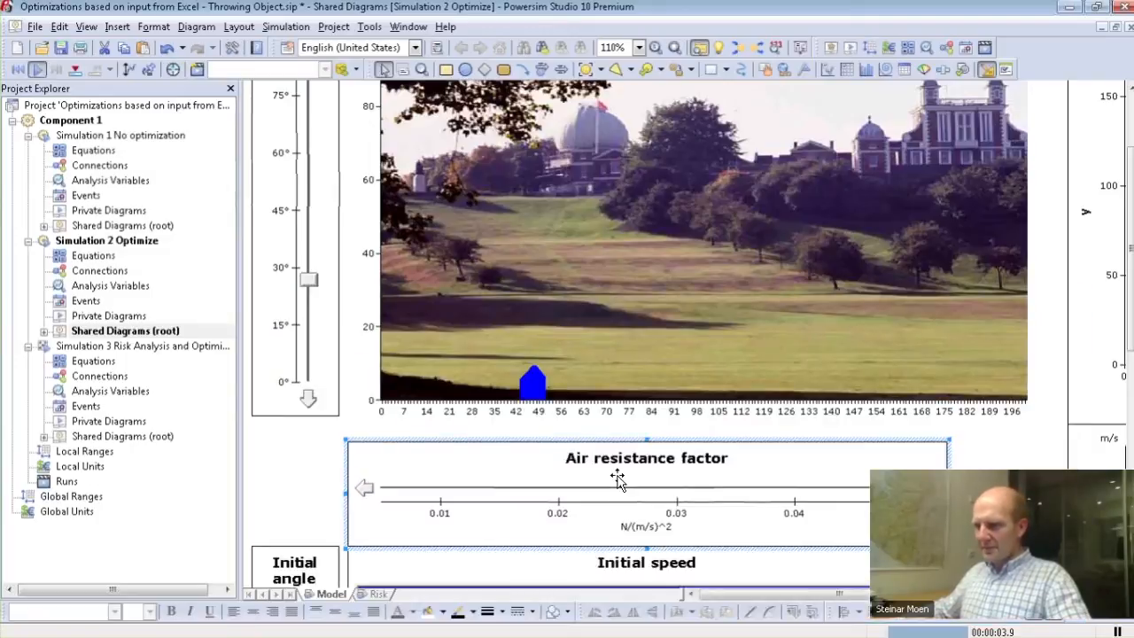
pyautogui.scroll(-3, 615, 477)
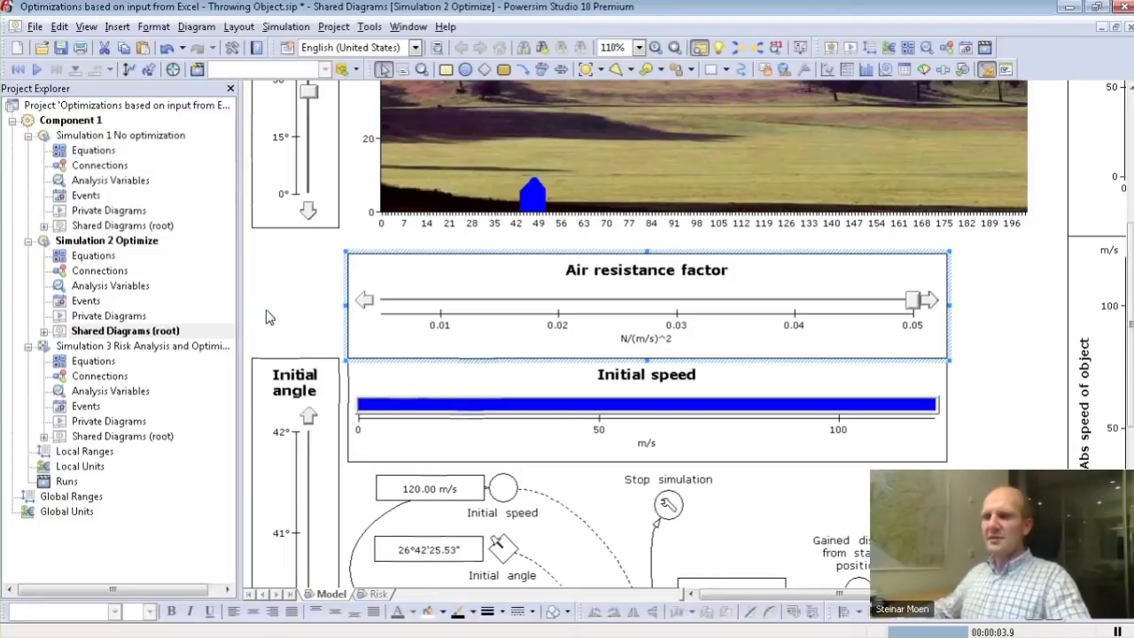
# Run Simulation 2 with the Air resistance factor at about 0.011, and again at about 0.043
pyautogui.scroll(3, 306, 335)
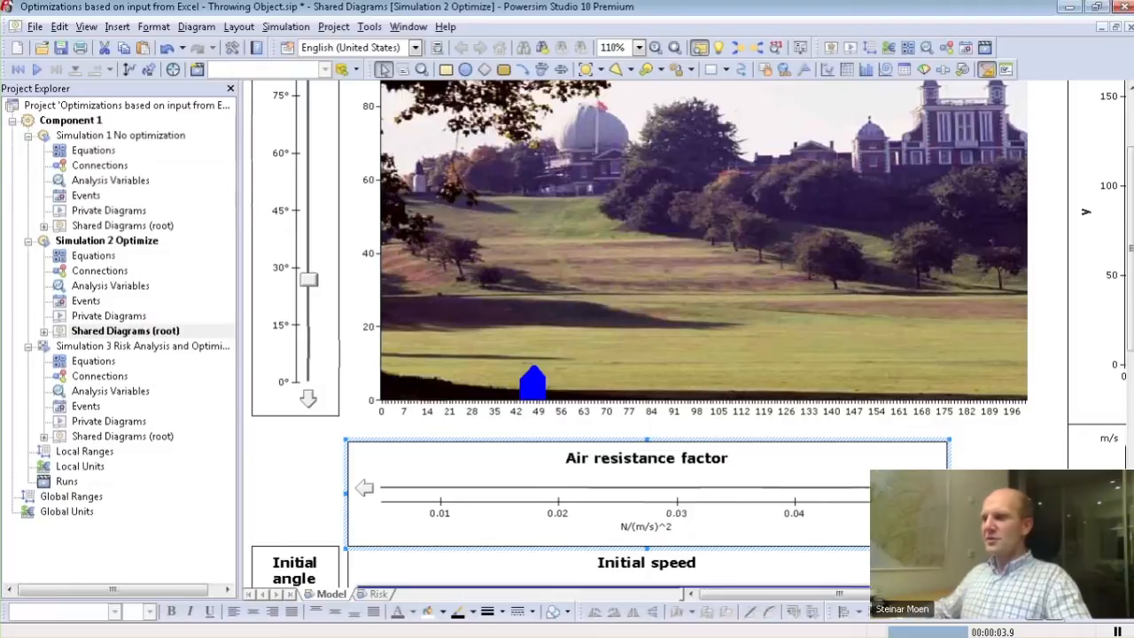
pyautogui.moveTo(886, 489); pyautogui.dragTo(452, 488)
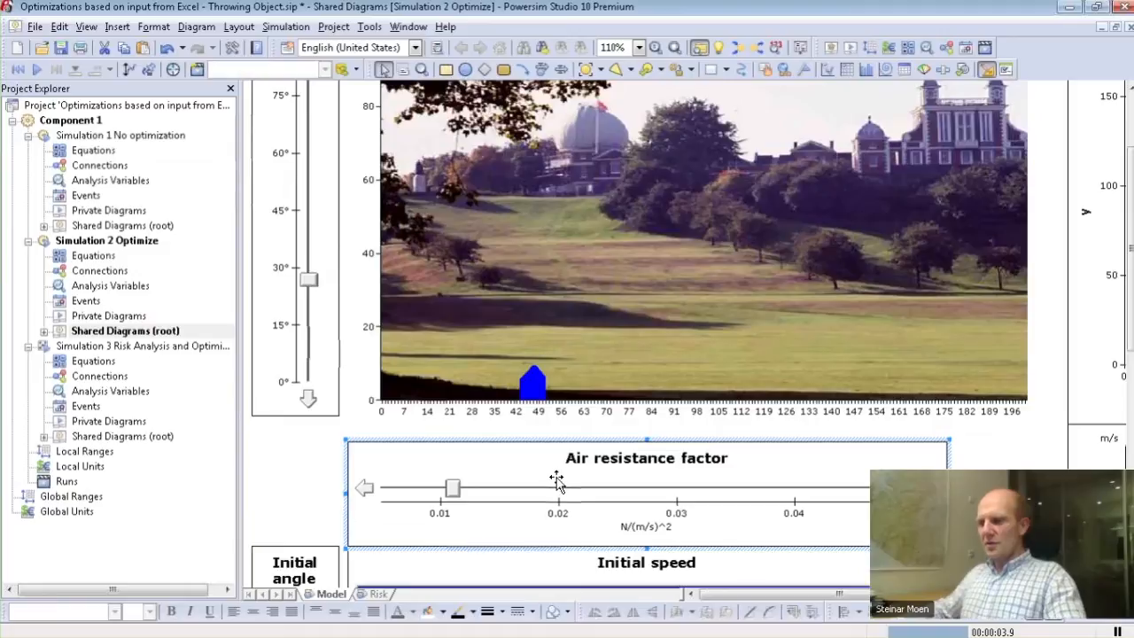
pyautogui.press('F5')
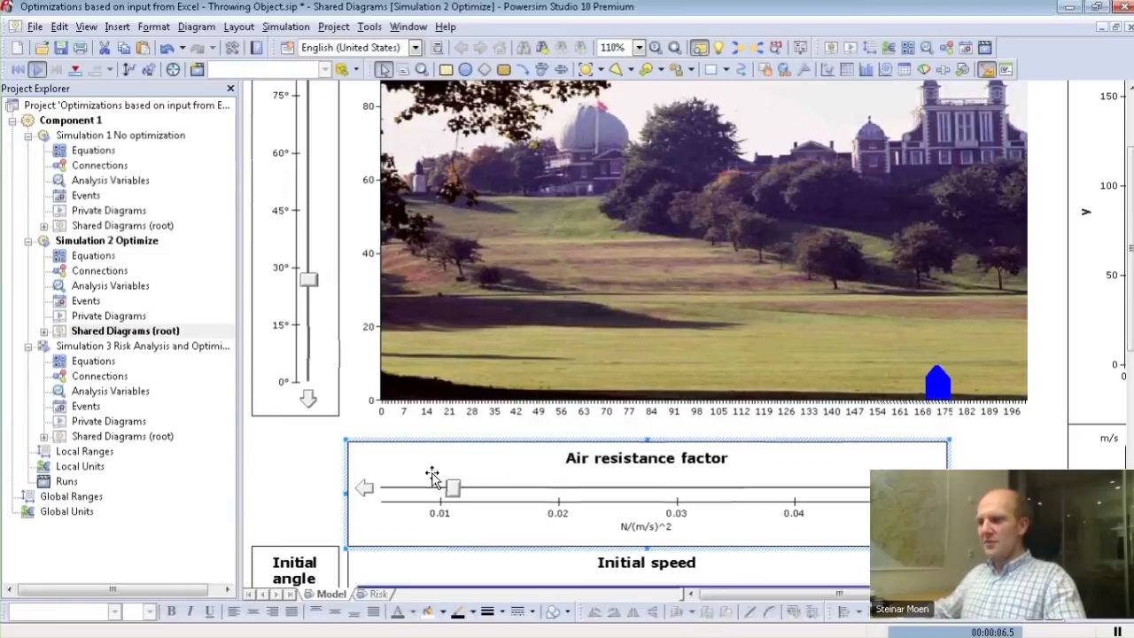
pyautogui.moveTo(453, 488); pyautogui.dragTo(830, 488)
pyautogui.press('F5')
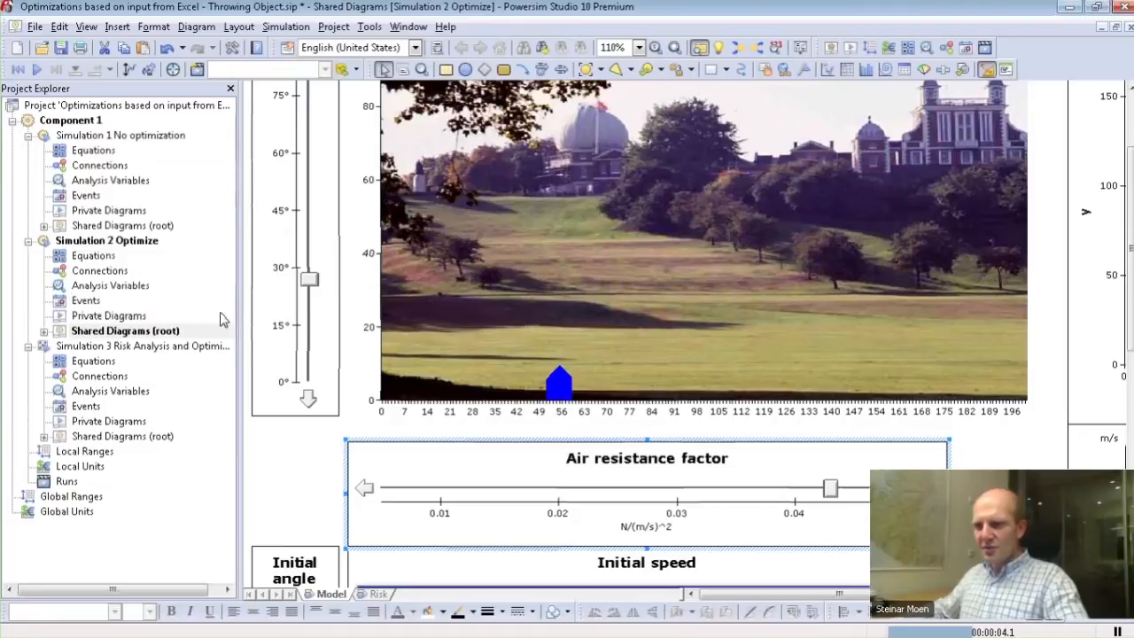
# Open the Analysis Variables of Simulation 2 and examine the Initial angle decision and the Gained distance objective
pyautogui.click(107, 285)
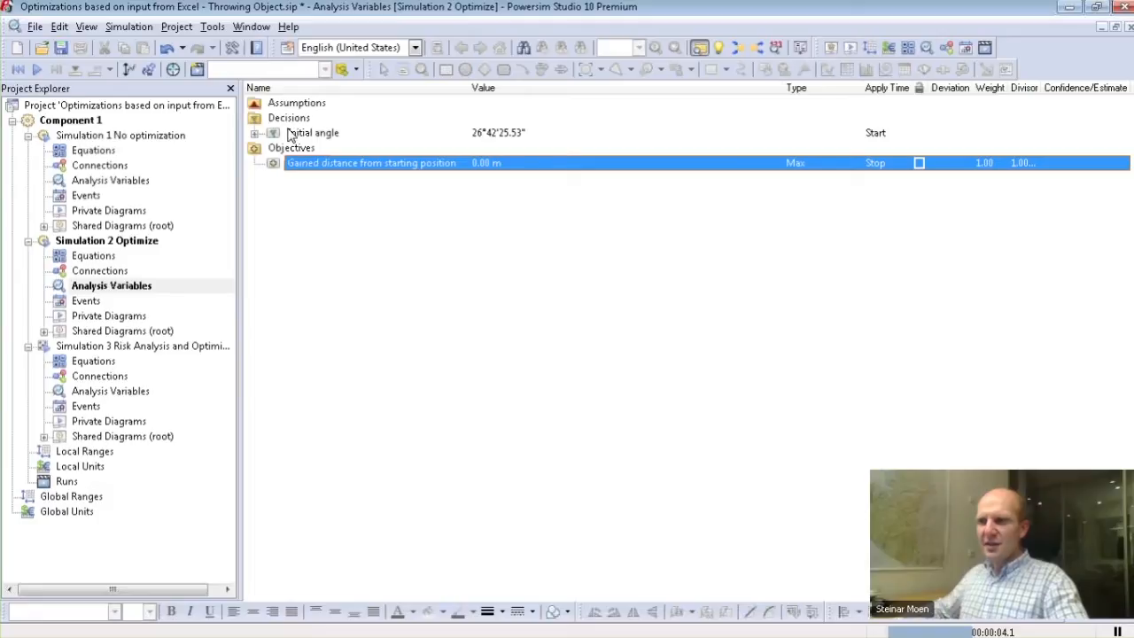
pyautogui.click(286, 135)
pyautogui.click(298, 168)
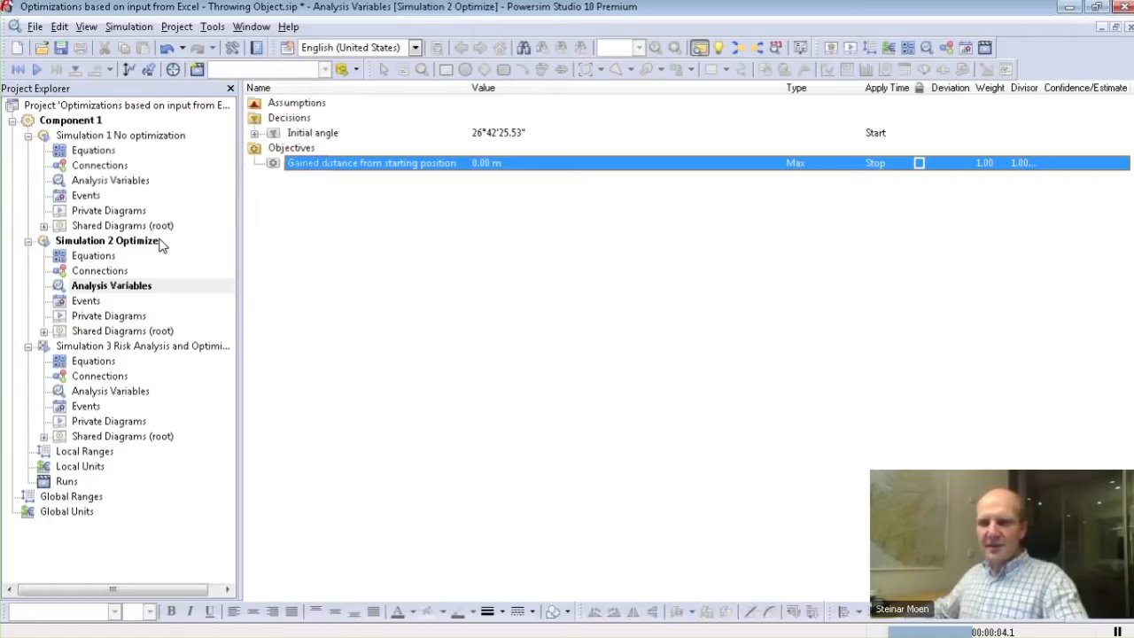
# View the shared diagram of Simulation 3 Risk Analysis and Optimization, and examine its Analysis Variables
pyautogui.doubleClick(79, 438)
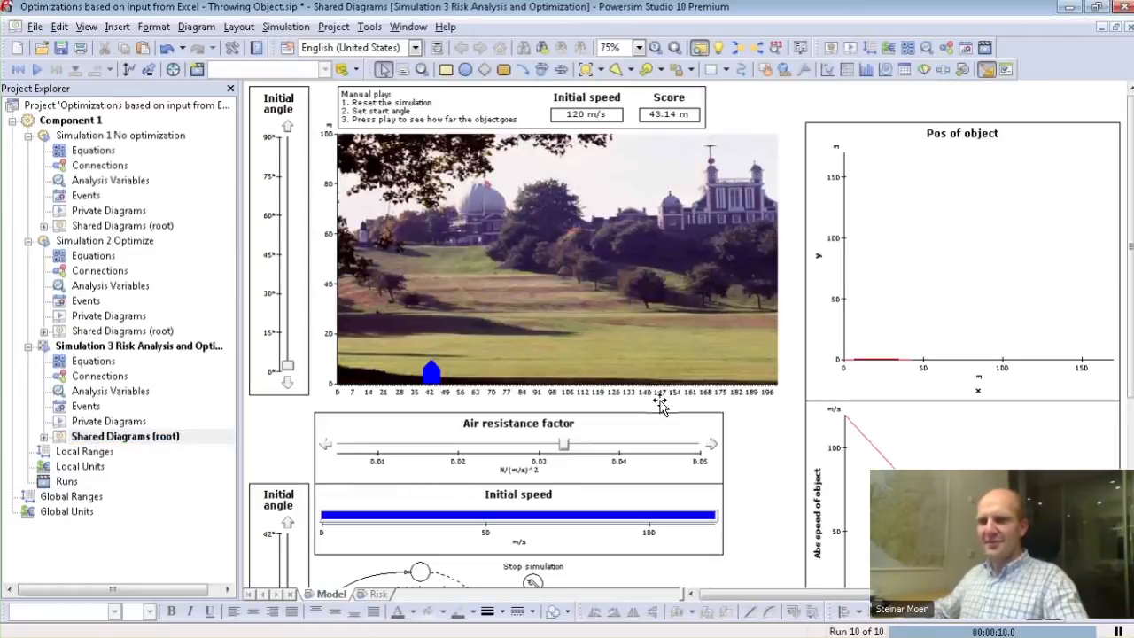
pyautogui.scroll(-3, 662, 451)
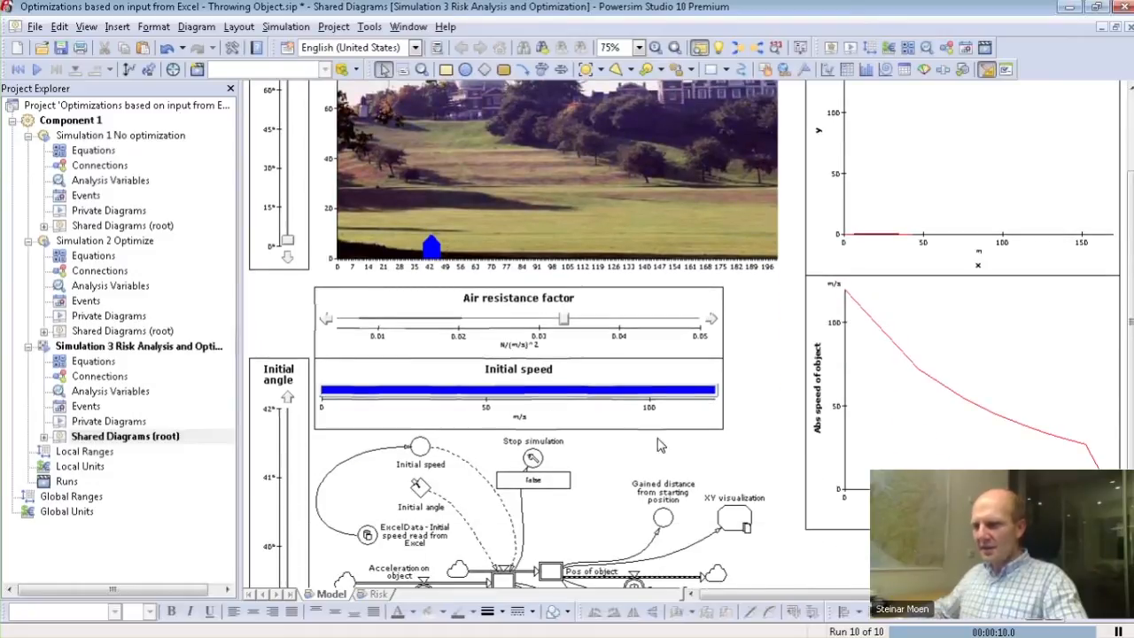
pyautogui.click(106, 391)
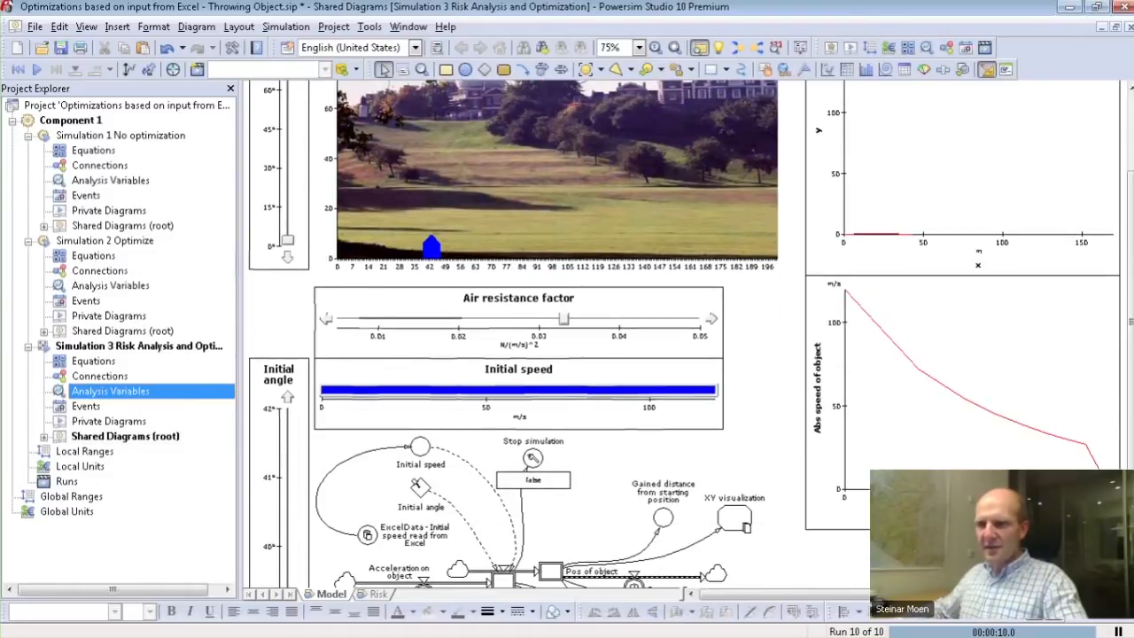
pyautogui.press('Return')
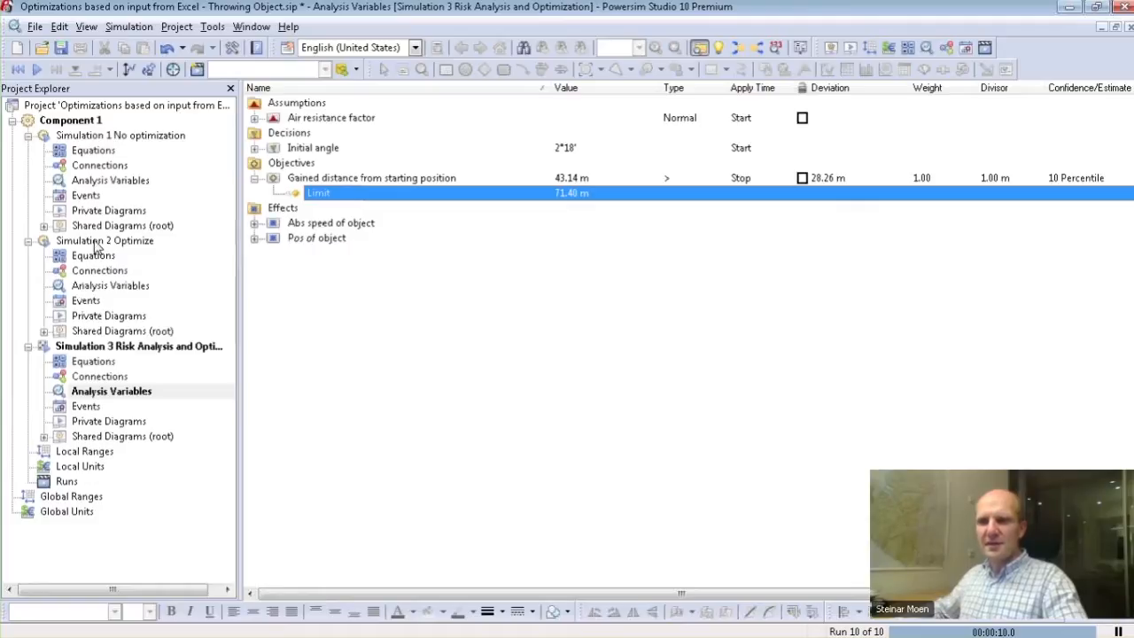
# Compare the Analysis Variables of Simulation 2 with those of Simulation 3, expanding the Air resistance factor assumption in Simulation 3
pyautogui.click(84, 289)
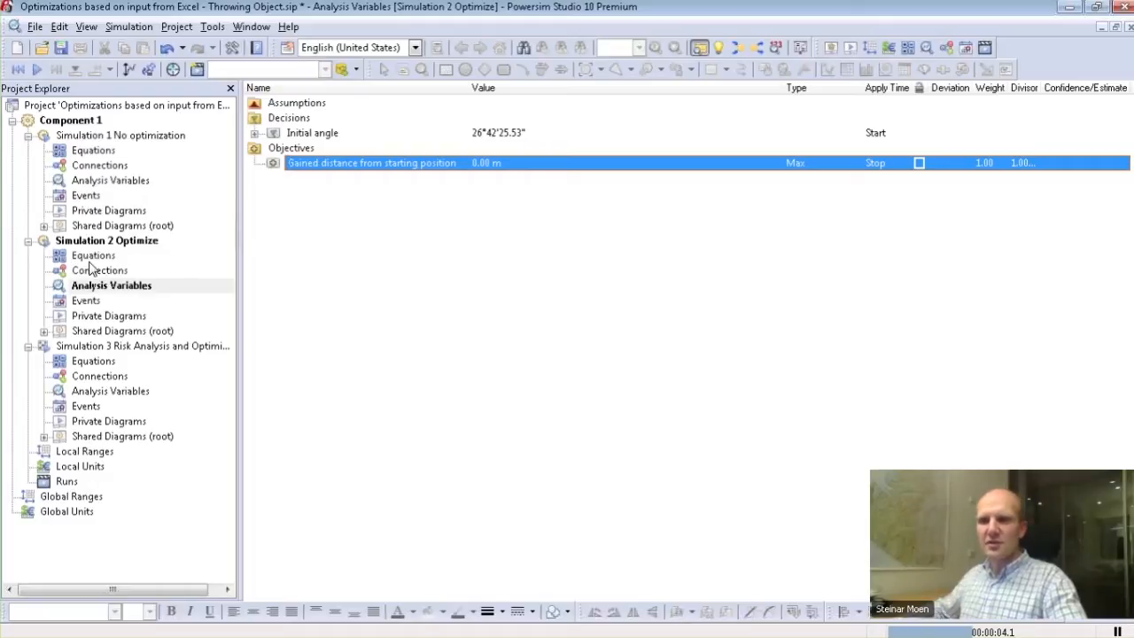
pyautogui.click(89, 435)
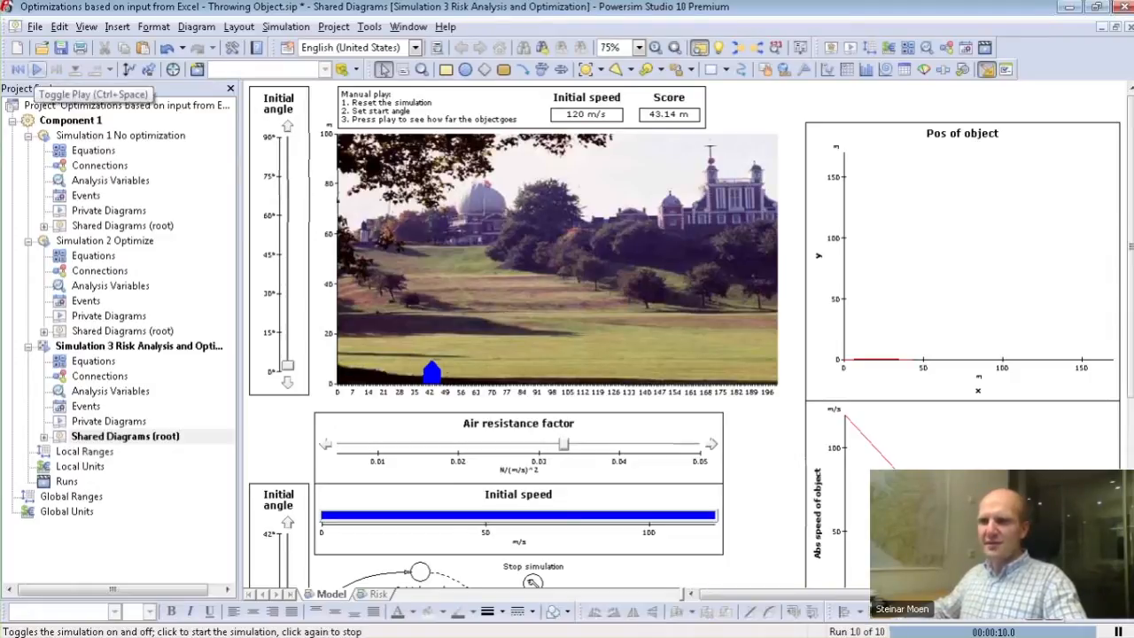
pyautogui.click(36, 74)
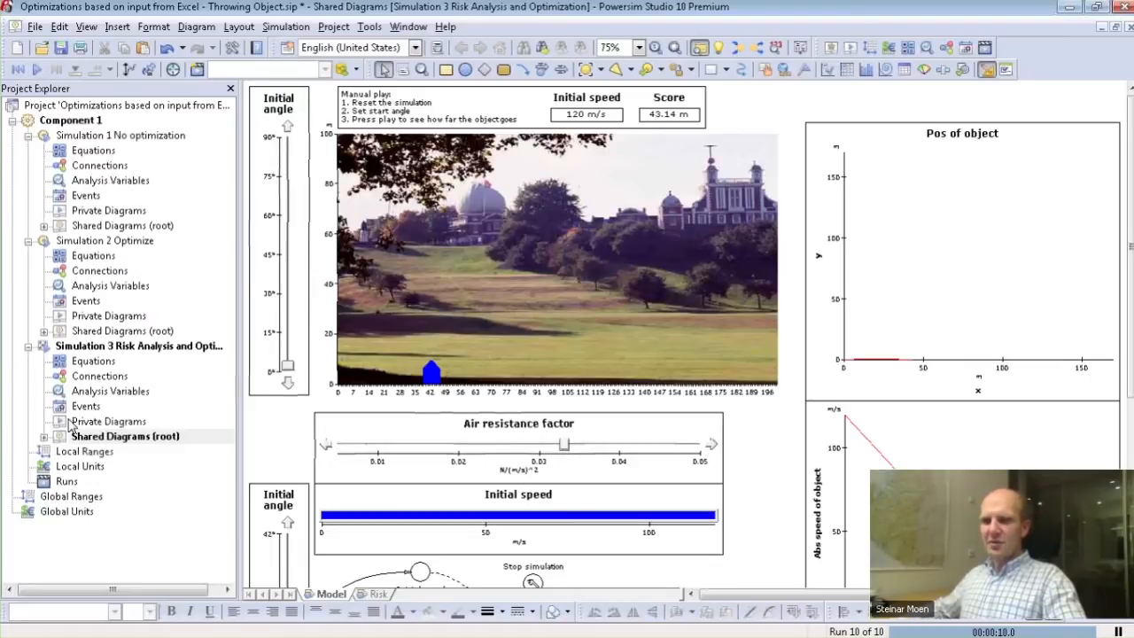
pyautogui.click(89, 392)
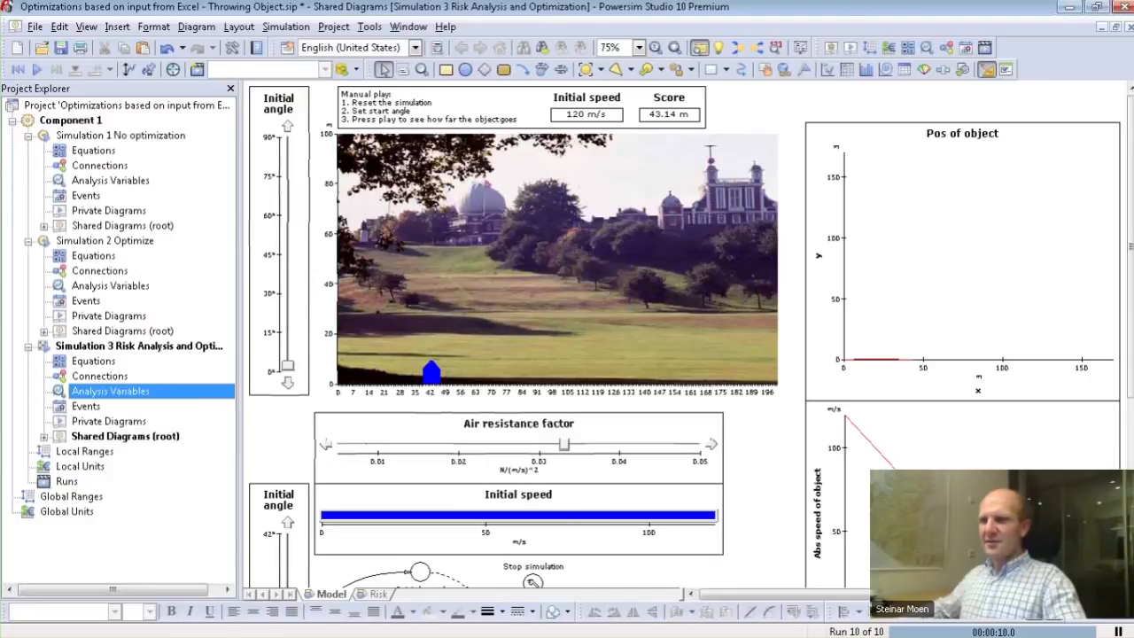
pyautogui.doubleClick(333, 118)
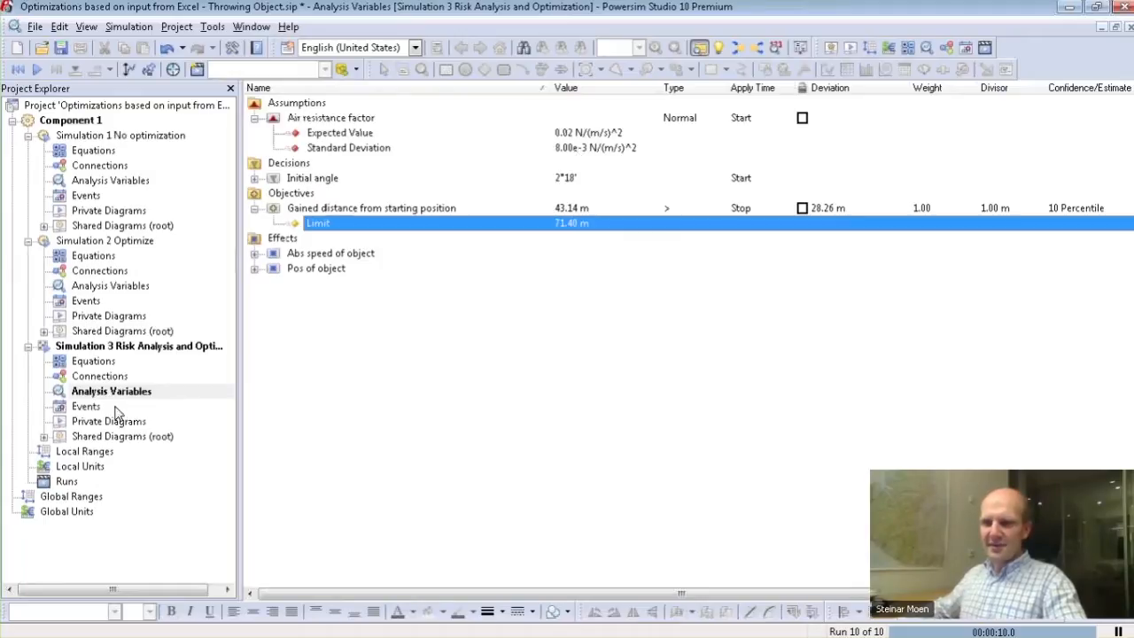
# Run the Simulation 3 risk analysis with the Initial angle at about 68°, and reset and rerun it at about 5°
pyautogui.doubleClick(122, 435)
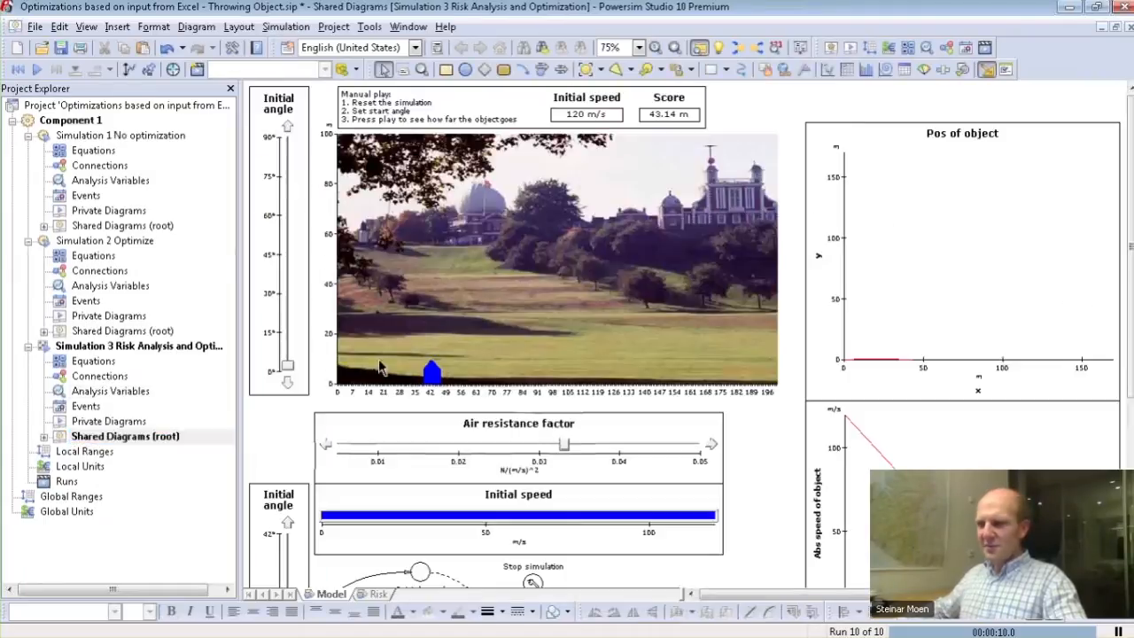
pyautogui.click(290, 379)
pyautogui.moveTo(291, 378); pyautogui.dragTo(288, 195)
pyautogui.press('F5')
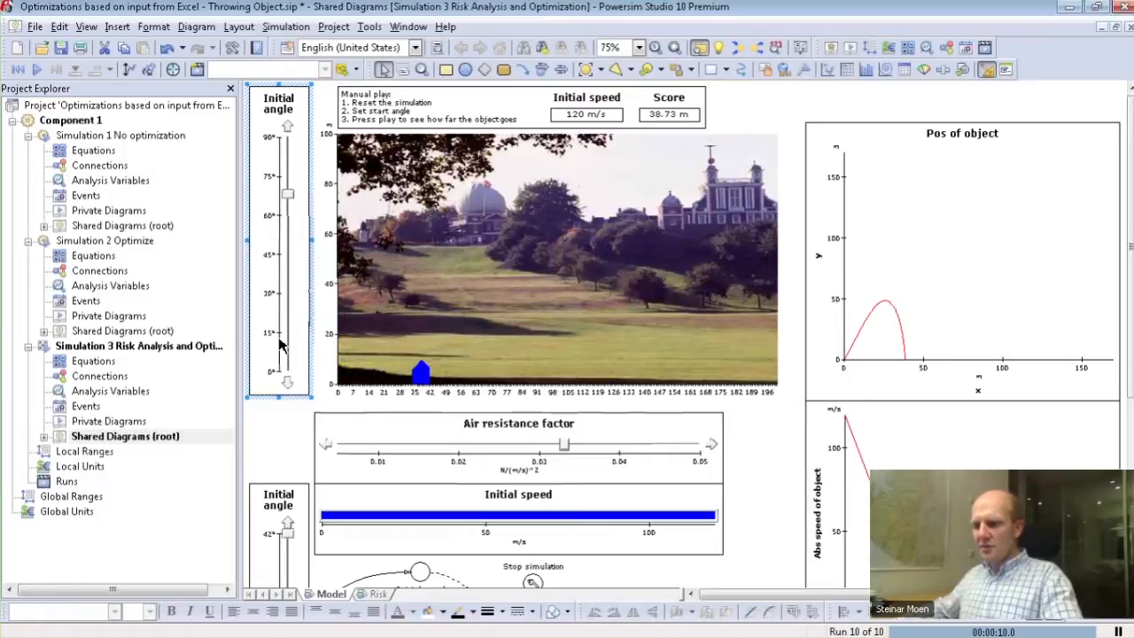
pyautogui.hotkey('shift', 'F5')
pyautogui.moveTo(287, 193); pyautogui.dragTo(289, 354)
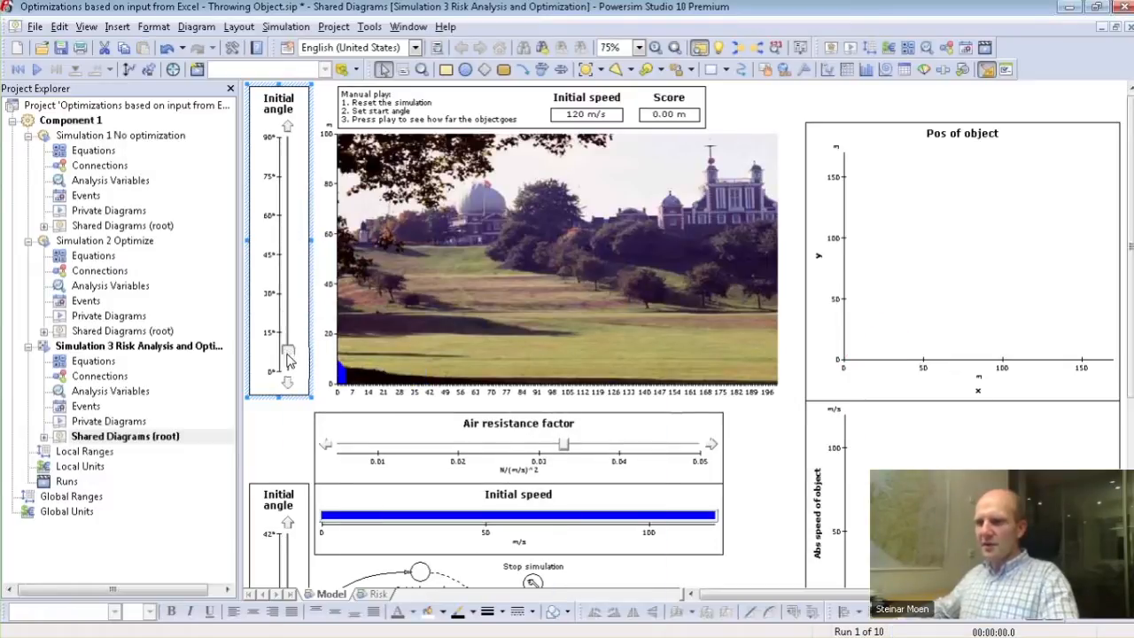
pyautogui.press('F5')
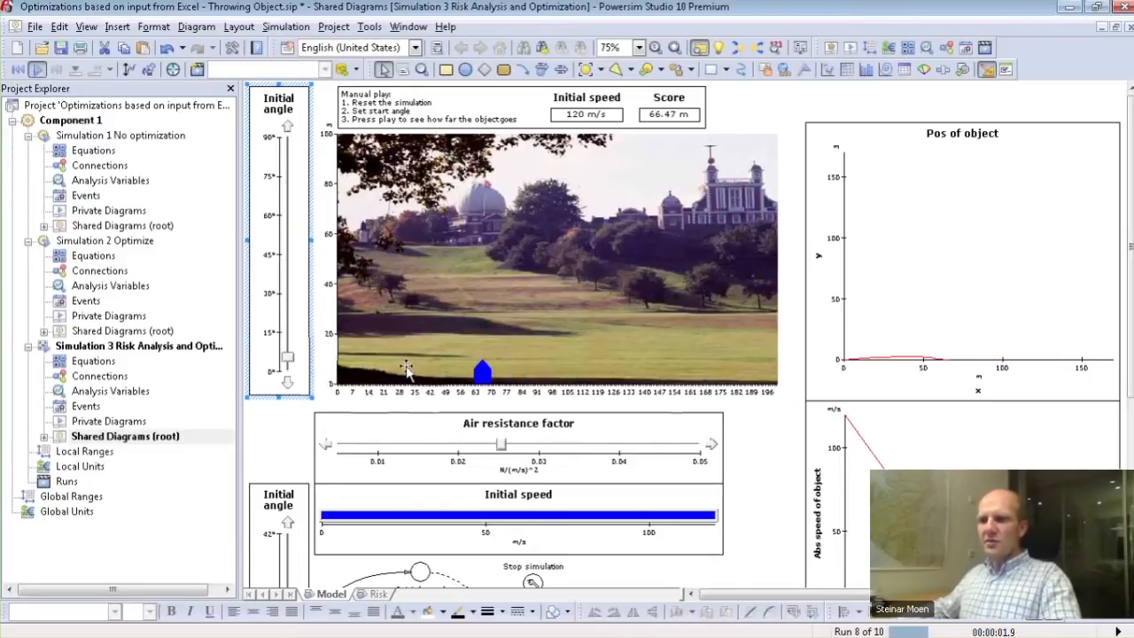
# Expand the Pos of object and Abs speed of object effects in Simulation 3's Analysis Variables to examine their percentiles
pyautogui.click(93, 391)
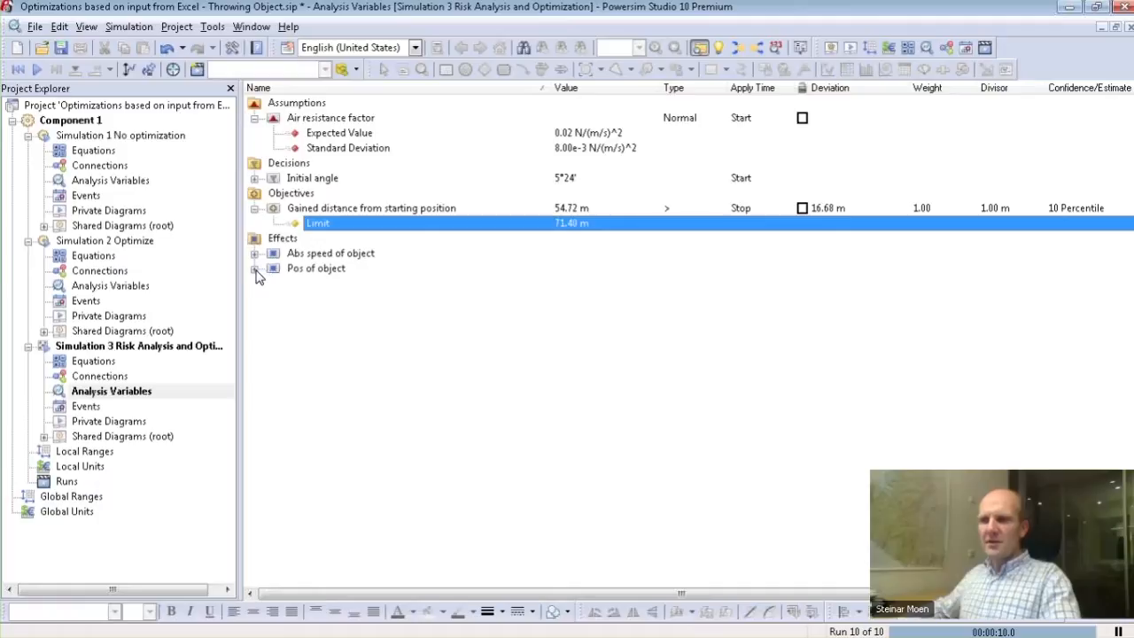
pyautogui.click(254, 268)
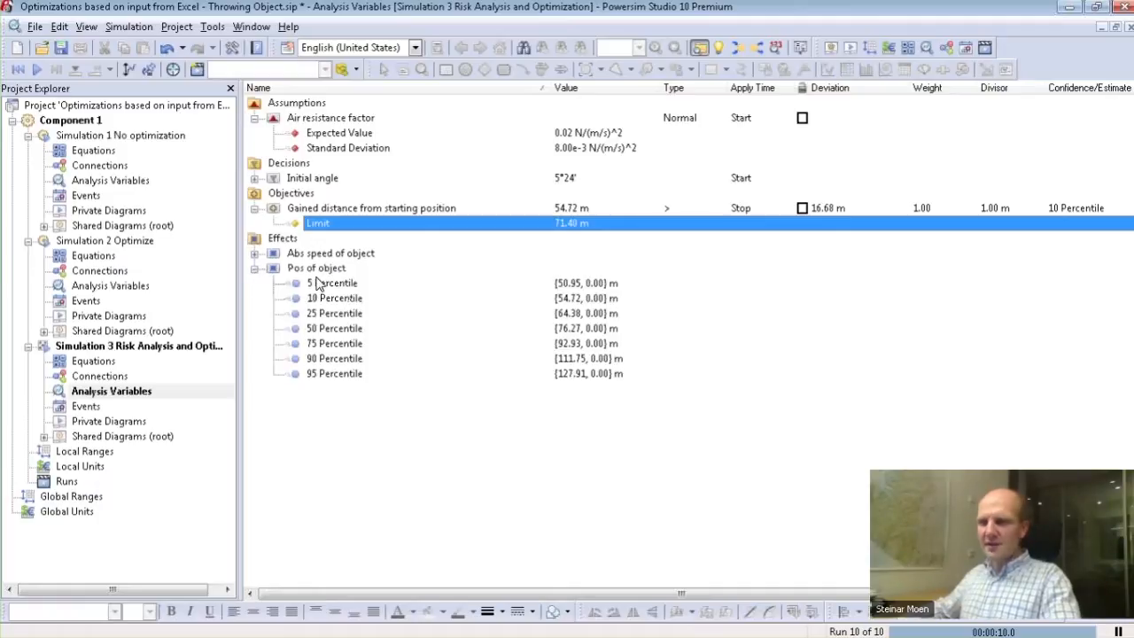
pyautogui.click(254, 254)
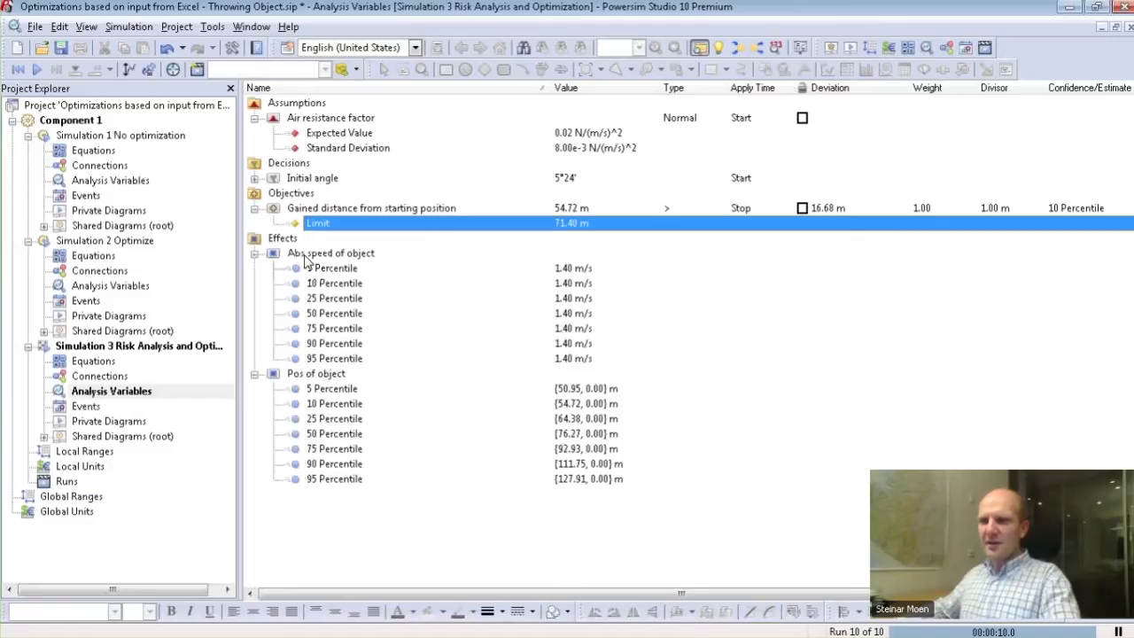
# Reopen the Simulation 3 shared diagram at 50% zoom and view the Pos of object and Abs speed of object graphs
pyautogui.doubleClick(106, 437)
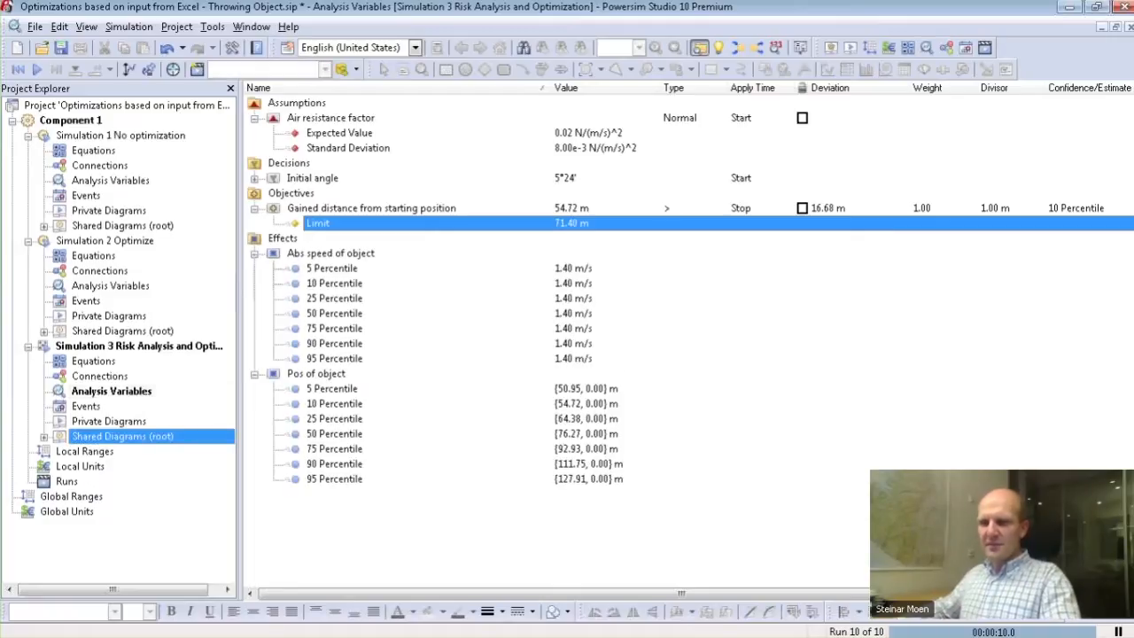
pyautogui.scroll(-2, 432, 429)
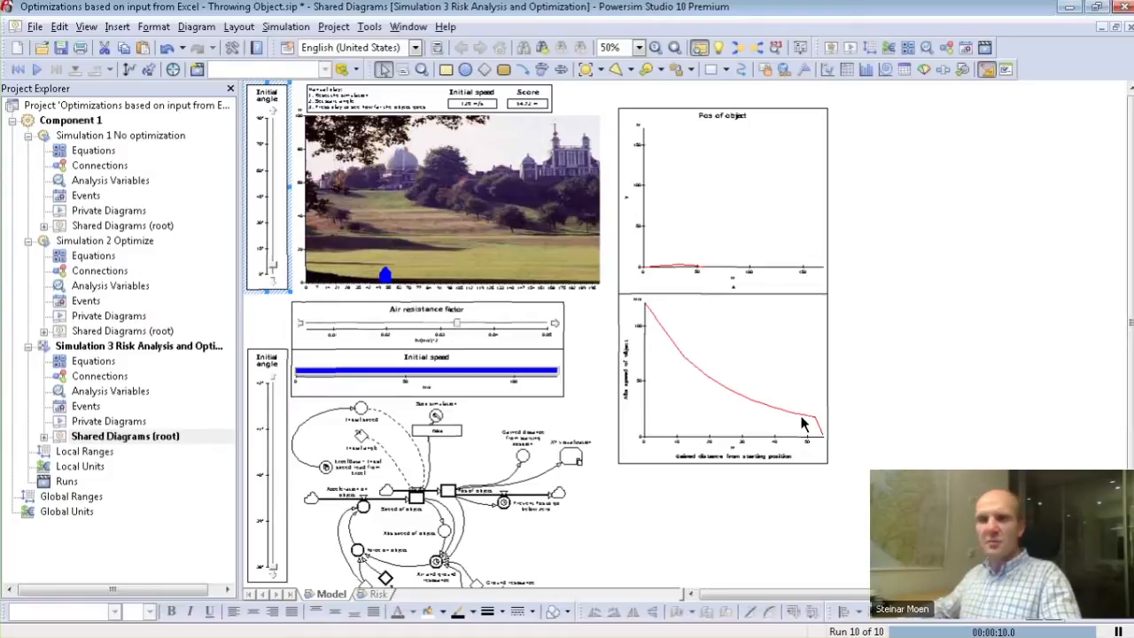
# Zoom in on the shared diagram's Abs speed of object graph, and open Simulation 3's private diagram to examine the Time in air percentiles
pyautogui.scroll(5, 645, 370)
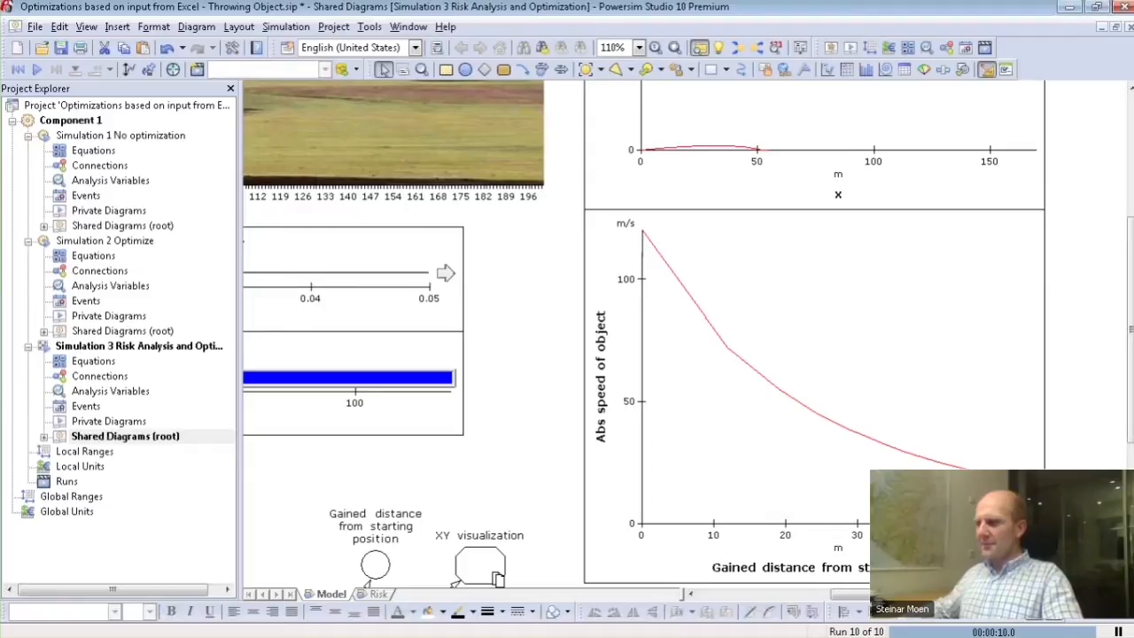
pyautogui.scroll(-5, 1050, 505)
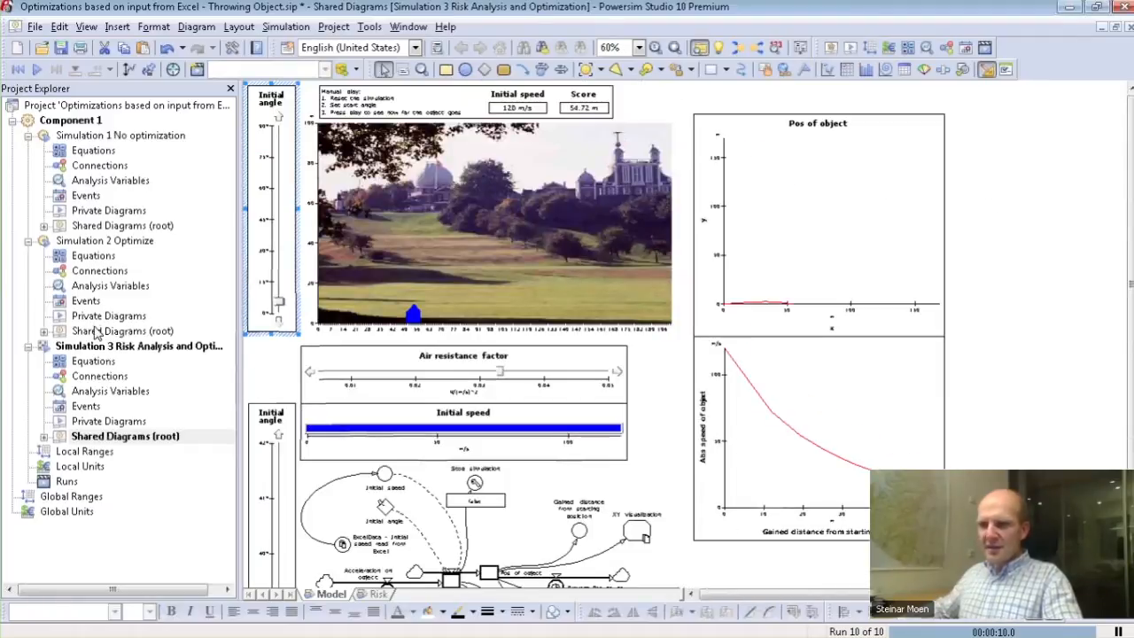
pyautogui.doubleClick(99, 422)
pyautogui.scroll(-4, 466, 353)
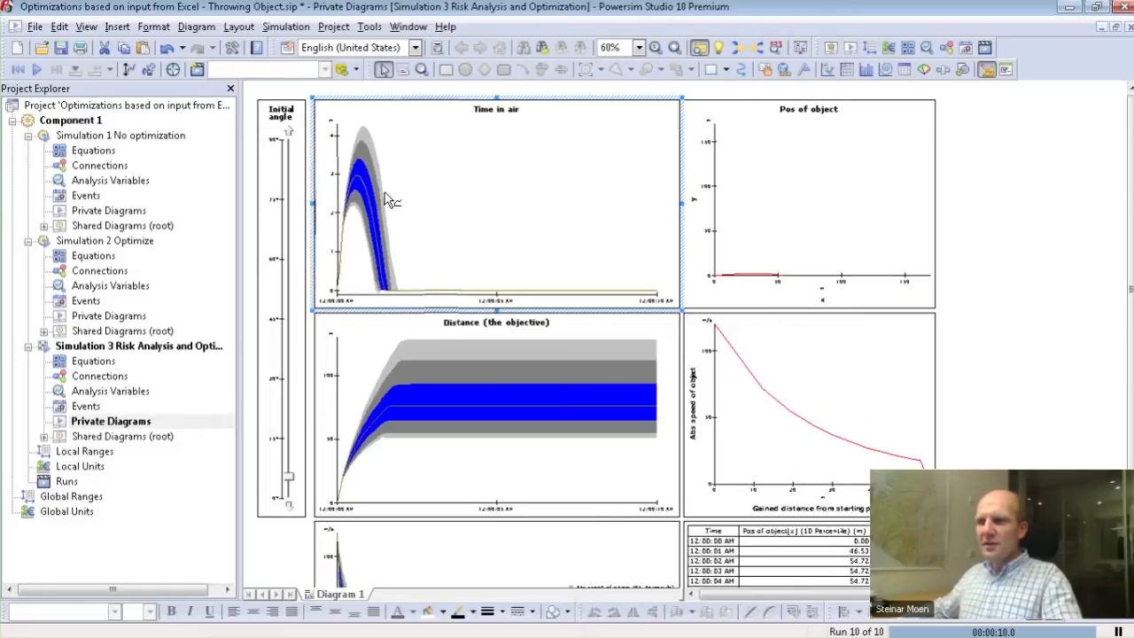
pyautogui.scroll(3, 325, 175)
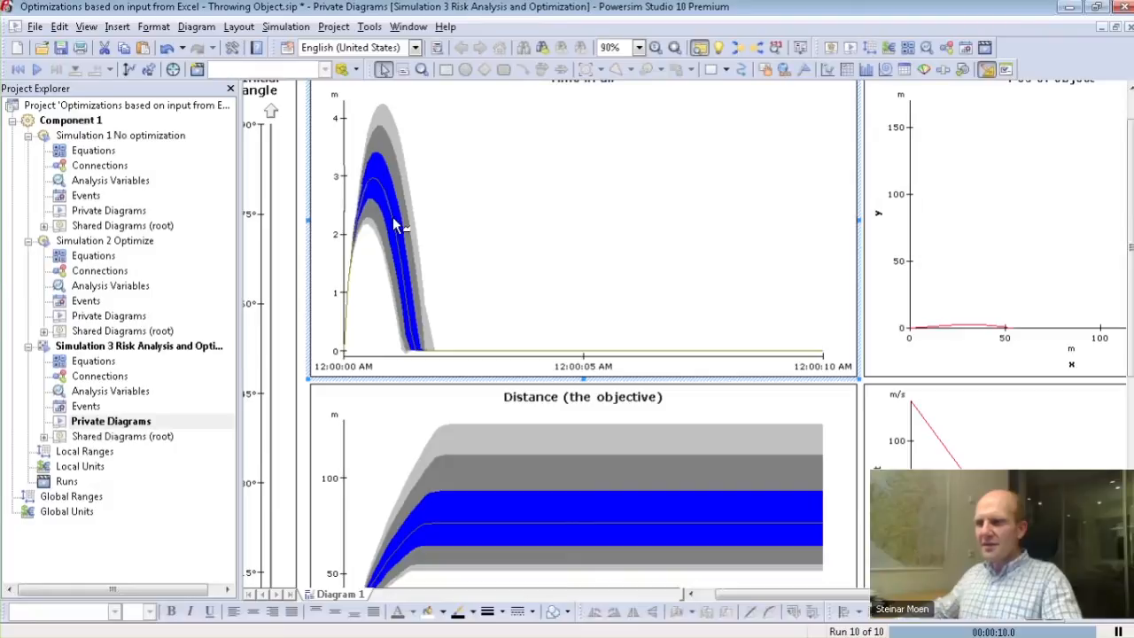
pyautogui.scroll(1, 375, 220)
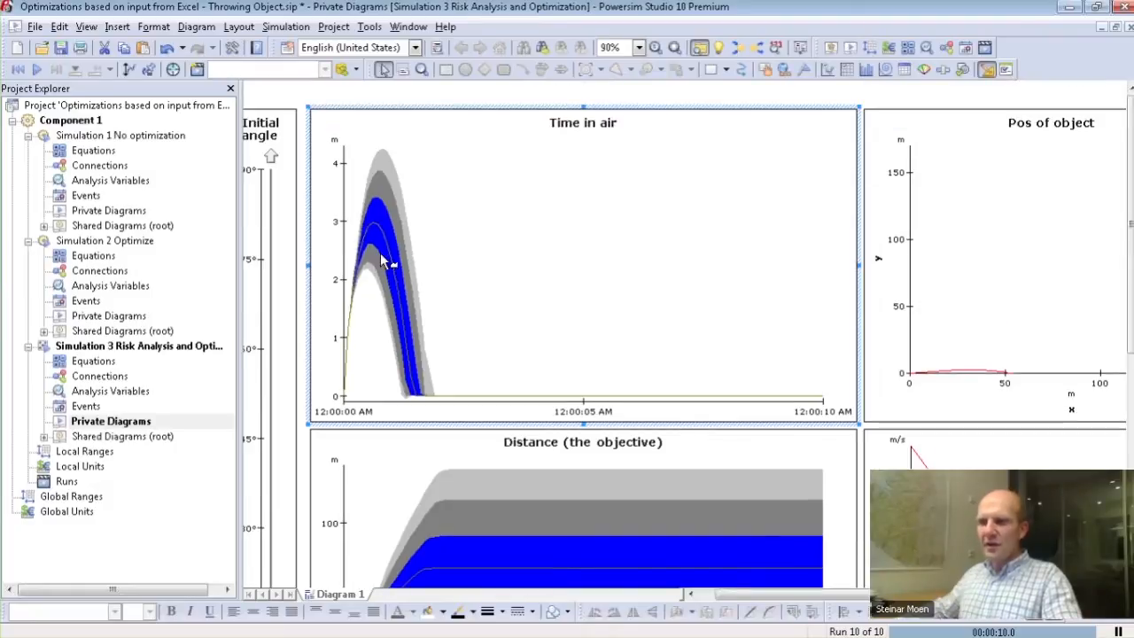
# Examine the percentile bands of the Distance and Abs speed of object graphs in Simulation 3's private diagram
pyautogui.scroll(-4, 402, 255)
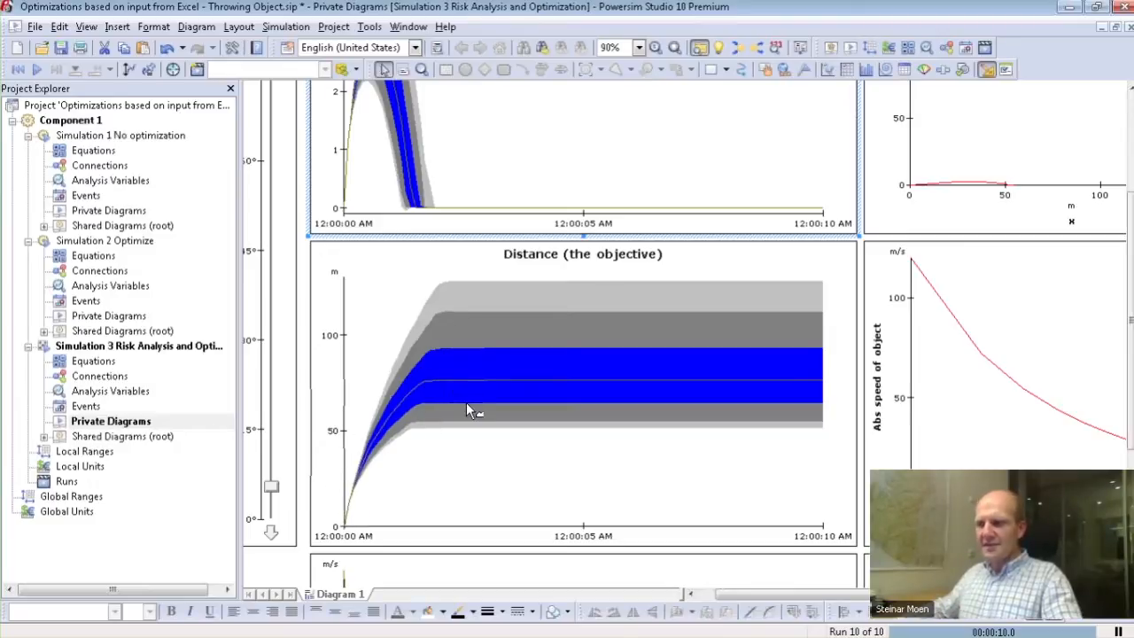
pyautogui.scroll(-1, 484, 415)
pyautogui.scroll(-1, 611, 434)
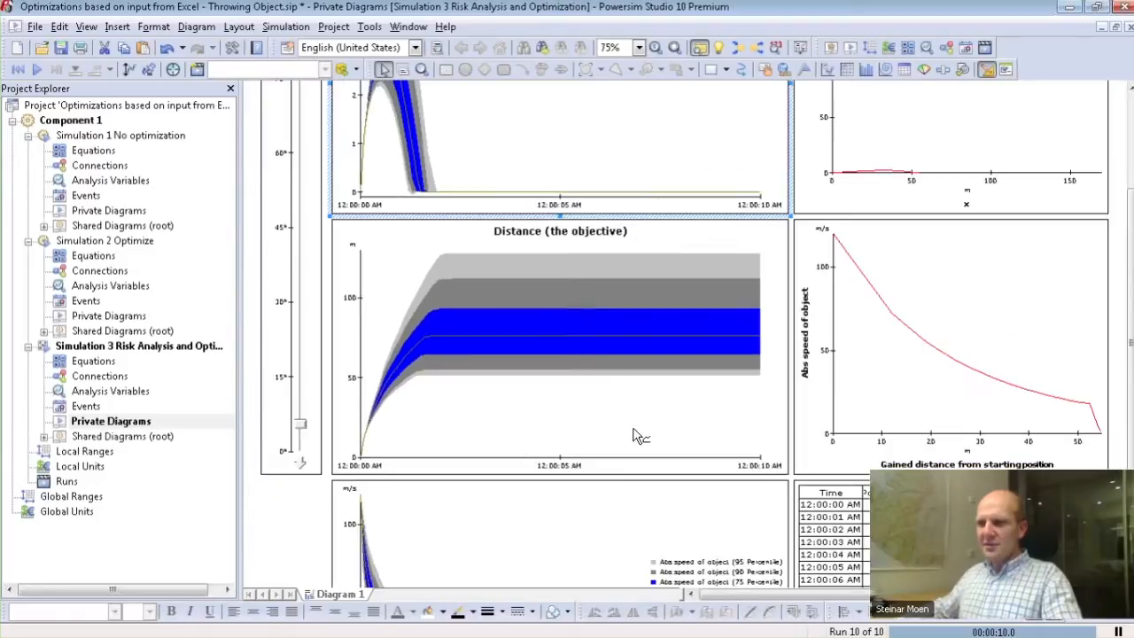
pyautogui.scroll(-1, 461, 470)
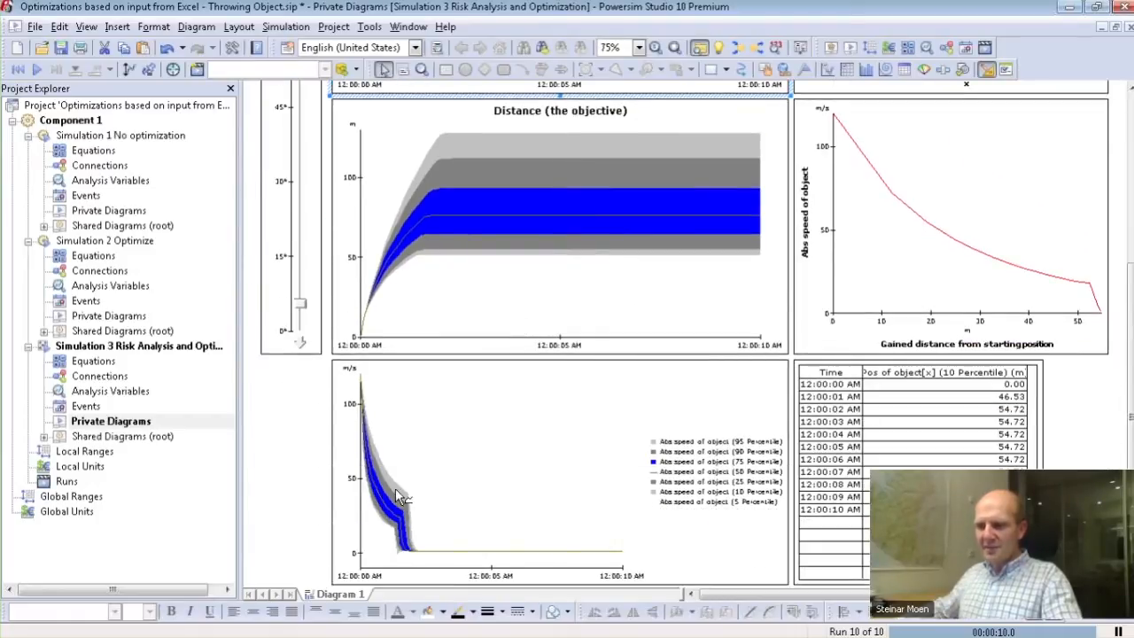
pyautogui.scroll(2, 304, 301)
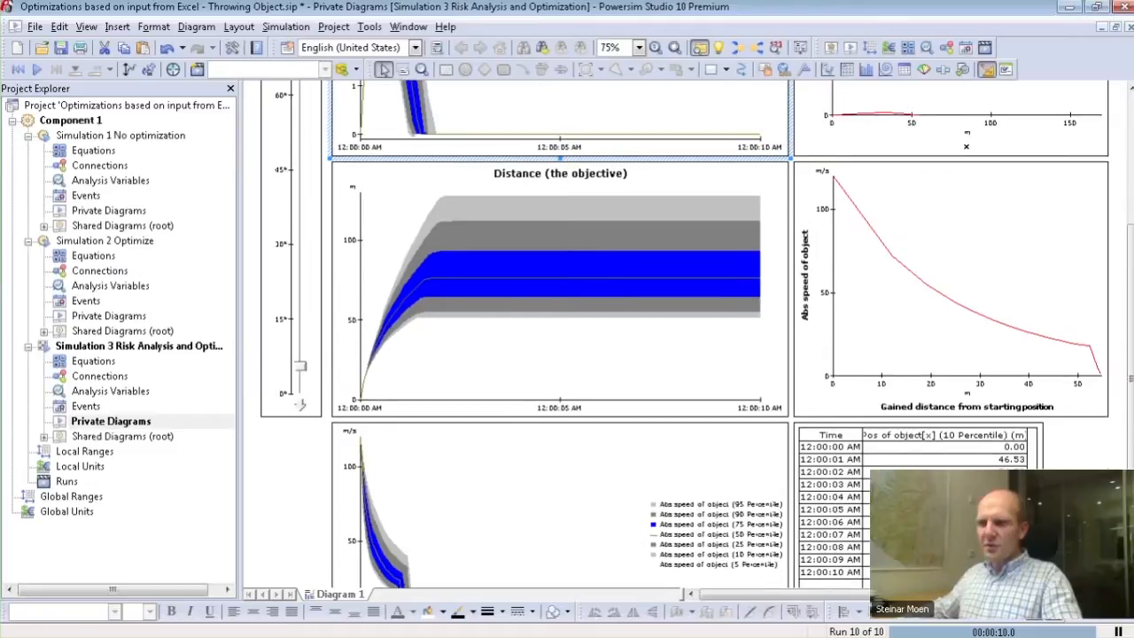
# Set the Initial angle to about 87° in the private diagram and rerun the Simulation 3 risk analysis
pyautogui.click(302, 434)
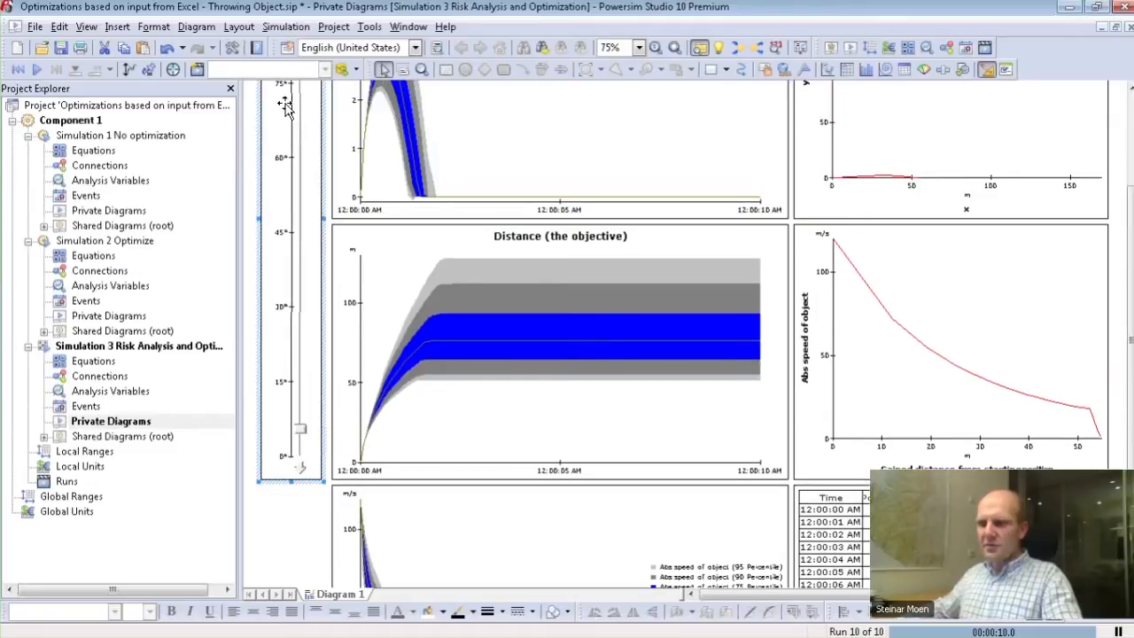
pyautogui.moveTo(301, 430); pyautogui.dragTo(309, 84)
pyautogui.scroll(2, 299, 202)
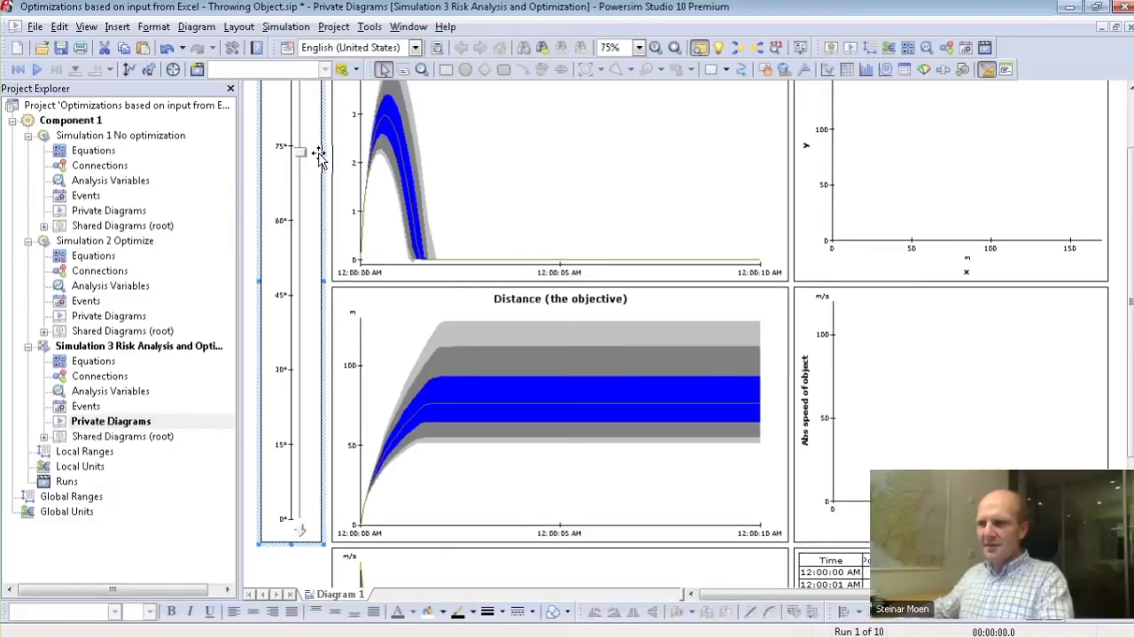
pyautogui.moveTo(299, 202); pyautogui.dragTo(301, 154)
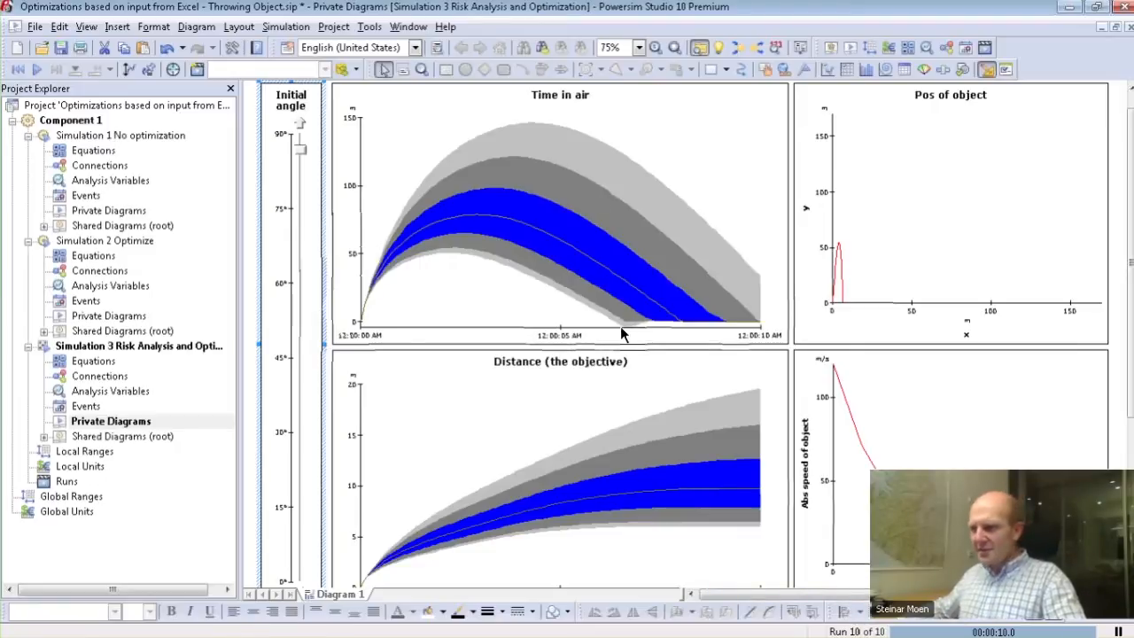
# Inspect the steep throw's Time in air landing point, Distance bands, Abs speed percentiles and 10 Percentile position table
pyautogui.scroll(5, 622, 332)
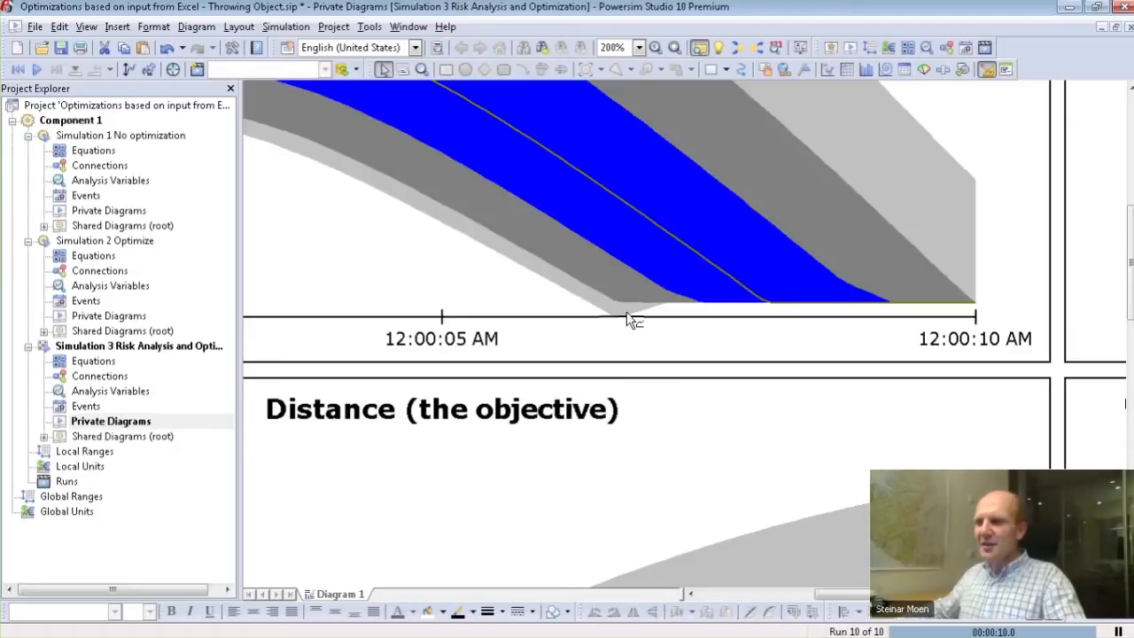
pyautogui.scroll(-5, 631, 320)
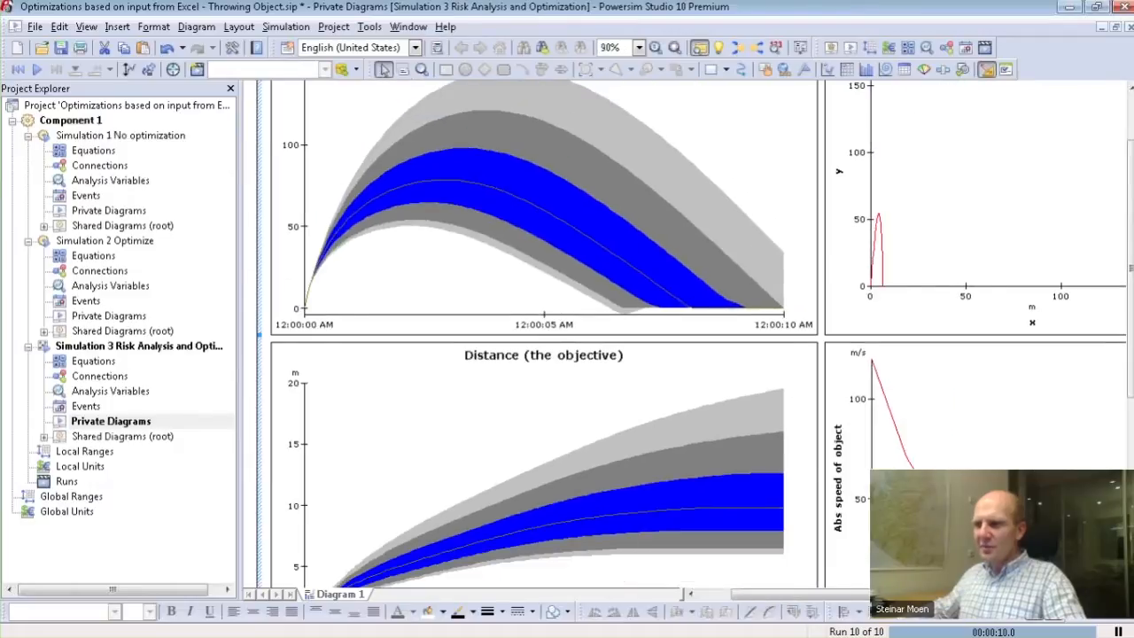
pyautogui.scroll(-1, 529, 271)
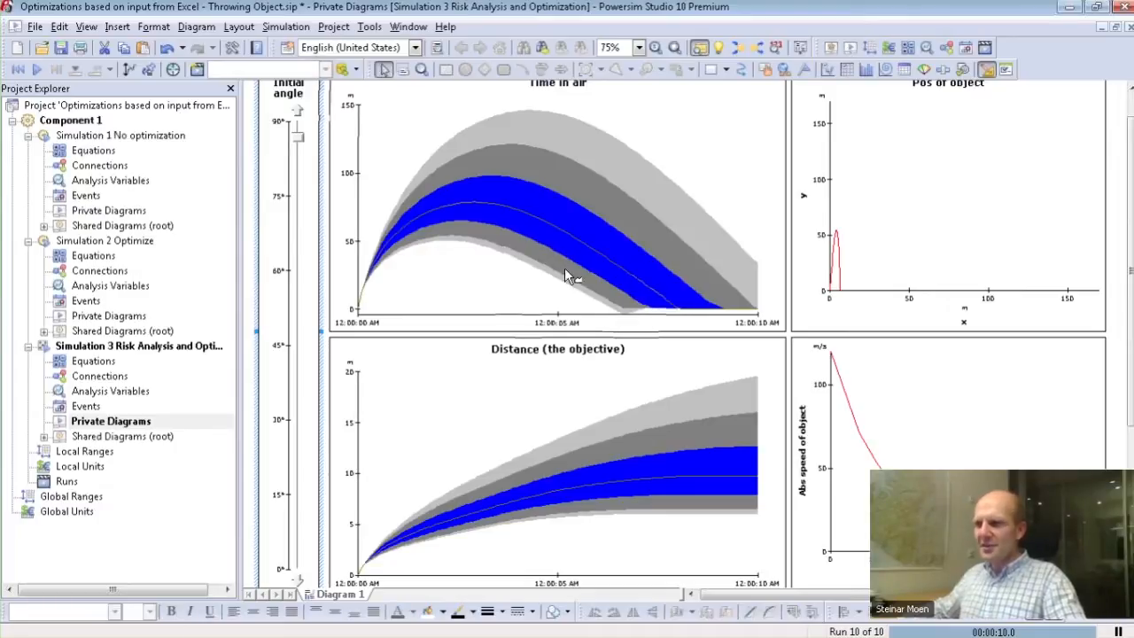
pyautogui.scroll(-1, 638, 375)
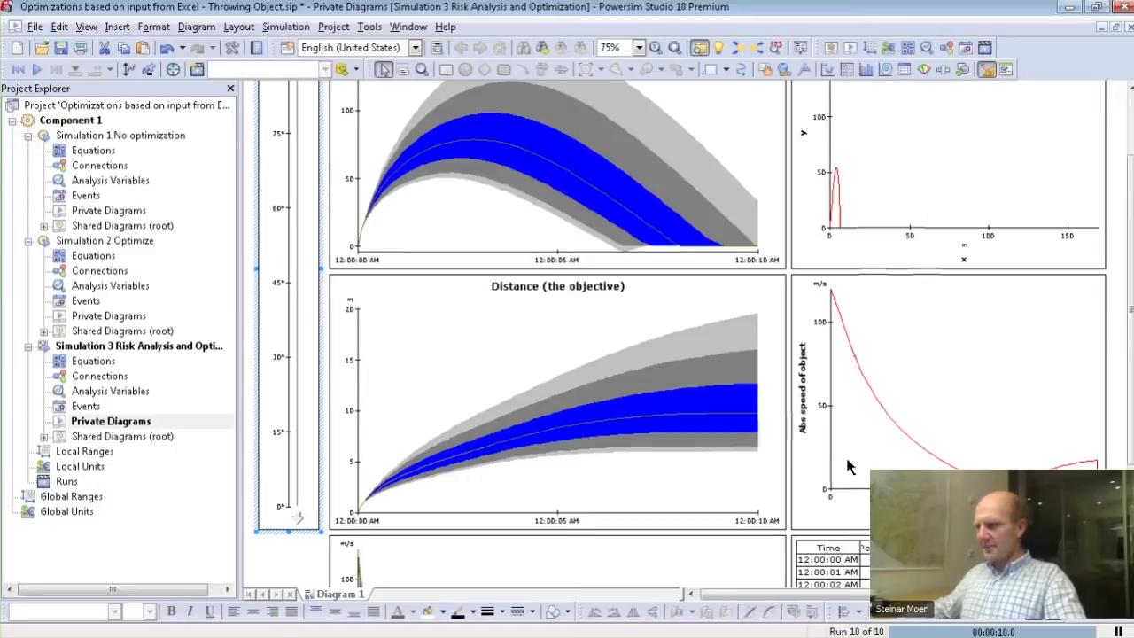
pyautogui.scroll(-4, 867, 468)
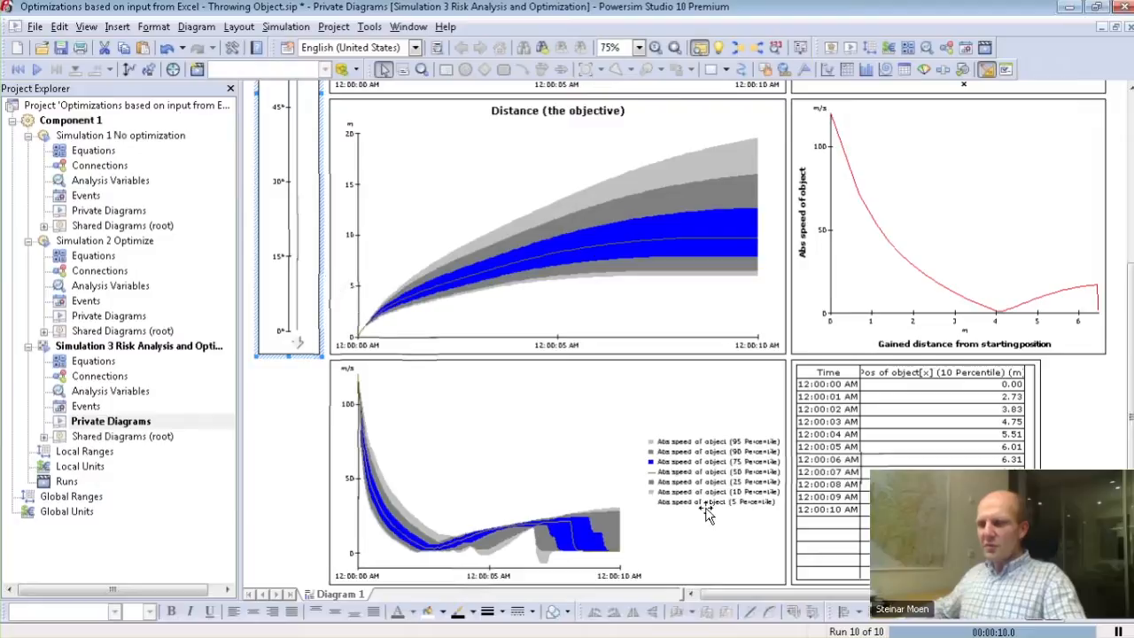
pyautogui.scroll(1, 555, 496)
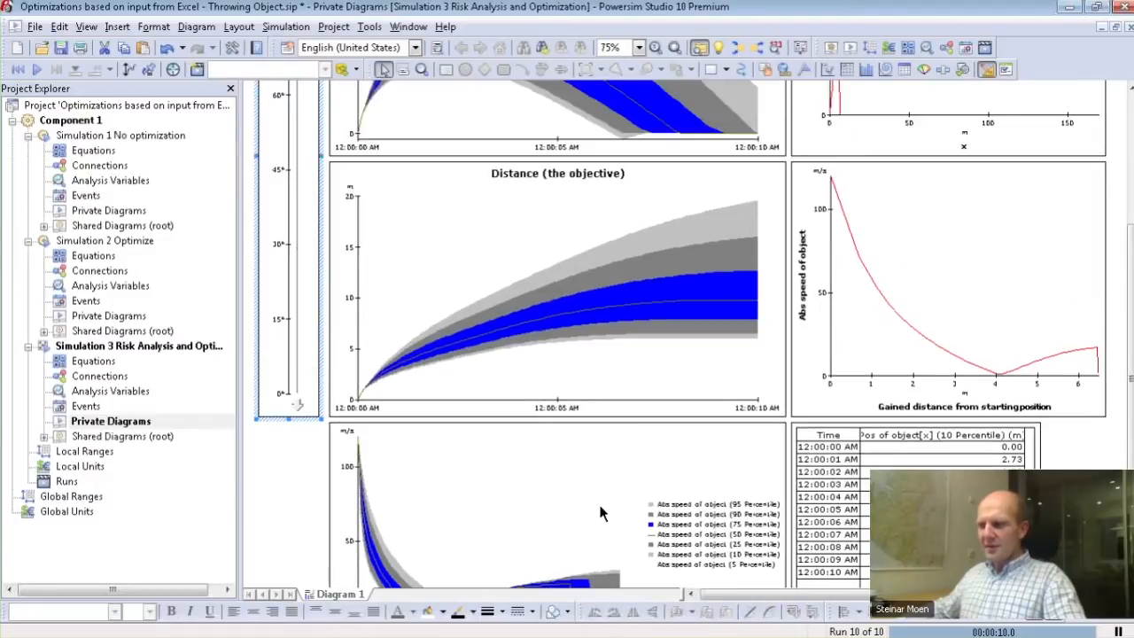
pyautogui.scroll(-1, 551, 517)
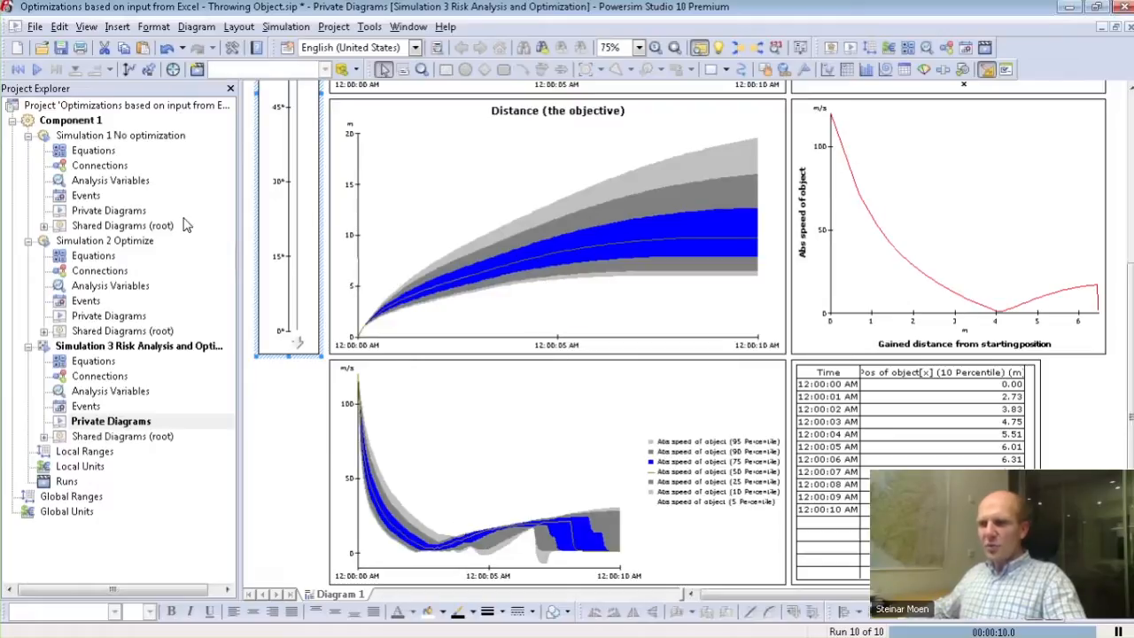
# Review the objective properties of Gained distance from starting position in Simulation 3's Analysis Variables, and close them without changes
pyautogui.doubleClick(97, 392)
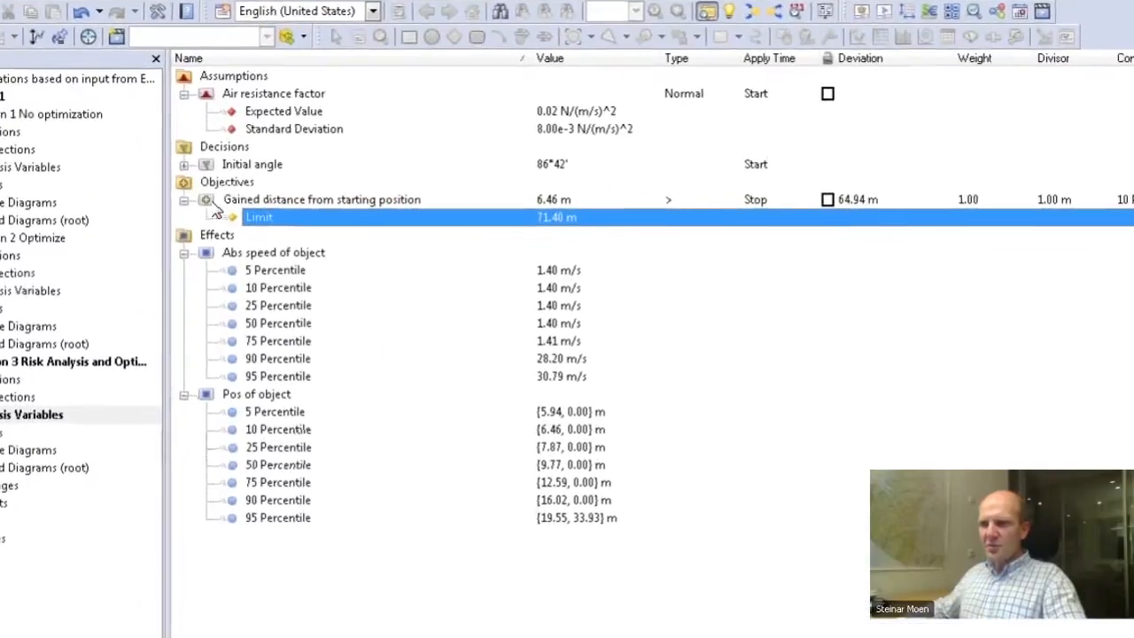
pyautogui.doubleClick(294, 209)
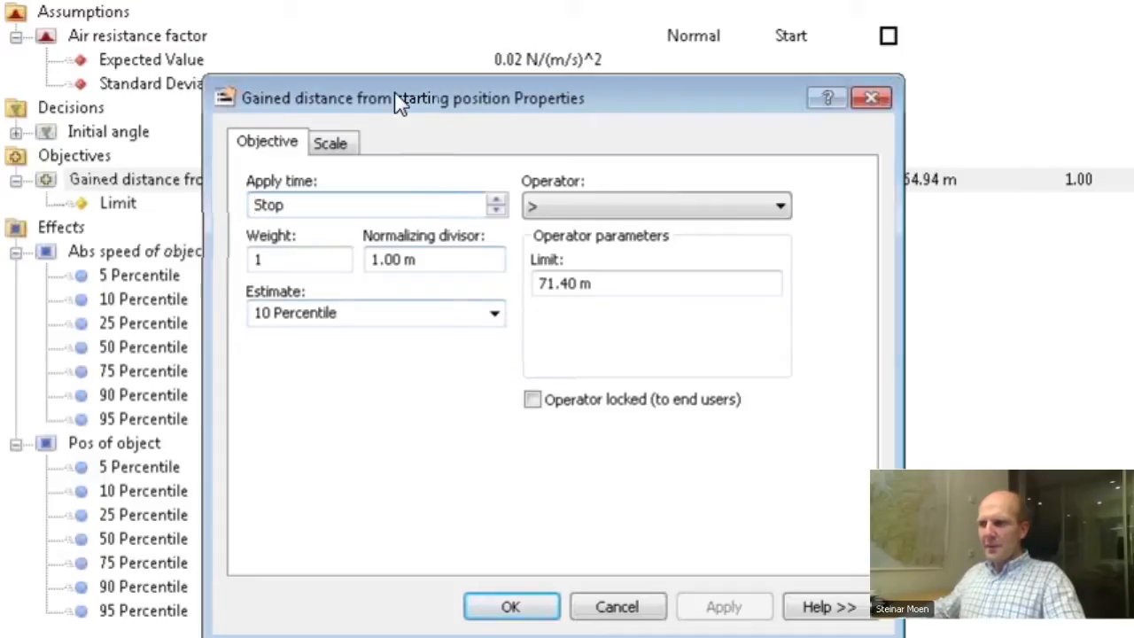
pyautogui.moveTo(405, 107); pyautogui.dragTo(665, 117)
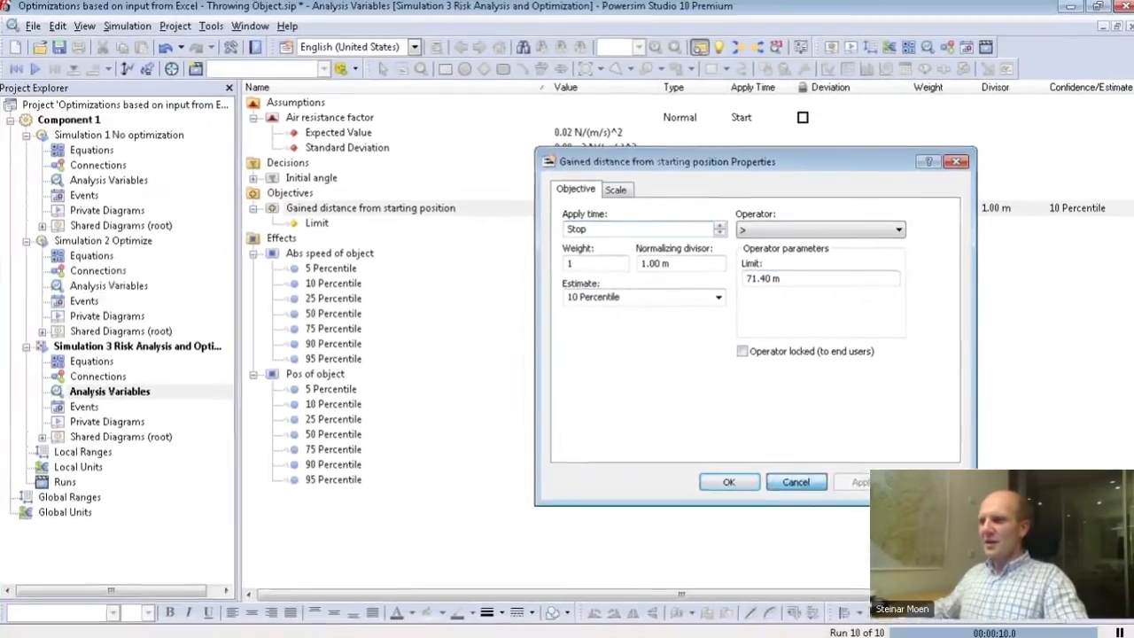
pyautogui.click(802, 516)
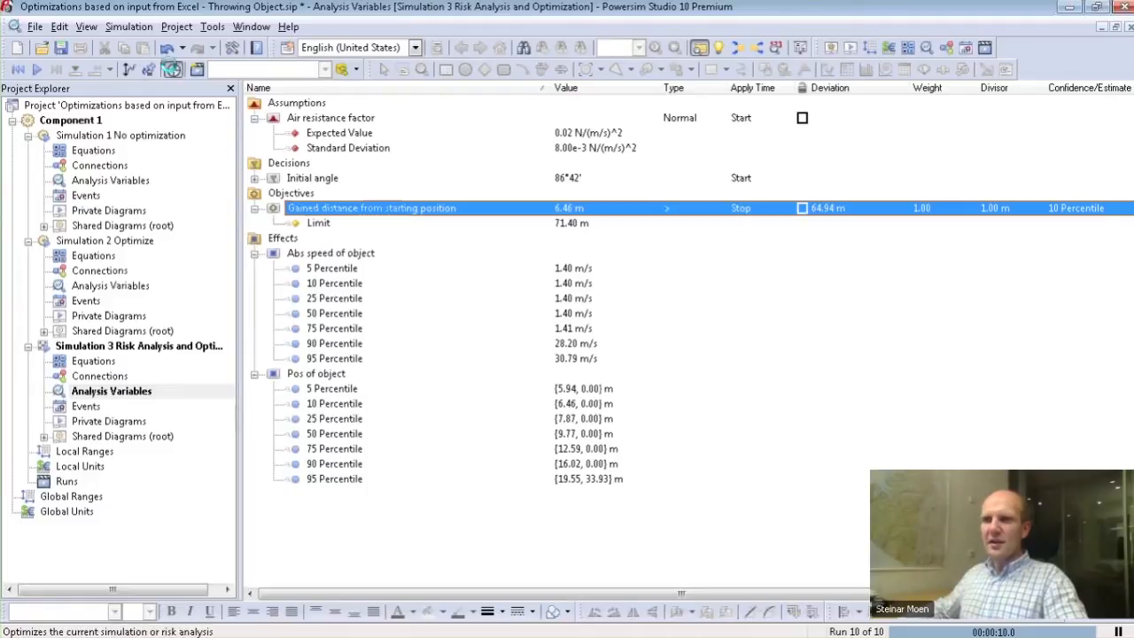
# Optimize the Simulation 3 risk analysis with the existing evolutionary search settings and accept the optimized decisions
pyautogui.click(172, 68)
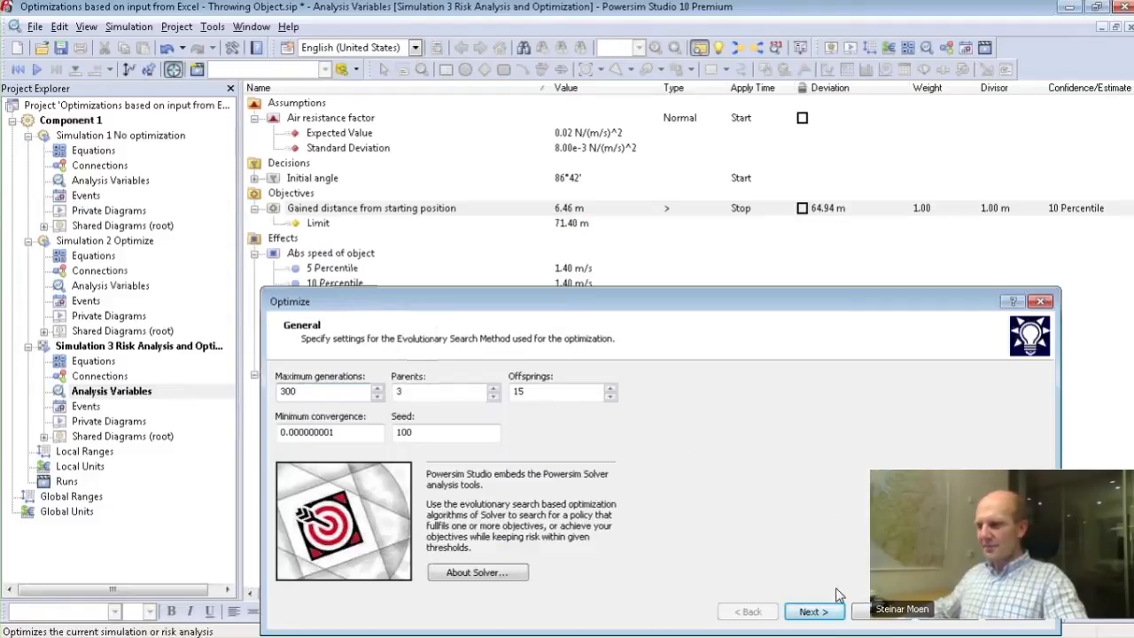
pyautogui.click(877, 612)
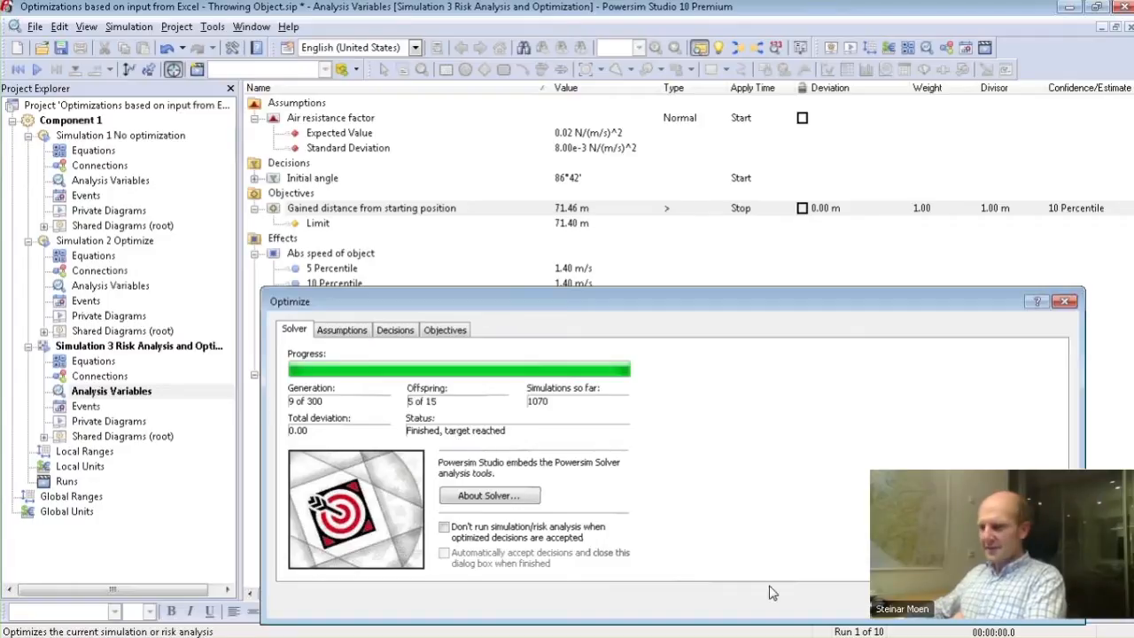
pyautogui.click(953, 601)
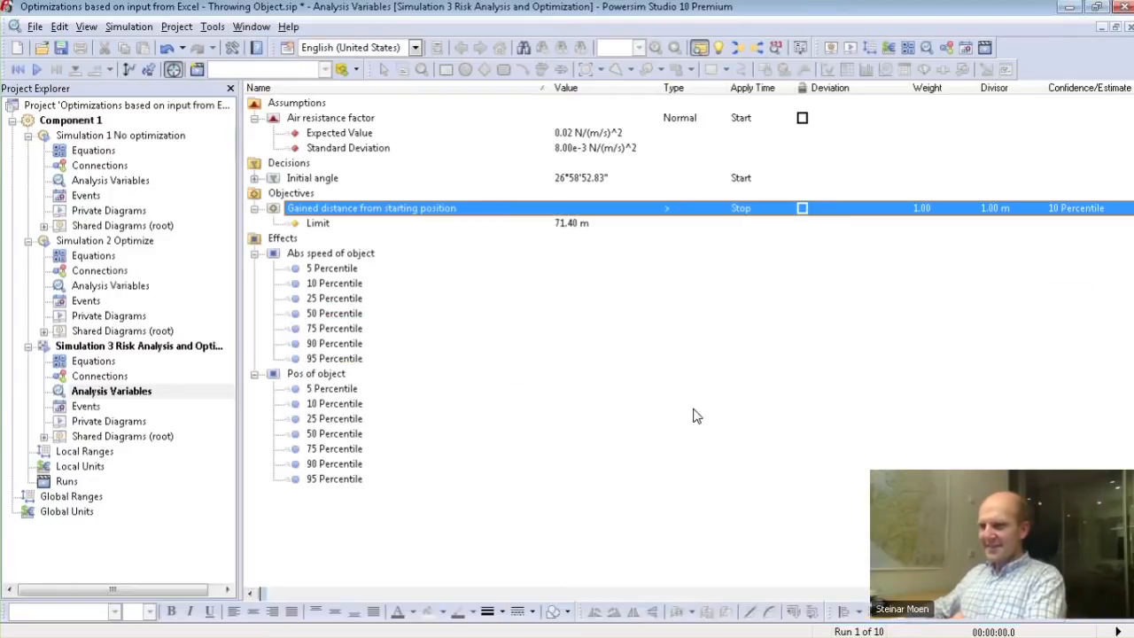
# Examine the optimized throw's angle, score and trajectory in the shared diagram, and its percentiles in the Analysis Variables
pyautogui.click(113, 439)
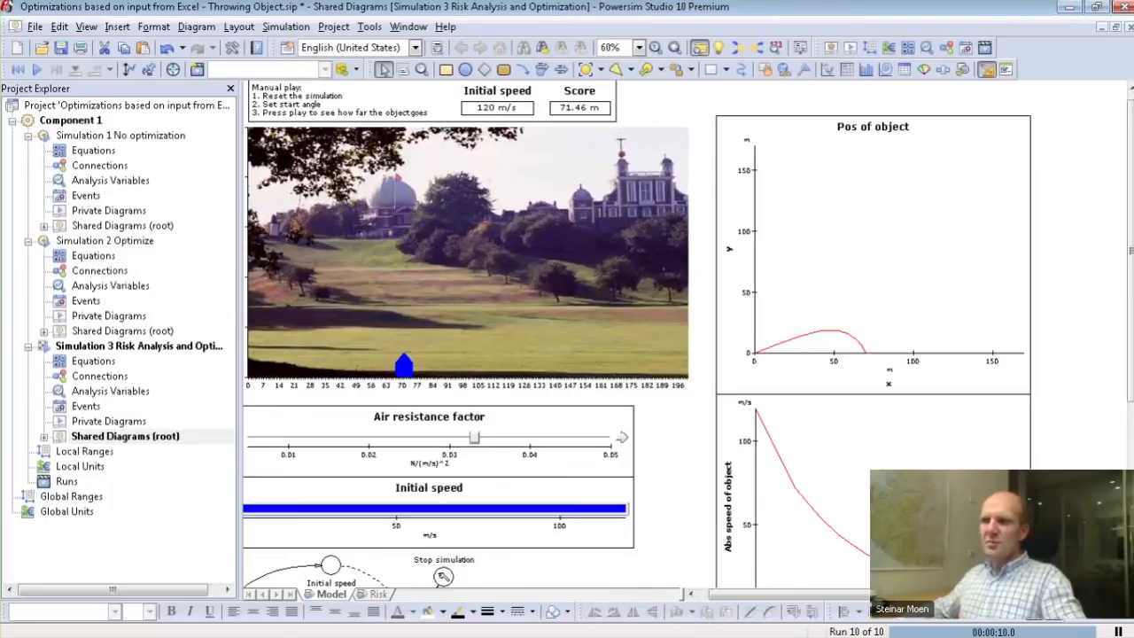
pyautogui.scroll(4, 600, 108)
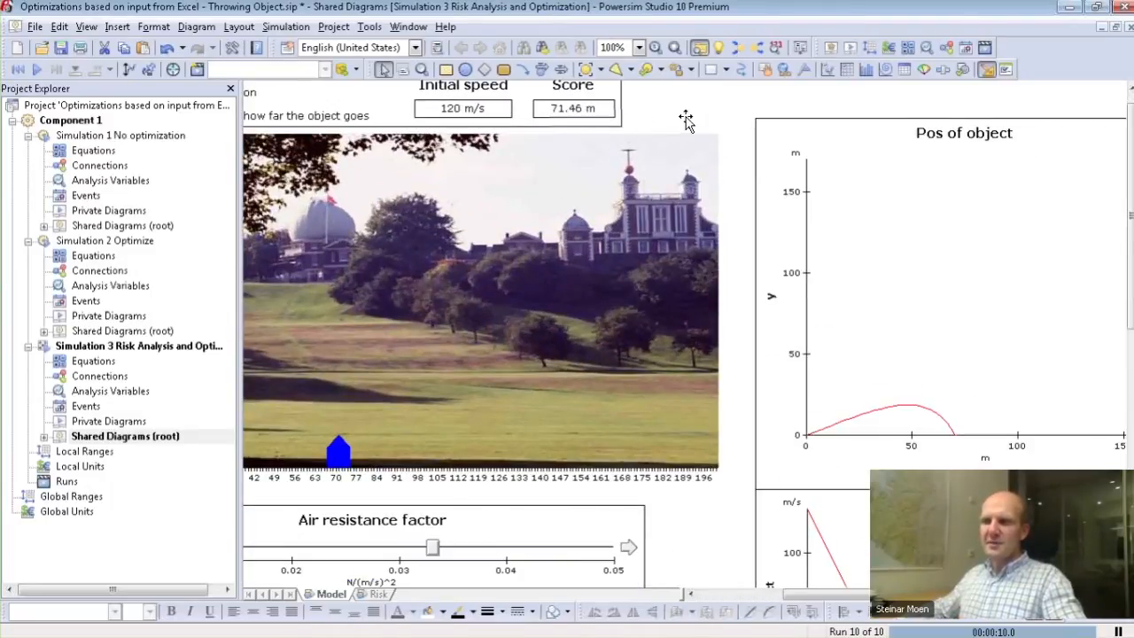
pyautogui.hscroll(-3, 666, 117)
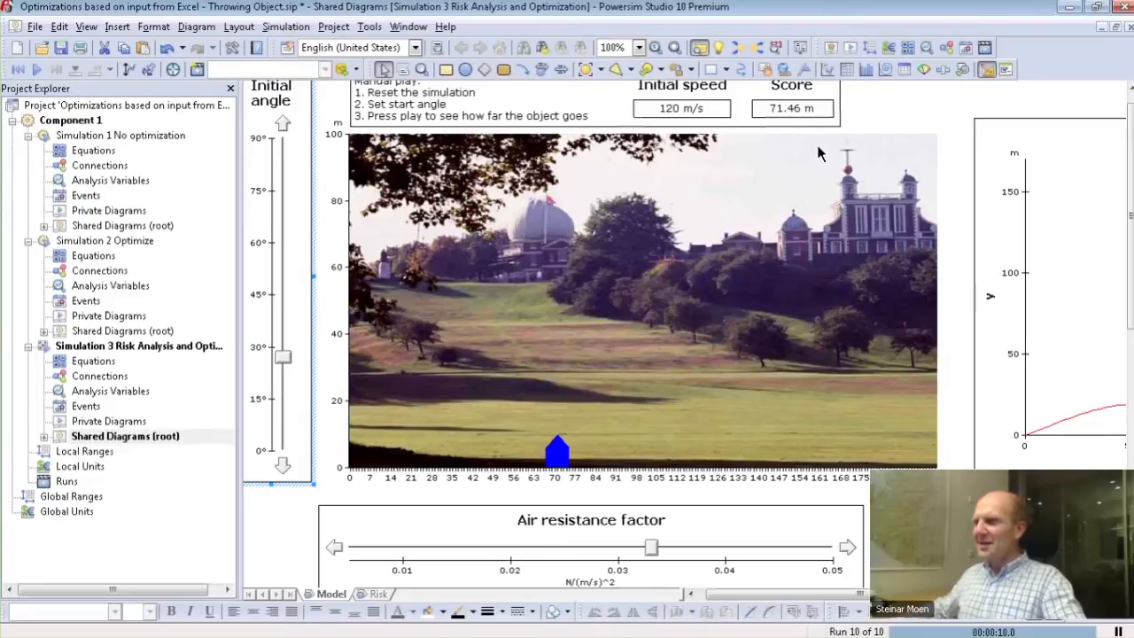
pyautogui.scroll(-2, 901, 131)
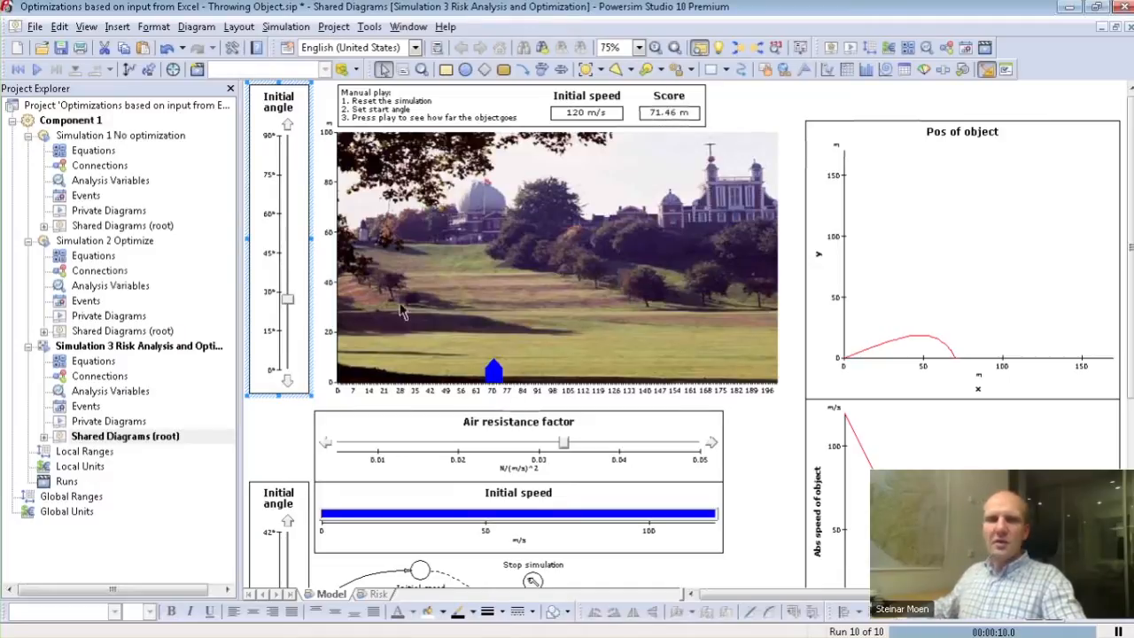
pyautogui.click(99, 390)
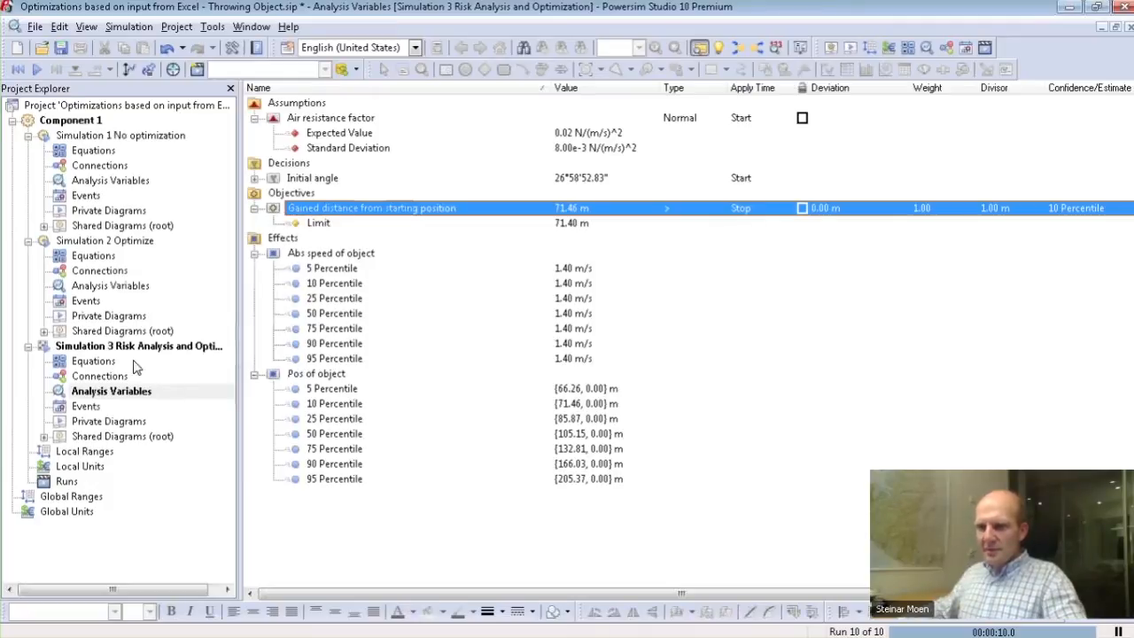
# Run the Simulation 3 optimization again from the shared diagram with the existing evolutionary search settings, and close its results
pyautogui.doubleClick(81, 438)
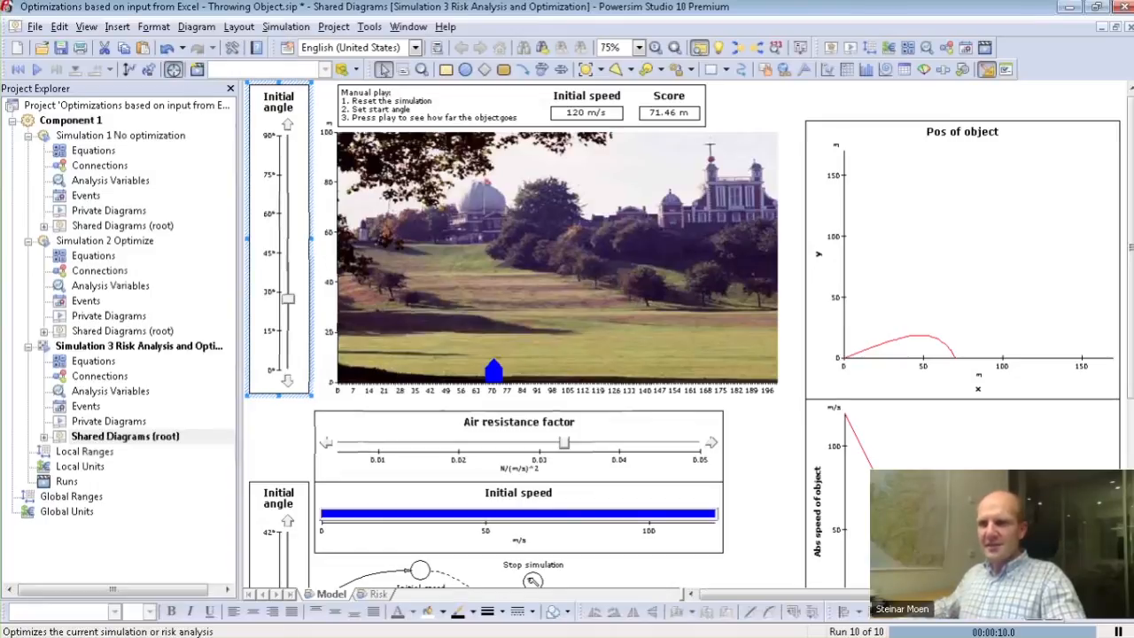
pyautogui.click(986, 69)
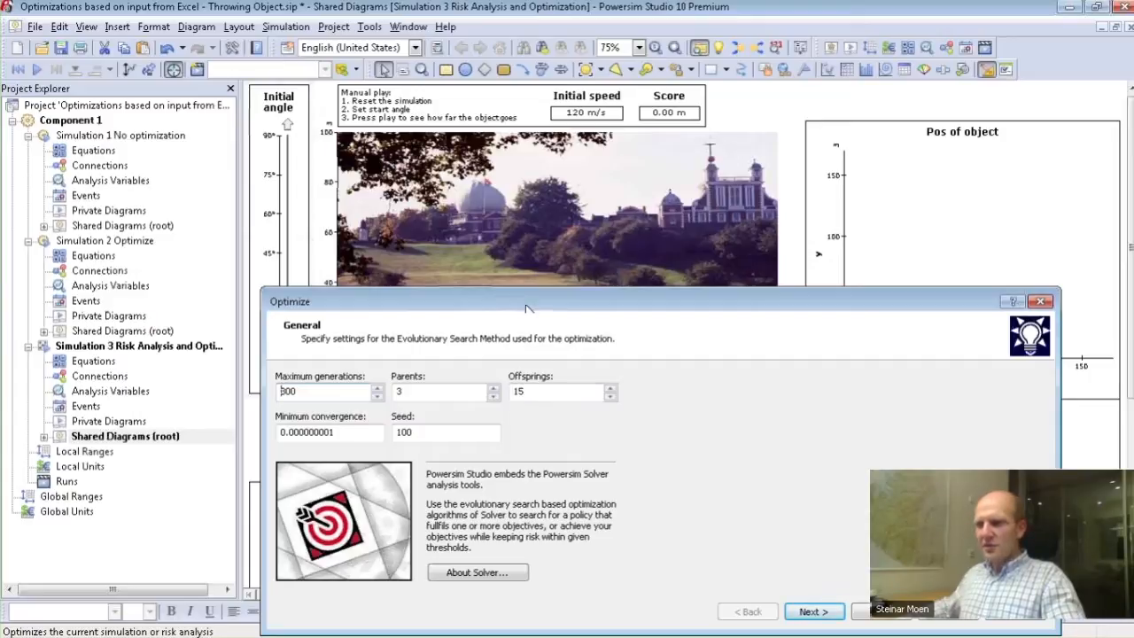
pyautogui.moveTo(530, 303); pyautogui.dragTo(502, 193)
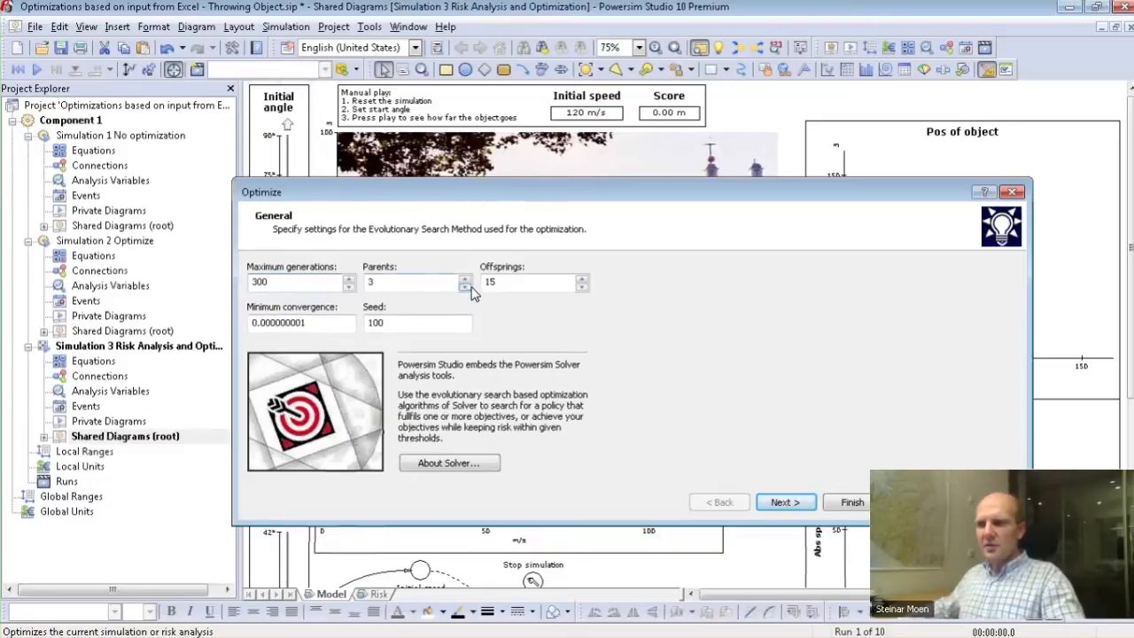
pyautogui.click(852, 502)
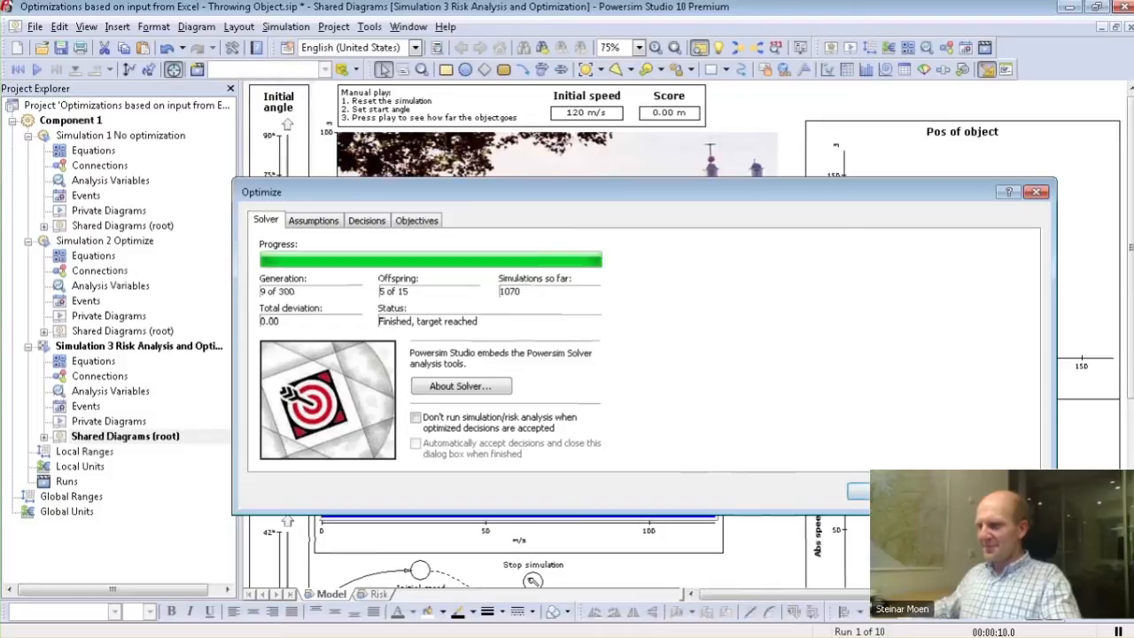
pyautogui.click(891, 491)
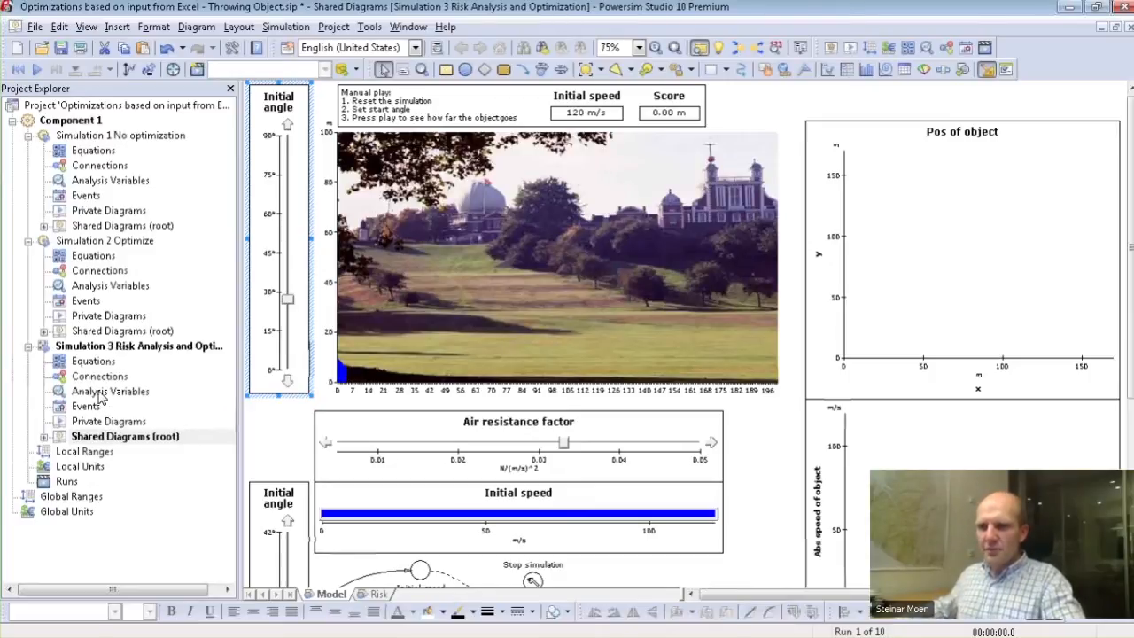
# Set the risk analysis run count of Simulation 3 to 50 in the simulation settings
pyautogui.doubleClick(104, 392)
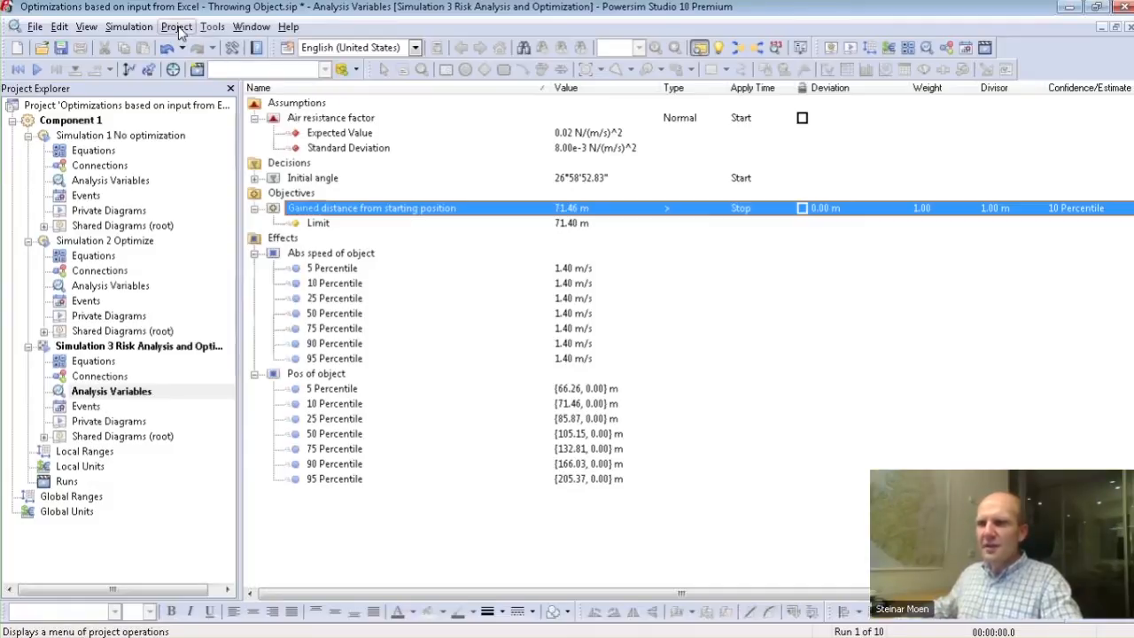
pyautogui.click(129, 26)
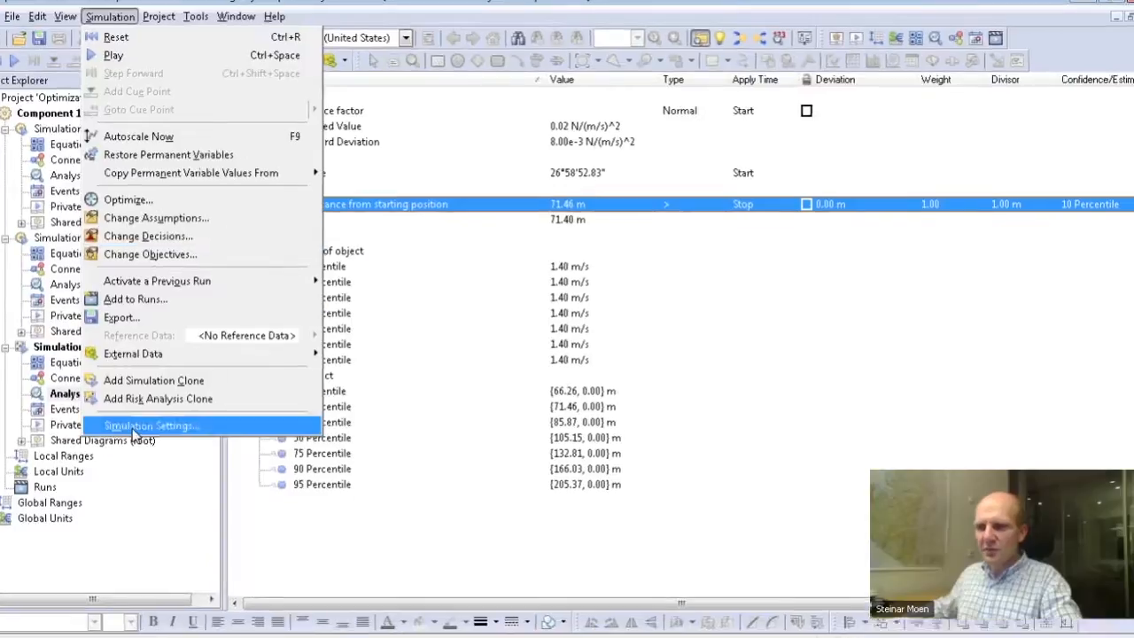
pyautogui.click(146, 424)
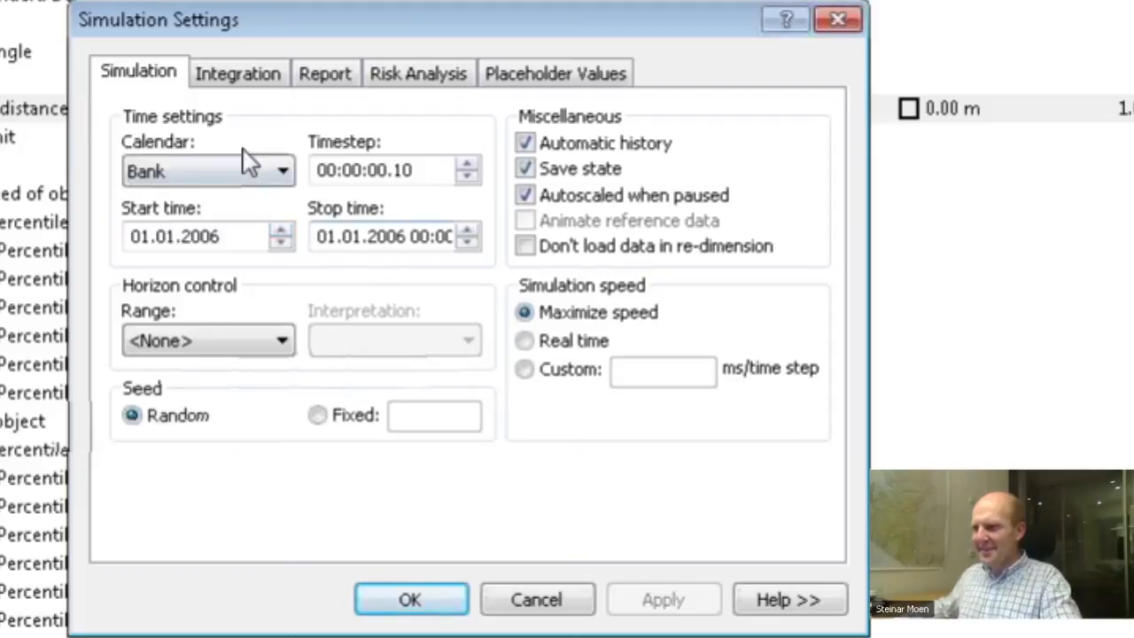
pyautogui.click(417, 74)
pyautogui.moveTo(167, 222); pyautogui.dragTo(20, 227)
pyautogui.write('50')
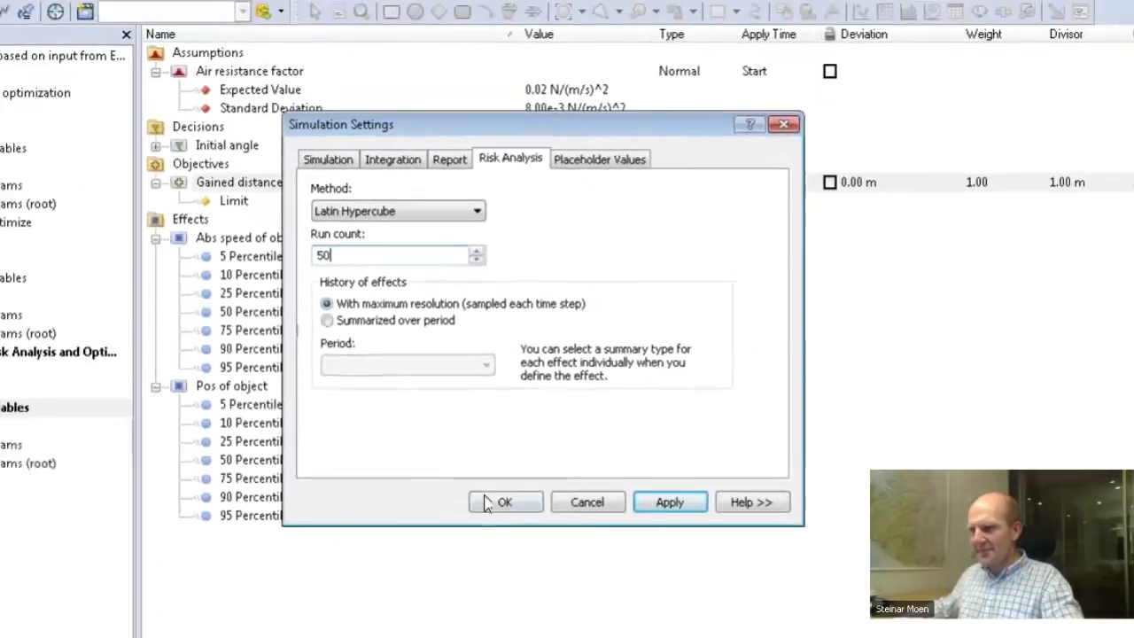
pyautogui.click(410, 600)
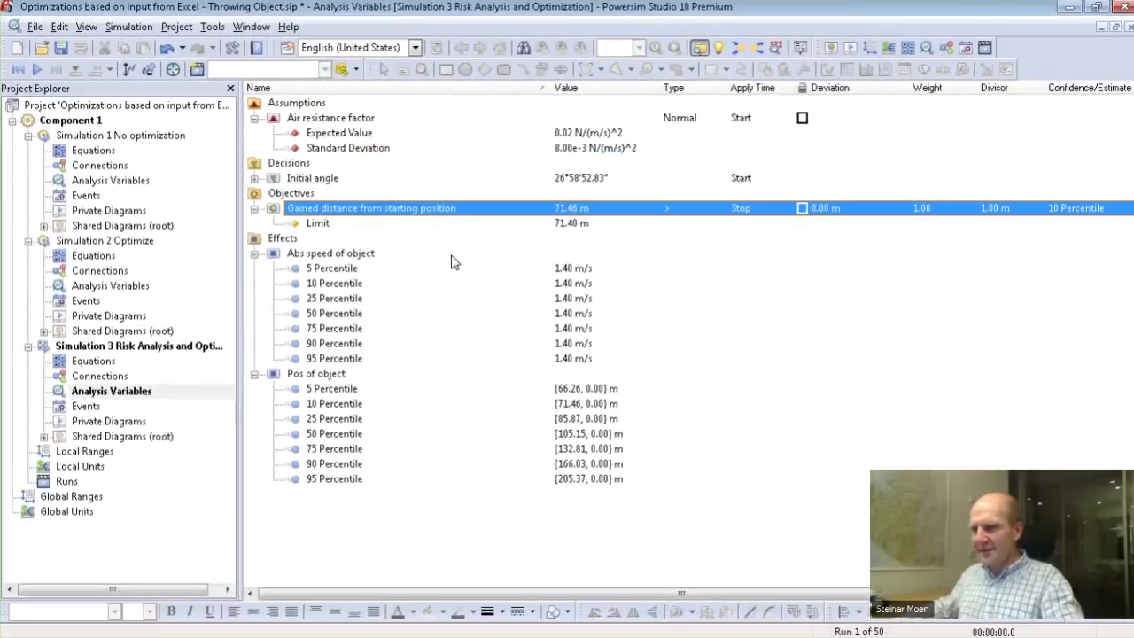
# Run the Simulation 3 risk analysis from the shared diagram and check the objective and percentile values in its Analysis Variables
pyautogui.click(101, 436)
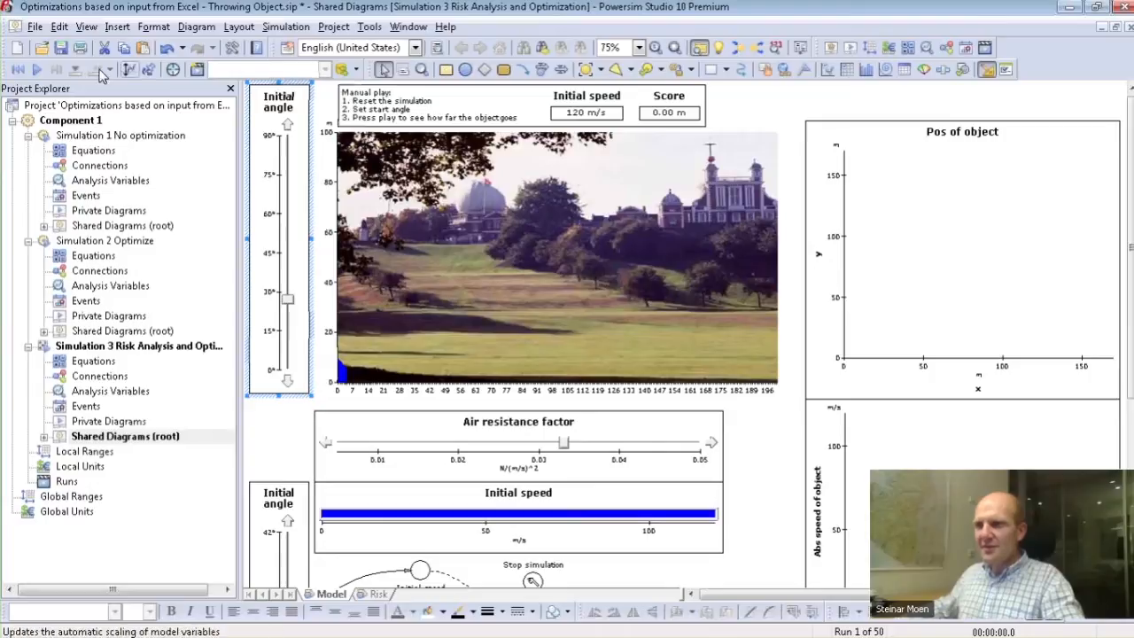
pyautogui.click(36, 69)
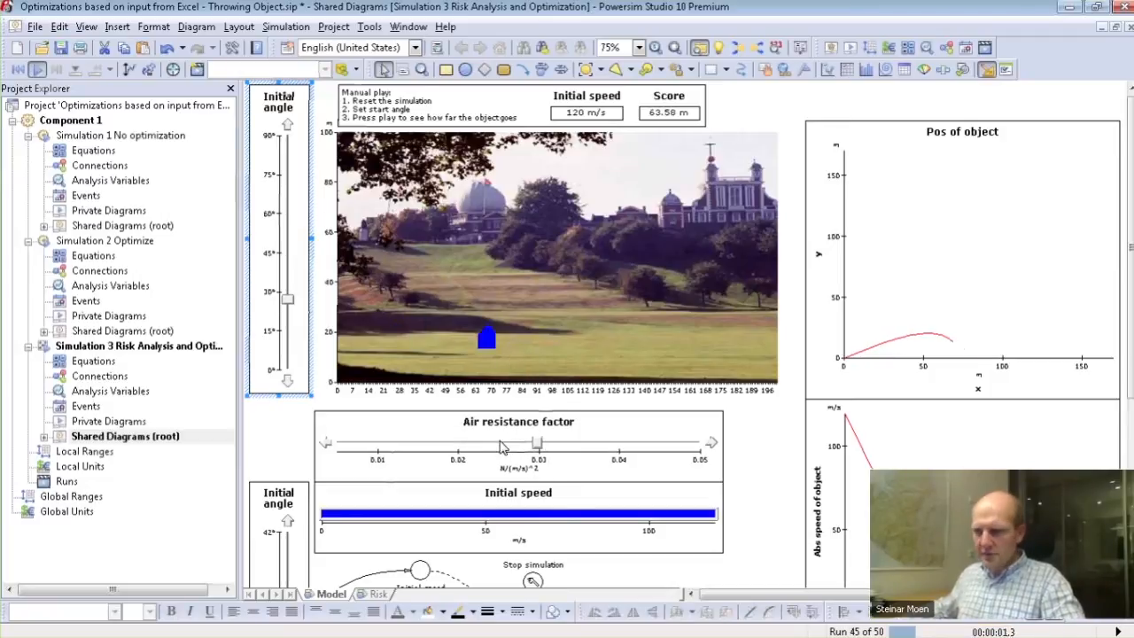
pyautogui.click(110, 391)
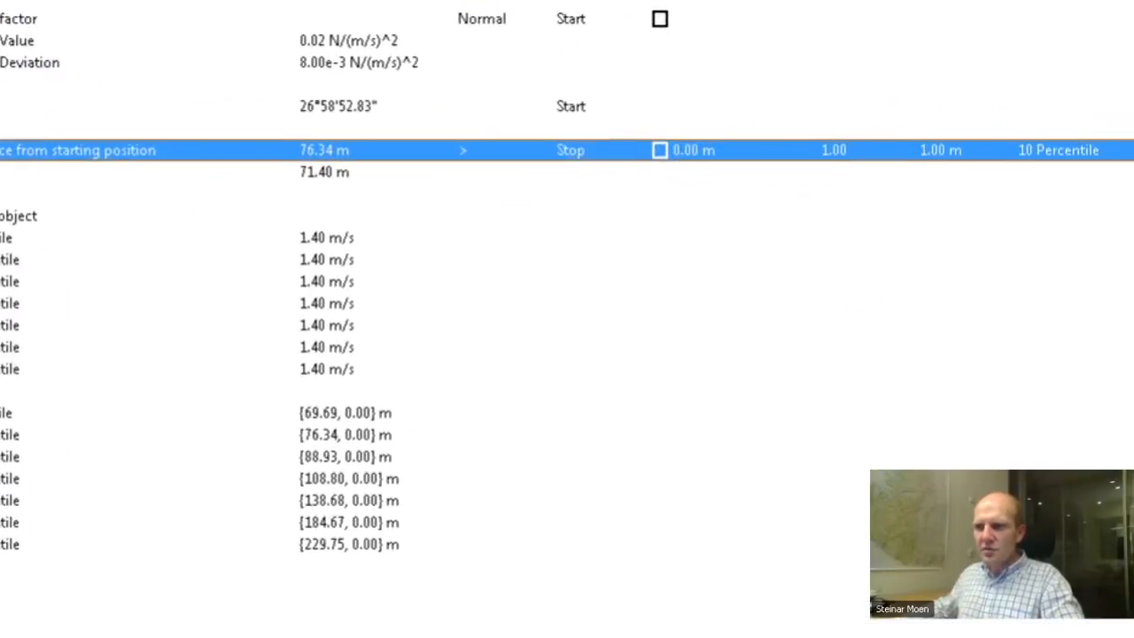
pyautogui.click(298, 253)
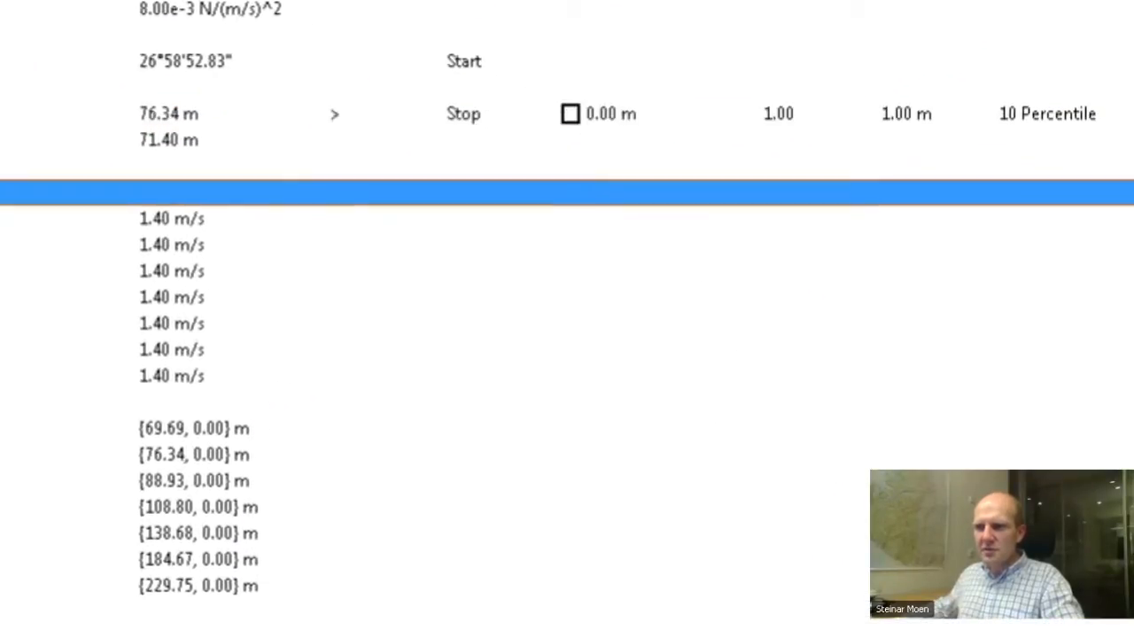
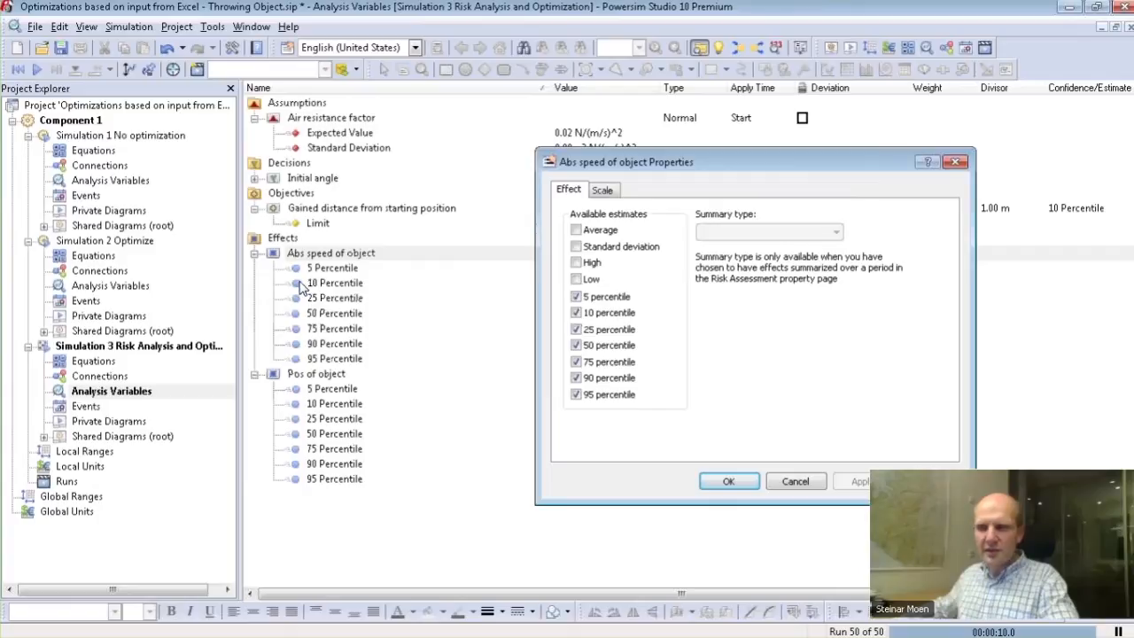
# Examine the Abs speed, Distance, Time in air and Pos of object charts in Simulation 3's private diagram
pyautogui.click(93, 422)
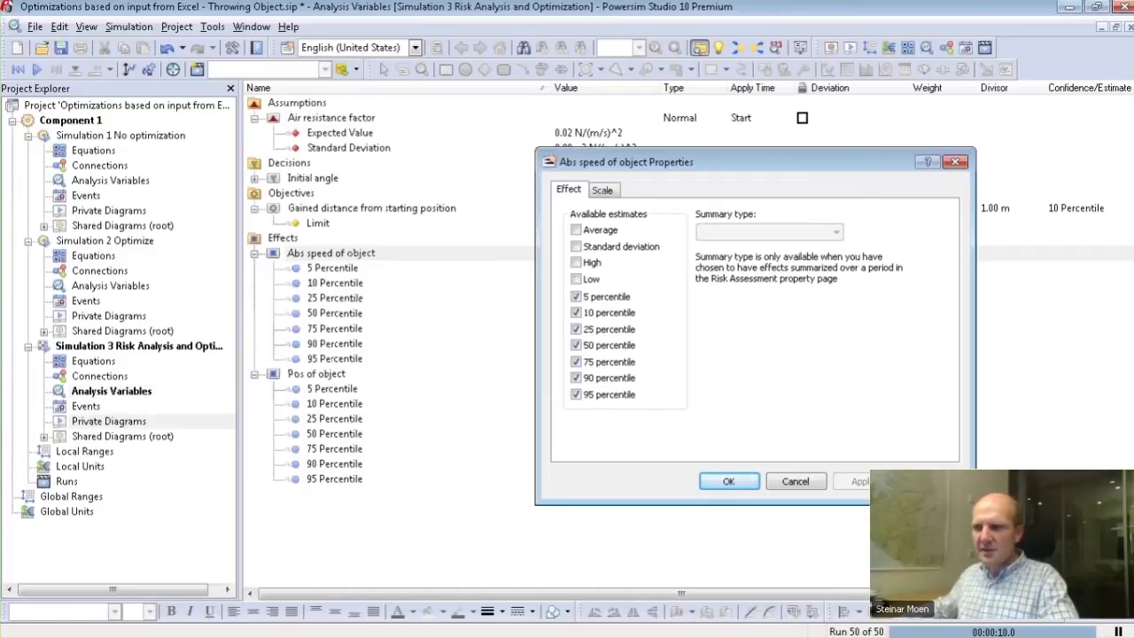
pyautogui.doubleClick(93, 421)
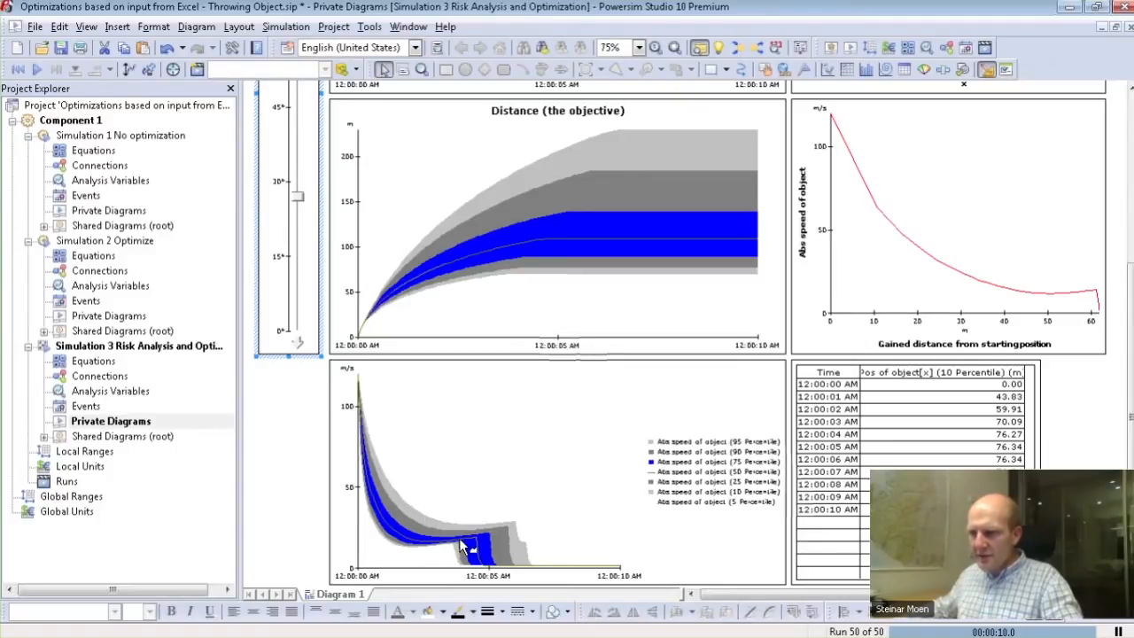
pyautogui.keyDown('ctrl'); pyautogui.scroll(4, 410, 574); pyautogui.keyUp('ctrl')
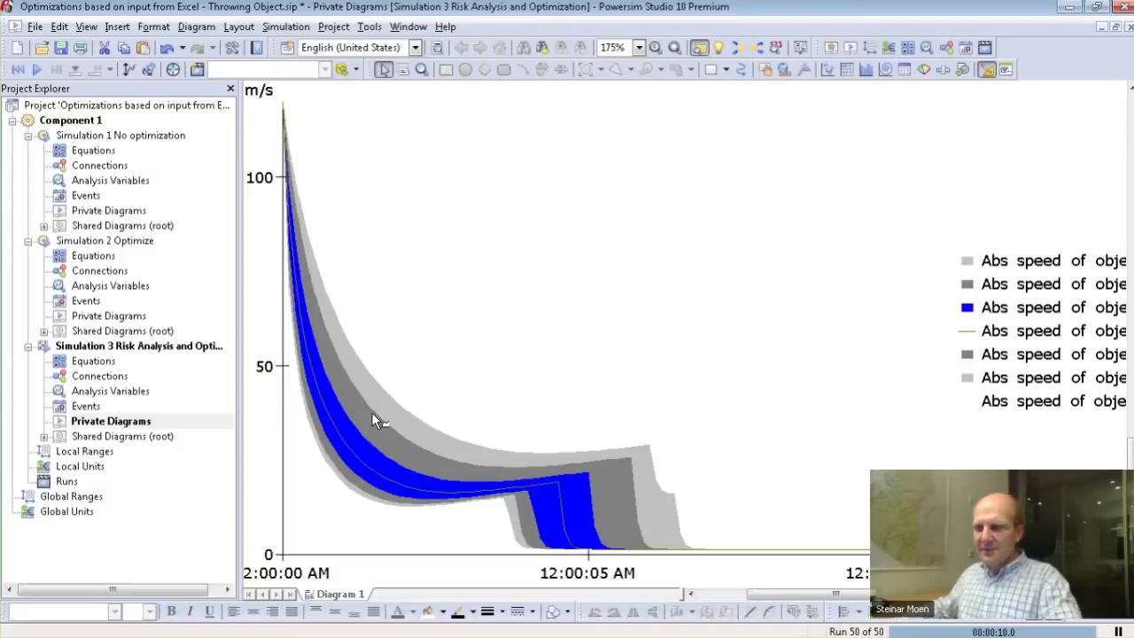
pyautogui.keyDown('ctrl'); pyautogui.scroll(-4, 325, 408); pyautogui.keyUp('ctrl')
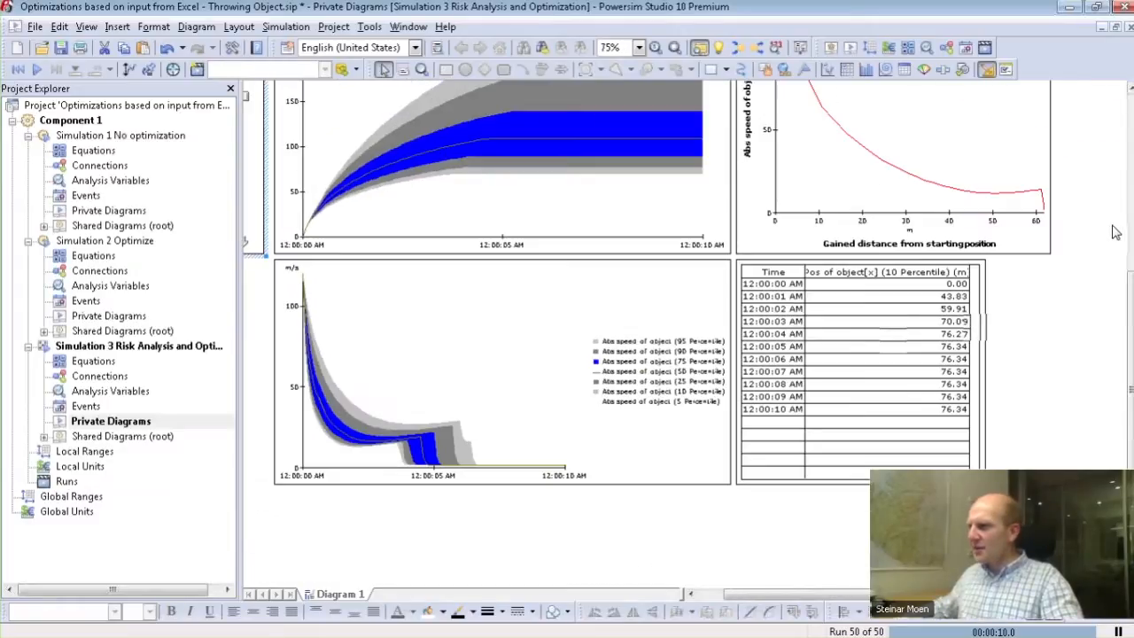
pyautogui.scroll(5, 1063, 235)
pyautogui.press('F5')
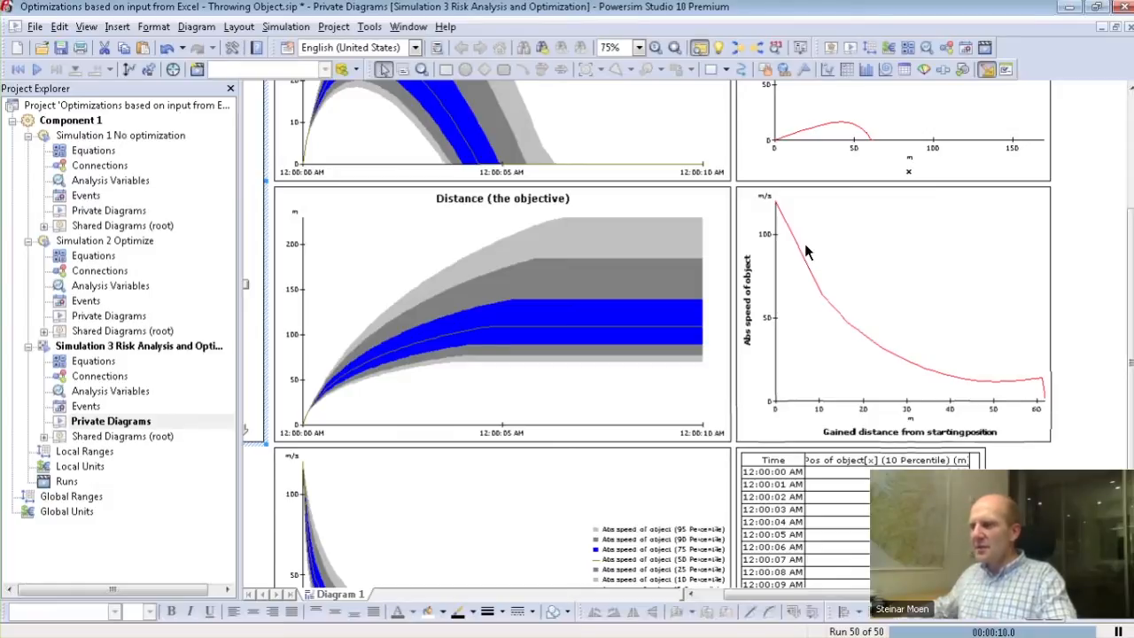
pyautogui.scroll(-3, 381, 443)
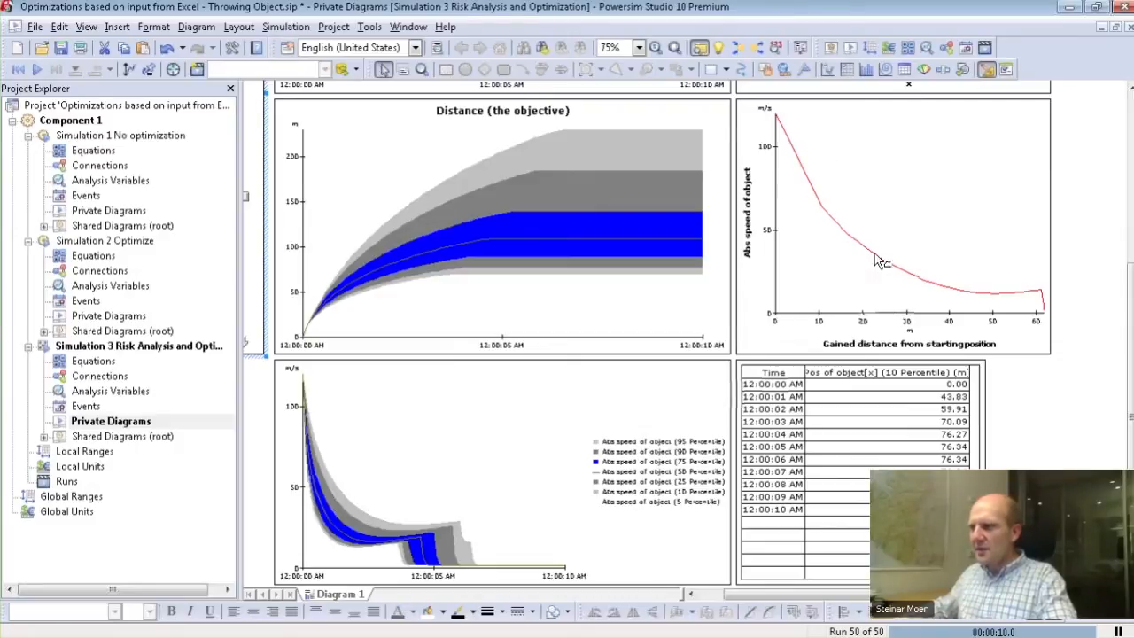
pyautogui.scroll(3, 844, 212)
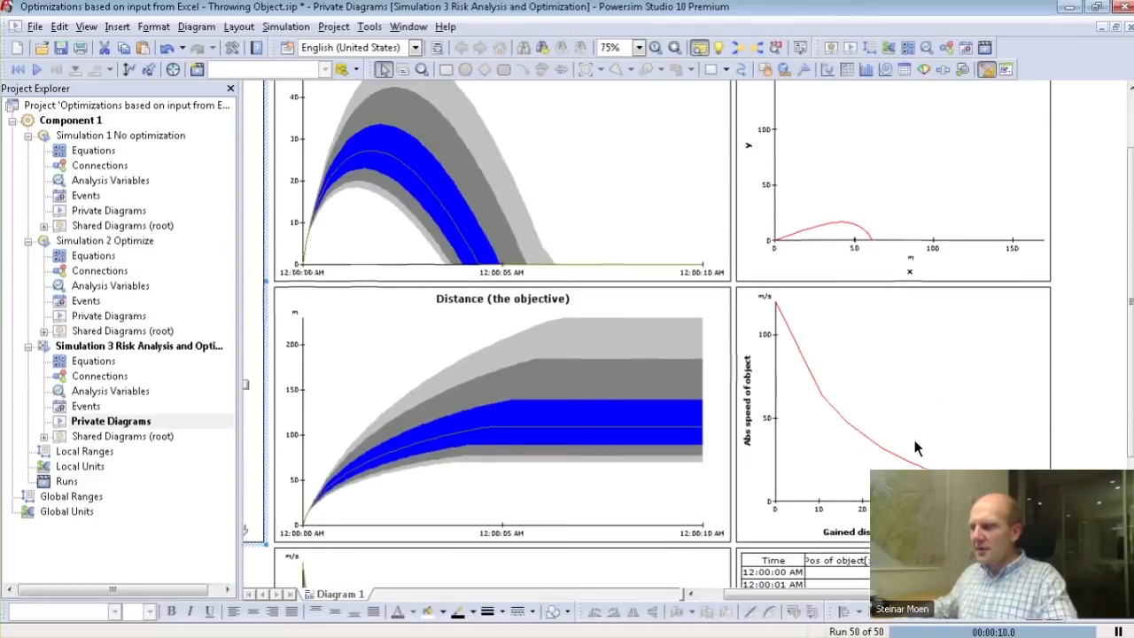
pyautogui.scroll(2, 473, 403)
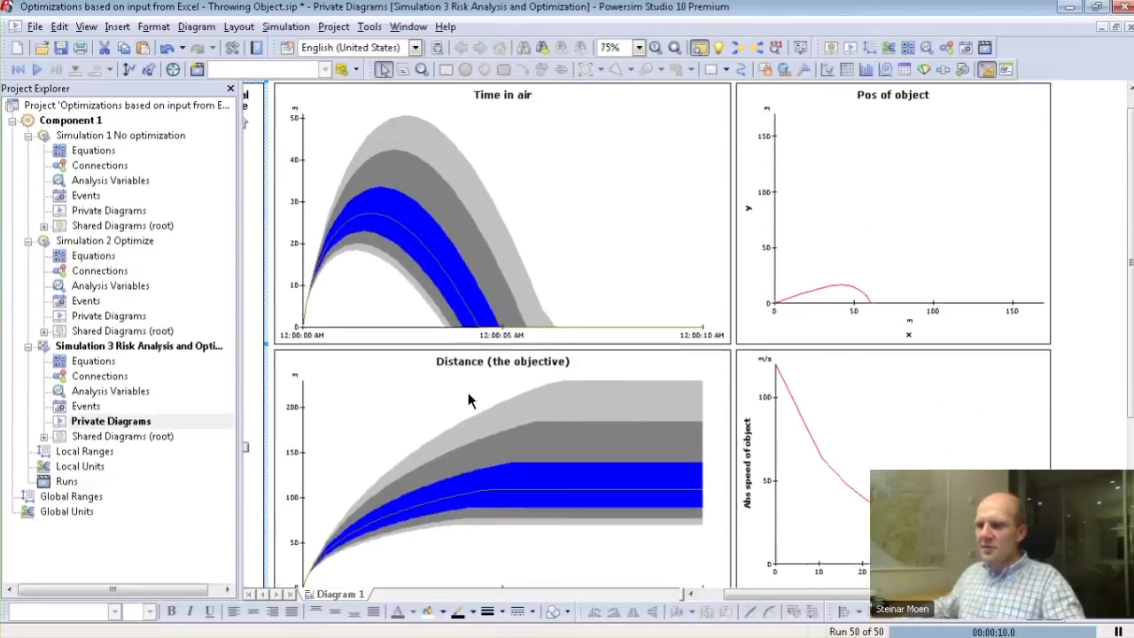
# Set the initial angle to about 78.5° in the private diagram and rerun the risk analysis
pyautogui.hscroll(-2, 412, 387)
pyautogui.moveTo(302, 474); pyautogui.dragTo(302, 213)
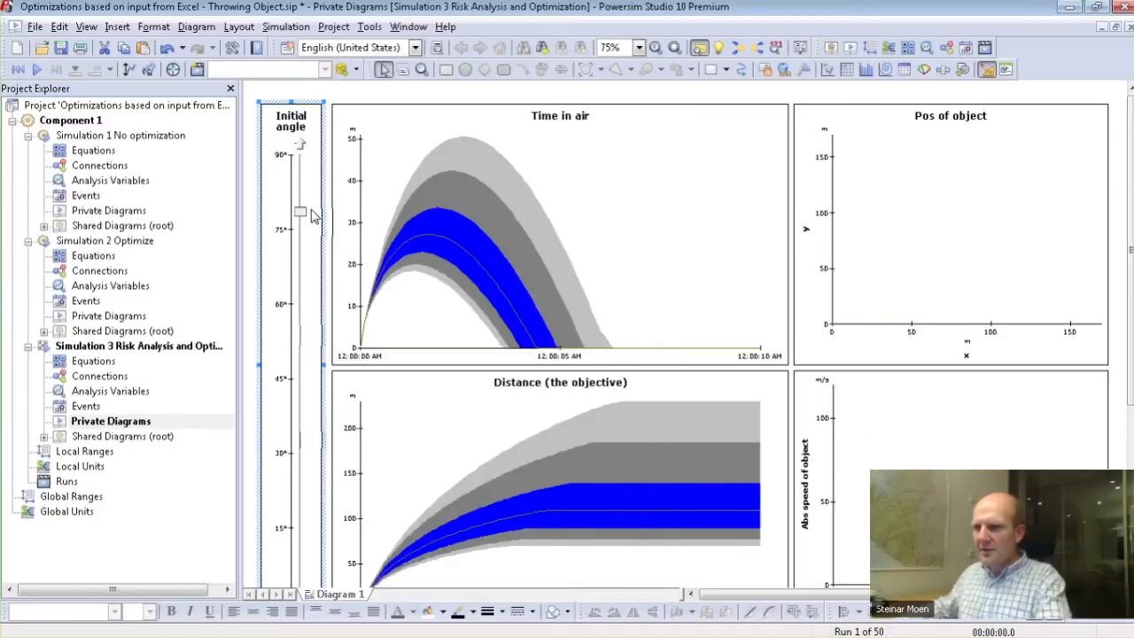
pyautogui.keyDown('ctrl'); pyautogui.scroll(-4, 424, 410); pyautogui.keyUp('ctrl')
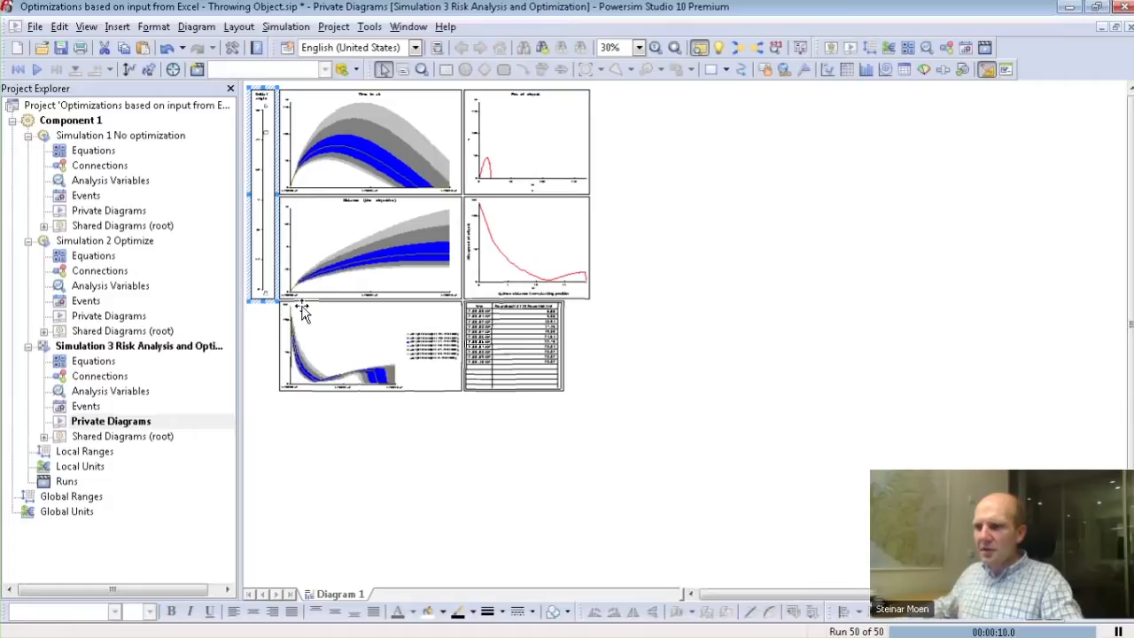
# Examine the steep throw's speed and distance charts, its percentiles in the Analysis Variables, and the Objectives calculation mode properties
pyautogui.scroll(5, 479, 168)
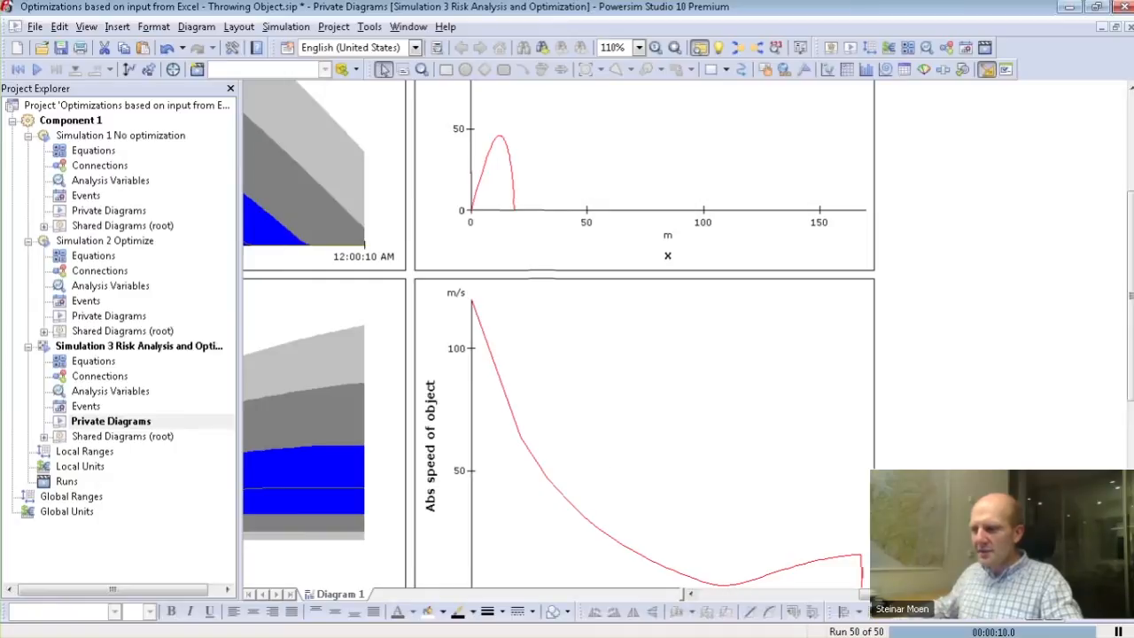
pyautogui.scroll(-2, 735, 529)
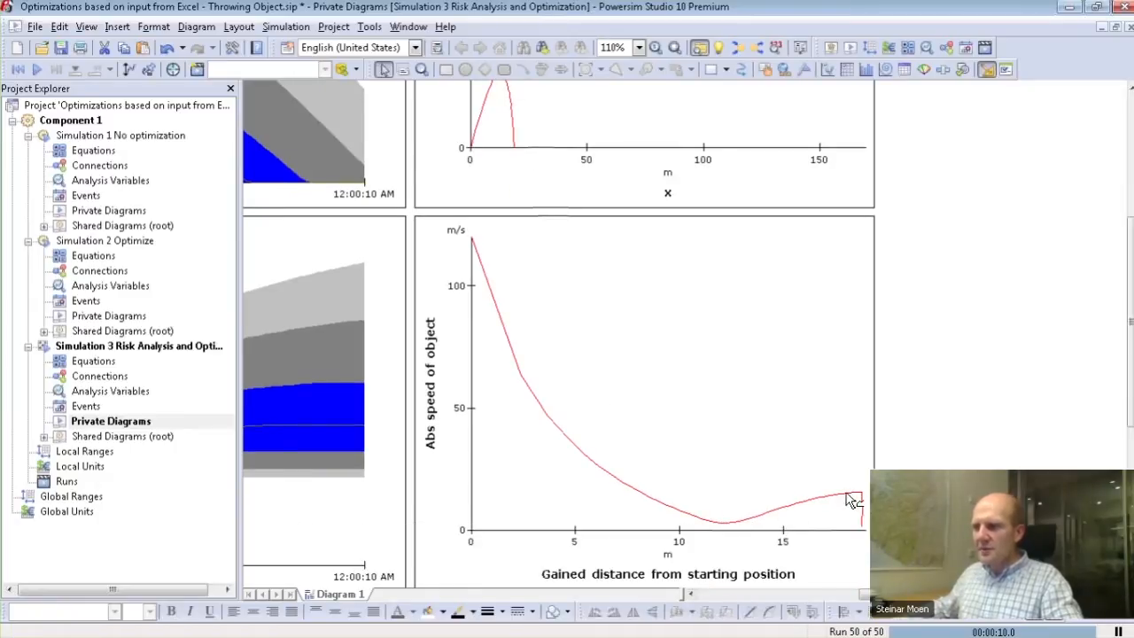
pyautogui.hscroll(-10, 800, 497)
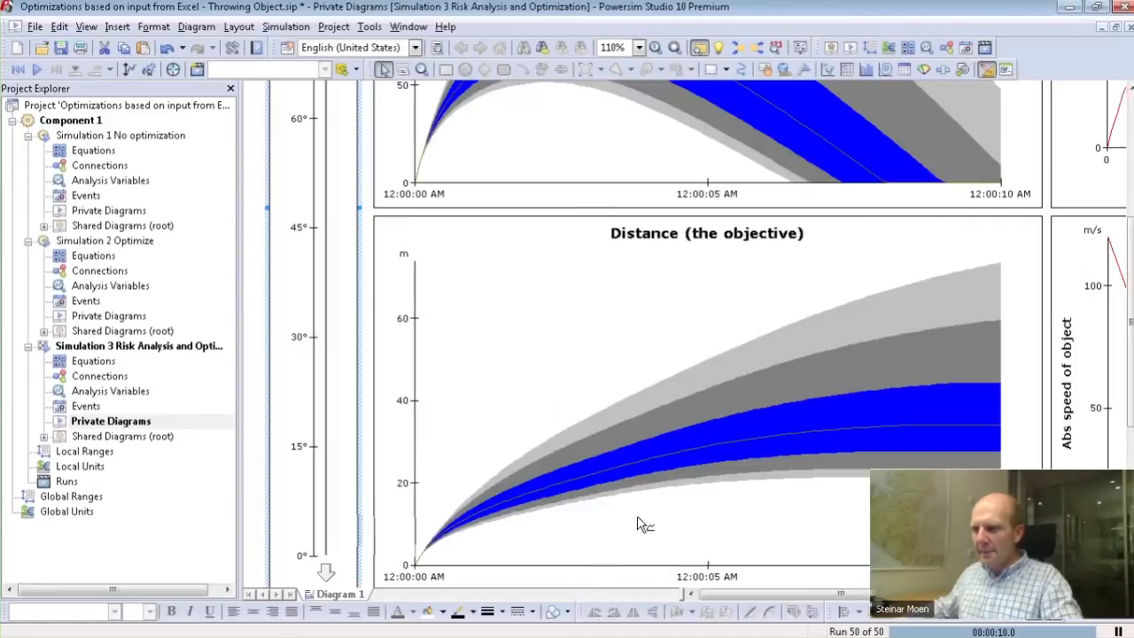
pyautogui.scroll(-8, 644, 567)
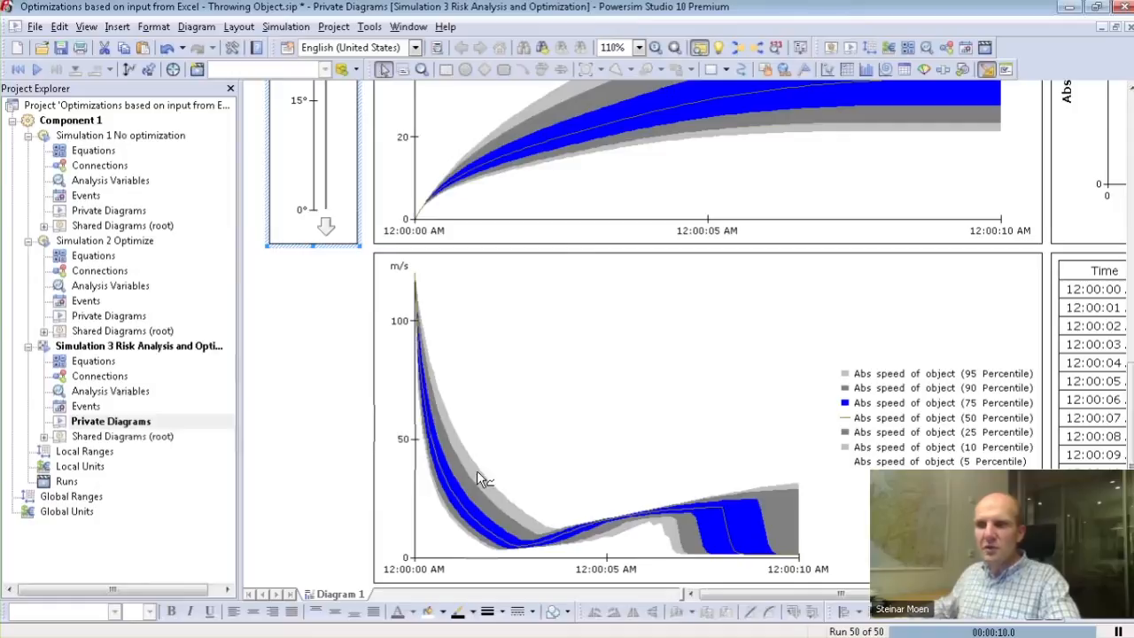
pyautogui.doubleClick(100, 391)
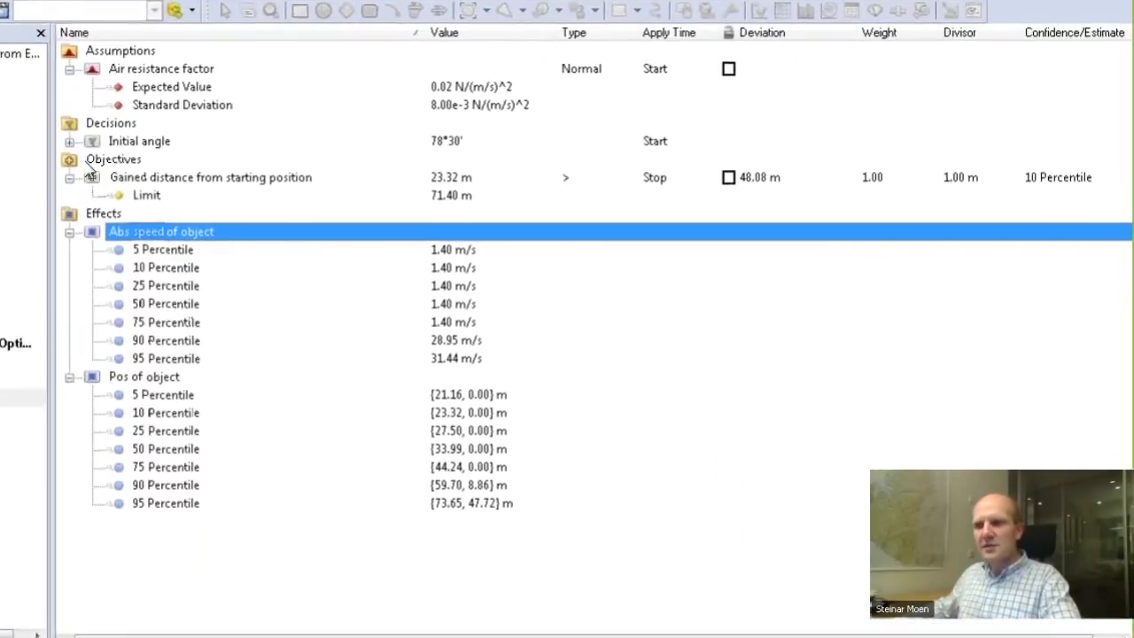
pyautogui.click(291, 192)
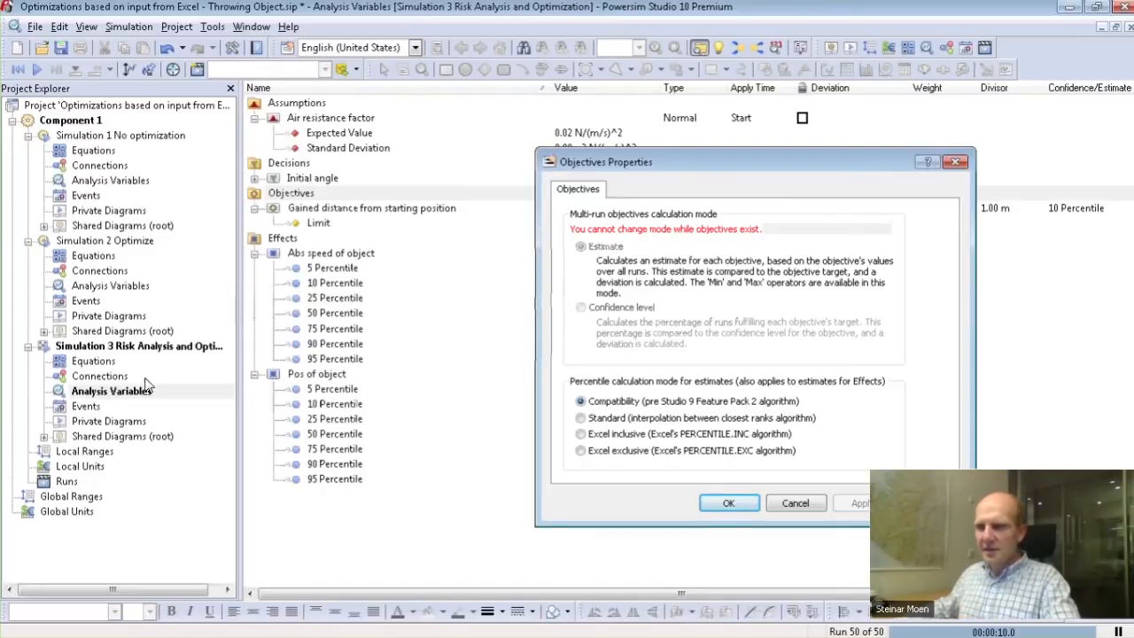
# Set Simulation 3's timestep to 00:00:00.03 in the simulation settings and rerun the risk analysis from its shared diagram
pyautogui.click(101, 438)
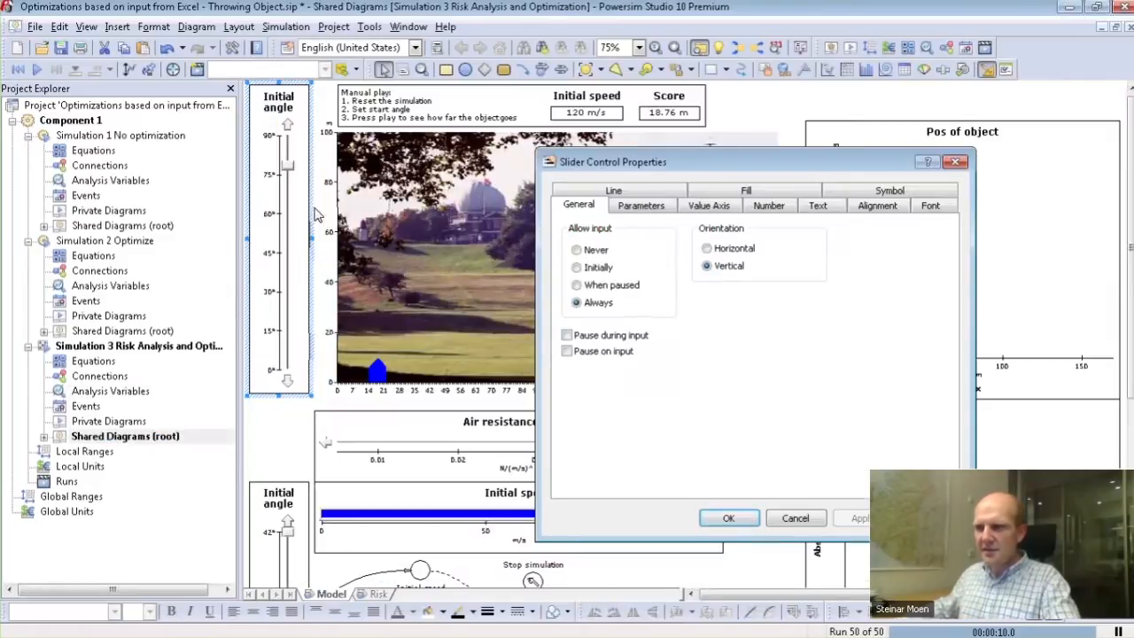
pyautogui.click(795, 518)
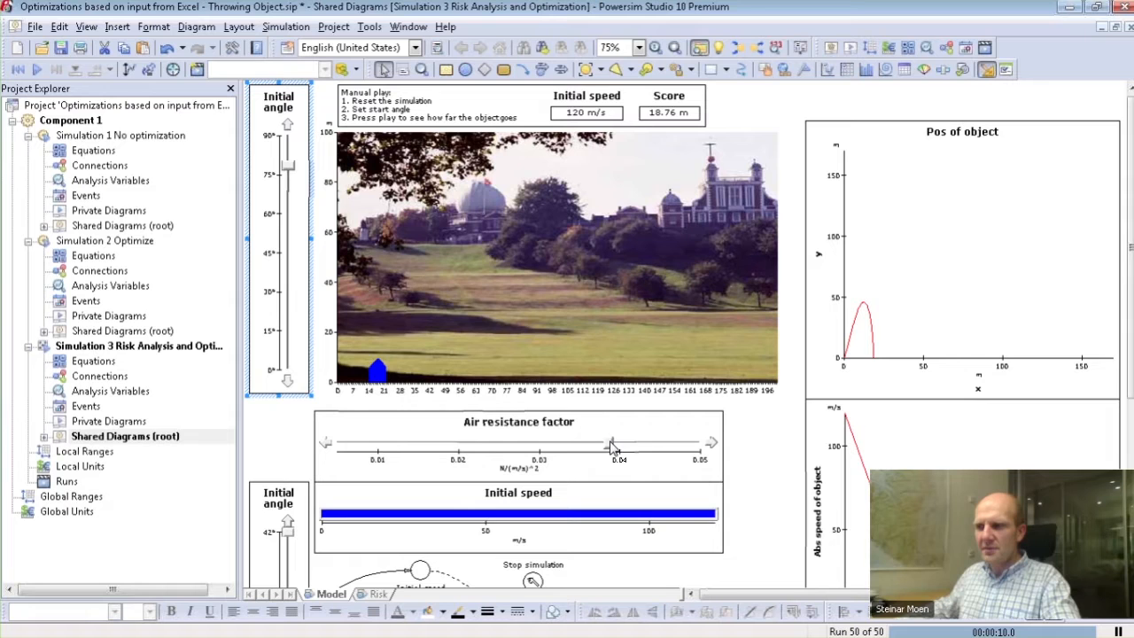
pyautogui.click(285, 26)
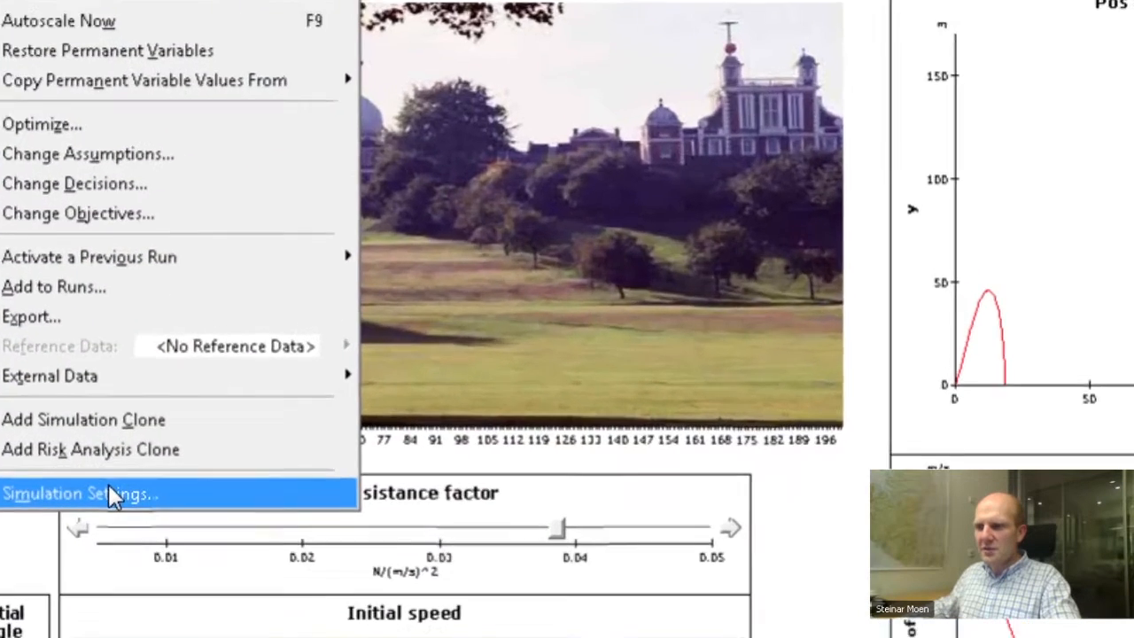
pyautogui.click(236, 452)
pyautogui.press('Down')
pyautogui.press('Down')
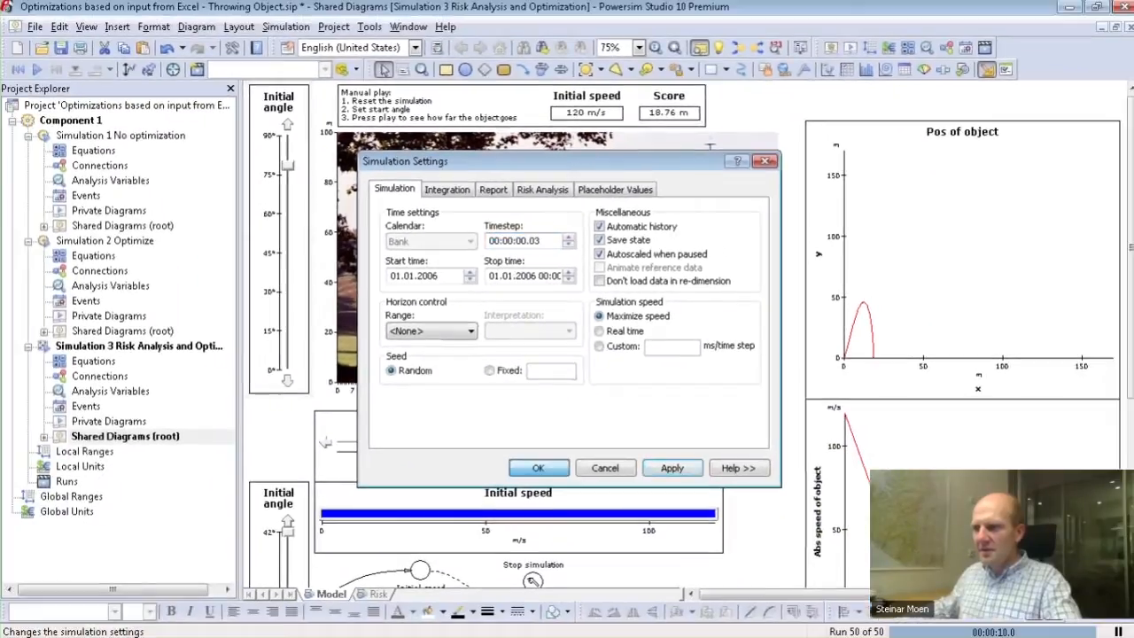
pyautogui.click(511, 496)
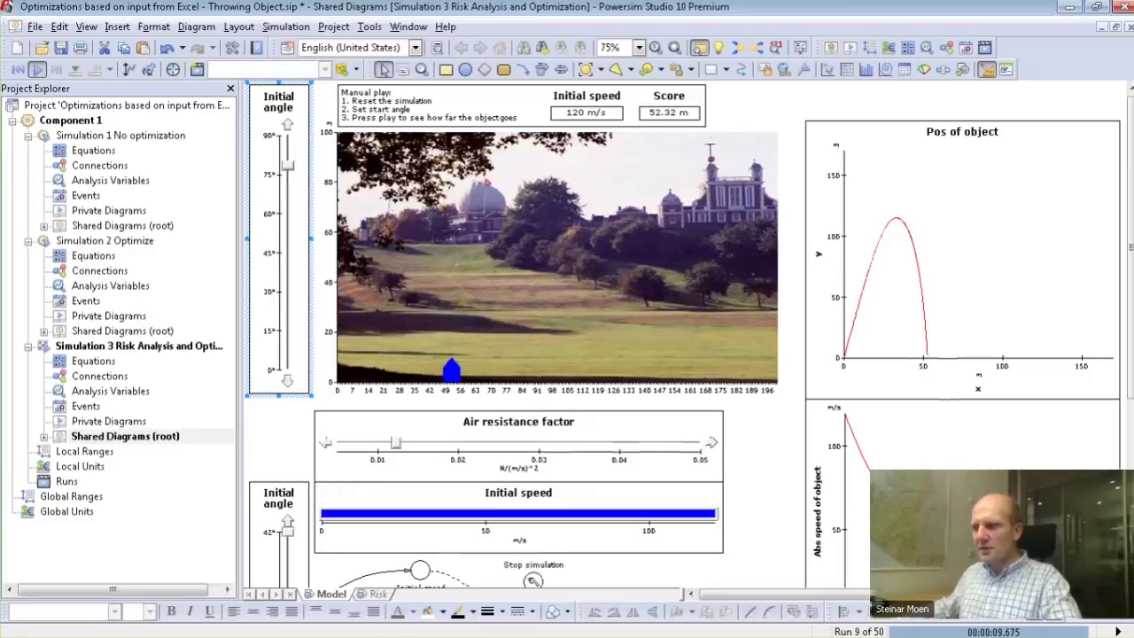
pyautogui.scroll(-1, 522, 337)
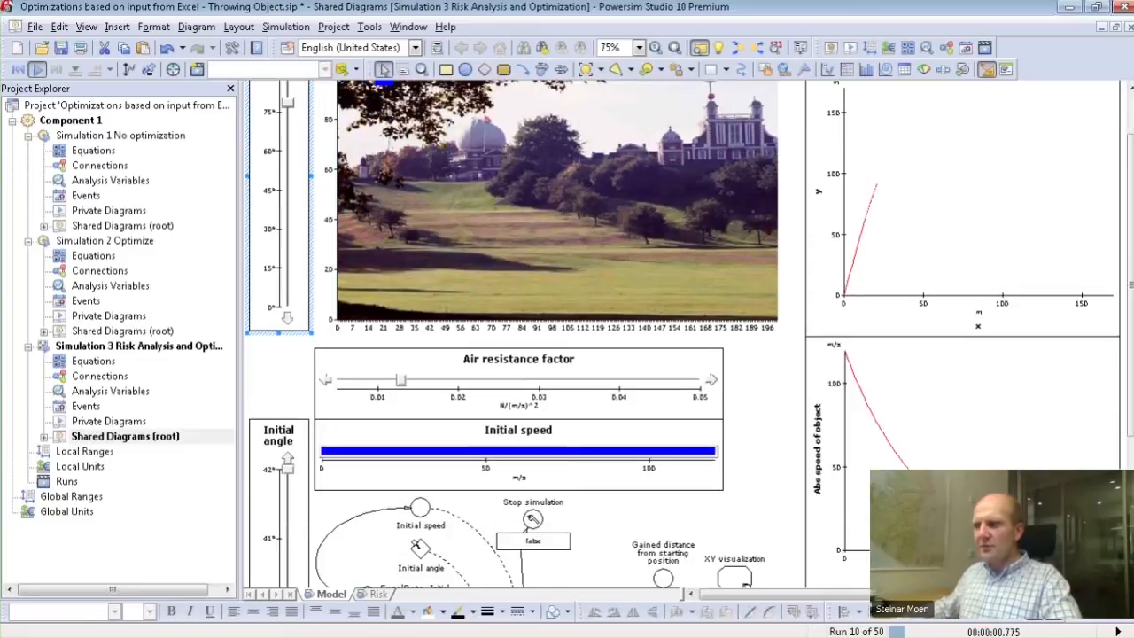
pyautogui.scroll(1, 740, 372)
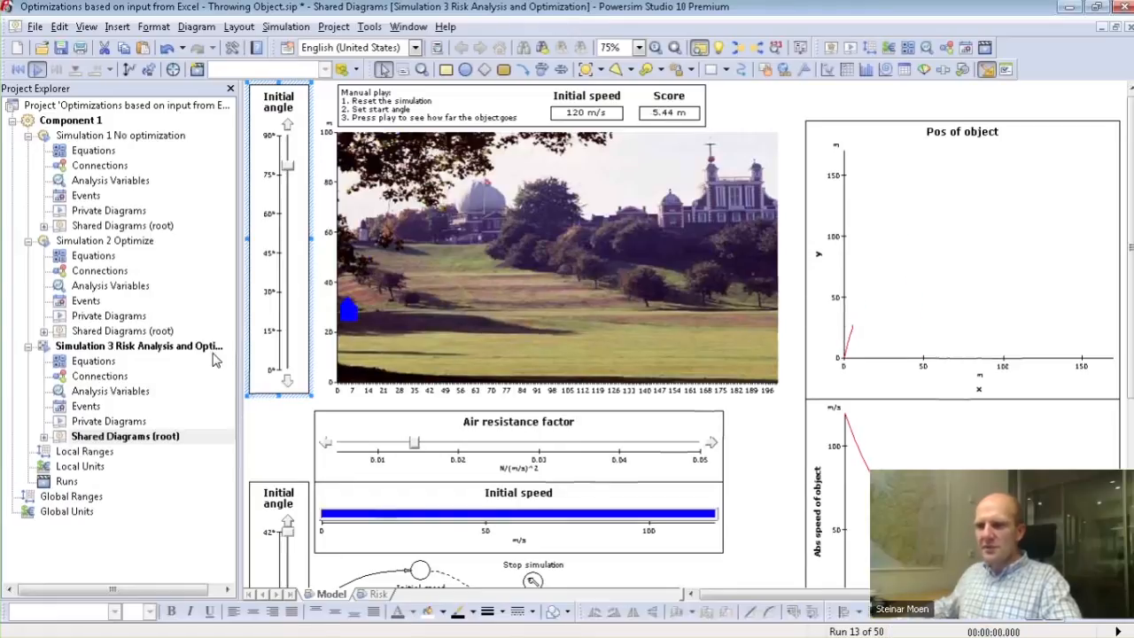
# Examine the percentile bands of the Distance and Time in air charts in Simulation 3's private diagram
pyautogui.click(111, 421)
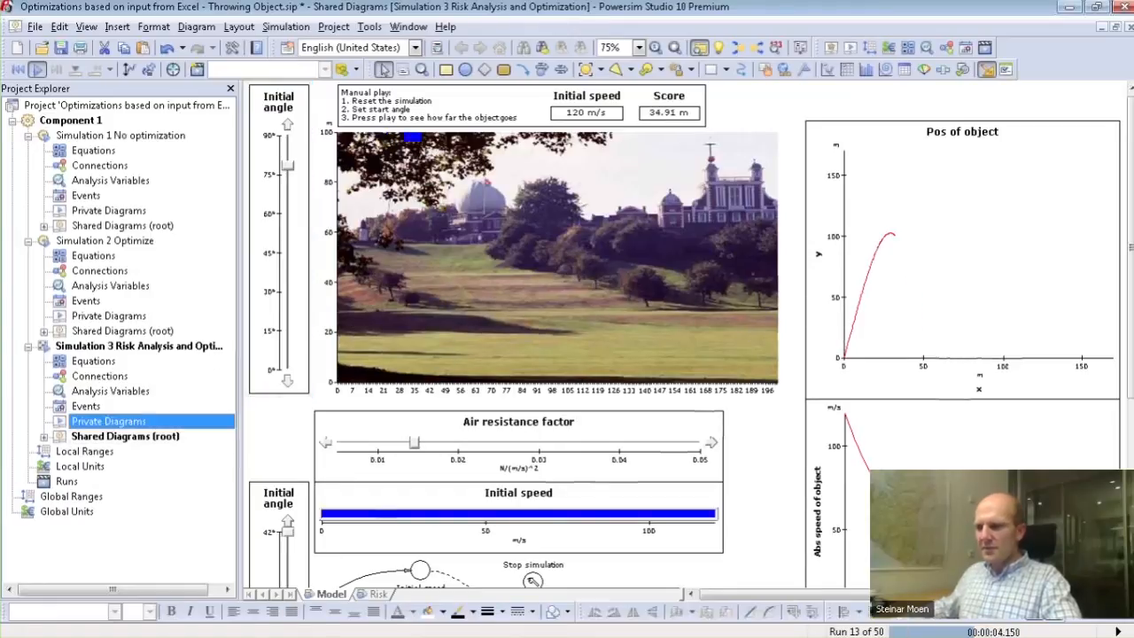
pyautogui.doubleClick(111, 422)
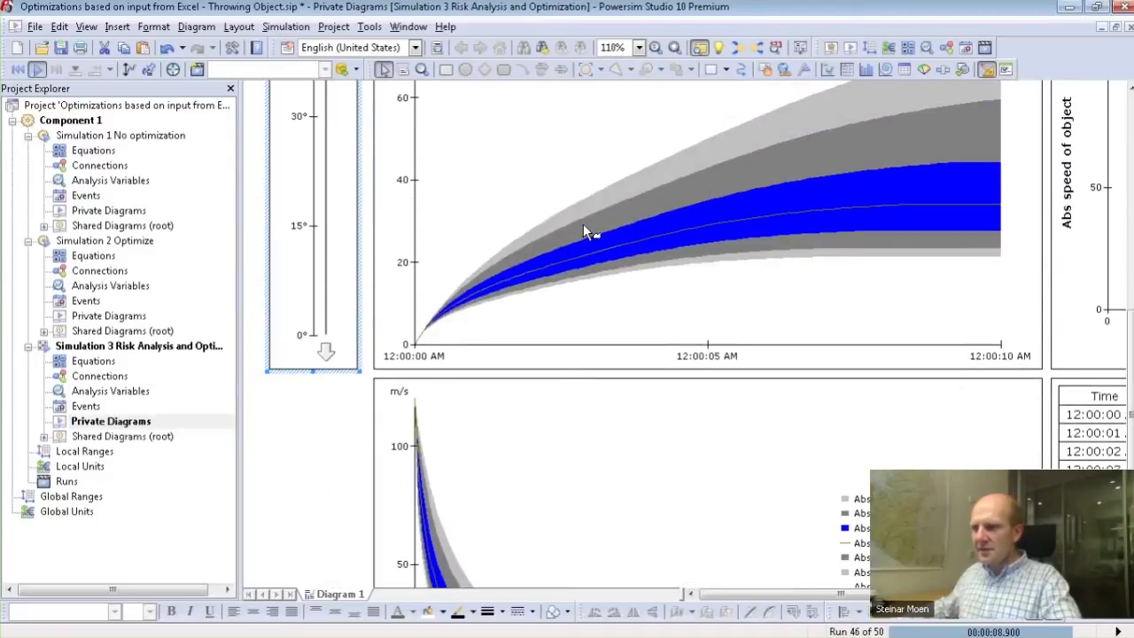
pyautogui.scroll(-3, 606, 227)
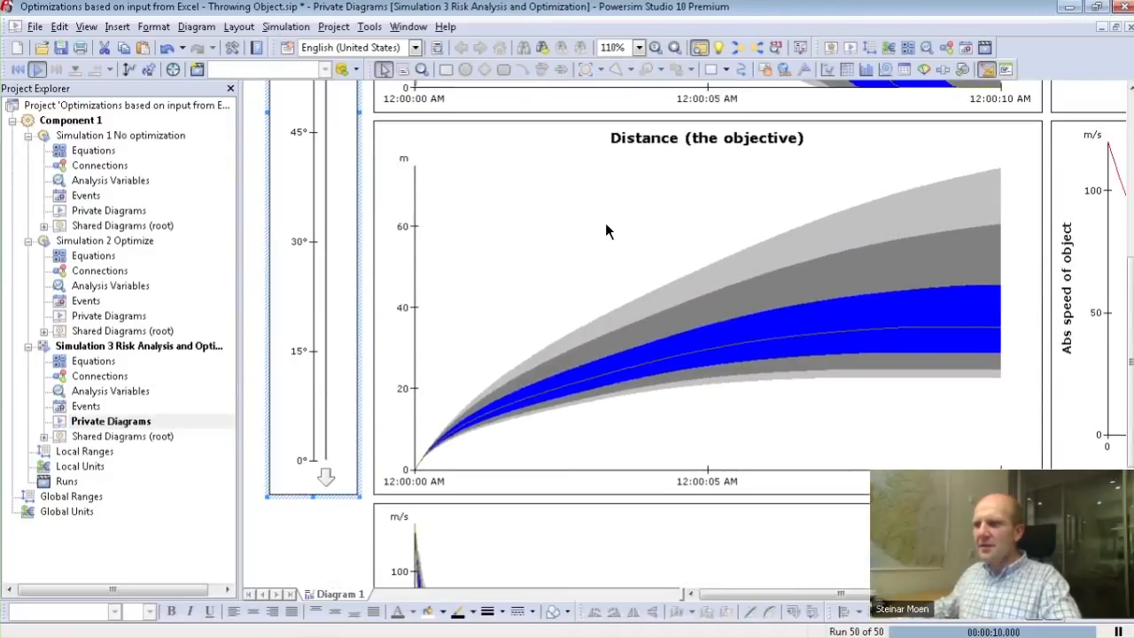
pyautogui.scroll(4, 608, 227)
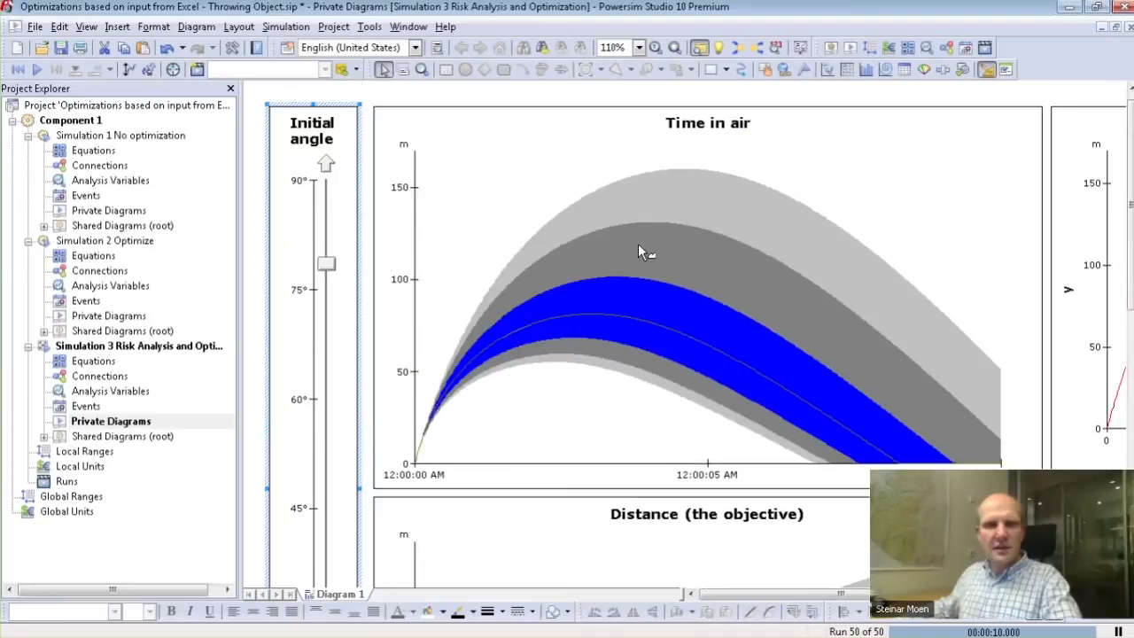
pyautogui.moveTo(639, 247)
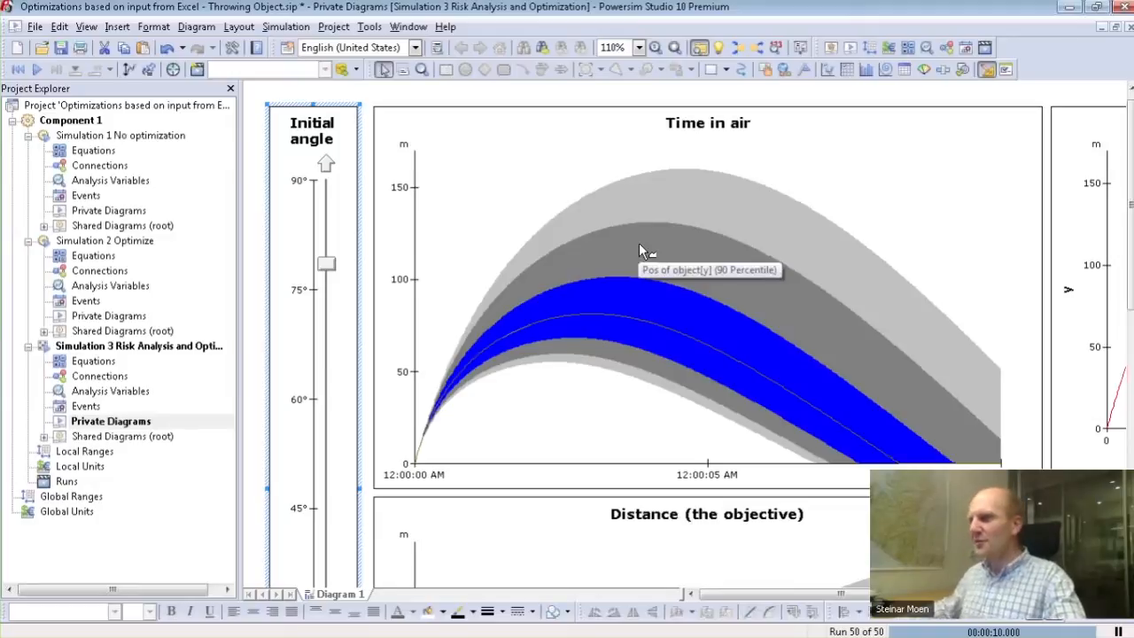
pyautogui.moveTo(638, 278)
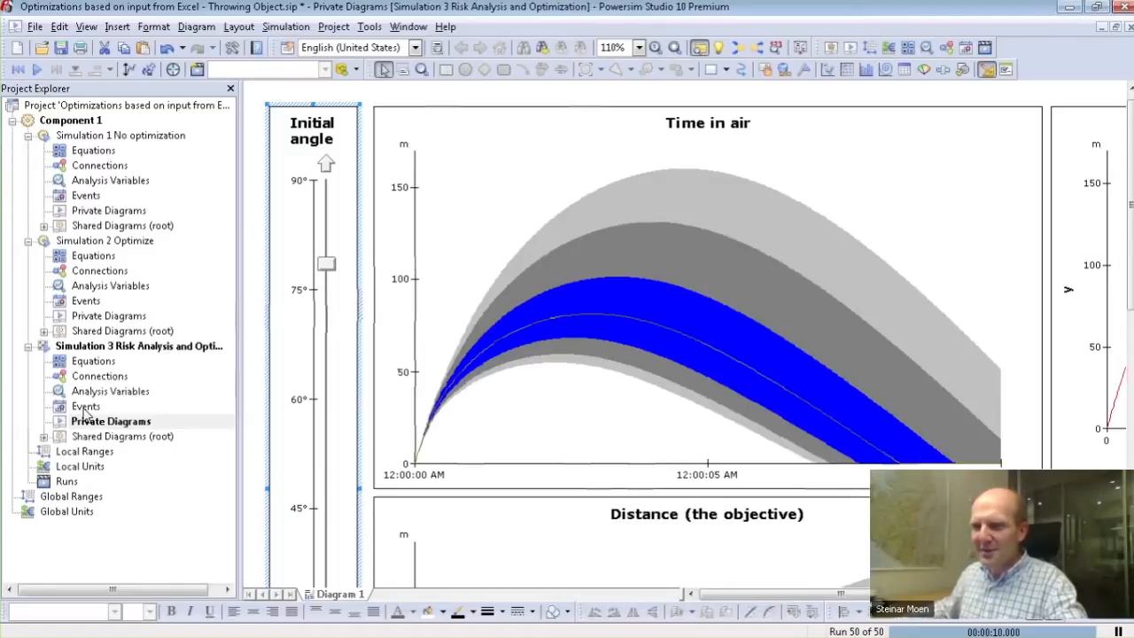
# Compare the shared diagrams of Simulations 1 and 2 with the simulation types table in the webinar agenda PDF in Adobe Reader
pyautogui.click(89, 226)
pyautogui.doubleClick(89, 226)
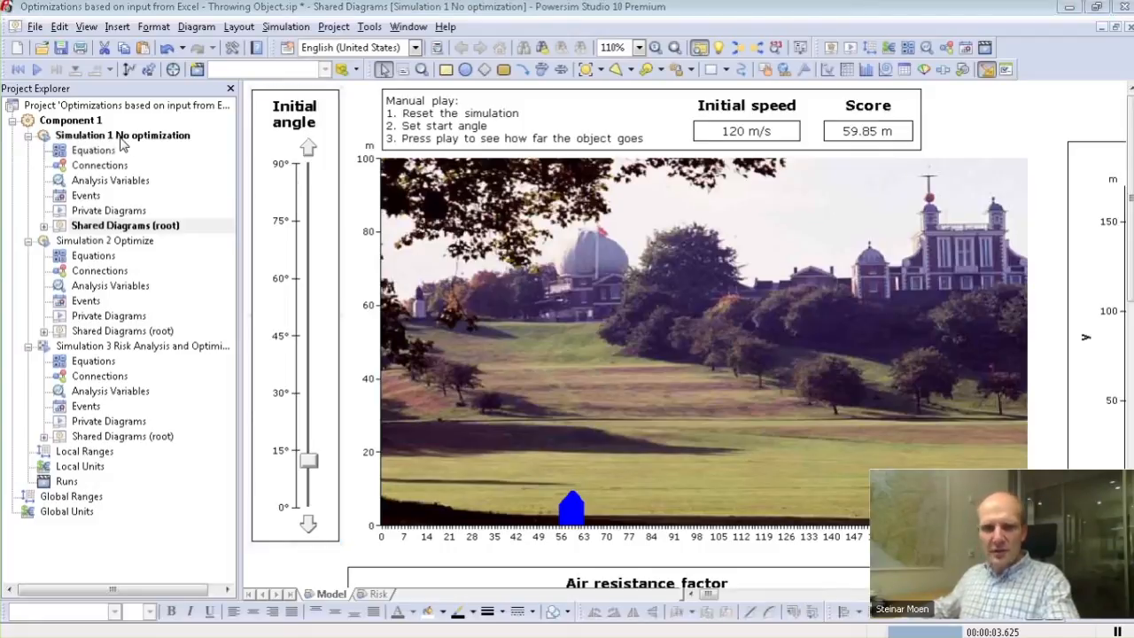
pyautogui.hotkey('alt', 'Tab')
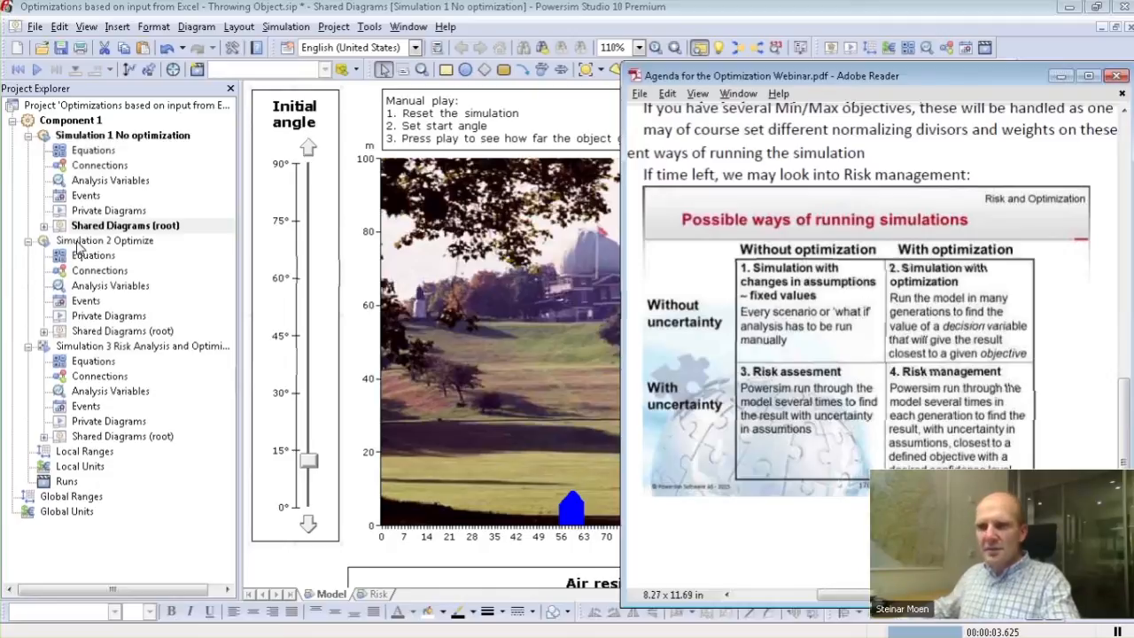
pyautogui.click(80, 241)
pyautogui.click(98, 331)
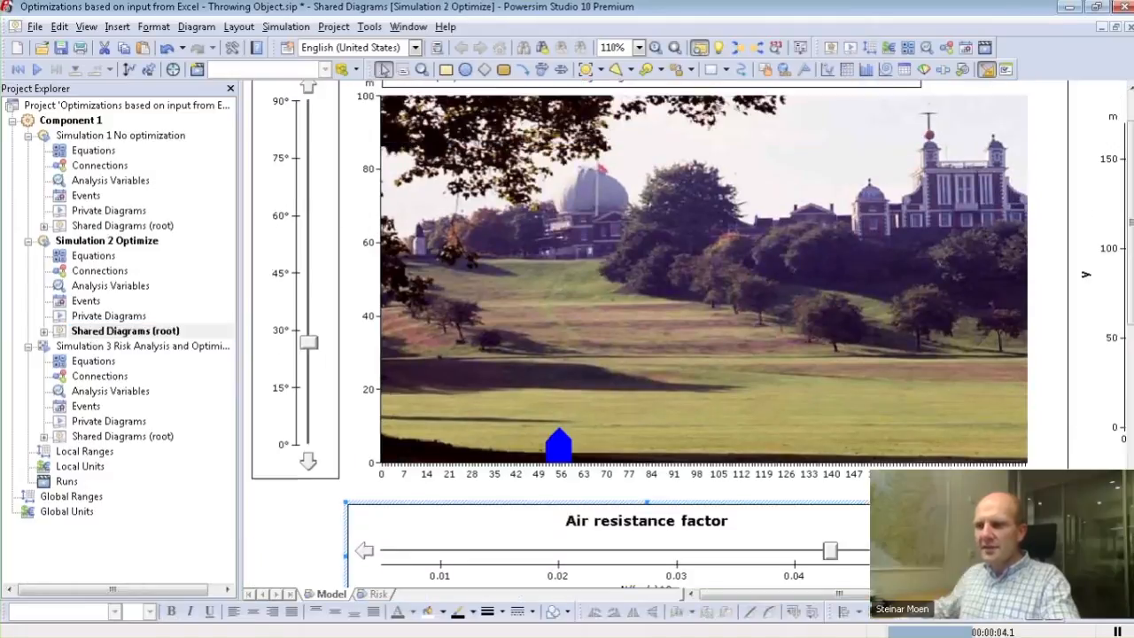
pyautogui.hotkey('alt', 'Tab')
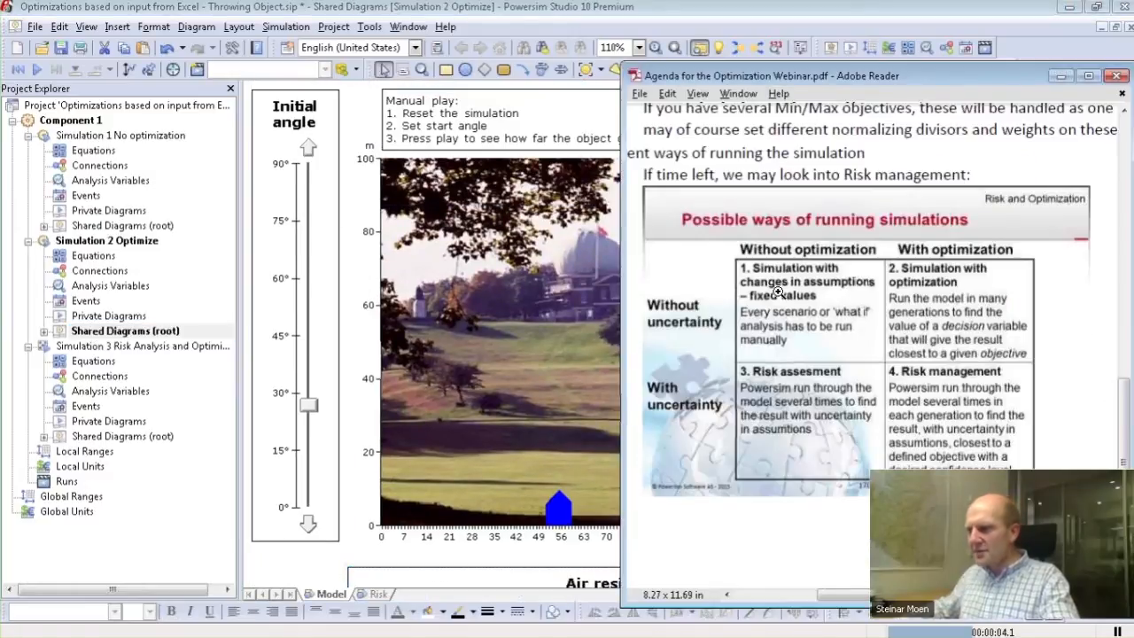
pyautogui.hotkey('alt', 'Tab')
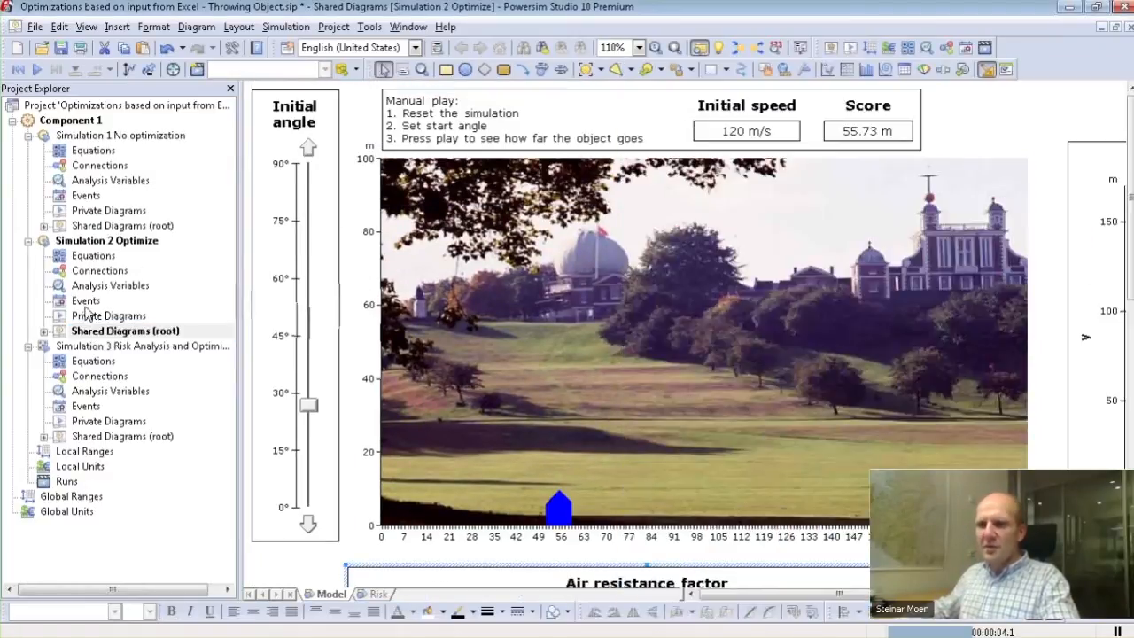
# Reset Simulation 2, set its initial angle to 77°, run it, and check the Initial angle variable in the model
pyautogui.click(310, 406)
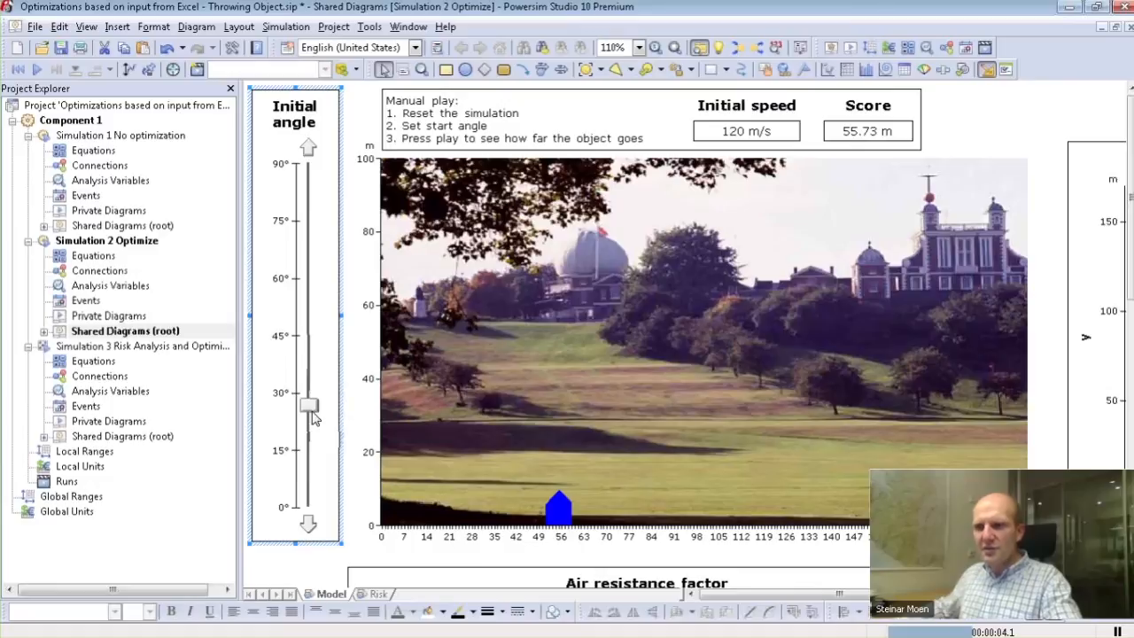
pyautogui.click(18, 69)
pyautogui.moveTo(310, 408); pyautogui.dragTo(310, 216)
pyautogui.press('space')
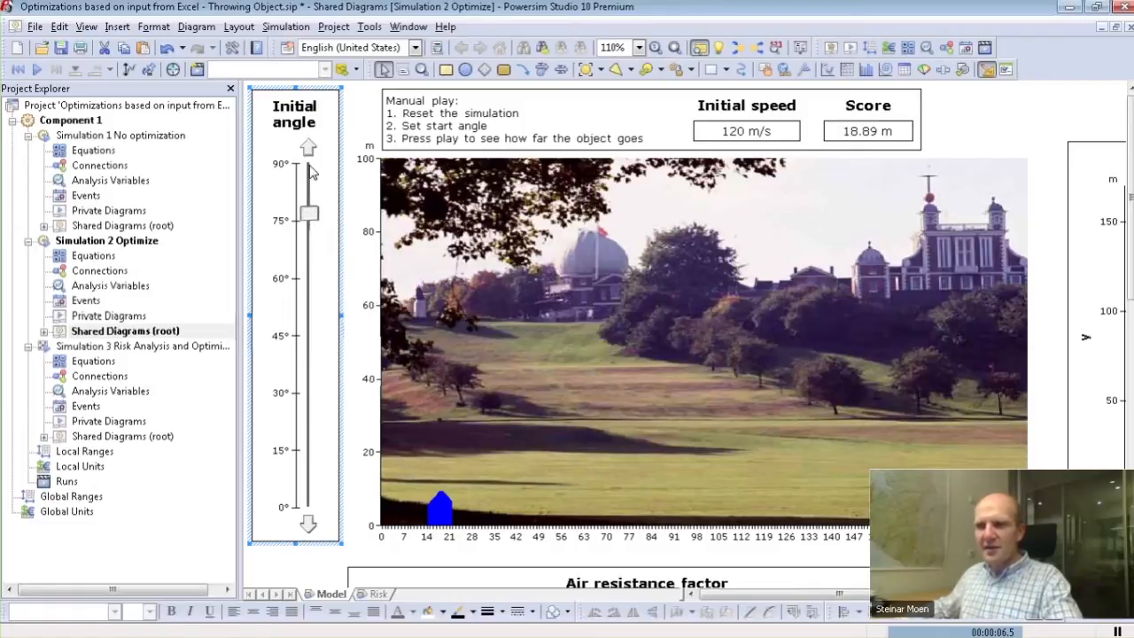
pyautogui.scroll(-3, 404, 464)
pyautogui.scroll(-6, 520, 502)
pyautogui.click(514, 496)
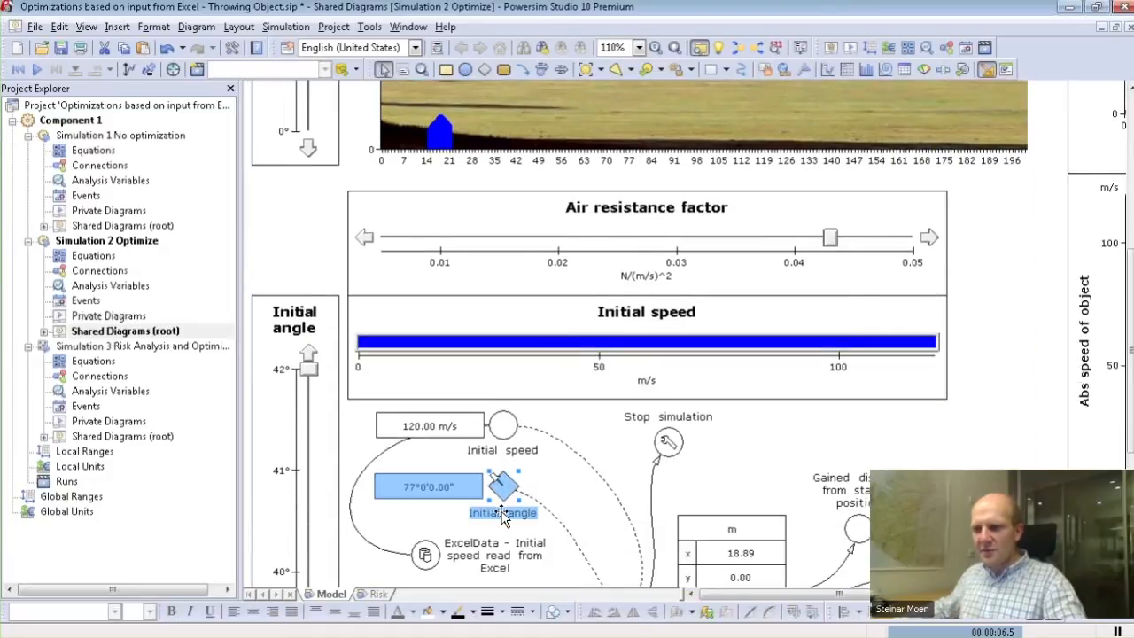
pyautogui.scroll(4, 501, 518)
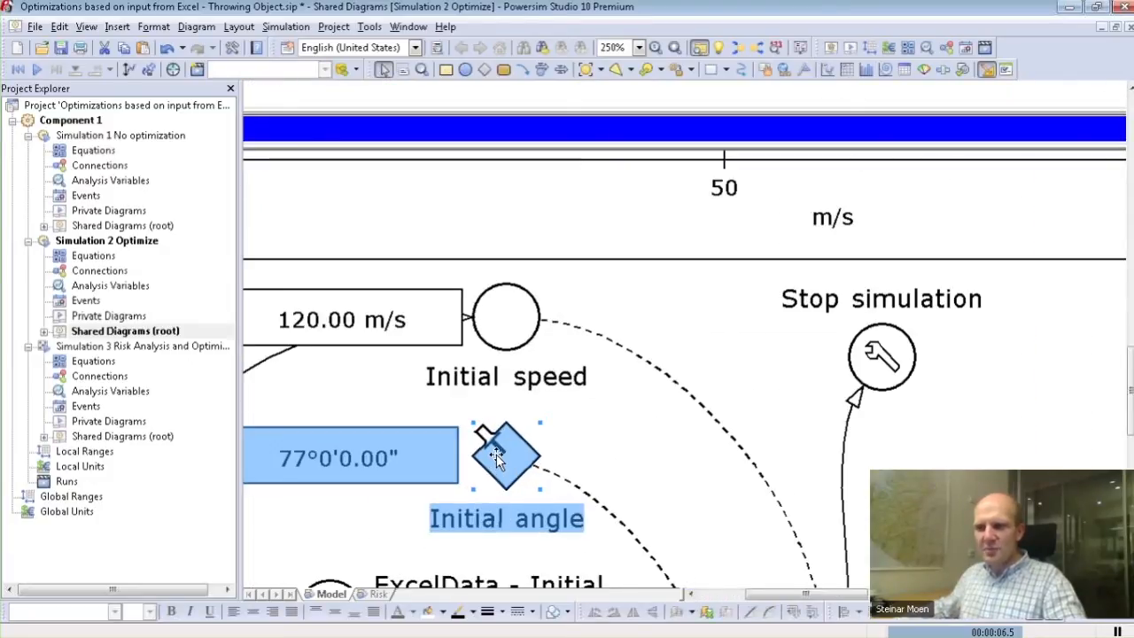
pyautogui.scroll(-6, 518, 507)
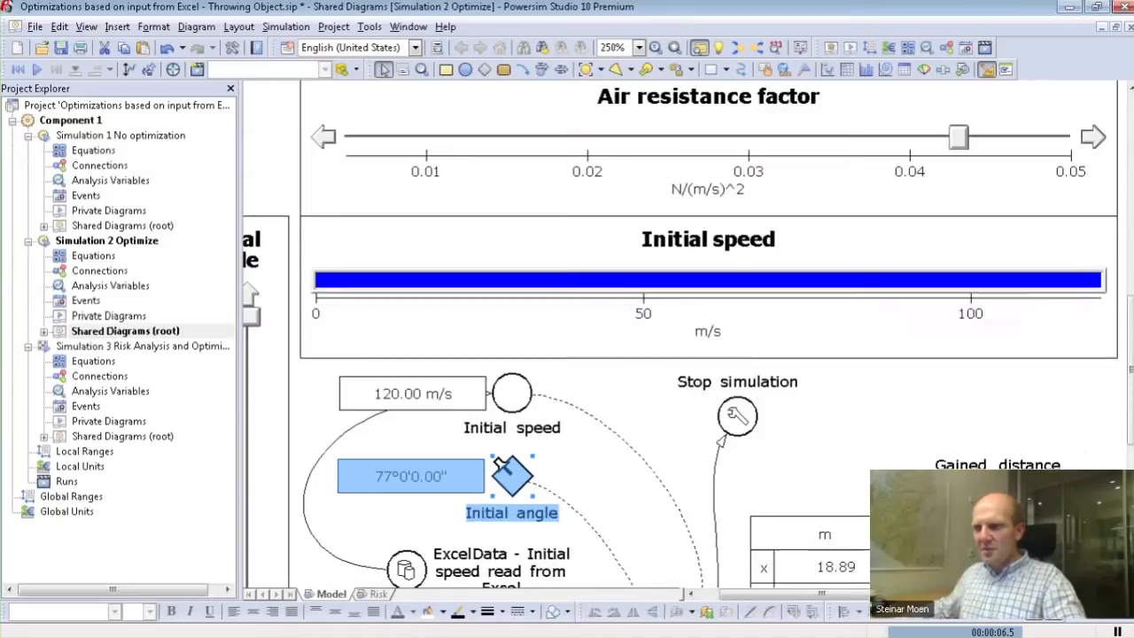
pyautogui.keyDown('ctrl'); pyautogui.scroll(-1, 379, 277); pyautogui.keyUp('ctrl')
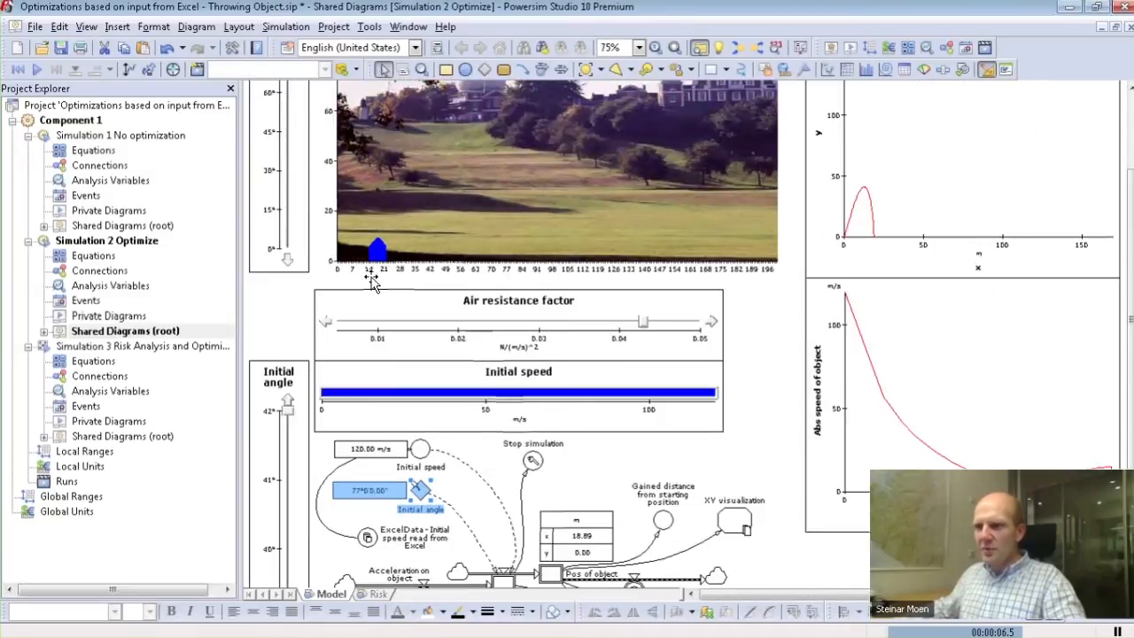
# Raise Simulation 2's initial angle to 89° in the shared diagram and check the Initial angle variable in the model
pyautogui.scroll(3, 372, 283)
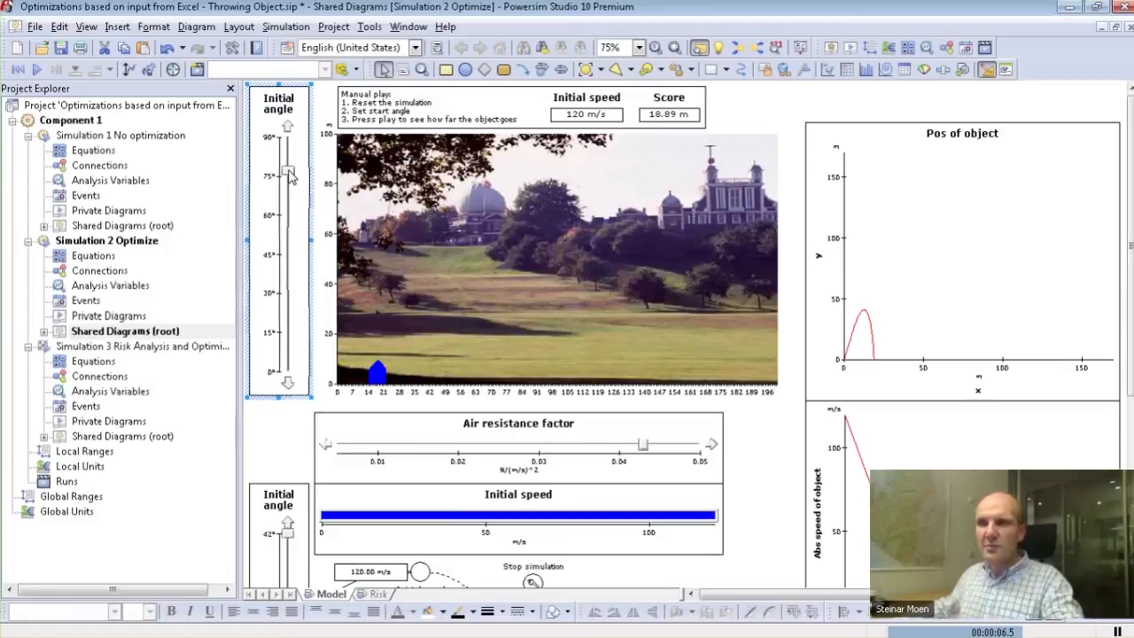
pyautogui.moveTo(289, 176); pyautogui.dragTo(288, 147)
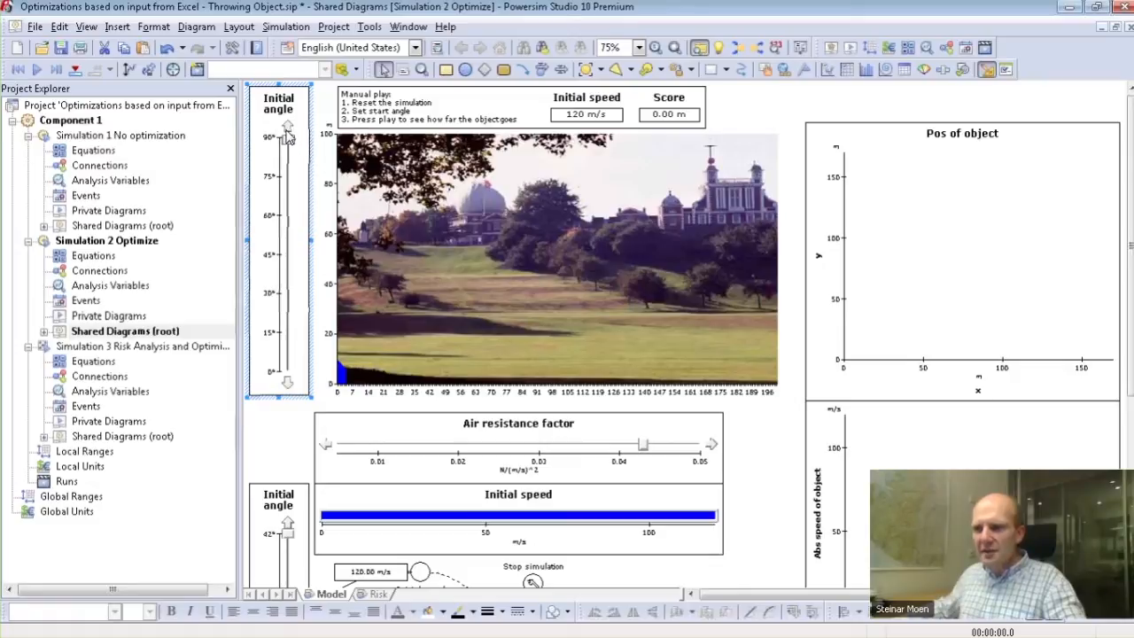
pyautogui.scroll(-4, 415, 476)
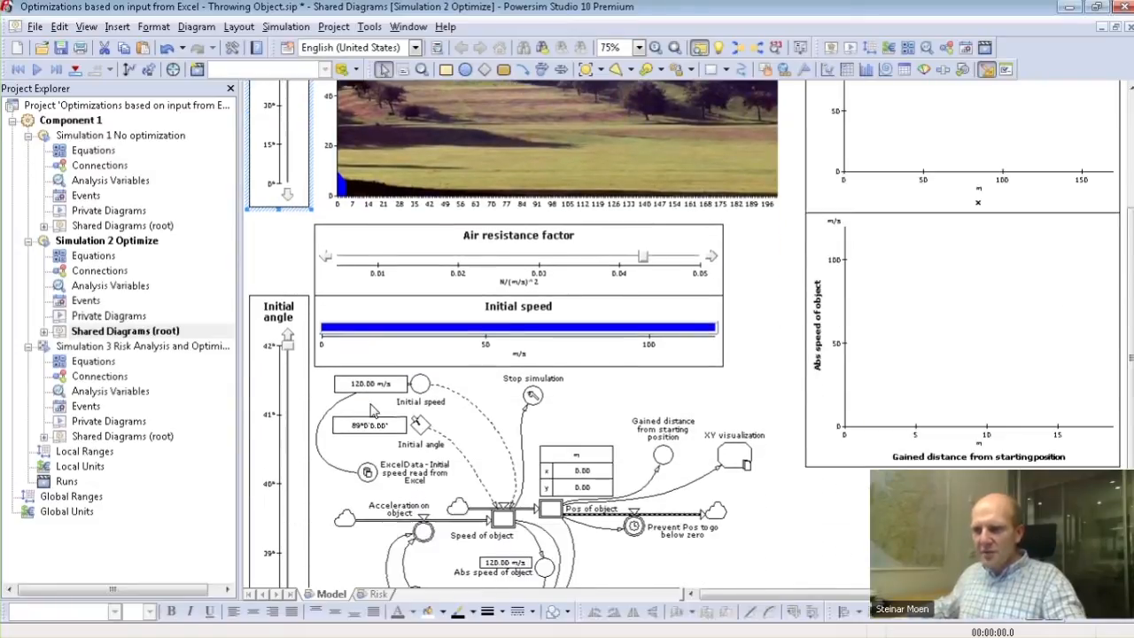
pyautogui.scroll(4, 372, 409)
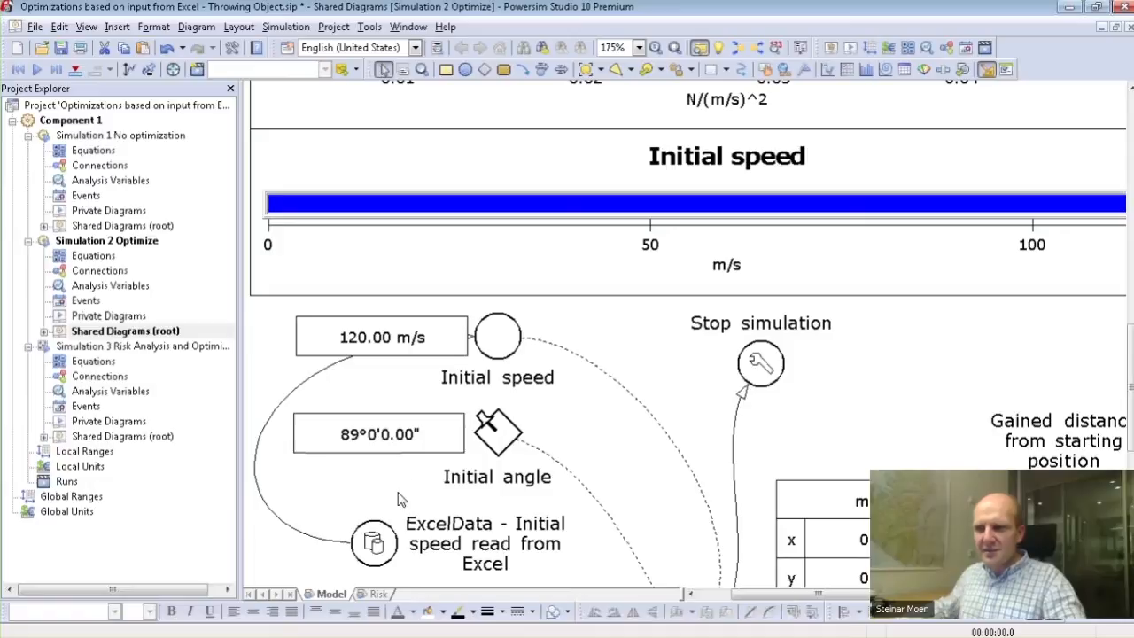
pyautogui.scroll(3, 401, 499)
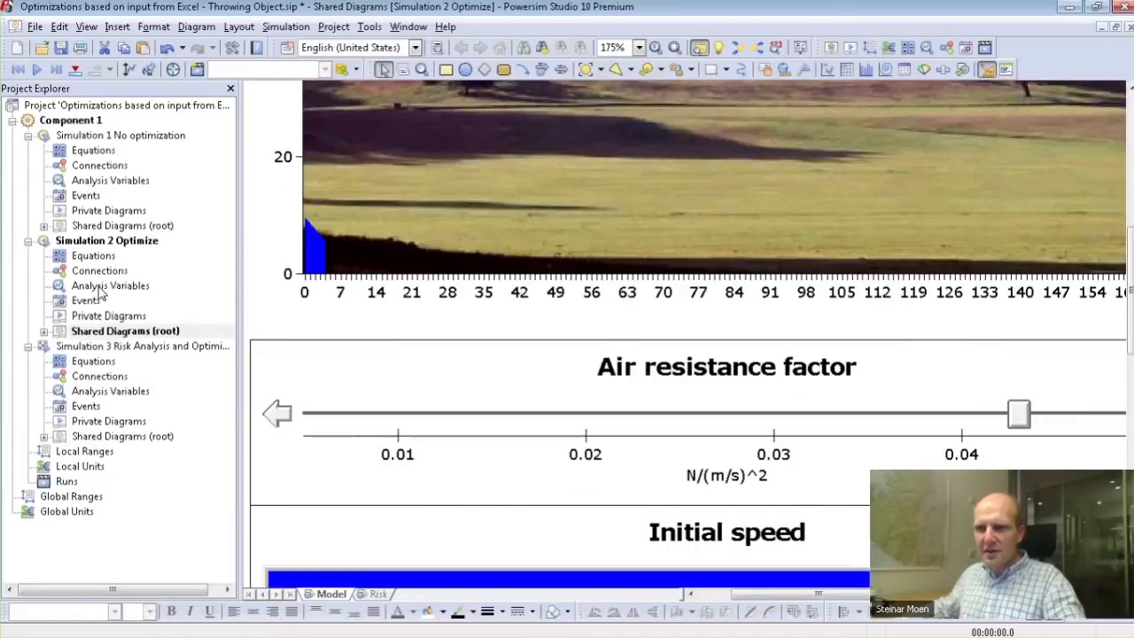
# Compare the initial angle decision limits in Simulation 2's Analysis Variables with the Analysis Variables of Simulation 1
pyautogui.click(109, 285)
pyautogui.click(254, 133)
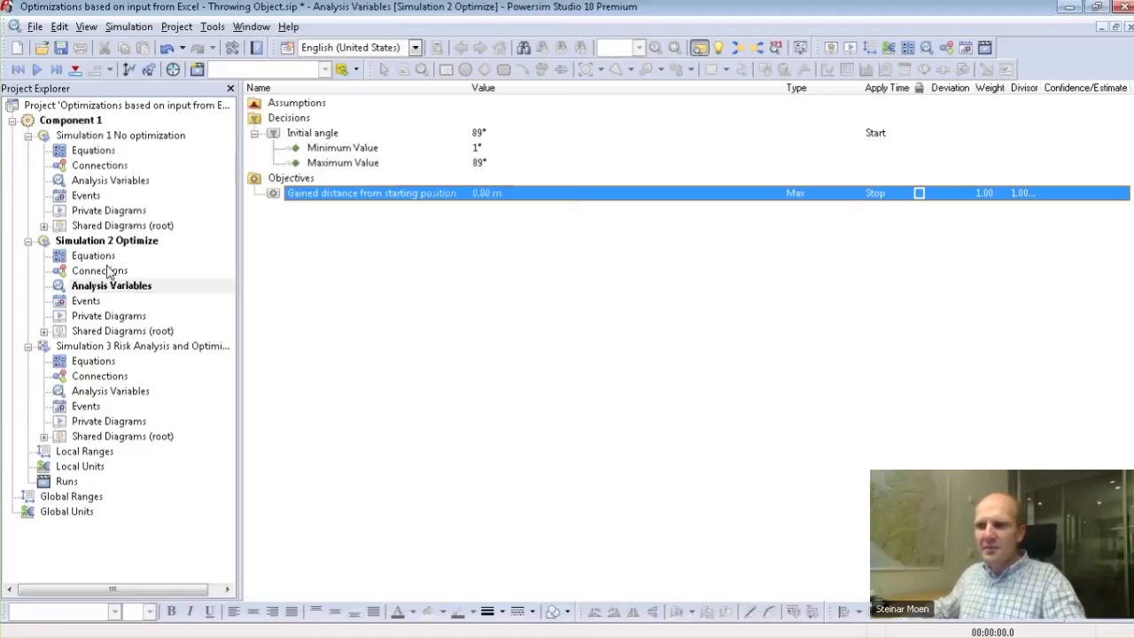
pyautogui.doubleClick(64, 227)
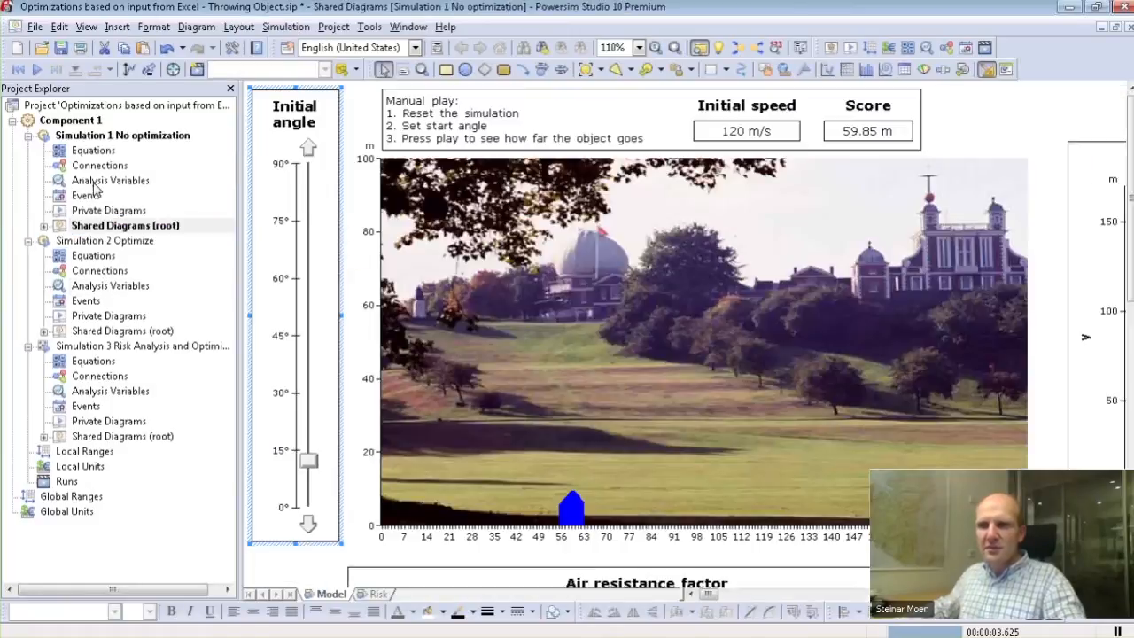
pyautogui.click(102, 180)
pyautogui.doubleClick(102, 180)
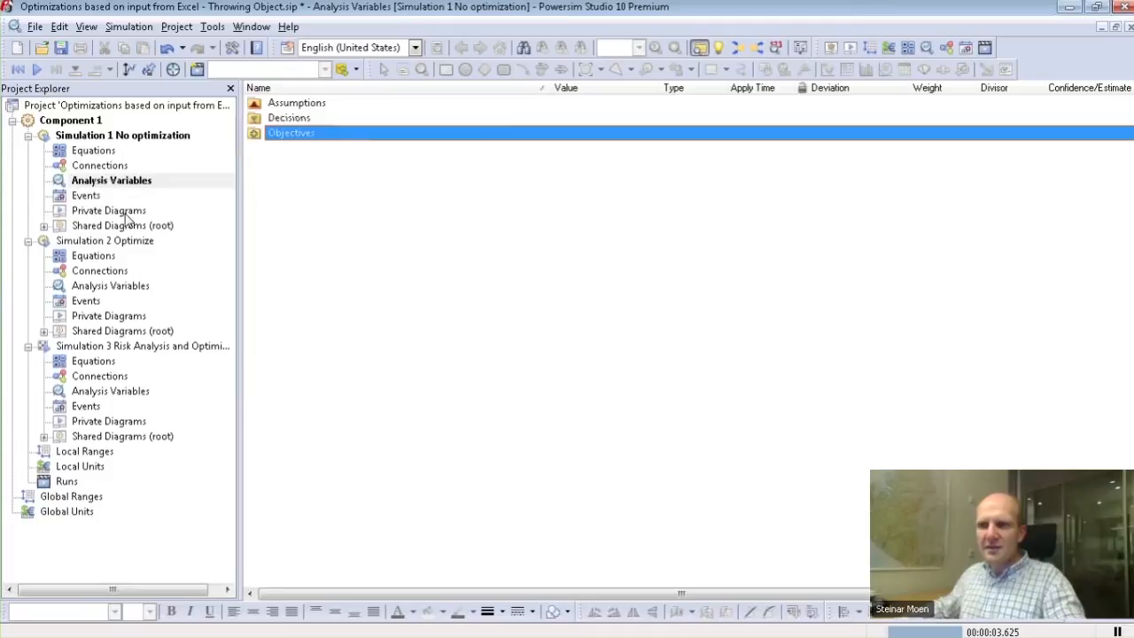
# Set the initial angle in Simulation 1's shared diagram to 90° and show an auto report for the Initial angle variable
pyautogui.doubleClick(97, 227)
pyautogui.moveTo(304, 462); pyautogui.dragTo(307, 161)
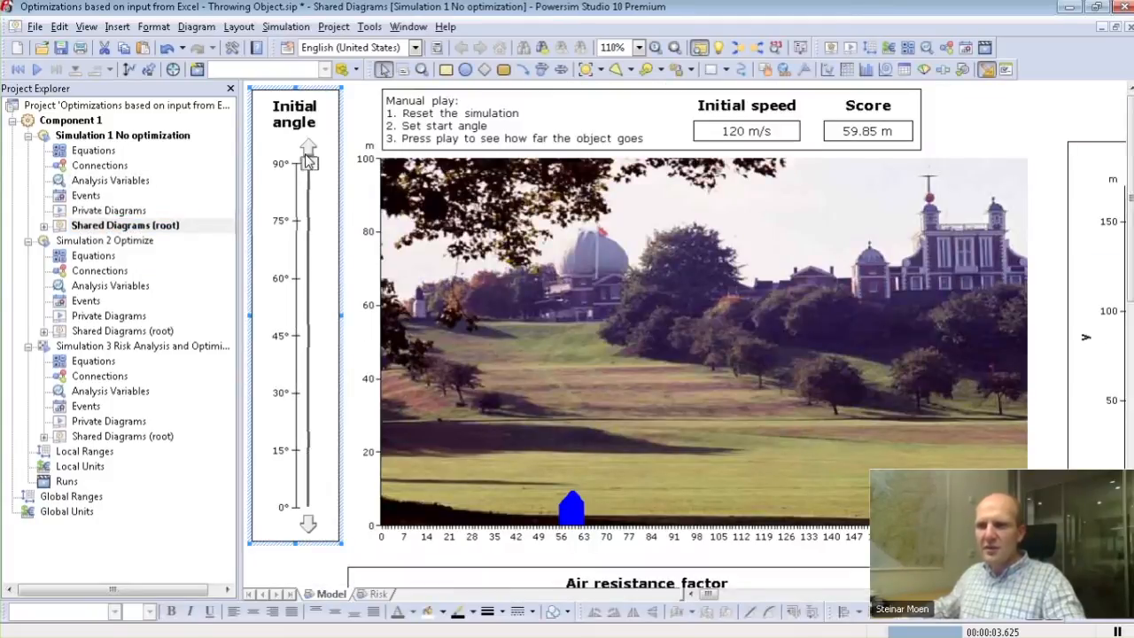
pyautogui.scroll(-5, 468, 440)
pyautogui.click(494, 485)
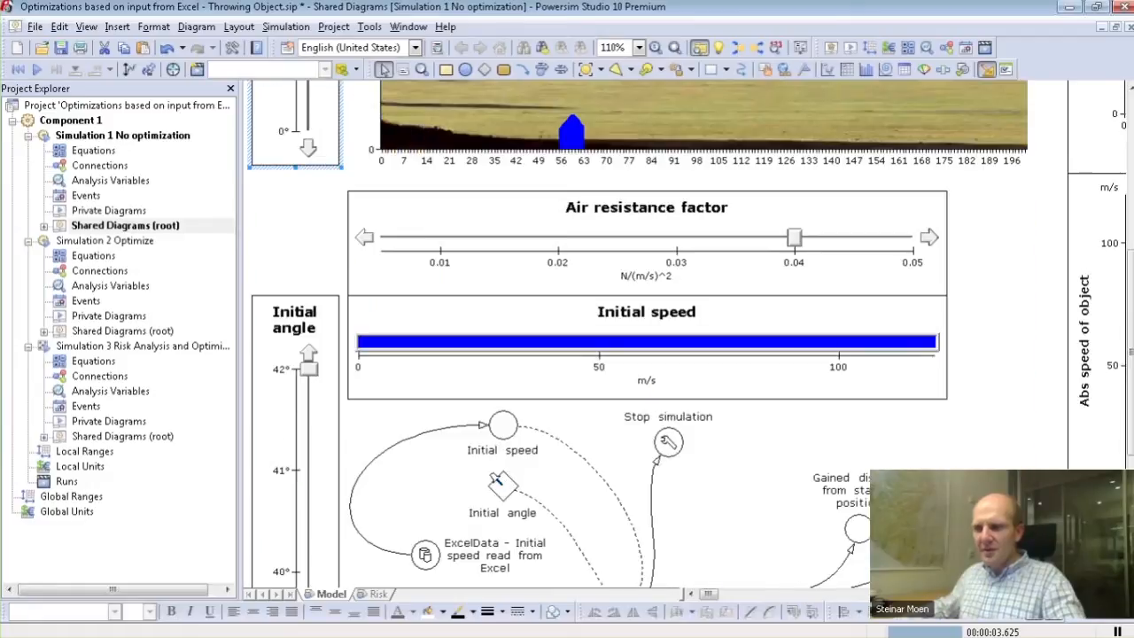
pyautogui.rightClick(495, 485)
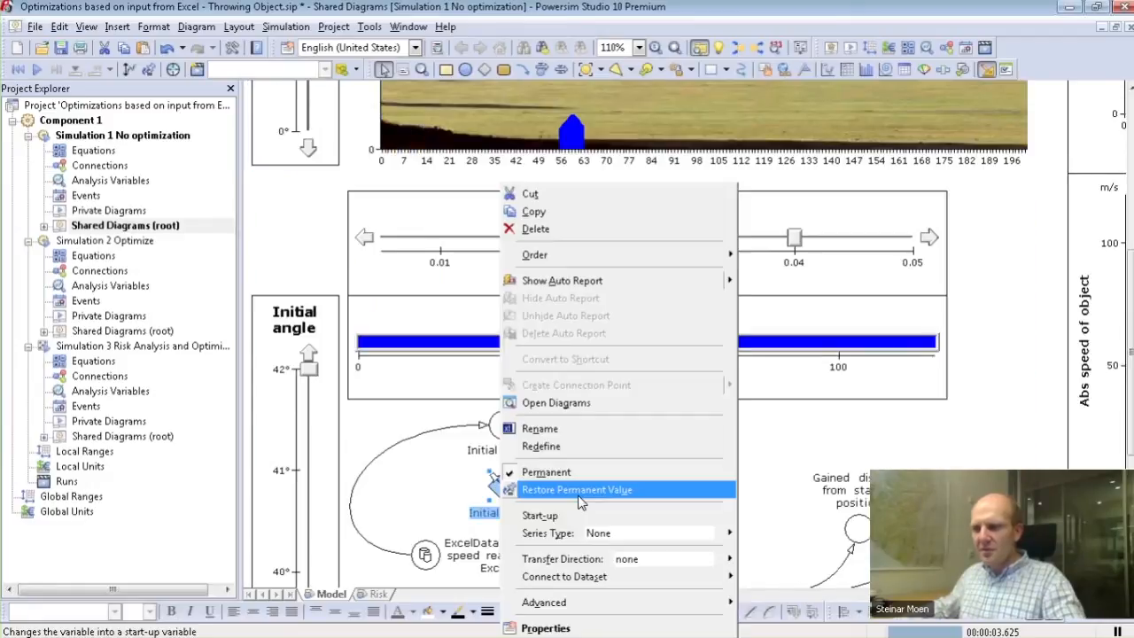
pyautogui.click(563, 282)
pyautogui.click(436, 486)
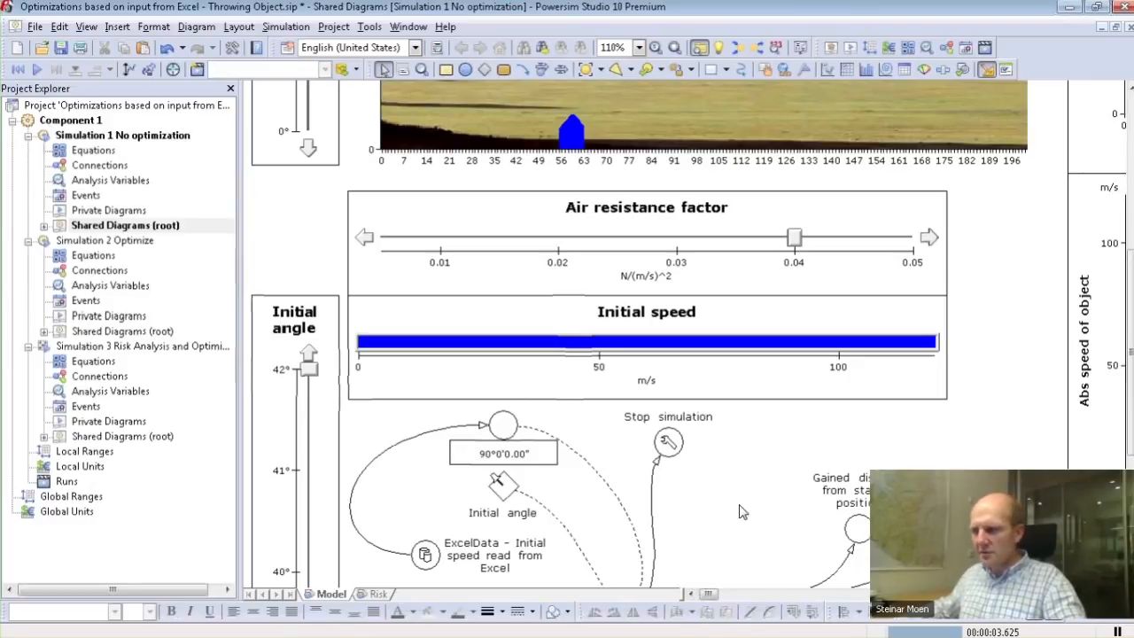
# Move the auto report off the Initial speed label so it sits directly beside the Initial angle variable
pyautogui.scroll(-3, 725, 503)
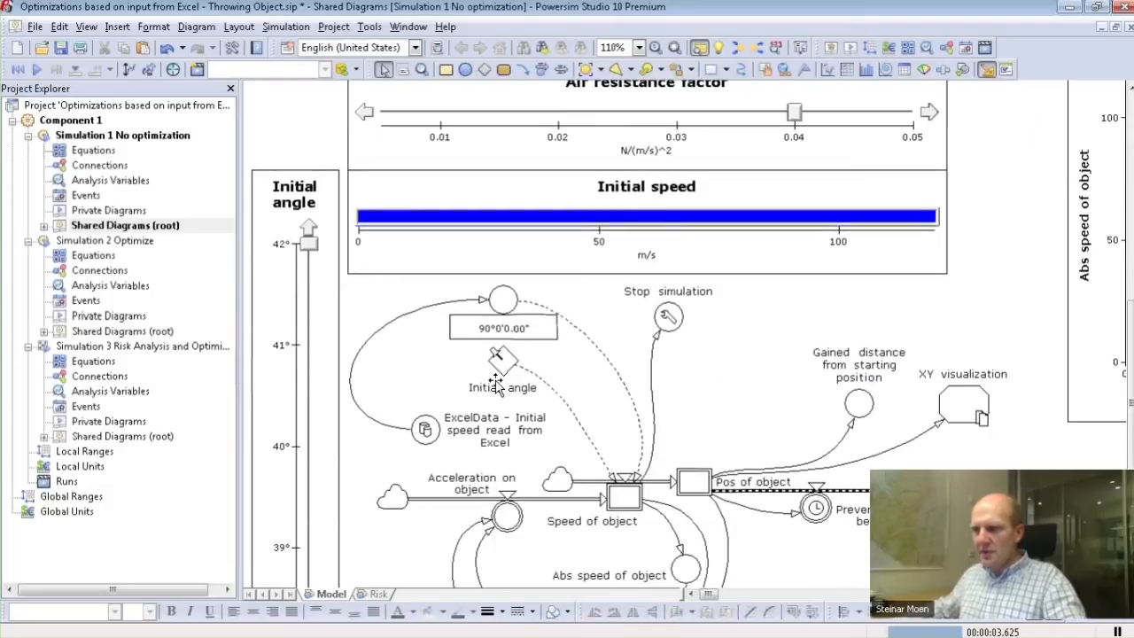
pyautogui.click(502, 330)
pyautogui.moveTo(445, 312); pyautogui.dragTo(554, 372)
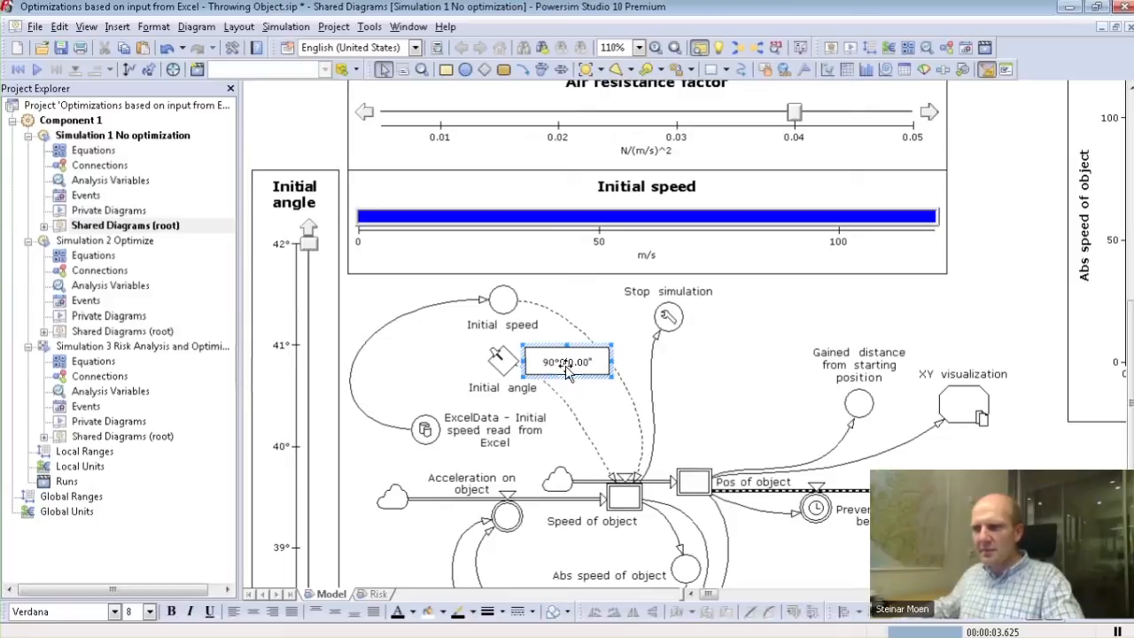
# Check the initial angle in Simulation 2's shared diagram and lower Simulation 1's initial angle to 41°4'30"
pyautogui.doubleClick(88, 332)
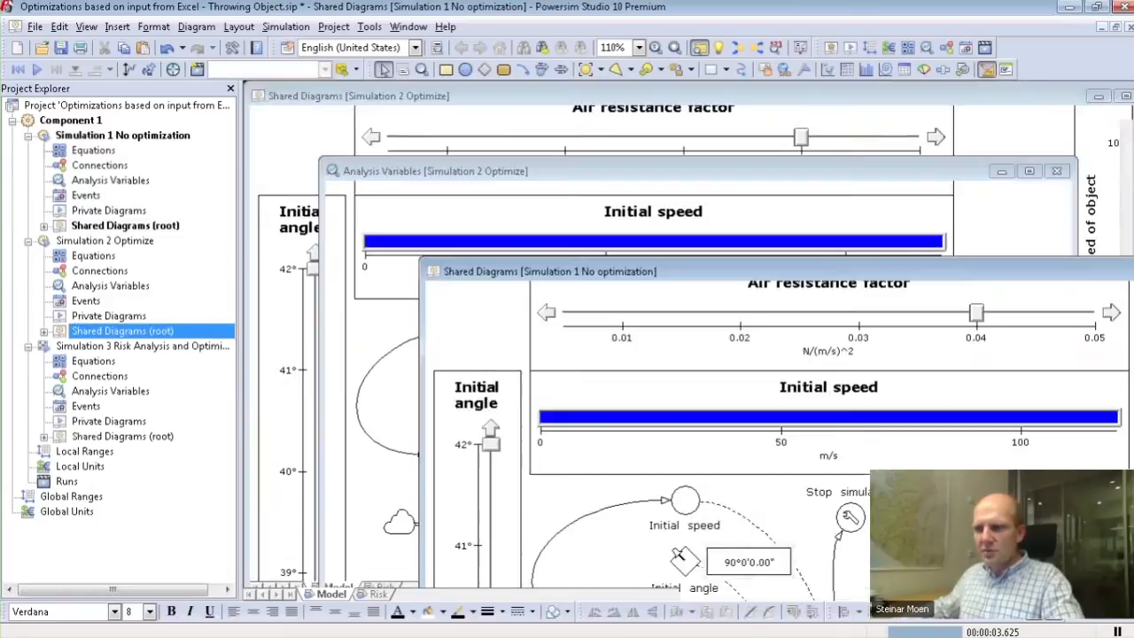
pyautogui.scroll(-10, 481, 435)
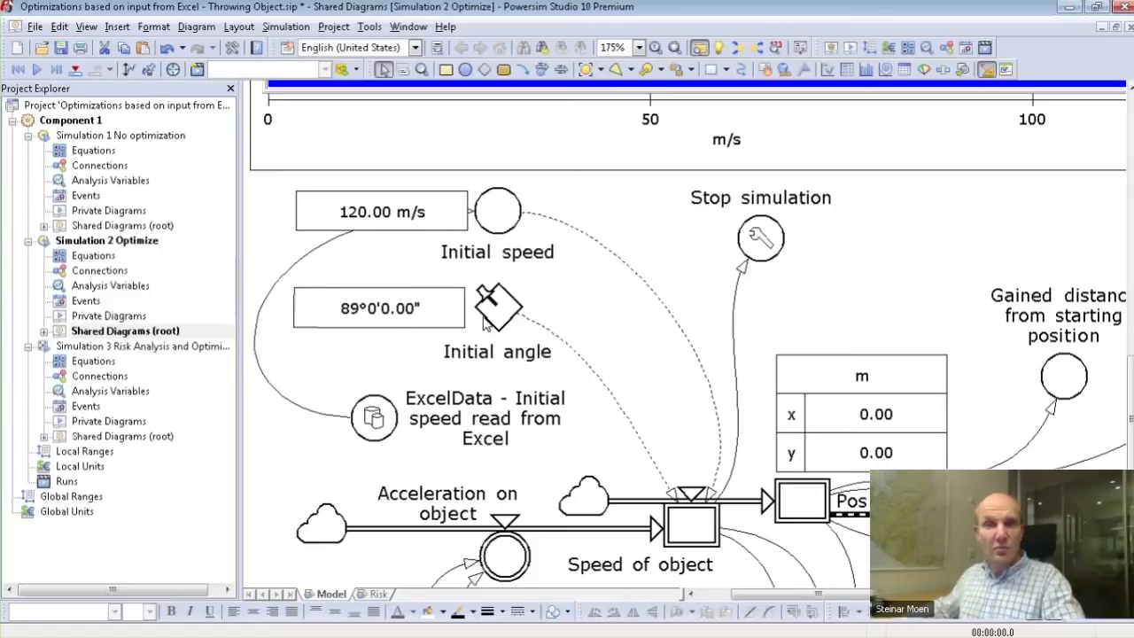
pyautogui.click(116, 226)
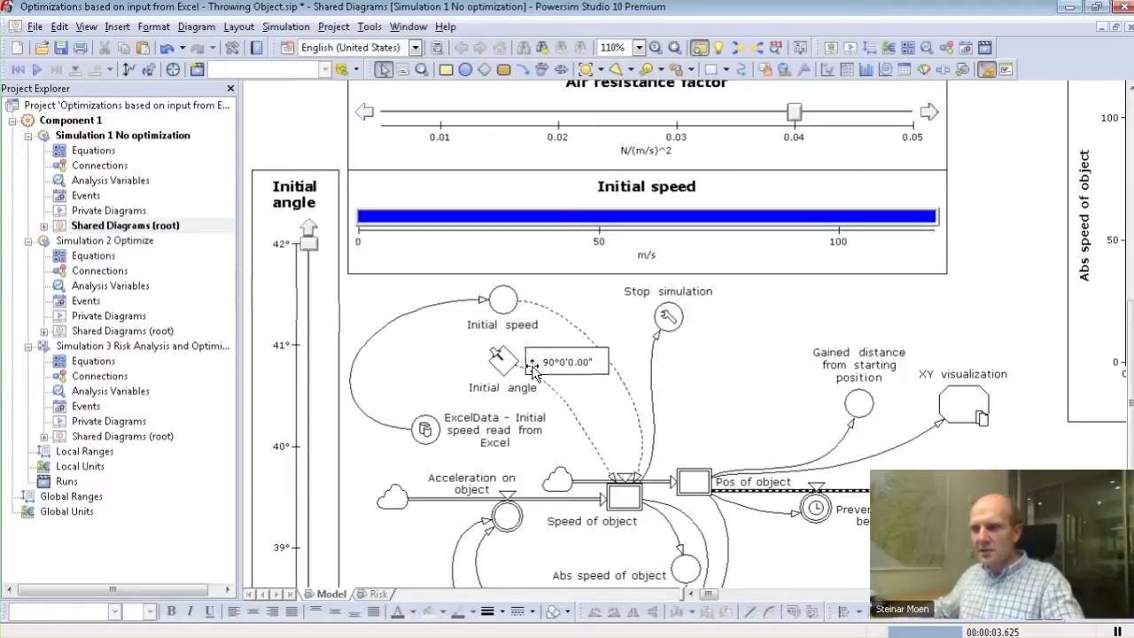
pyautogui.moveTo(303, 253); pyautogui.dragTo(308, 339)
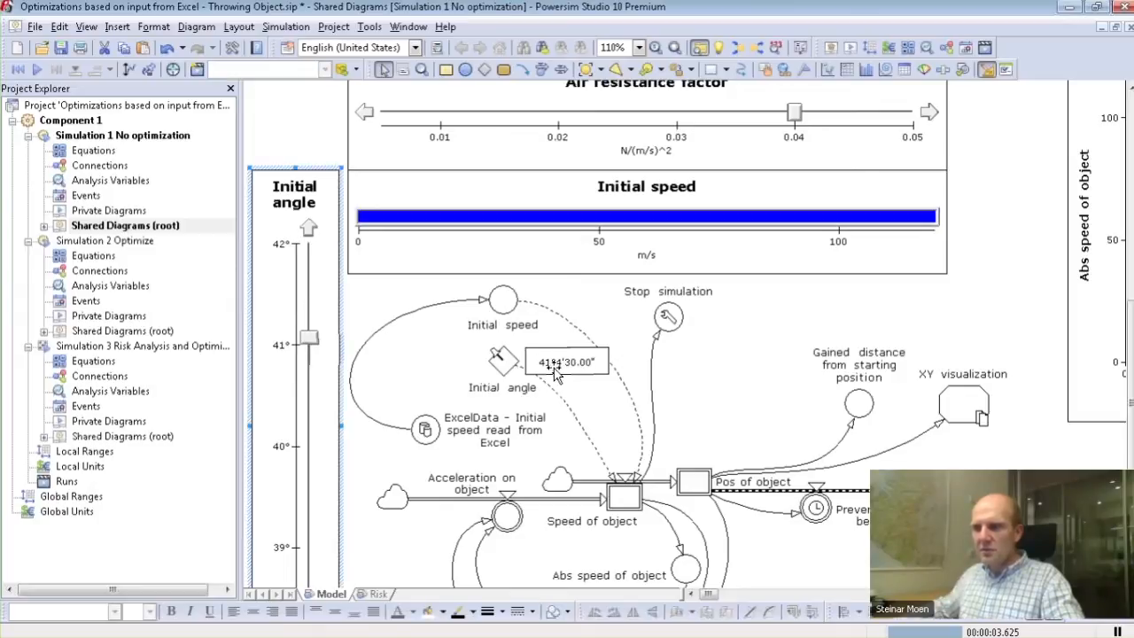
# Move the Initial angle variable in Simulation 2's shared diagram closer to Stop simulation and check its placement in Simulation 1's diagram
pyautogui.click(106, 331)
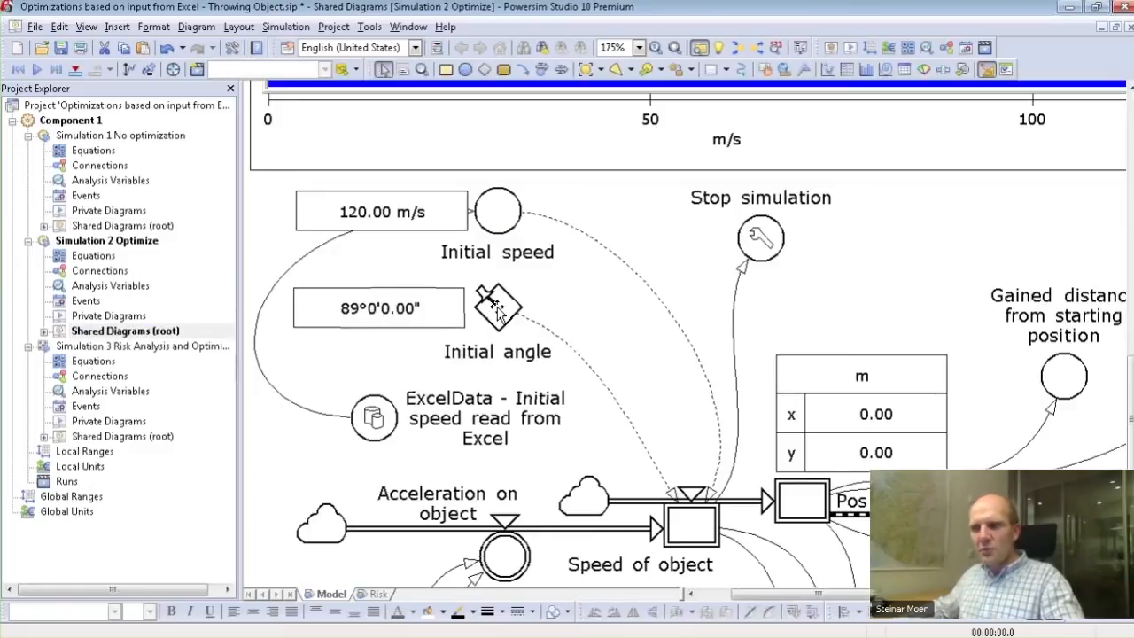
pyautogui.moveTo(496, 306); pyautogui.dragTo(679, 335)
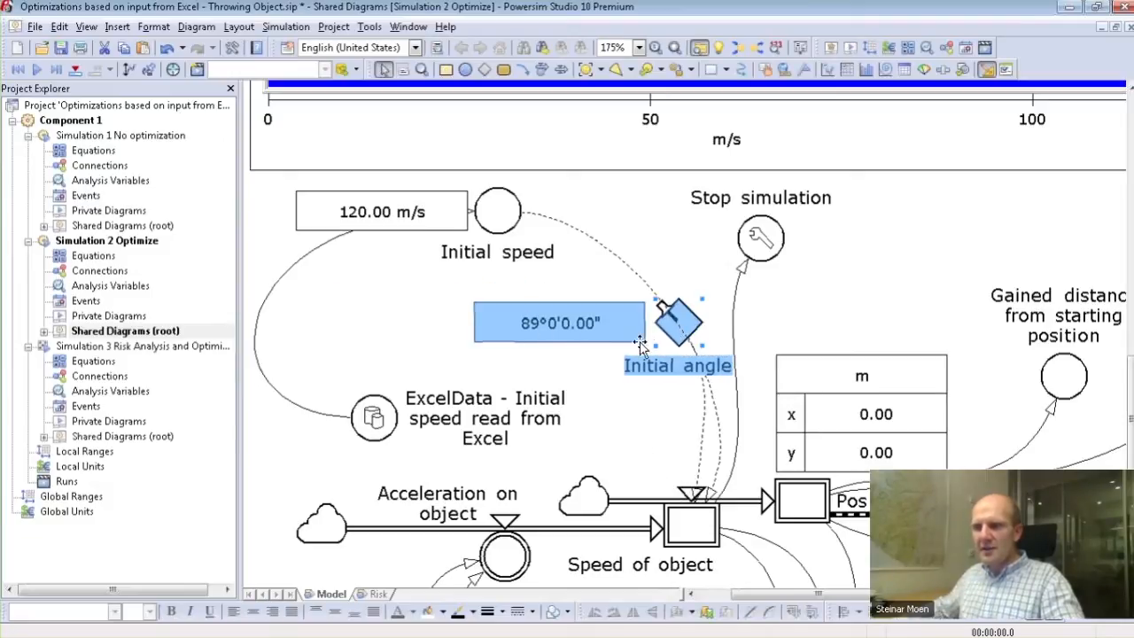
pyautogui.doubleClick(100, 227)
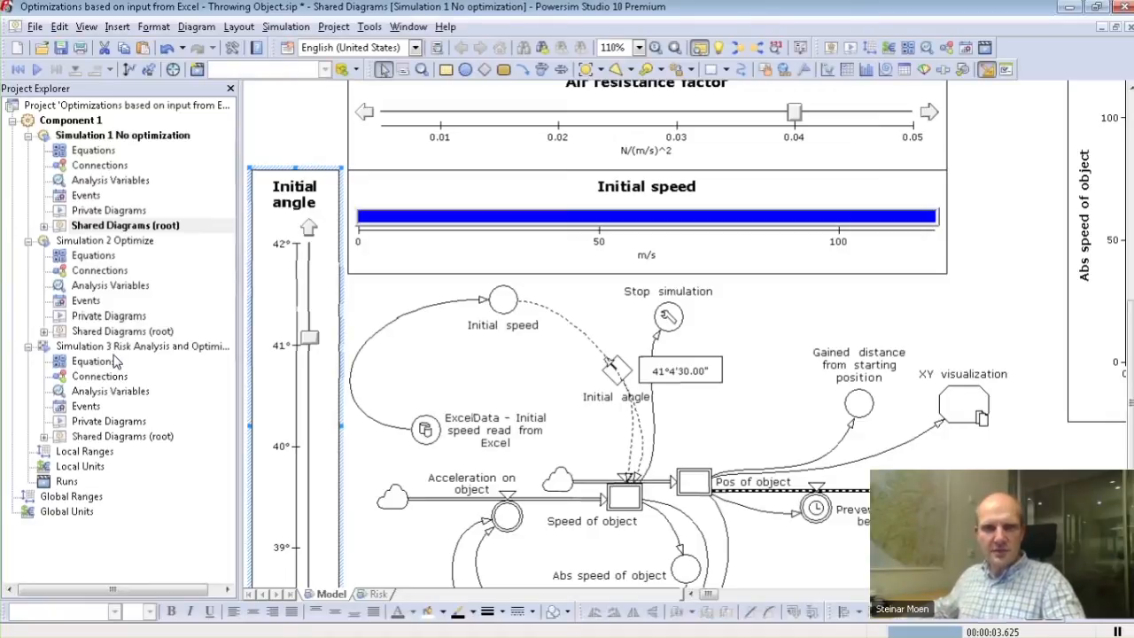
pyautogui.click(87, 228)
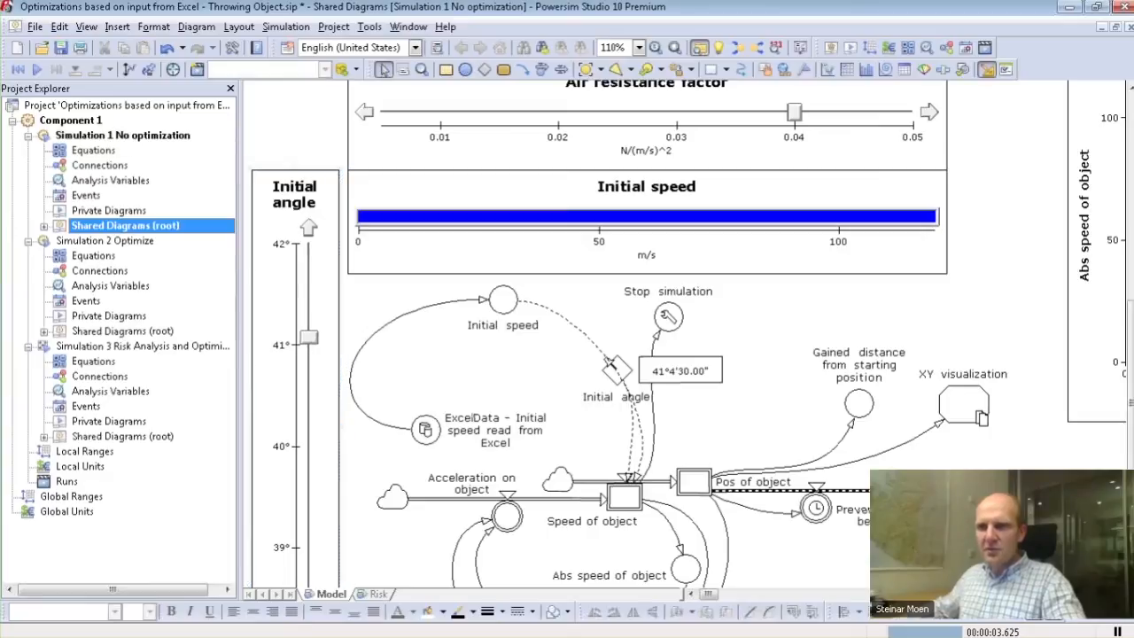
# Review the time settings in Simulation 2's simulation settings without changing them
pyautogui.rightClick(65, 139)
pyautogui.click(80, 169)
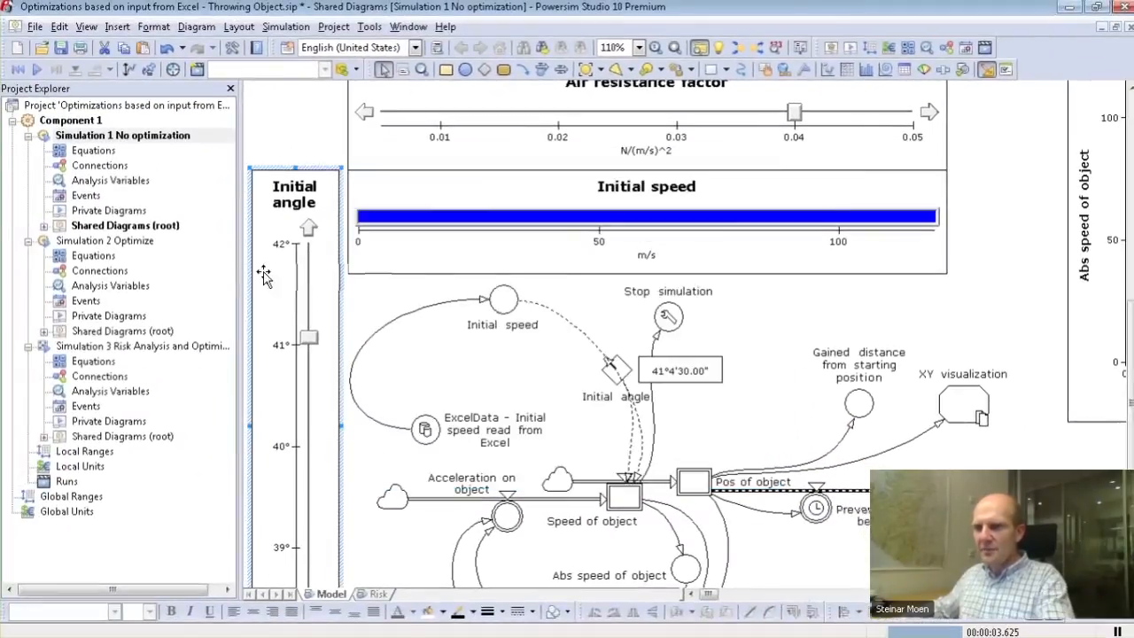
pyautogui.rightClick(103, 241)
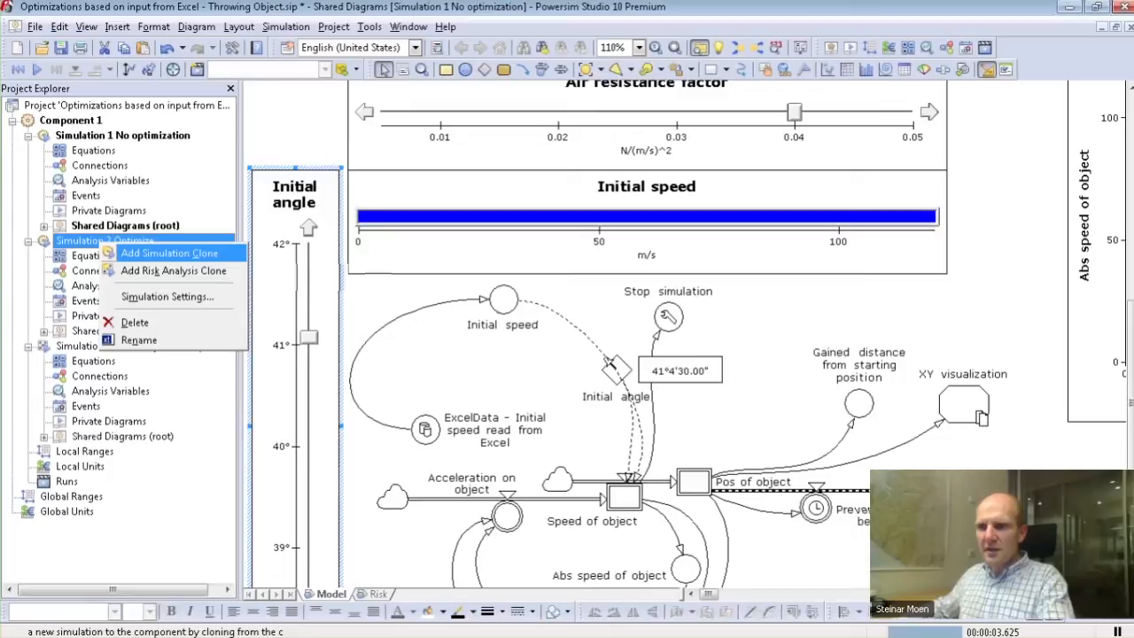
pyautogui.click(184, 301)
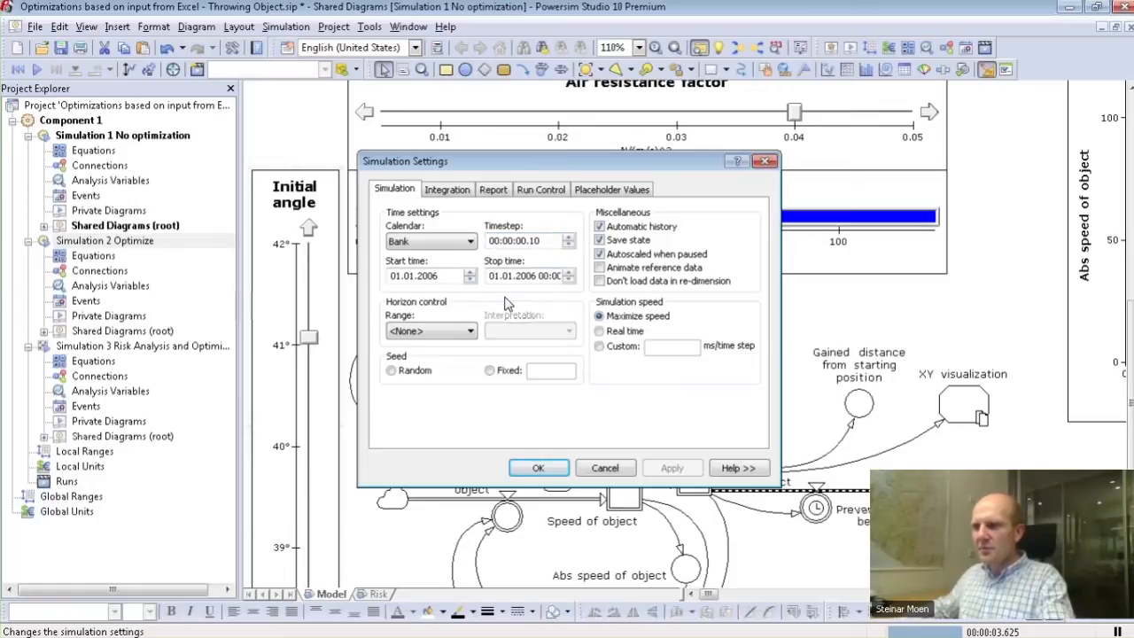
pyautogui.press('Escape')
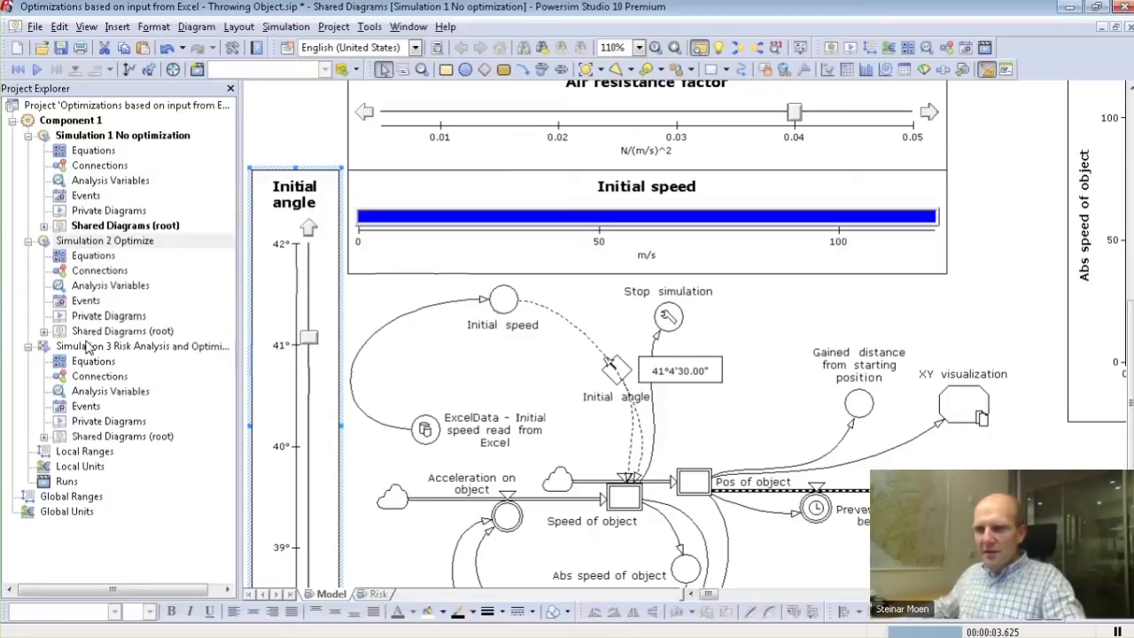
# Review the throw in Simulation 3's shared diagram and set the simulation's stop time to 00:00:20
pyautogui.click(76, 437)
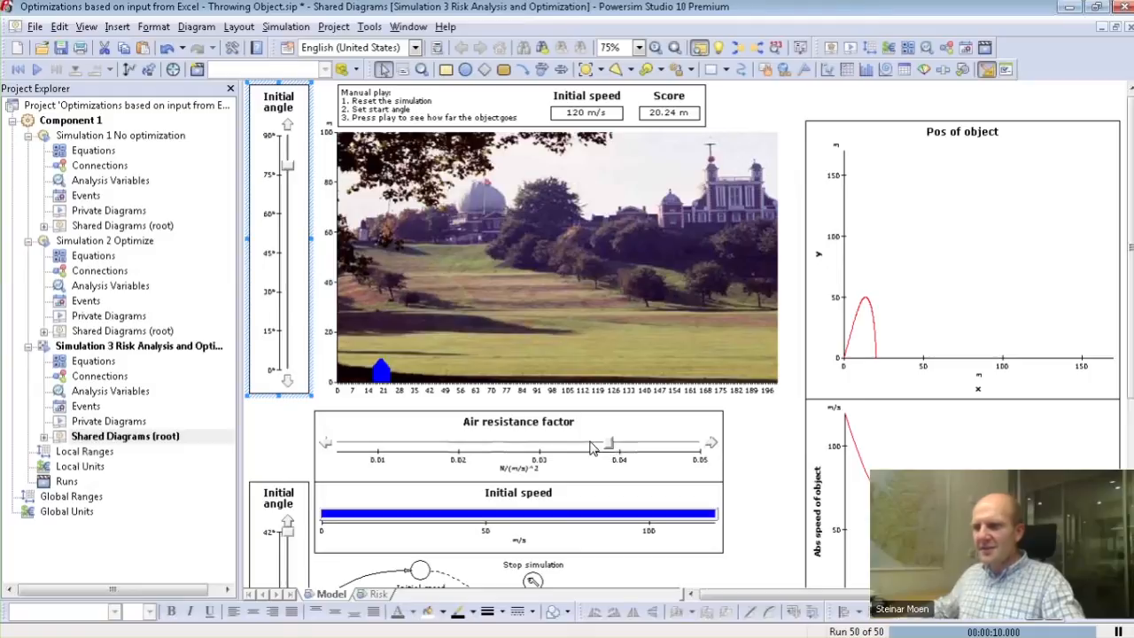
pyautogui.moveTo(592, 448); pyautogui.dragTo(389, 447)
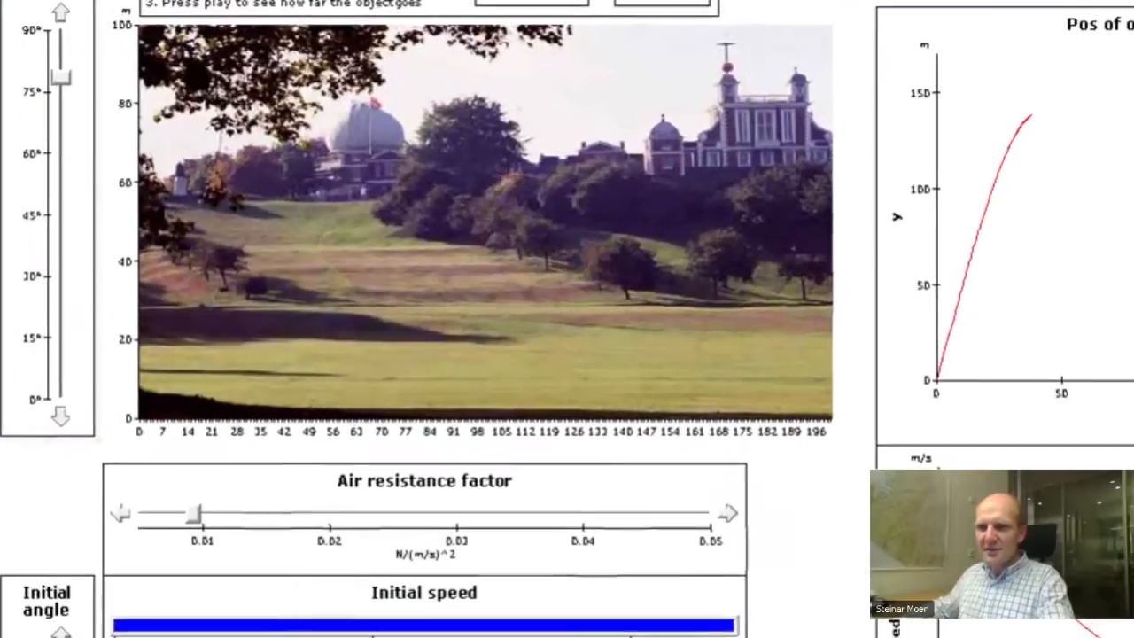
pyautogui.click(45, 416)
pyautogui.moveTo(371, 237); pyautogui.dragTo(467, 257)
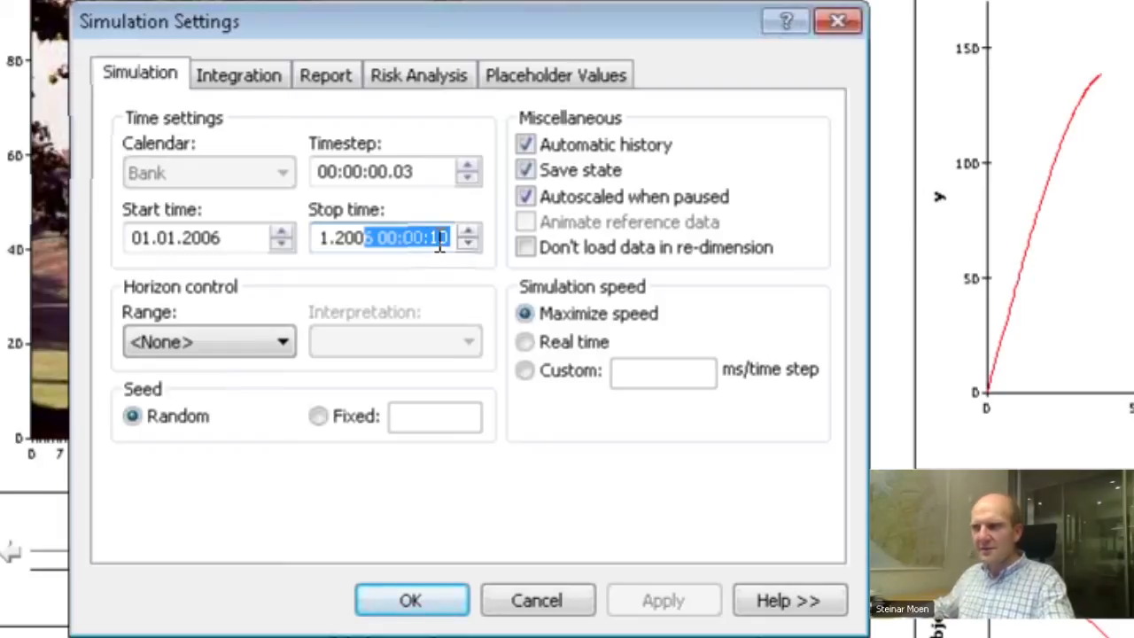
pyautogui.moveTo(424, 238); pyautogui.dragTo(440, 239)
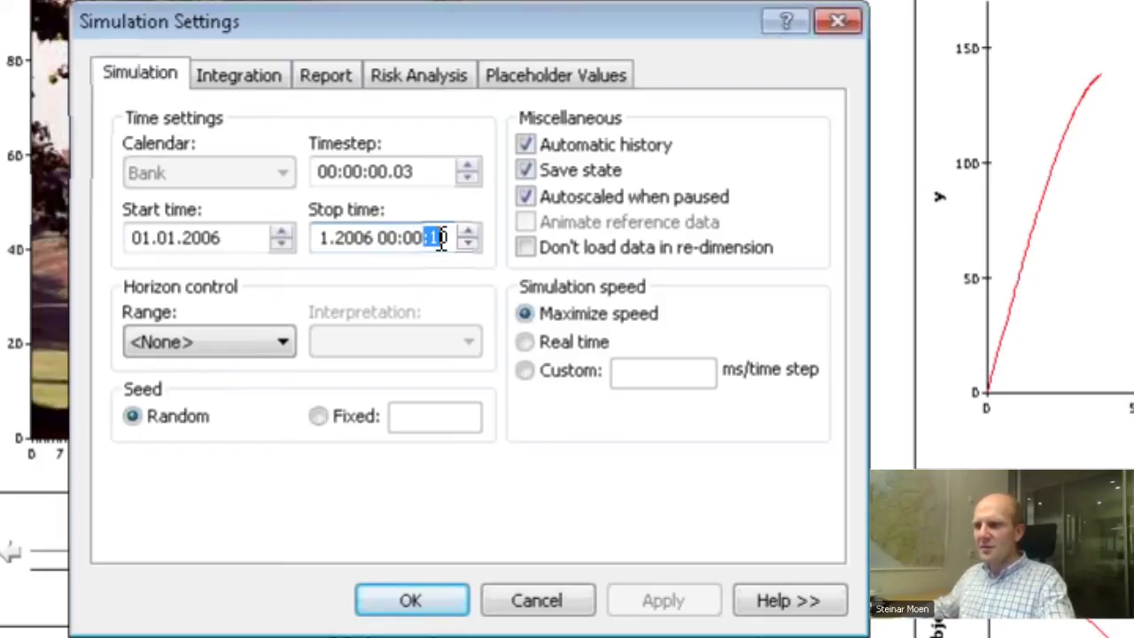
pyautogui.write('20')
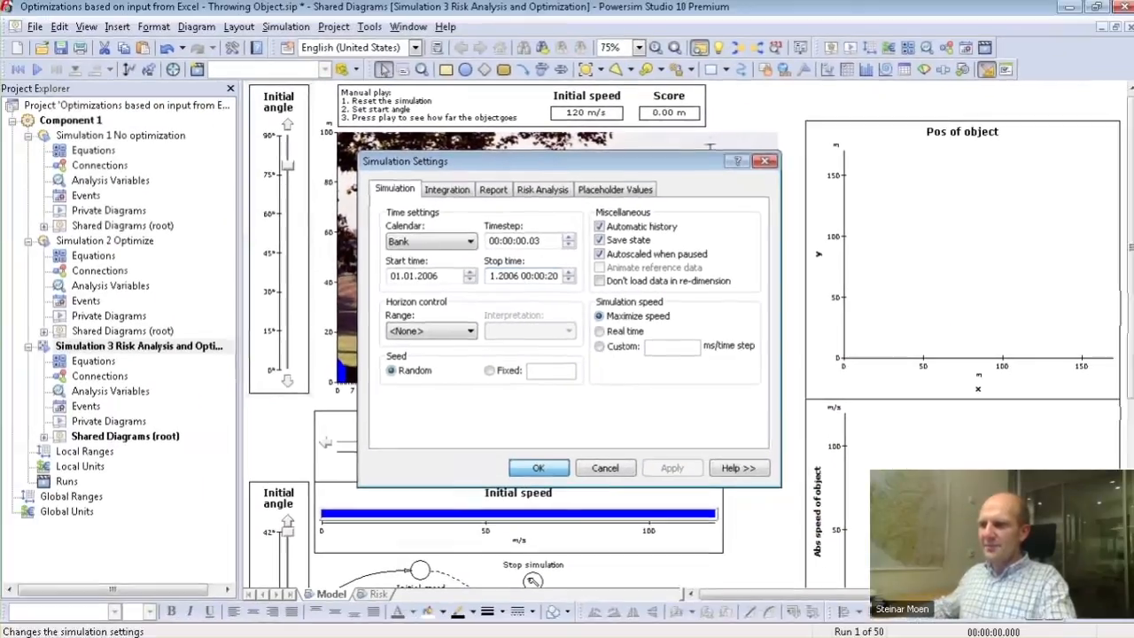
pyautogui.click(539, 467)
# Run Simulation 3 and compare it with the simulation types table in the webinar agenda PDF in Adobe Reader
pyautogui.press('F5')
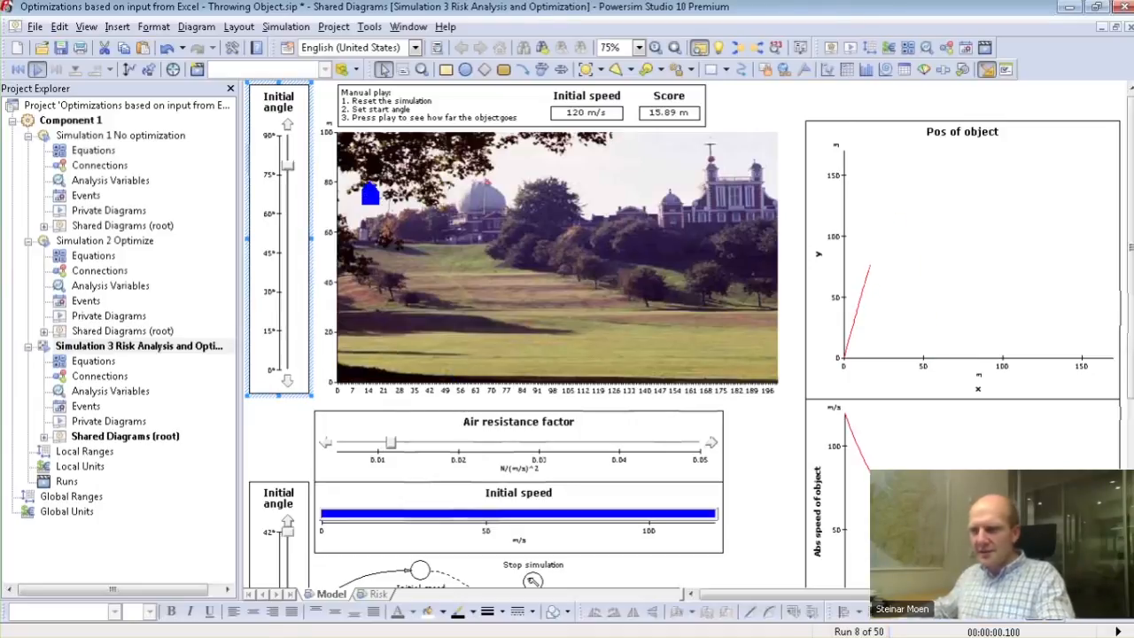
pyautogui.hotkey('alt', 'Tab')
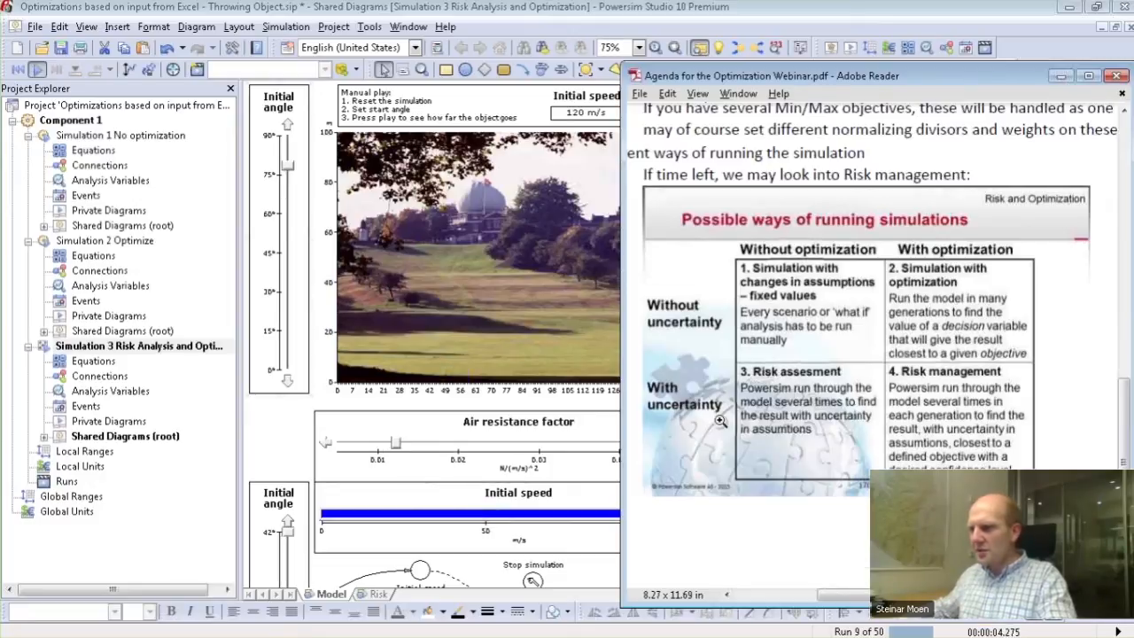
pyautogui.hotkey('alt', 'Tab')
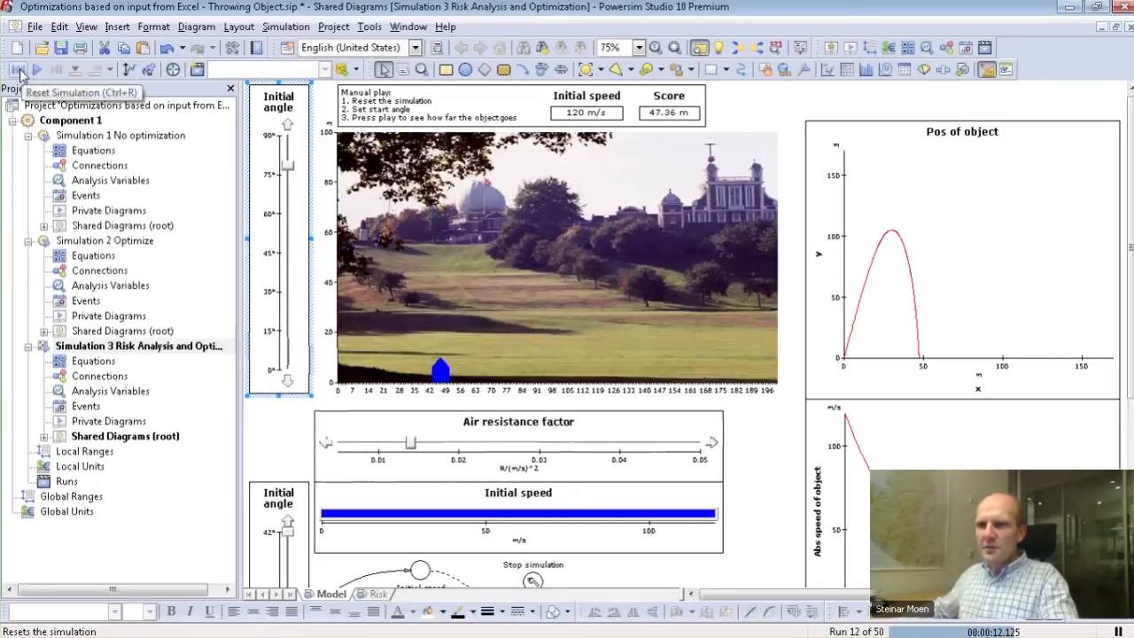
# Reset Simulation 3 and set the sampling method of its assumptions to Monte Carlo
pyautogui.click(20, 71)
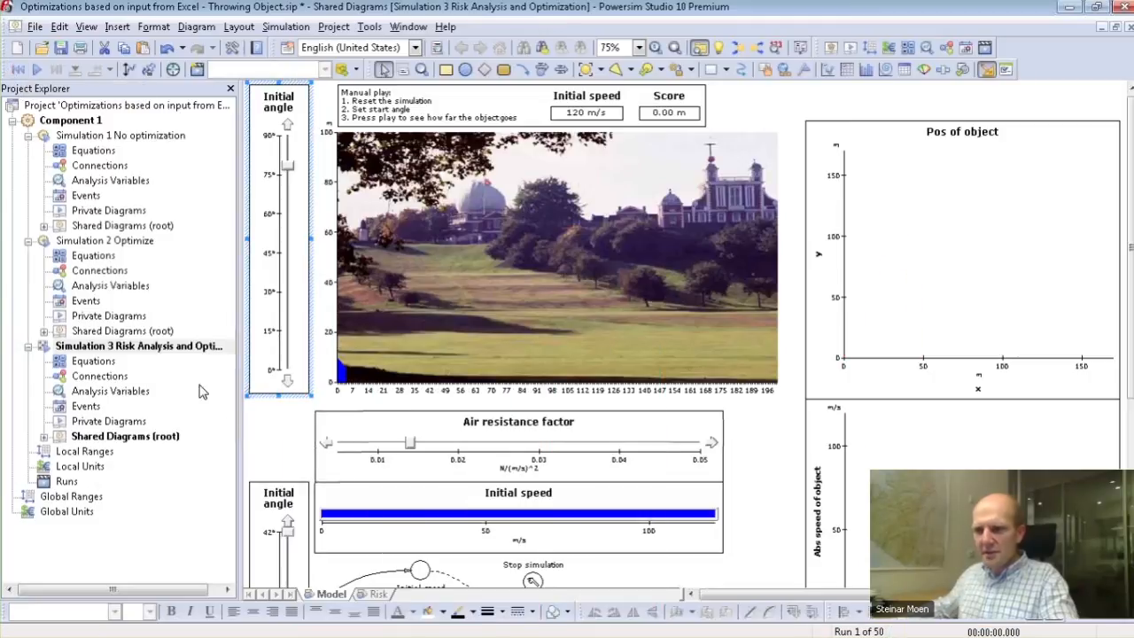
pyautogui.doubleClick(95, 393)
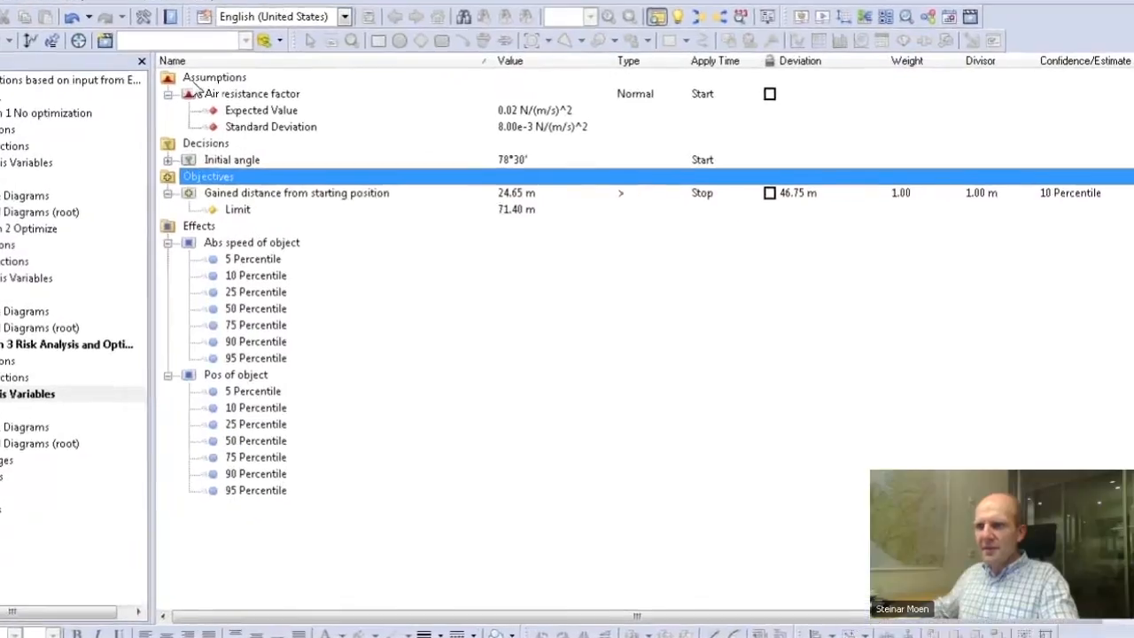
pyautogui.doubleClick(297, 103)
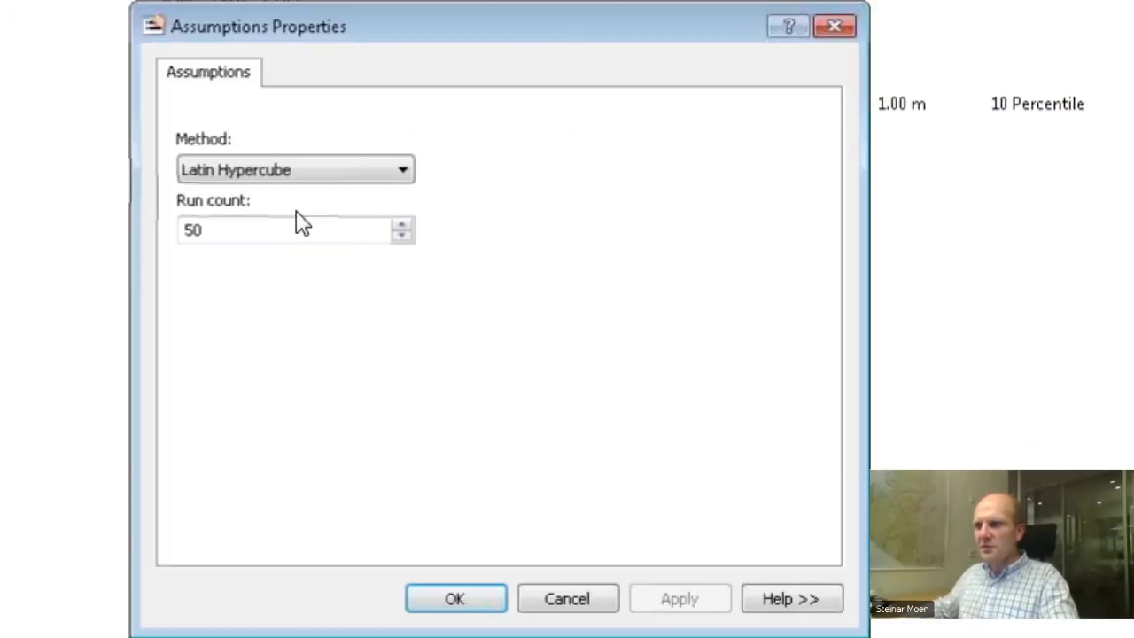
pyautogui.click(252, 170)
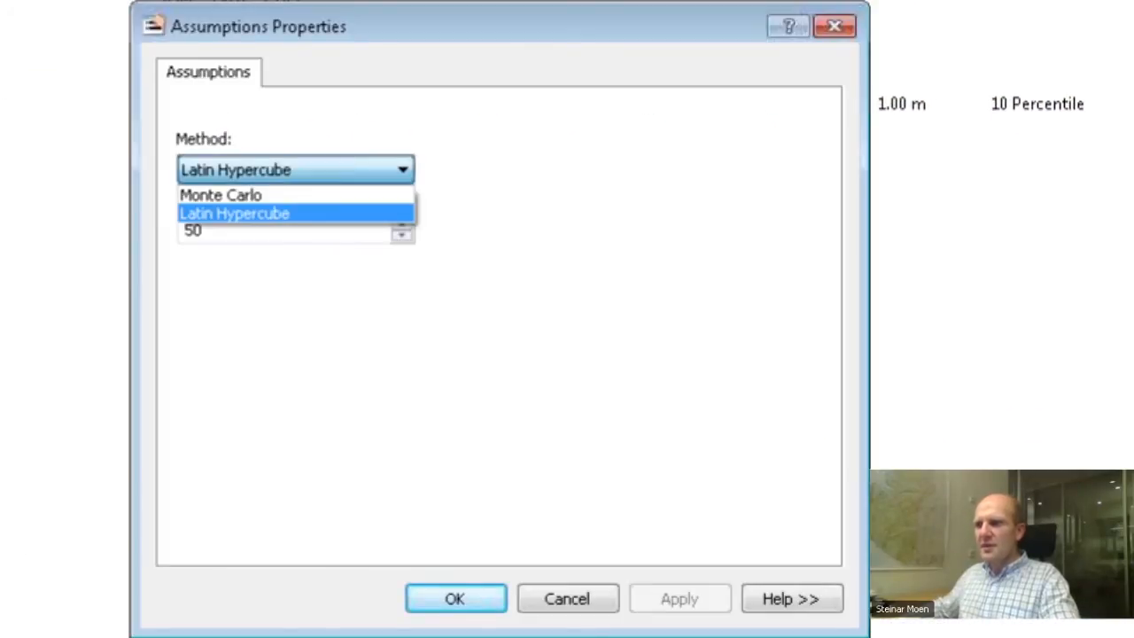
pyautogui.click(235, 195)
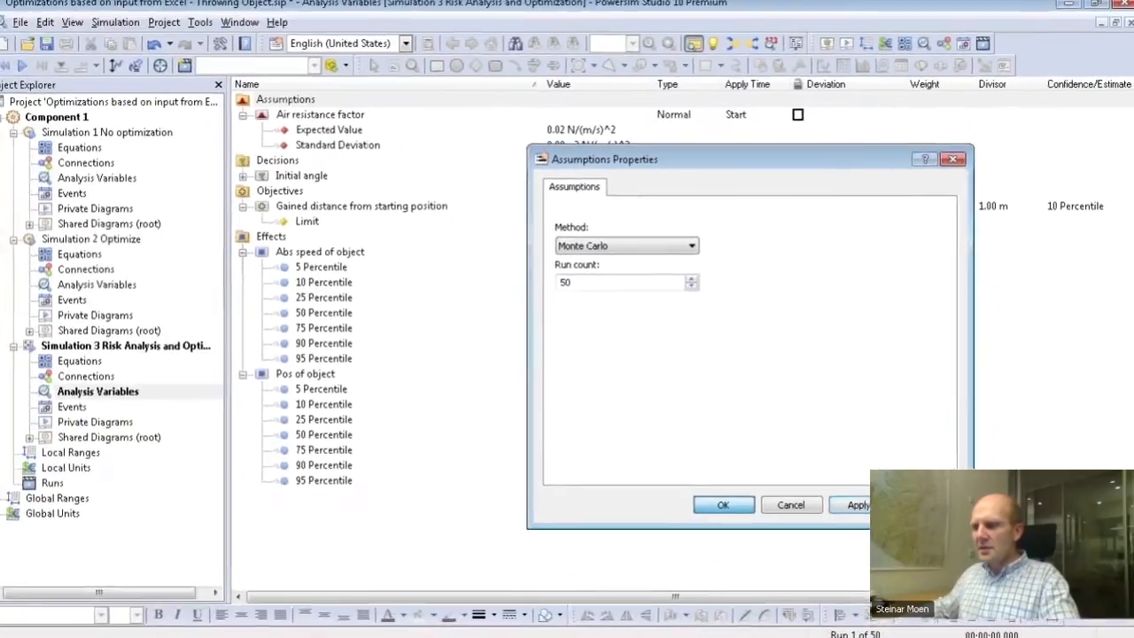
pyautogui.click(511, 580)
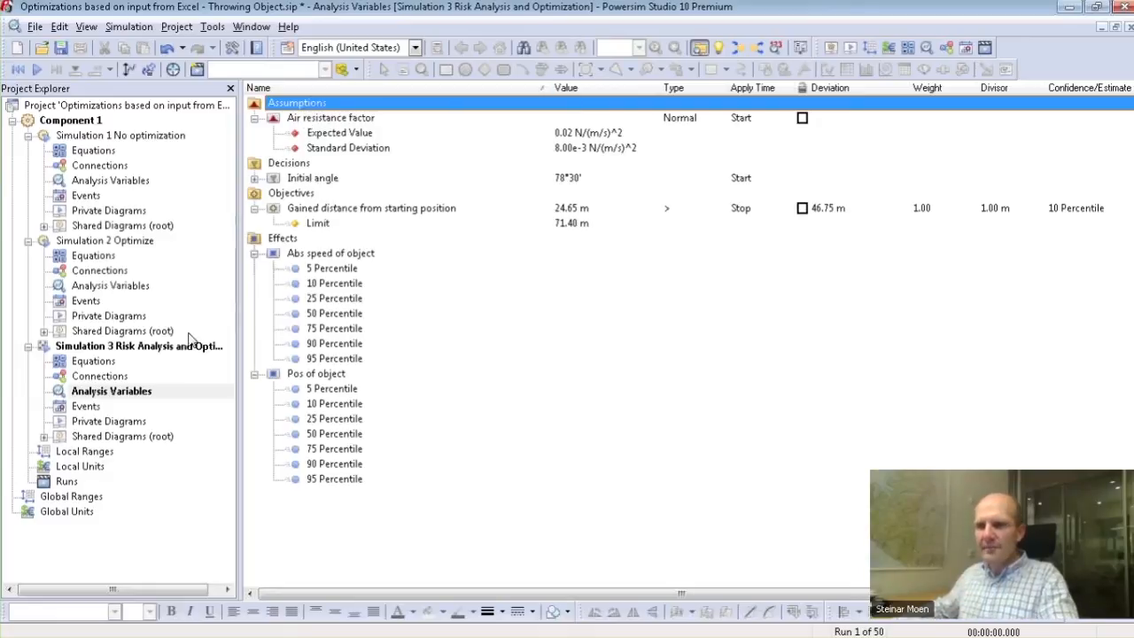
# Run Simulation 3, follow the Air resistance factor across runs in the shared diagram, and open the private diagrams' Time in air chart
pyautogui.doubleClick(107, 436)
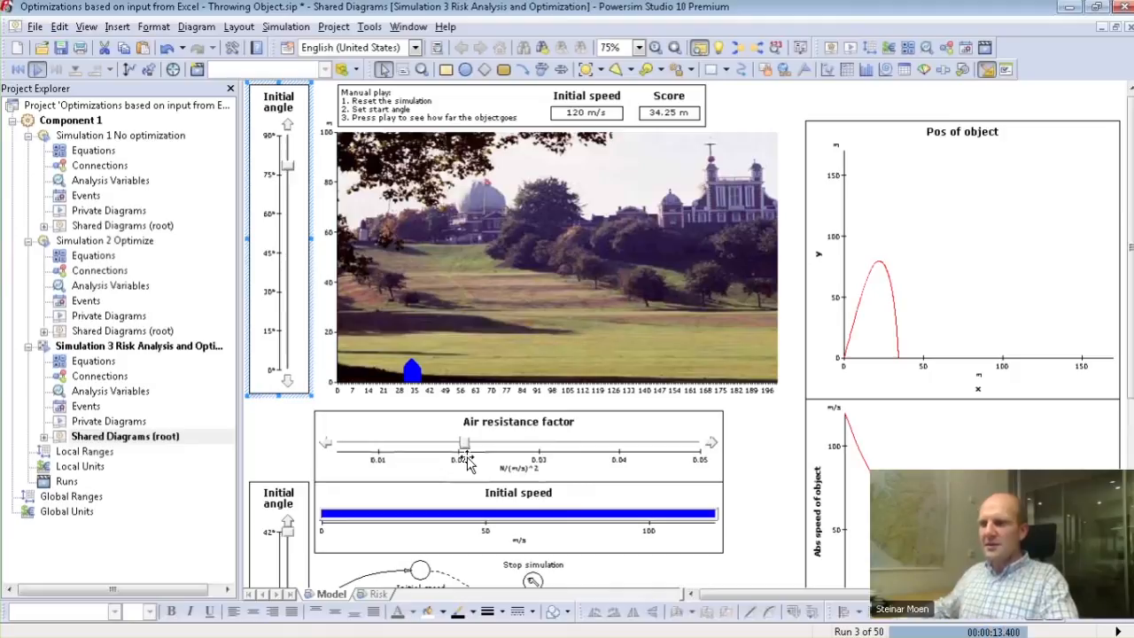
pyautogui.moveTo(465, 466); pyautogui.dragTo(397, 463)
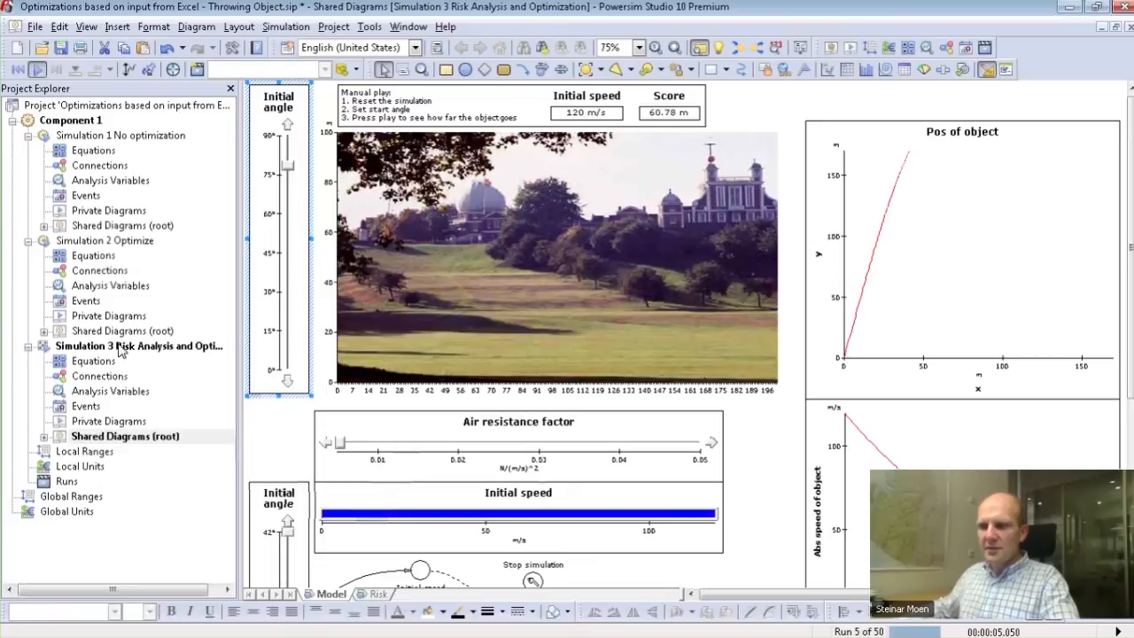
pyautogui.doubleClick(101, 423)
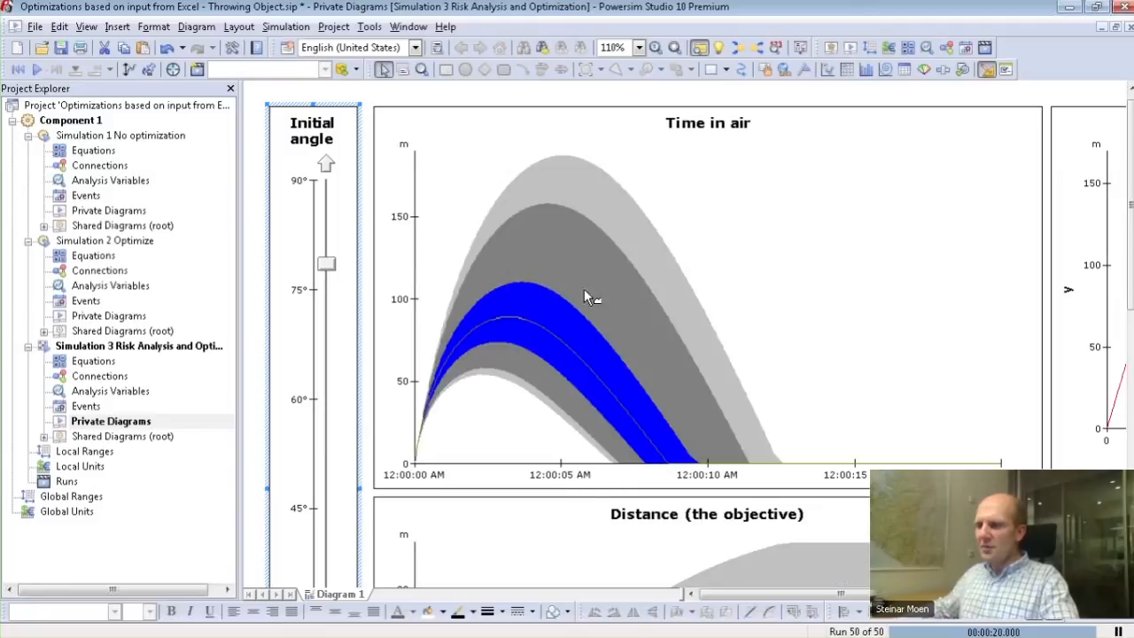
# Review the distance and speed percentile charts, and rerun Simulation 3 with a risk analysis run count of 10
pyautogui.scroll(-5, 626, 416)
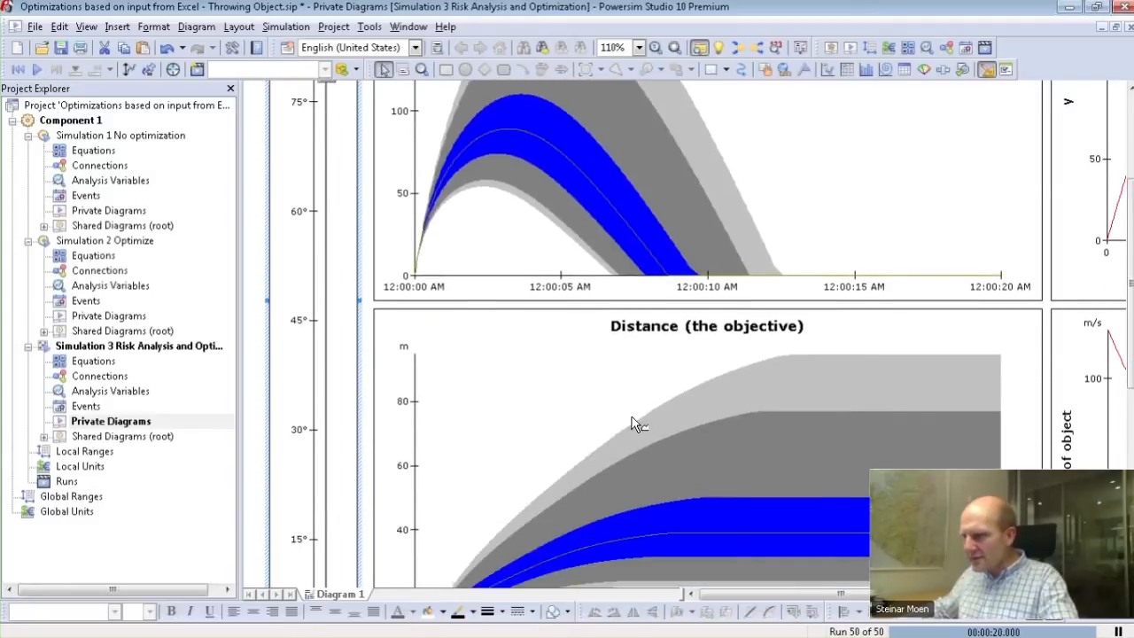
pyautogui.scroll(-5, 581, 351)
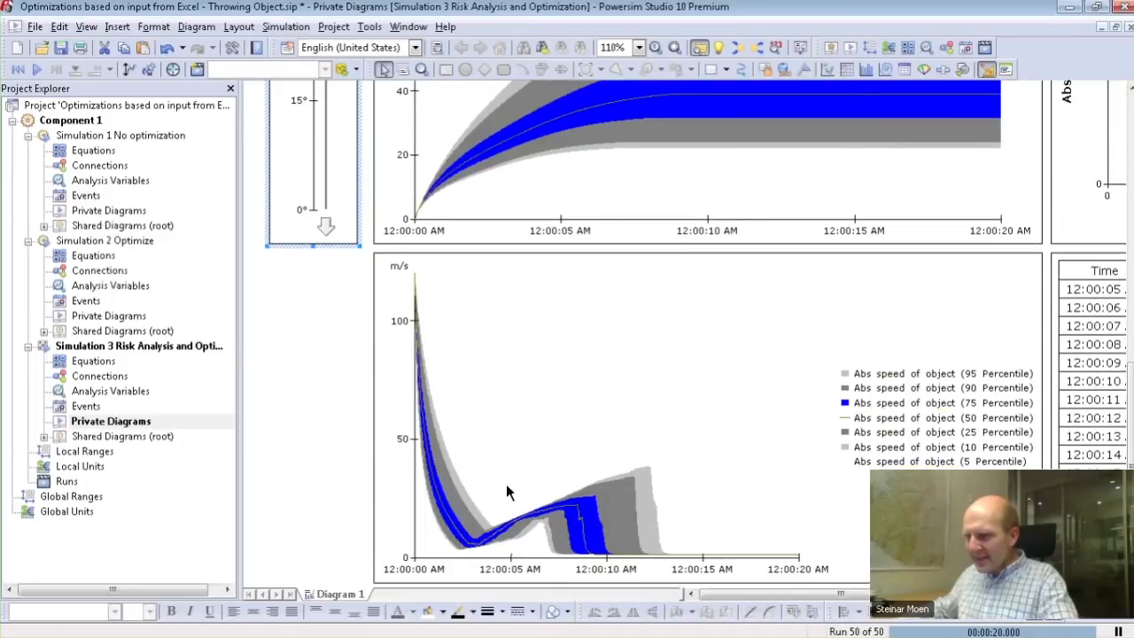
pyautogui.scroll(5, 508, 492)
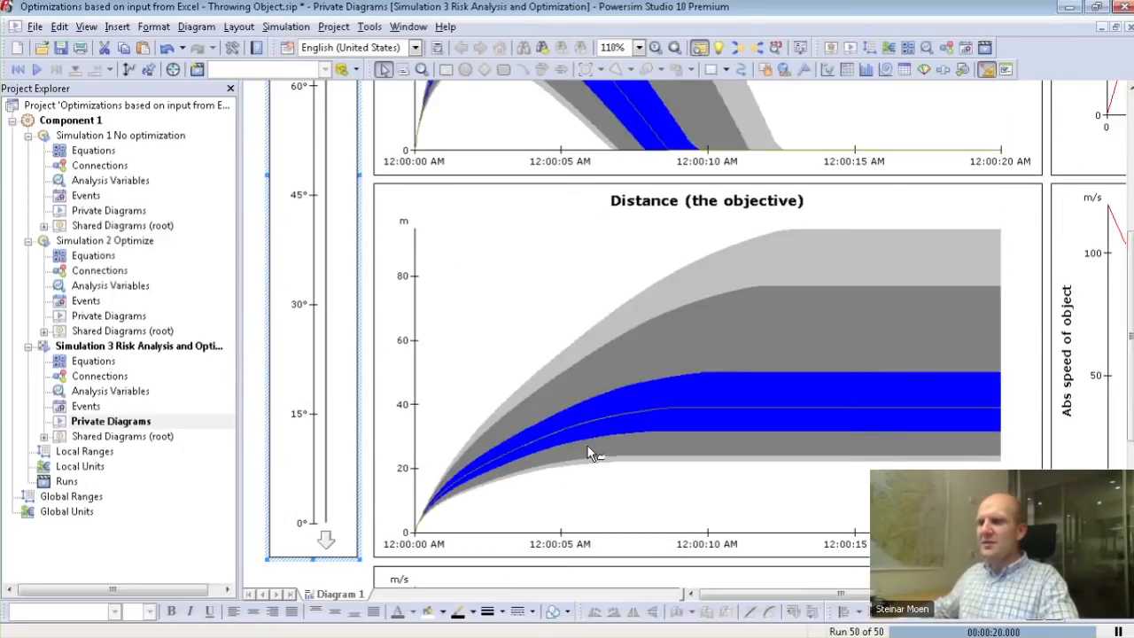
pyautogui.scroll(4, 572, 365)
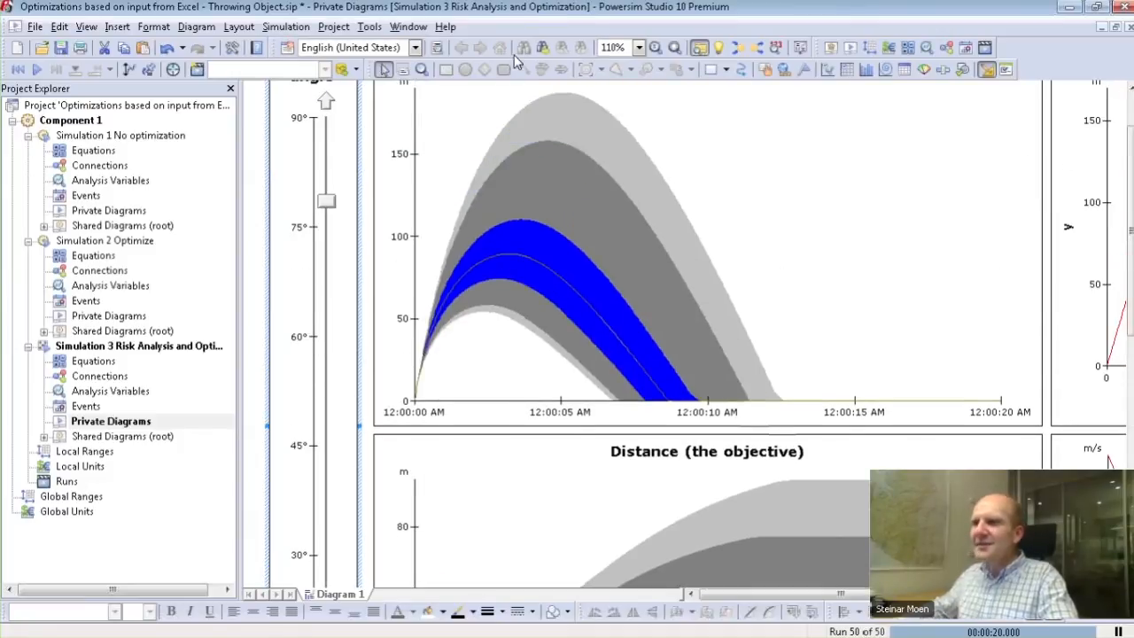
pyautogui.click(286, 27)
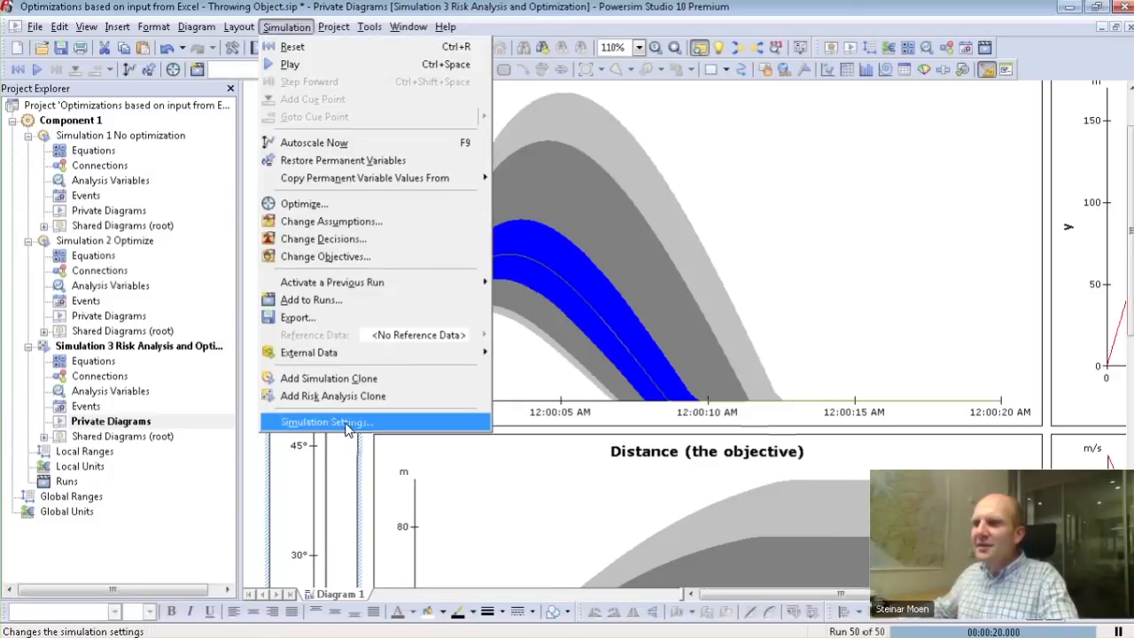
pyautogui.click(347, 424)
pyautogui.click(542, 189)
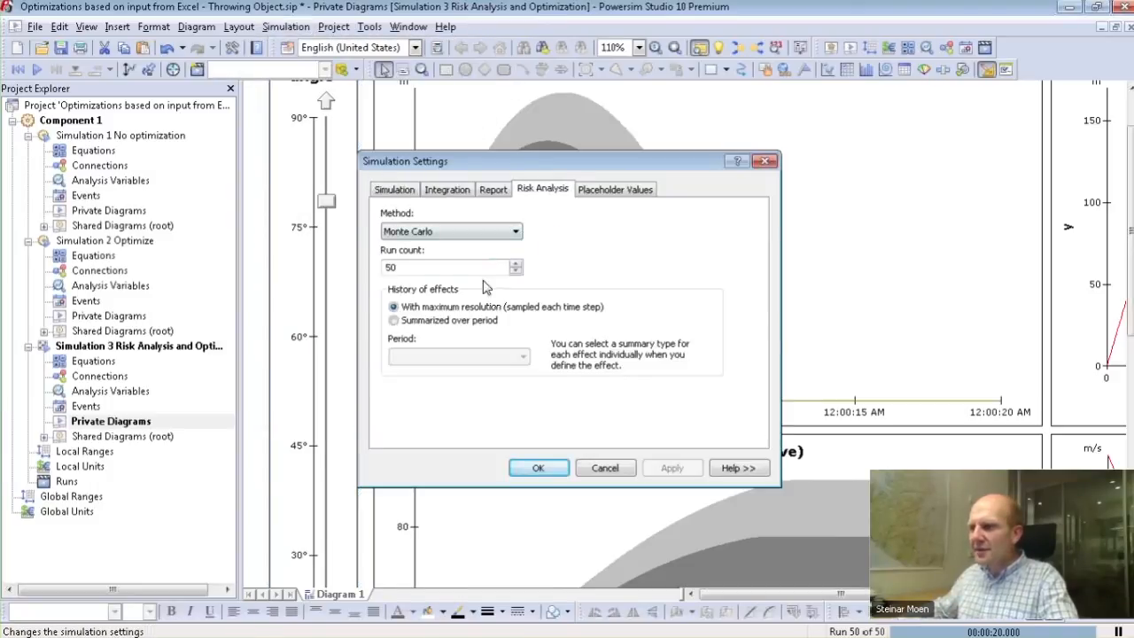
pyautogui.doubleClick(394, 268)
pyautogui.write('10')
pyautogui.press('Return')
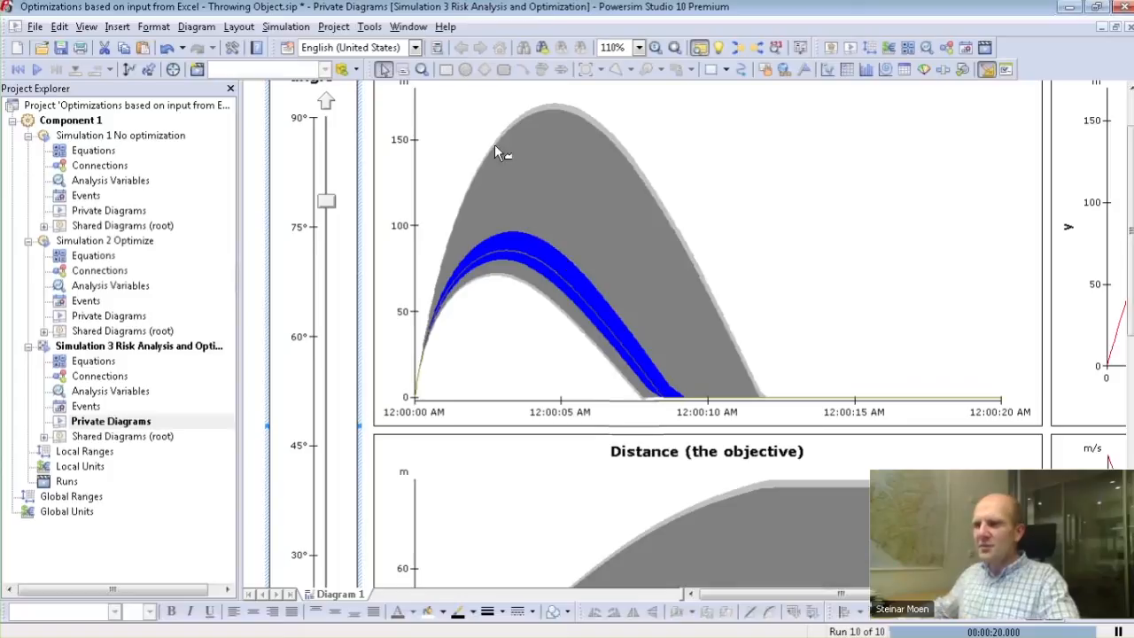
# Optimize Simulation 3 with the existing solver settings, stop early applying the best decisions so far, and review the Time in air and Distance charts
pyautogui.click(173, 69)
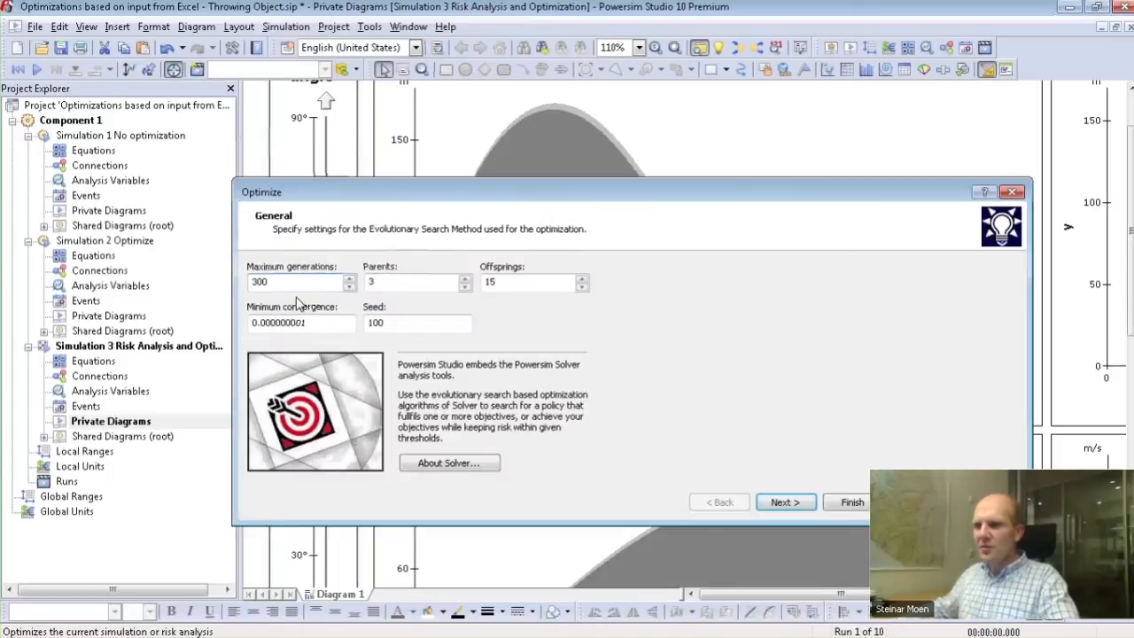
pyautogui.click(853, 502)
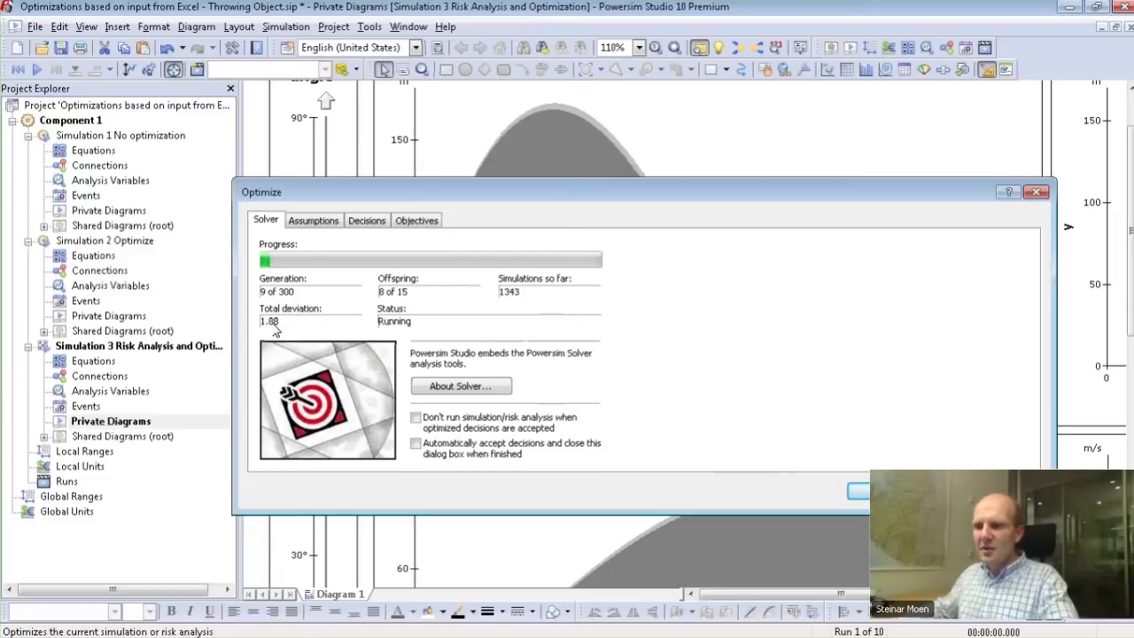
pyautogui.click(861, 493)
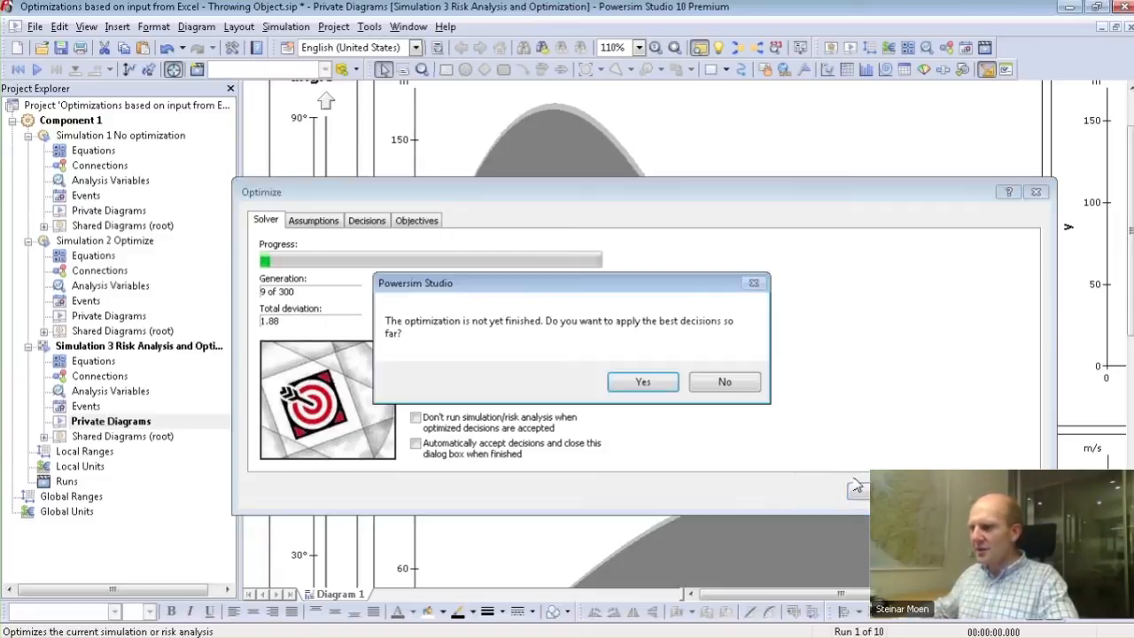
pyautogui.click(644, 385)
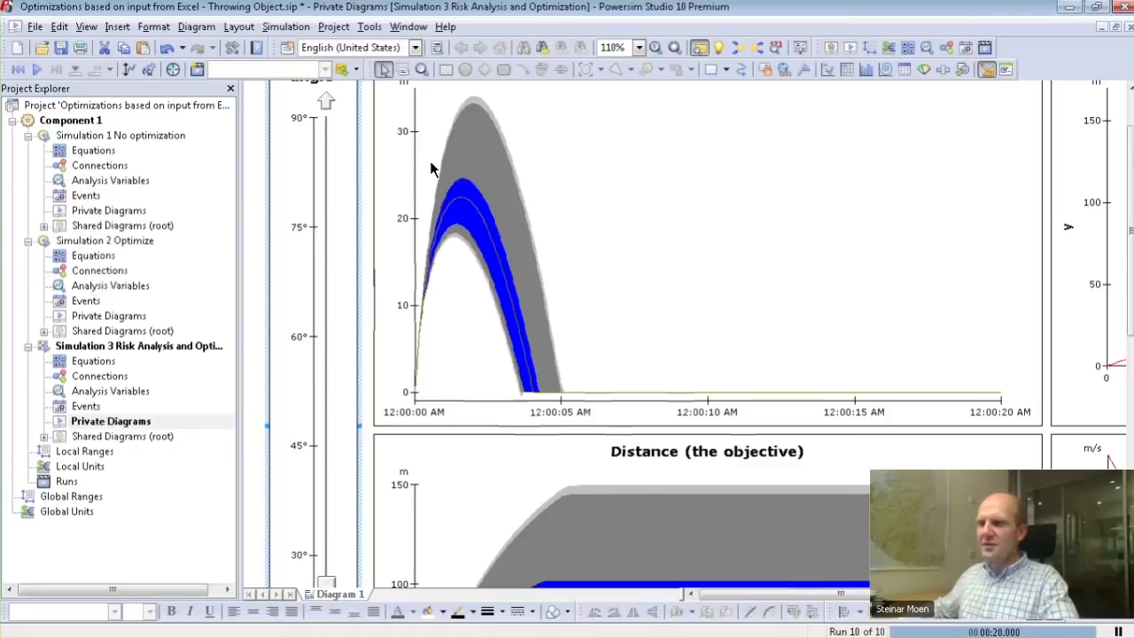
pyautogui.scroll(-3, 355, 416)
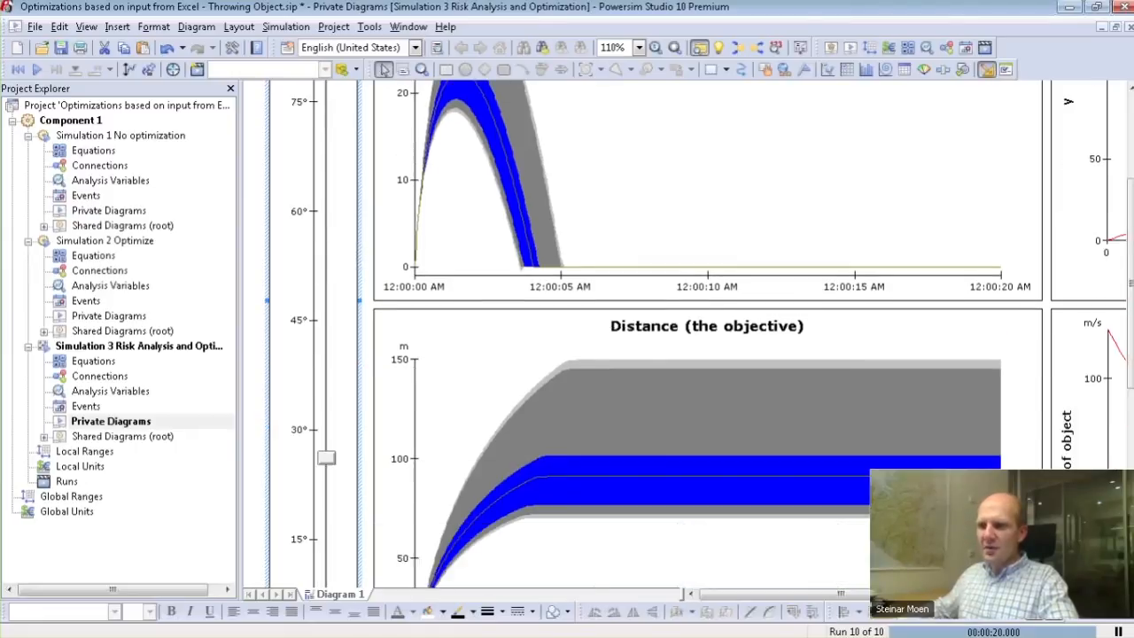
pyautogui.scroll(-4, 390, 417)
pyautogui.scroll(3, 354, 371)
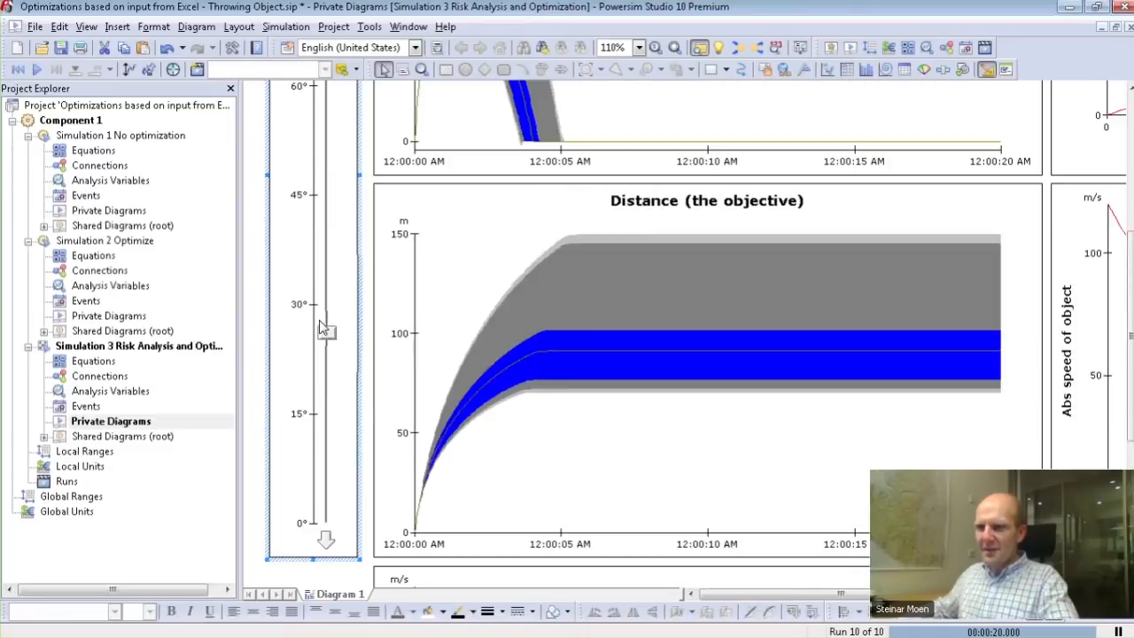
pyautogui.scroll(4, 574, 293)
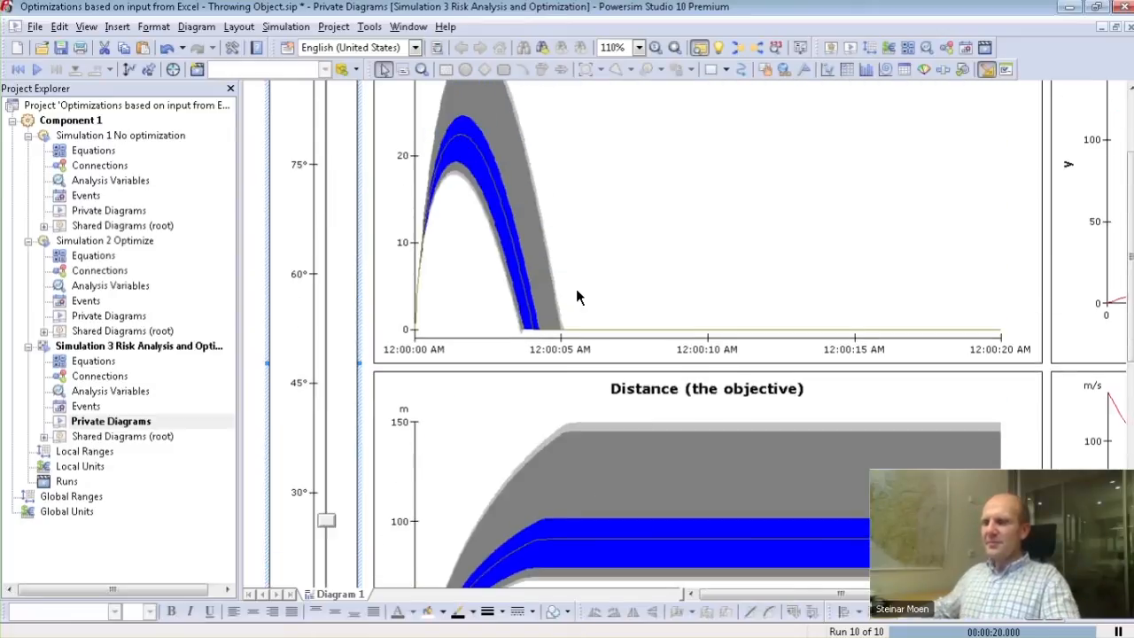